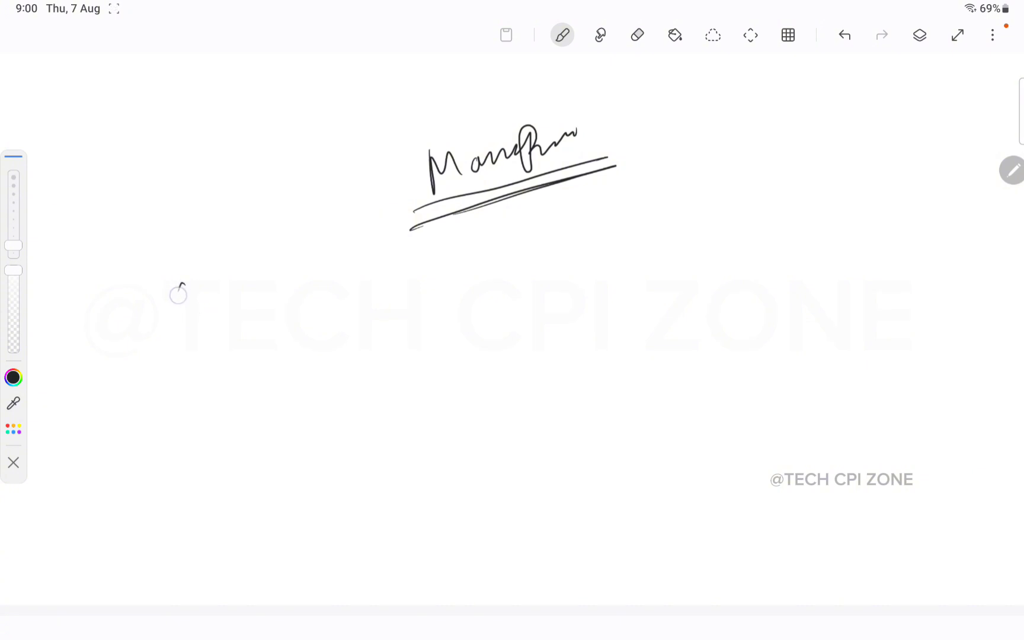
# Step: Sketch a left source box labelled A and a labelled right target box
pyautogui.moveTo(179, 283); pyautogui.dragTo(169, 539)
pyautogui.moveTo(178, 282)
pyautogui.mouseDown()
pyautogui.moveTo(394, 275)
pyautogui.moveTo(304, 535)
pyautogui.moveTo(146, 551)
pyautogui.mouseUp()
pyautogui.moveTo(724, 251); pyautogui.dragTo(720, 487)
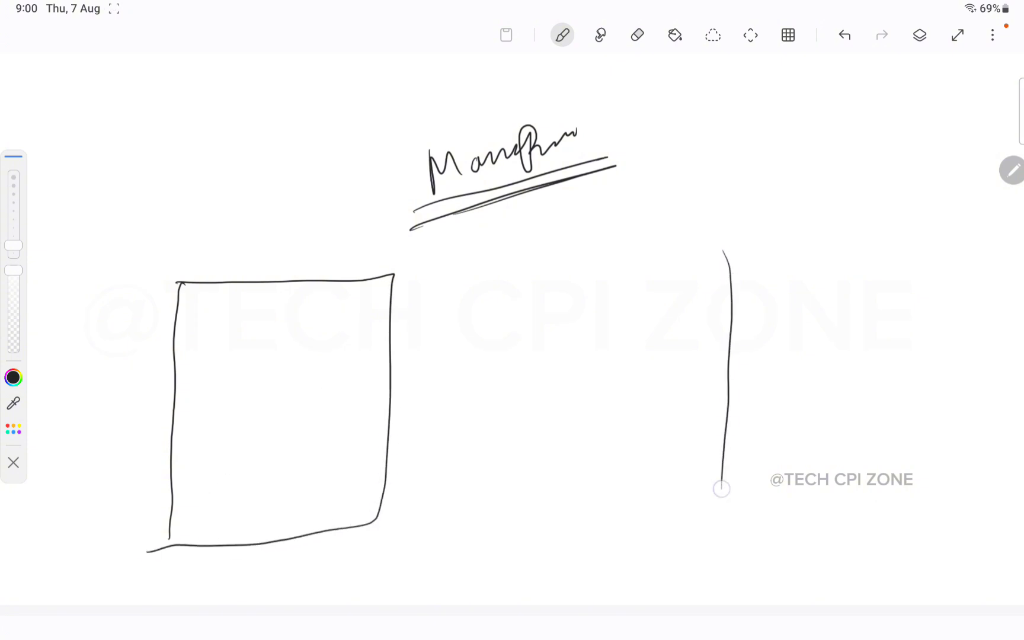
pyautogui.moveTo(723, 252)
pyautogui.mouseDown()
pyautogui.moveTo(914, 288)
pyautogui.moveTo(818, 474)
pyautogui.moveTo(736, 479)
pyautogui.mouseUp()
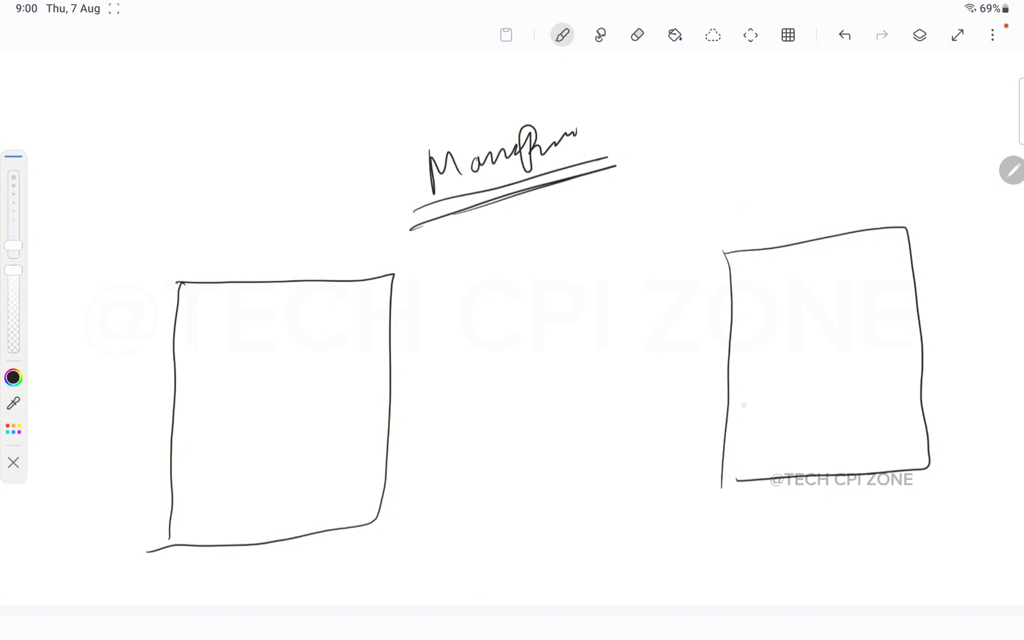
pyautogui.moveTo(759, 178)
pyautogui.mouseDown()
pyautogui.moveTo(783, 163)
pyautogui.moveTo(856, 193)
pyautogui.mouseUp()
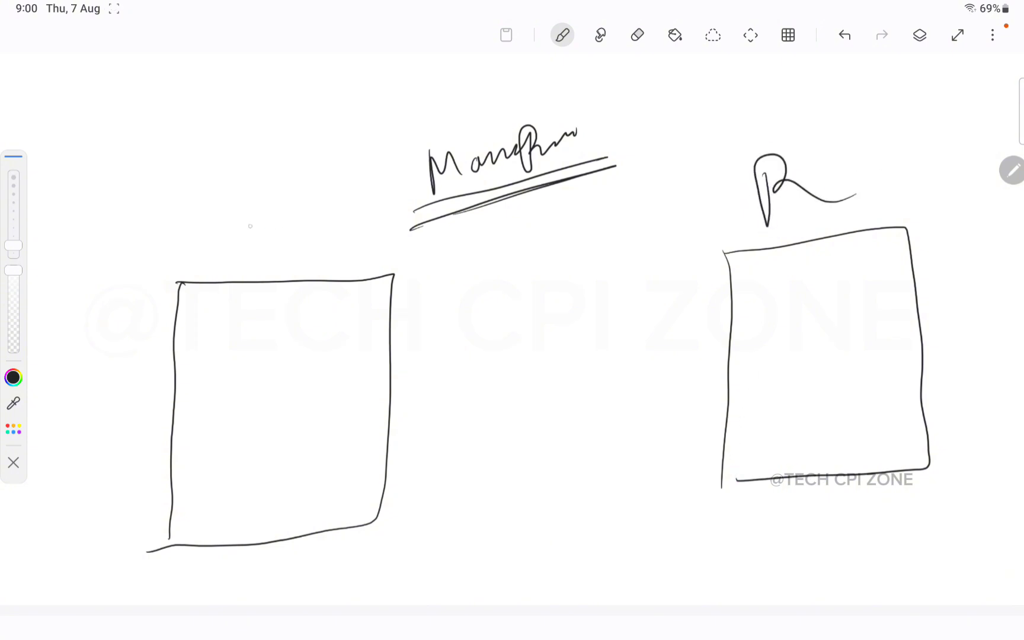
pyautogui.moveTo(225, 201)
pyautogui.mouseDown()
pyautogui.moveTo(224, 247)
pyautogui.moveTo(245, 255)
pyautogui.moveTo(255, 223)
pyautogui.mouseUp()
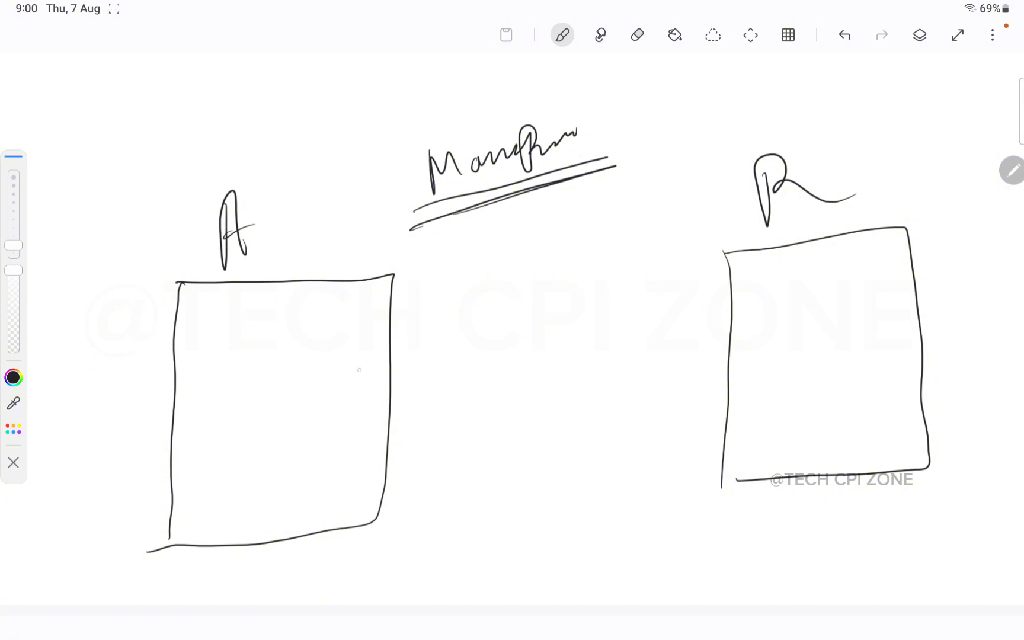
# Step: Draw an arrow from box A into the right box, plus a tangle of wavy lines between them
pyautogui.moveTo(246, 420)
pyautogui.mouseDown()
pyautogui.moveTo(758, 356)
pyautogui.moveTo(787, 361)
pyautogui.mouseUp()
pyautogui.moveTo(721, 333)
pyautogui.mouseDown()
pyautogui.moveTo(827, 345)
pyautogui.moveTo(727, 400)
pyautogui.mouseUp()
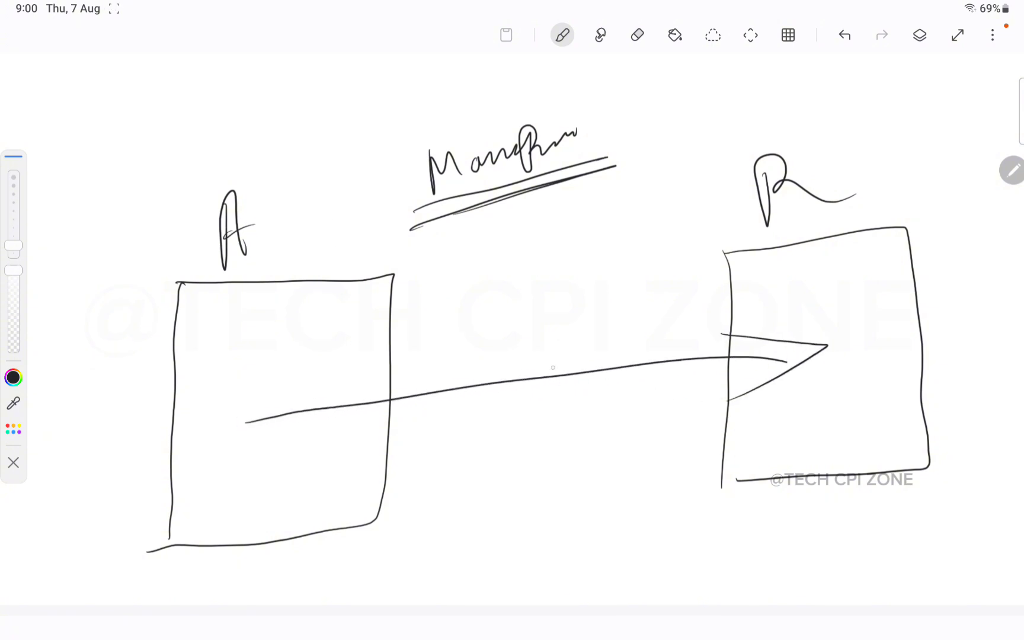
pyautogui.moveTo(391, 322); pyautogui.dragTo(746, 426)
pyautogui.moveTo(385, 388)
pyautogui.mouseDown()
pyautogui.moveTo(525, 393)
pyautogui.moveTo(741, 344)
pyautogui.mouseUp()
pyautogui.moveTo(390, 451)
pyautogui.mouseDown()
pyautogui.moveTo(512, 432)
pyautogui.moveTo(780, 303)
pyautogui.mouseUp()
pyautogui.moveTo(424, 421)
pyautogui.mouseDown()
pyautogui.moveTo(474, 399)
pyautogui.moveTo(746, 393)
pyautogui.mouseUp()
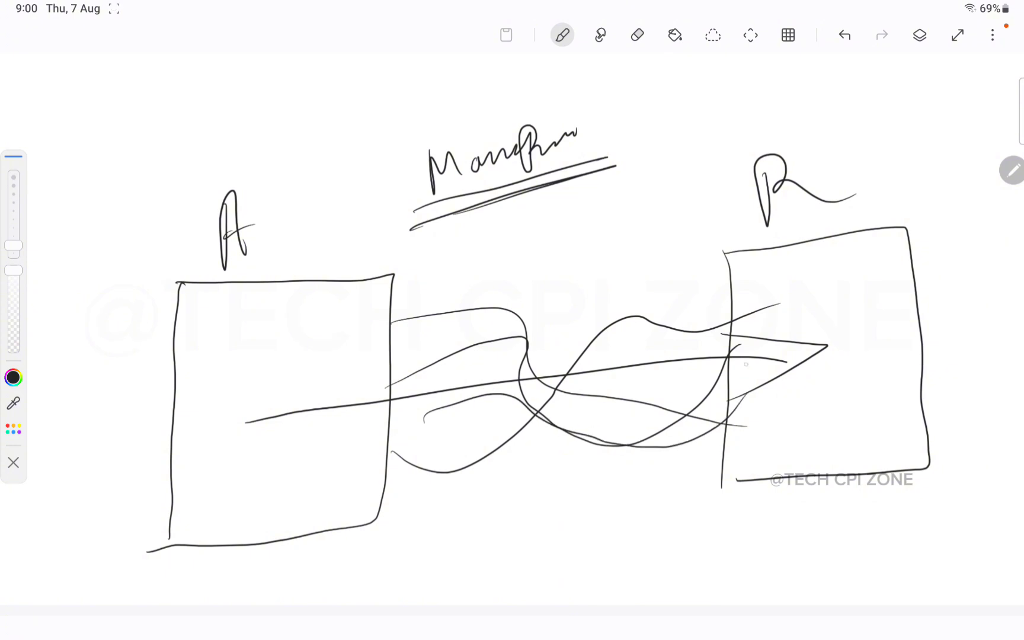
pyautogui.moveTo(580, 394)
pyautogui.mouseDown()
pyautogui.moveTo(642, 338)
pyautogui.moveTo(706, 348)
pyautogui.mouseUp()
# Step: Add a new blank layer and hide the layer holding the A-and-B mapping sketch
pyautogui.click(919, 35)
pyautogui.click(919, 85)
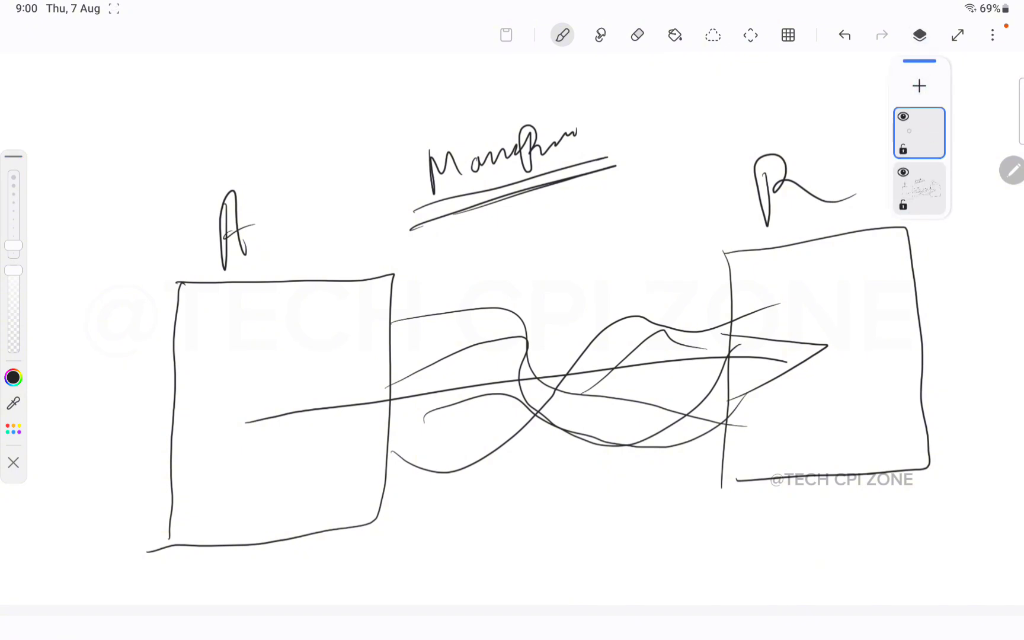
pyautogui.click(903, 172)
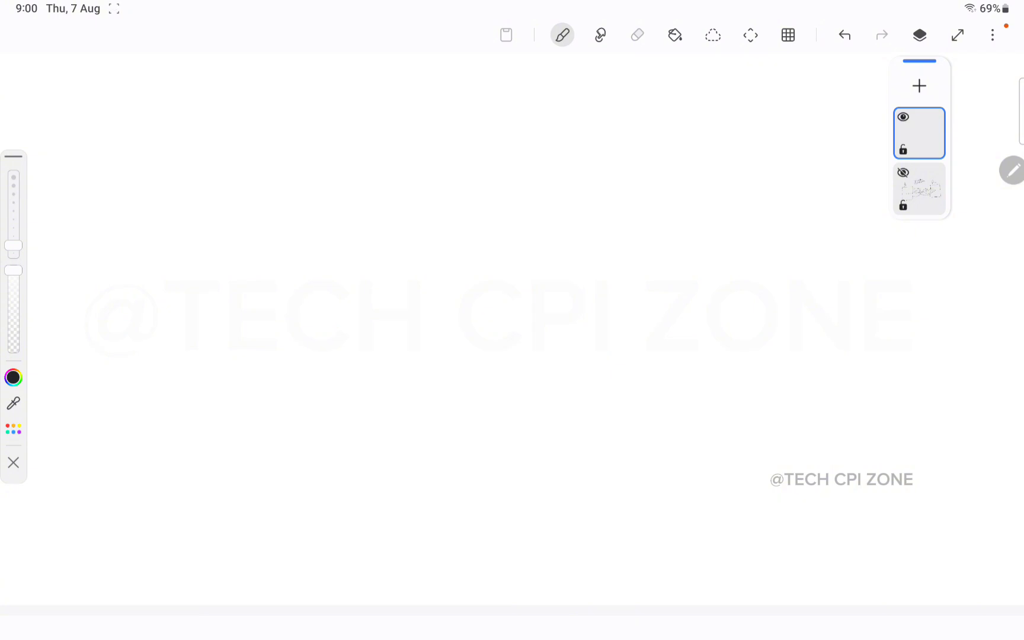
pyautogui.click(919, 35)
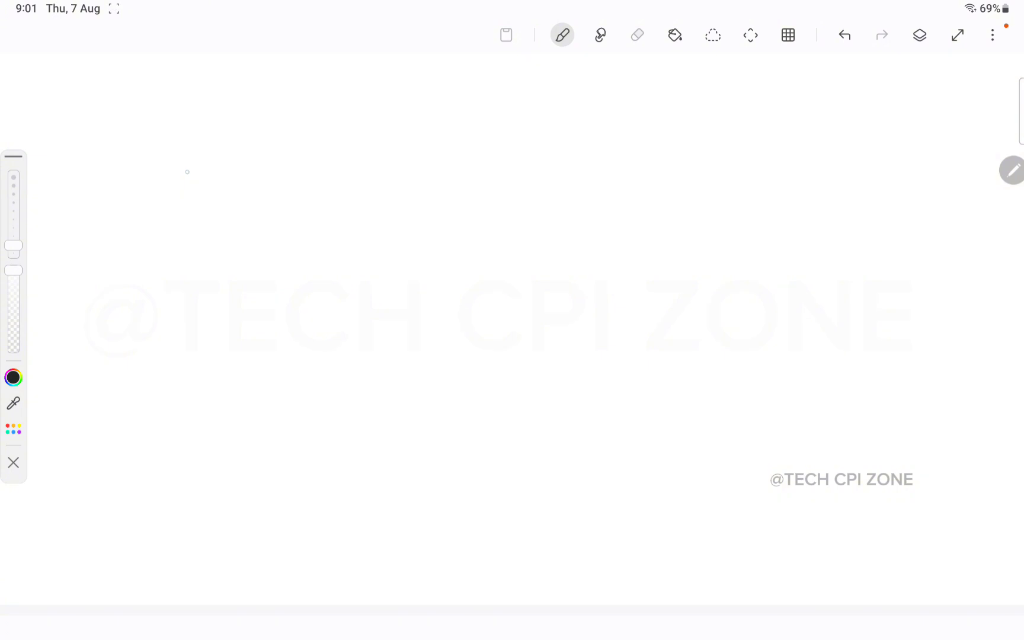
# Step: Handwrite the opening and closing root tags and a firstName element with value S
pyautogui.moveTo(183, 167)
pyautogui.mouseDown()
pyautogui.moveTo(172, 178)
pyautogui.moveTo(243, 162)
pyautogui.moveTo(126, 190)
pyautogui.moveTo(178, 191)
pyautogui.mouseUp()
pyautogui.moveTo(255, 155); pyautogui.dragTo(247, 194)
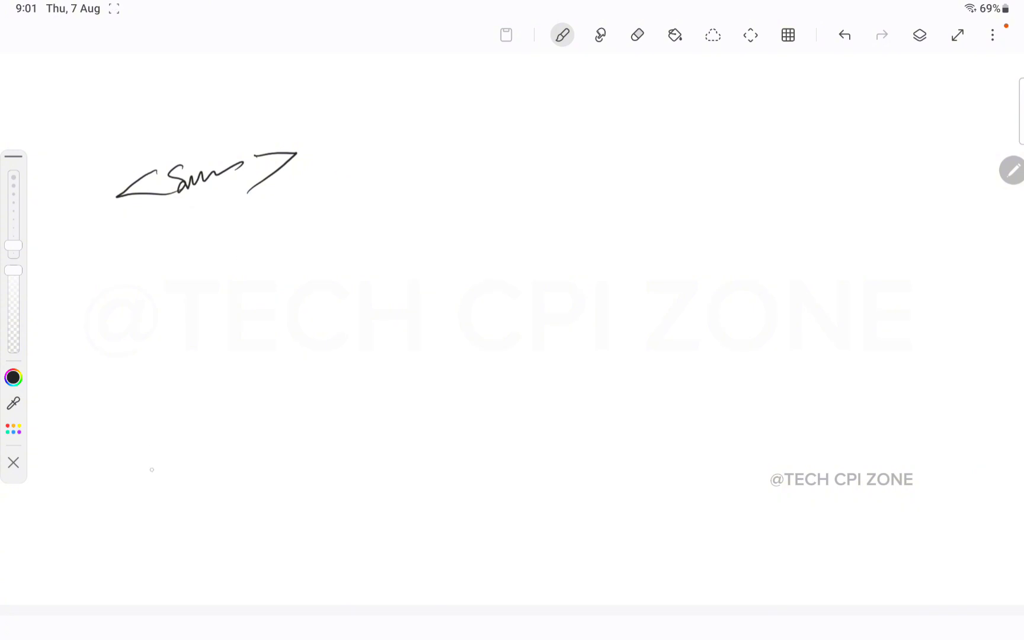
pyautogui.moveTo(170, 481)
pyautogui.mouseDown()
pyautogui.moveTo(133, 512)
pyautogui.moveTo(185, 519)
pyautogui.mouseUp()
pyautogui.moveTo(211, 466)
pyautogui.mouseDown()
pyautogui.moveTo(196, 521)
pyautogui.moveTo(298, 458)
pyautogui.moveTo(318, 461)
pyautogui.moveTo(302, 474)
pyautogui.mouseUp()
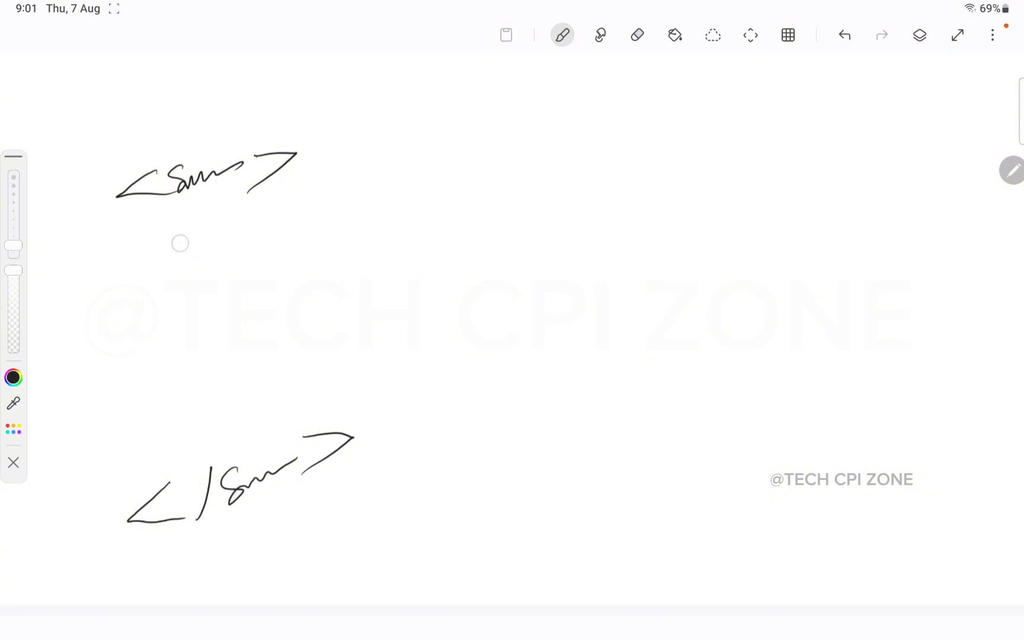
pyautogui.moveTo(181, 243)
pyautogui.mouseDown()
pyautogui.moveTo(153, 270)
pyautogui.moveTo(207, 268)
pyautogui.moveTo(217, 237)
pyautogui.moveTo(220, 260)
pyautogui.moveTo(251, 233)
pyautogui.moveTo(319, 209)
pyautogui.moveTo(350, 211)
pyautogui.moveTo(393, 184)
pyautogui.moveTo(364, 228)
pyautogui.mouseUp()
pyautogui.moveTo(446, 173); pyautogui.dragTo(430, 195)
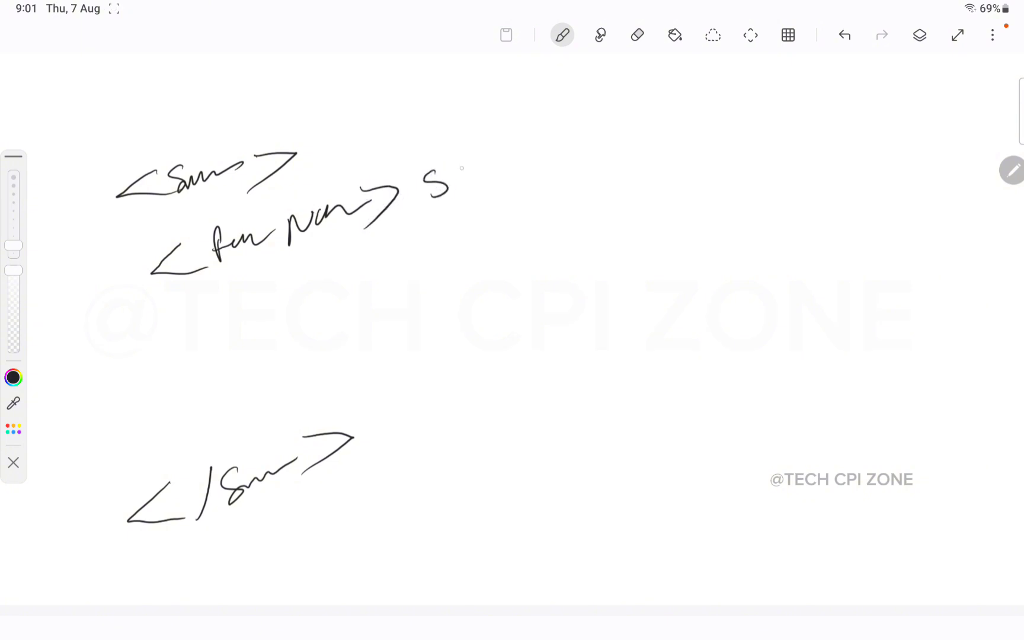
pyautogui.moveTo(486, 159); pyautogui.dragTo(502, 185)
pyautogui.moveTo(529, 137)
pyautogui.mouseDown()
pyautogui.moveTo(523, 178)
pyautogui.moveTo(612, 114)
pyautogui.moveTo(609, 155)
pyautogui.mouseUp()
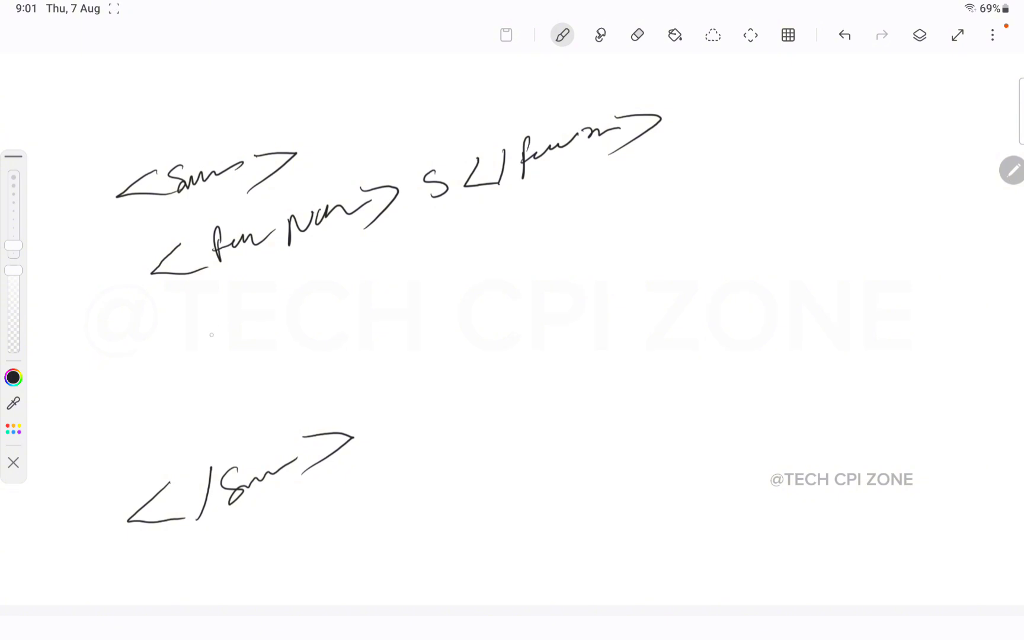
# Step: Handwrite the lastName element with value N
pyautogui.moveTo(180, 303)
pyautogui.mouseDown()
pyautogui.moveTo(155, 338)
pyautogui.moveTo(190, 327)
pyautogui.mouseUp()
pyautogui.moveTo(228, 295)
pyautogui.mouseDown()
pyautogui.moveTo(243, 311)
pyautogui.moveTo(342, 271)
pyautogui.moveTo(366, 274)
pyautogui.moveTo(369, 291)
pyautogui.mouseUp()
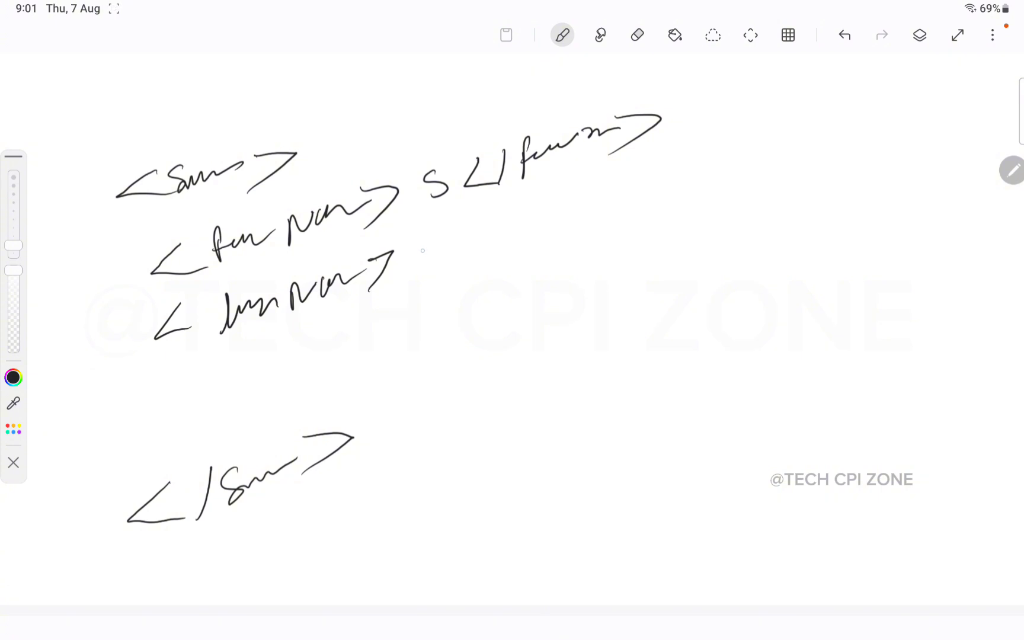
pyautogui.moveTo(426, 259)
pyautogui.mouseDown()
pyautogui.moveTo(454, 255)
pyautogui.moveTo(458, 228)
pyautogui.moveTo(519, 246)
pyautogui.mouseUp()
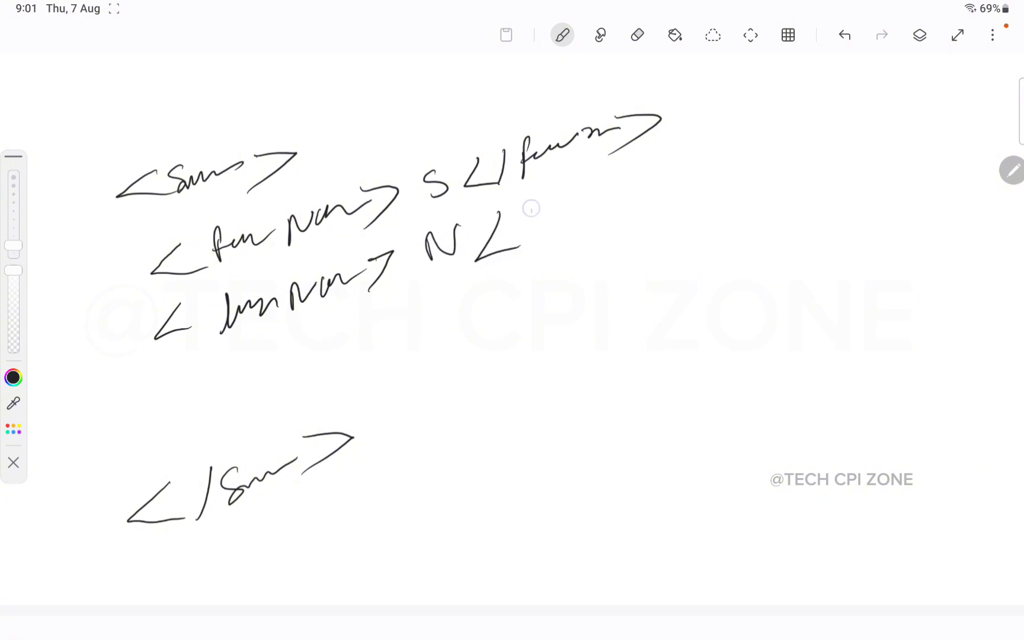
pyautogui.moveTo(534, 209)
pyautogui.mouseDown()
pyautogui.moveTo(533, 256)
pyautogui.moveTo(598, 204)
pyautogui.mouseUp()
pyautogui.moveTo(610, 190)
pyautogui.mouseDown()
pyautogui.moveTo(620, 204)
pyautogui.moveTo(677, 173)
pyautogui.moveTo(693, 186)
pyautogui.mouseUp()
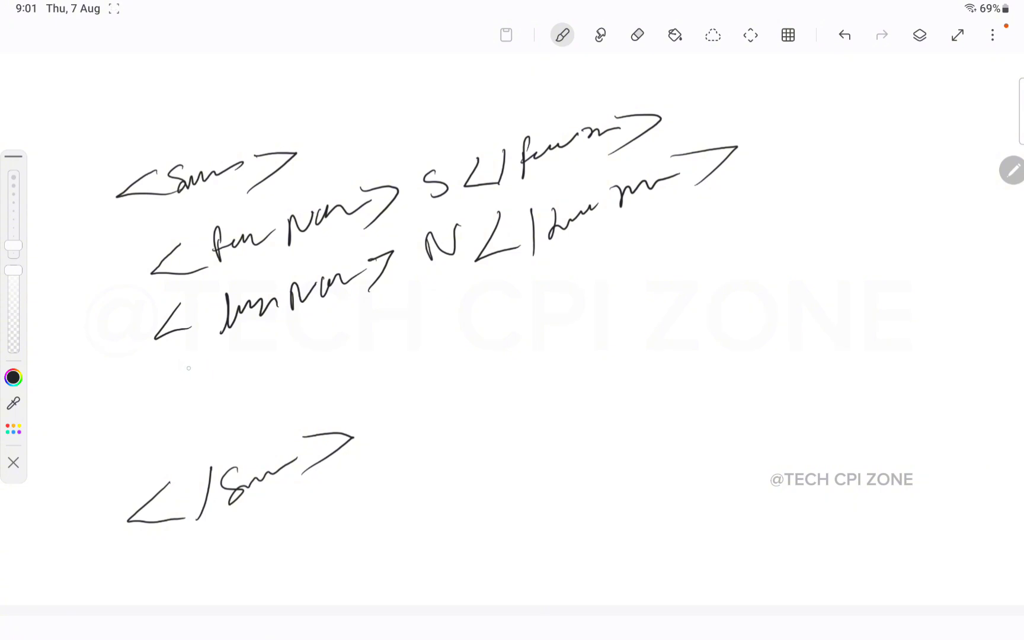
# Step: Handwrite the ID element with value 007
pyautogui.moveTo(192, 359)
pyautogui.mouseDown()
pyautogui.moveTo(159, 391)
pyautogui.moveTo(209, 391)
pyautogui.mouseUp()
pyautogui.moveTo(237, 388)
pyautogui.mouseDown()
pyautogui.moveTo(231, 354)
pyautogui.moveTo(246, 384)
pyautogui.mouseUp()
pyautogui.moveTo(251, 356); pyautogui.dragTo(254, 384)
pyautogui.moveTo(295, 340)
pyautogui.mouseDown()
pyautogui.moveTo(337, 332)
pyautogui.moveTo(305, 379)
pyautogui.mouseUp()
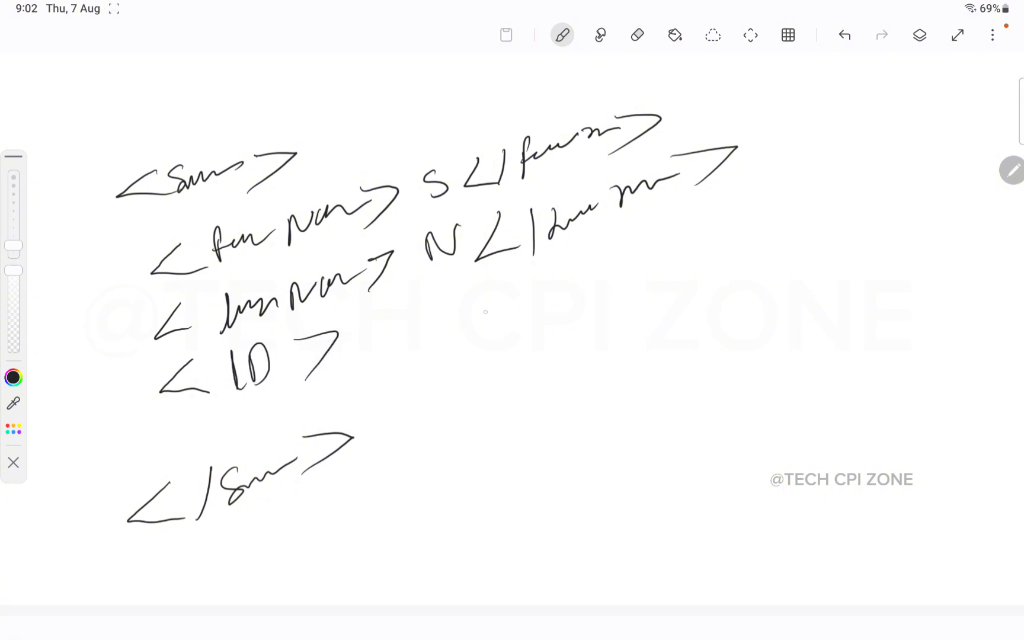
pyautogui.moveTo(499, 293)
pyautogui.mouseDown()
pyautogui.moveTo(479, 320)
pyautogui.moveTo(514, 319)
pyautogui.mouseUp()
pyautogui.moveTo(373, 325)
pyautogui.mouseDown()
pyautogui.moveTo(399, 323)
pyautogui.moveTo(433, 342)
pyautogui.moveTo(448, 319)
pyautogui.mouseUp()
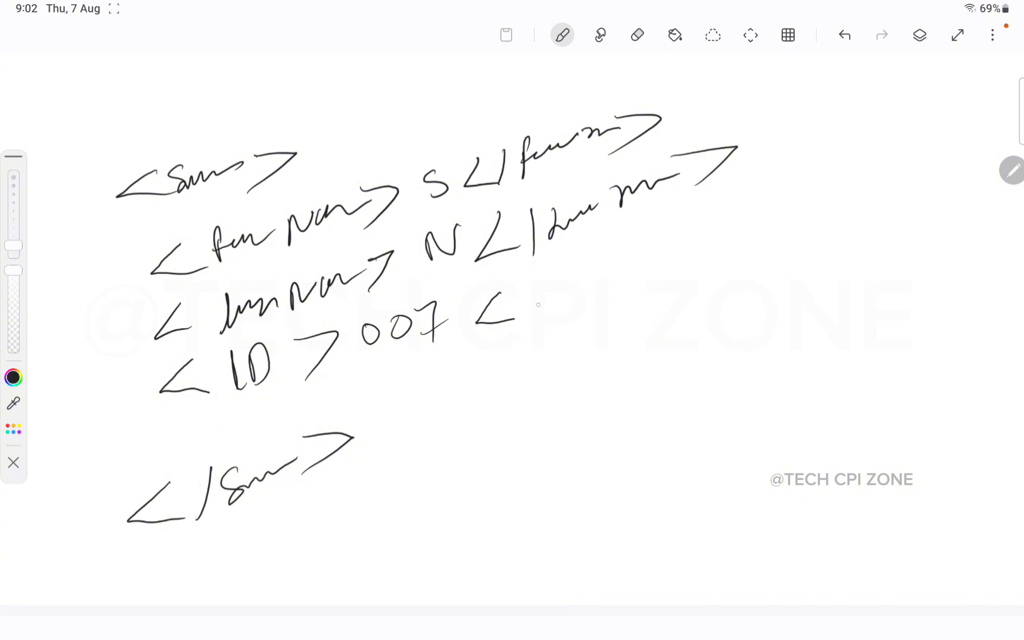
pyautogui.moveTo(540, 275); pyautogui.dragTo(541, 320)
pyautogui.moveTo(556, 285); pyautogui.dragTo(558, 305)
pyautogui.moveTo(525, 271); pyautogui.dragTo(519, 329)
pyautogui.moveTo(595, 256); pyautogui.dragTo(595, 299)
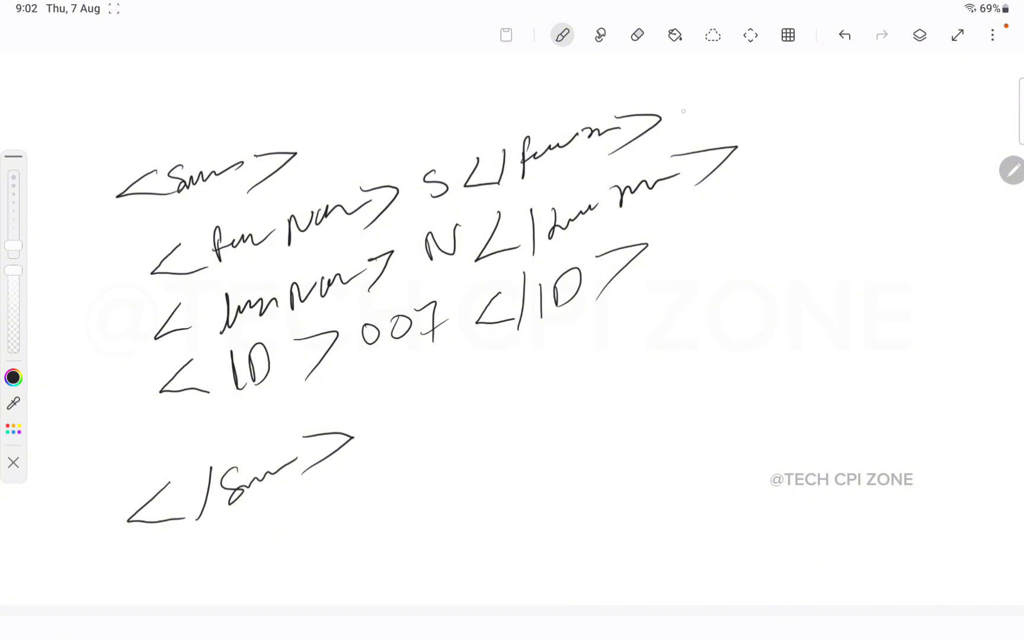
# Step: Bracket firstName and lastName with a note that they become one, and mark the ID line
pyautogui.moveTo(682, 98)
pyautogui.mouseDown()
pyautogui.moveTo(770, 122)
pyautogui.moveTo(729, 197)
pyautogui.mouseUp()
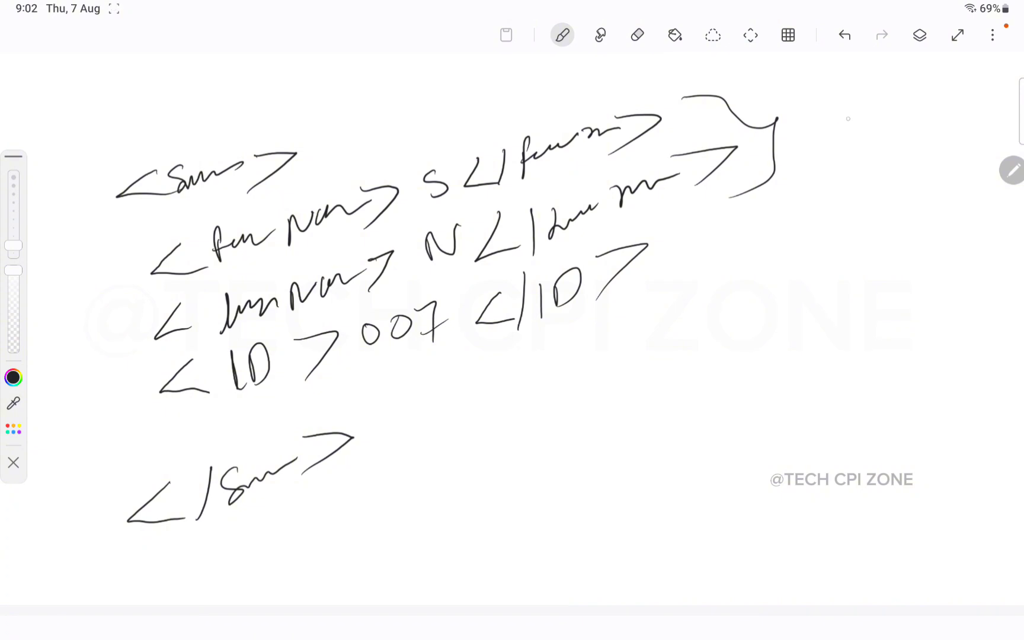
pyautogui.moveTo(852, 109)
pyautogui.mouseDown()
pyautogui.moveTo(835, 132)
pyautogui.moveTo(853, 108)
pyautogui.moveTo(888, 114)
pyautogui.moveTo(916, 98)
pyautogui.mouseUp()
pyautogui.moveTo(701, 262)
pyautogui.mouseDown()
pyautogui.moveTo(845, 210)
pyautogui.moveTo(889, 215)
pyautogui.mouseUp()
pyautogui.moveTo(895, 189); pyautogui.dragTo(900, 213)
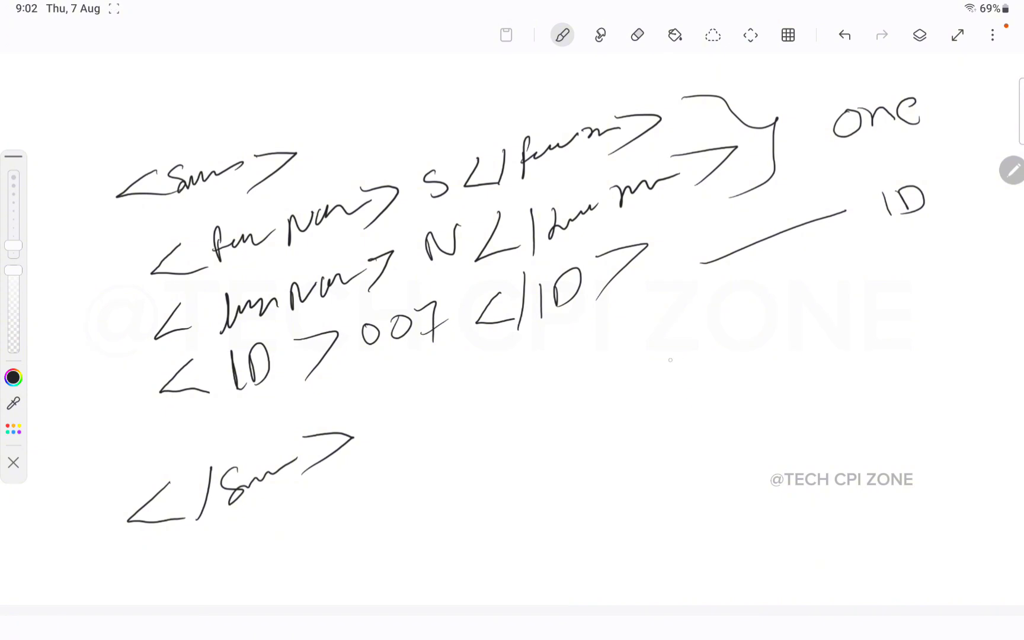
# Step: Write the target root element containing Name and ID children, undoing one stray stroke
pyautogui.moveTo(627, 369)
pyautogui.mouseDown()
pyautogui.moveTo(564, 421)
pyautogui.moveTo(638, 411)
pyautogui.mouseUp()
pyautogui.moveTo(695, 372)
pyautogui.mouseDown()
pyautogui.moveTo(689, 379)
pyautogui.moveTo(710, 393)
pyautogui.moveTo(799, 368)
pyautogui.moveTo(826, 372)
pyautogui.moveTo(804, 394)
pyautogui.mouseUp()
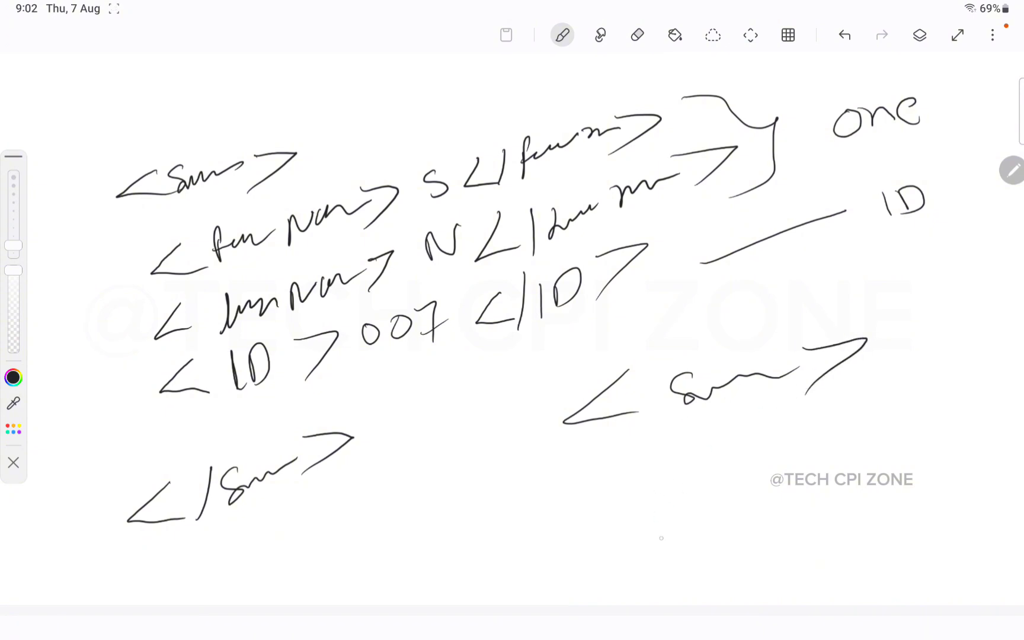
pyautogui.moveTo(654, 533)
pyautogui.mouseDown()
pyautogui.moveTo(621, 585)
pyautogui.moveTo(666, 580)
pyautogui.mouseUp()
pyautogui.moveTo(680, 524); pyautogui.dragTo(675, 583)
pyautogui.moveTo(741, 529)
pyautogui.mouseDown()
pyautogui.moveTo(726, 539)
pyautogui.moveTo(839, 522)
pyautogui.mouseUp()
pyautogui.moveTo(835, 491)
pyautogui.mouseDown()
pyautogui.moveTo(897, 497)
pyautogui.moveTo(828, 537)
pyautogui.mouseUp()
pyautogui.moveTo(681, 435)
pyautogui.mouseDown()
pyautogui.moveTo(642, 465)
pyautogui.moveTo(695, 455)
pyautogui.moveTo(652, 497)
pyautogui.moveTo(706, 490)
pyautogui.mouseUp()
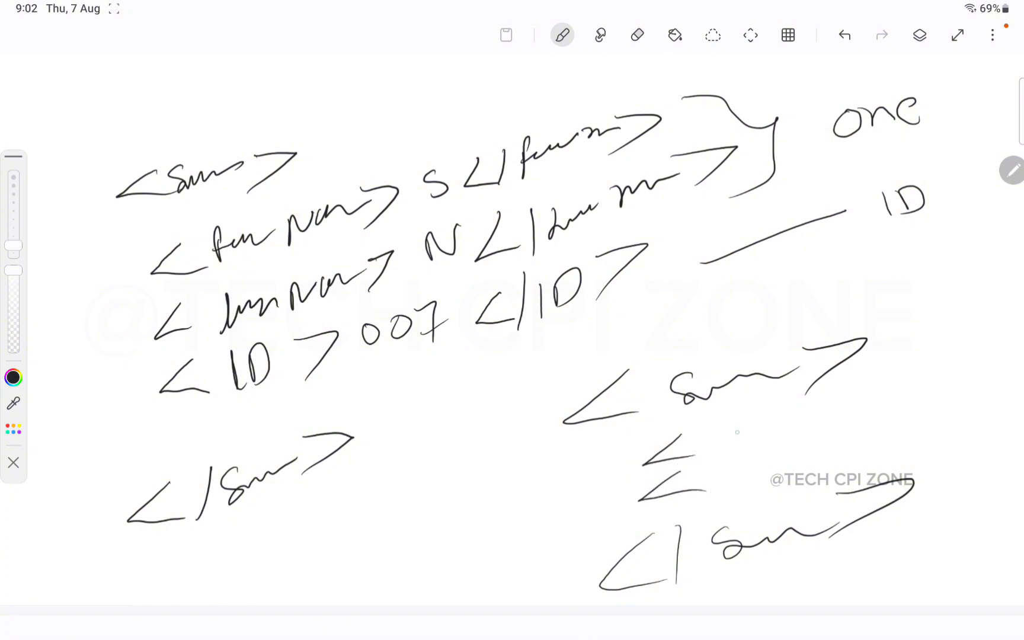
pyautogui.moveTo(724, 442)
pyautogui.mouseDown()
pyautogui.moveTo(741, 429)
pyautogui.moveTo(820, 421)
pyautogui.moveTo(827, 439)
pyautogui.mouseUp()
pyautogui.moveTo(747, 462)
pyautogui.mouseDown()
pyautogui.moveTo(726, 484)
pyautogui.moveTo(747, 488)
pyautogui.mouseUp()
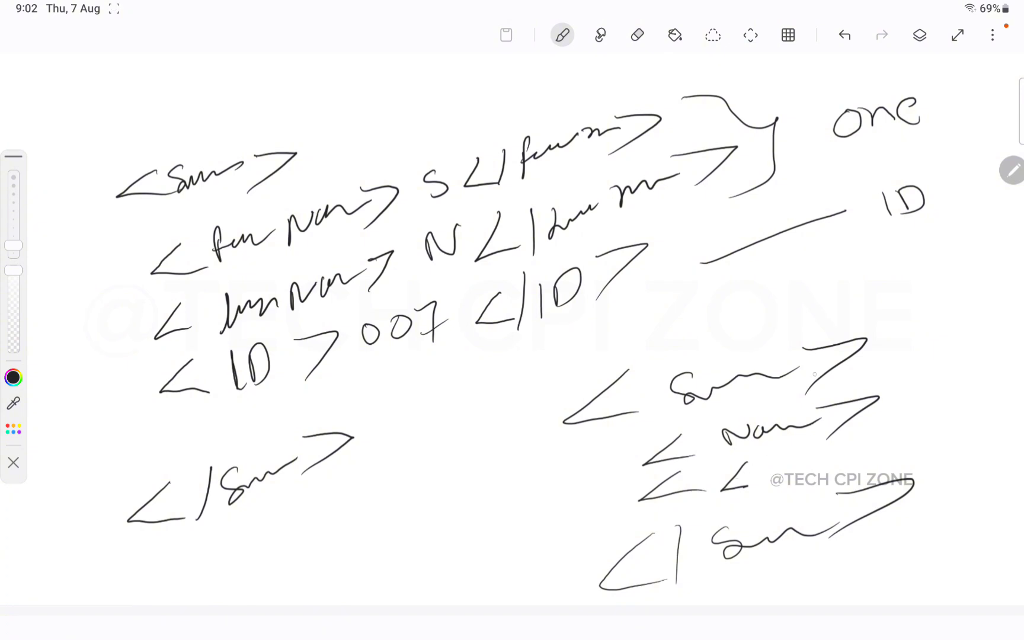
pyautogui.click(844, 35)
pyautogui.moveTo(740, 462)
pyautogui.mouseDown()
pyautogui.moveTo(744, 497)
pyautogui.moveTo(770, 492)
pyautogui.moveTo(751, 499)
pyautogui.mouseUp()
pyautogui.moveTo(816, 455)
pyautogui.mouseDown()
pyautogui.moveTo(850, 446)
pyautogui.moveTo(826, 483)
pyautogui.mouseUp()
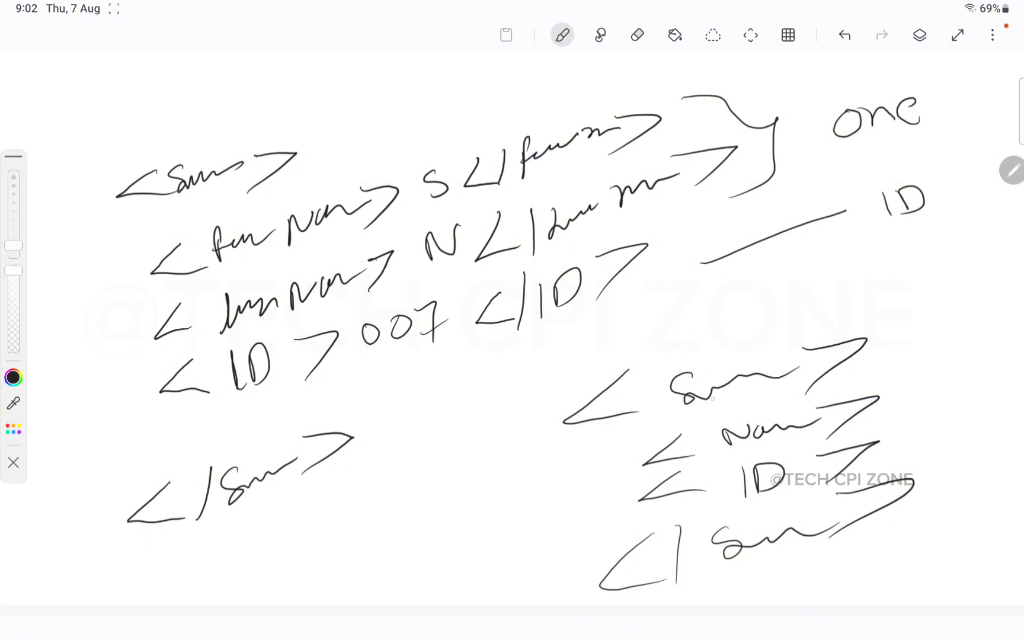
# Step: Draw arrows beside the source and target fields, then write SN and 007 with an arrow into the target
pyautogui.moveTo(90, 291); pyautogui.dragTo(142, 200)
pyautogui.moveTo(117, 337); pyautogui.dragTo(183, 233)
pyautogui.moveTo(105, 405); pyautogui.dragTo(164, 316)
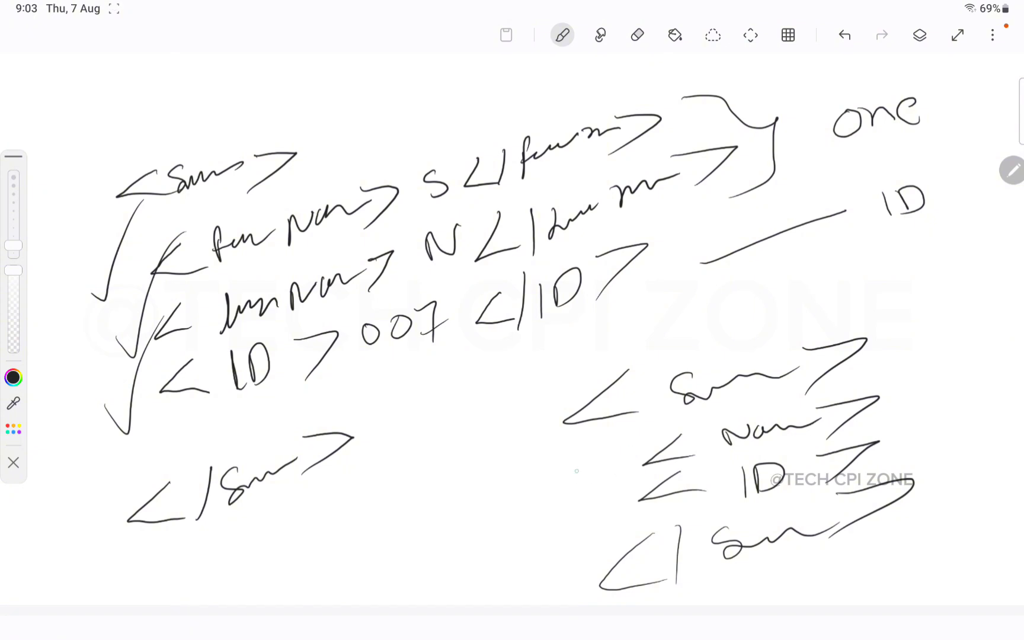
pyautogui.moveTo(570, 465); pyautogui.dragTo(634, 413)
pyautogui.moveTo(578, 509); pyautogui.dragTo(645, 450)
pyautogui.moveTo(342, 515)
pyautogui.mouseDown()
pyautogui.moveTo(323, 546)
pyautogui.moveTo(379, 516)
pyautogui.moveTo(389, 483)
pyautogui.moveTo(530, 477)
pyautogui.moveTo(551, 465)
pyautogui.mouseUp()
pyautogui.moveTo(506, 472)
pyautogui.mouseDown()
pyautogui.moveTo(550, 466)
pyautogui.moveTo(508, 504)
pyautogui.mouseUp()
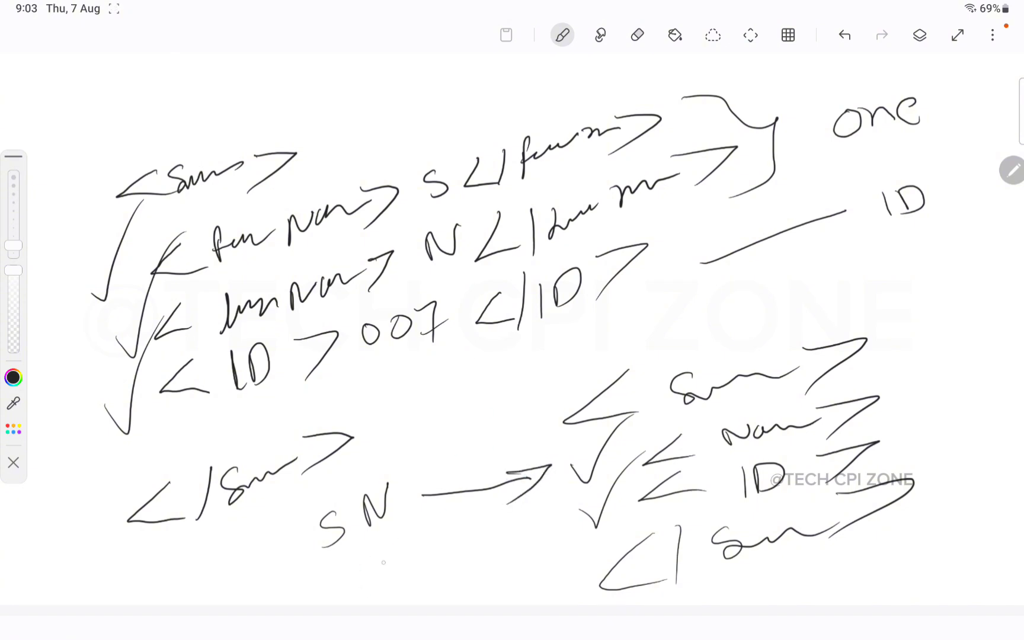
pyautogui.moveTo(378, 556)
pyautogui.mouseDown()
pyautogui.moveTo(434, 570)
pyautogui.moveTo(436, 544)
pyautogui.moveTo(468, 571)
pyautogui.mouseUp()
pyautogui.moveTo(388, 536)
pyautogui.mouseDown()
pyautogui.moveTo(373, 554)
pyautogui.moveTo(403, 570)
pyautogui.moveTo(409, 539)
pyautogui.mouseUp()
# Step: Arrow 007 into the target, write the root name, then mark and circle the right-hand name
pyautogui.moveTo(487, 548); pyautogui.dragTo(553, 518)
pyautogui.moveTo(529, 521)
pyautogui.mouseDown()
pyautogui.moveTo(572, 509)
pyautogui.moveTo(544, 555)
pyautogui.mouseUp()
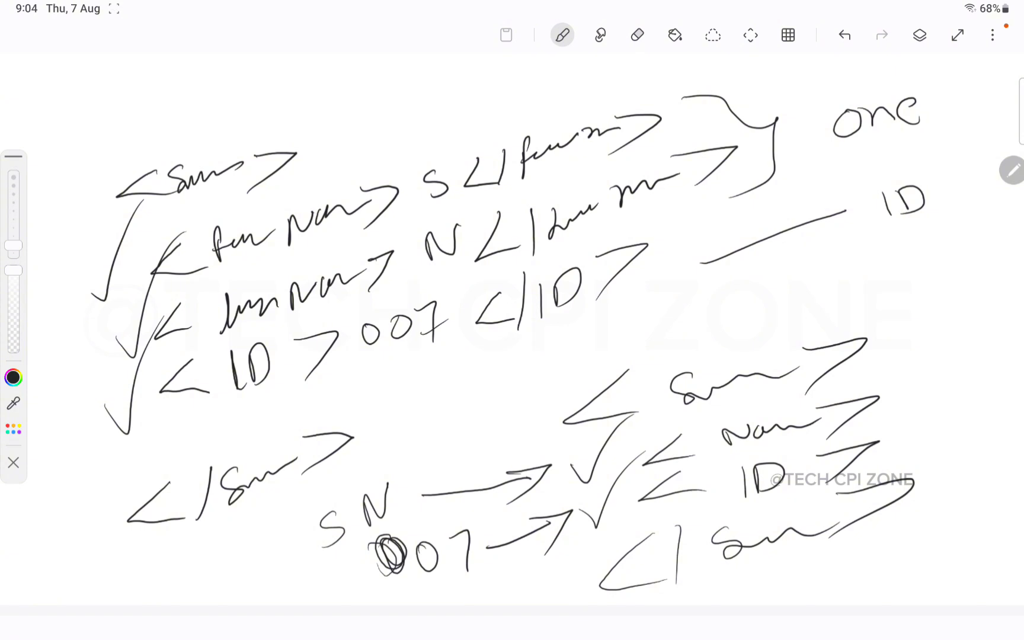
pyautogui.moveTo(859, 268)
pyautogui.mouseDown()
pyautogui.moveTo(877, 278)
pyautogui.moveTo(979, 241)
pyautogui.mouseUp()
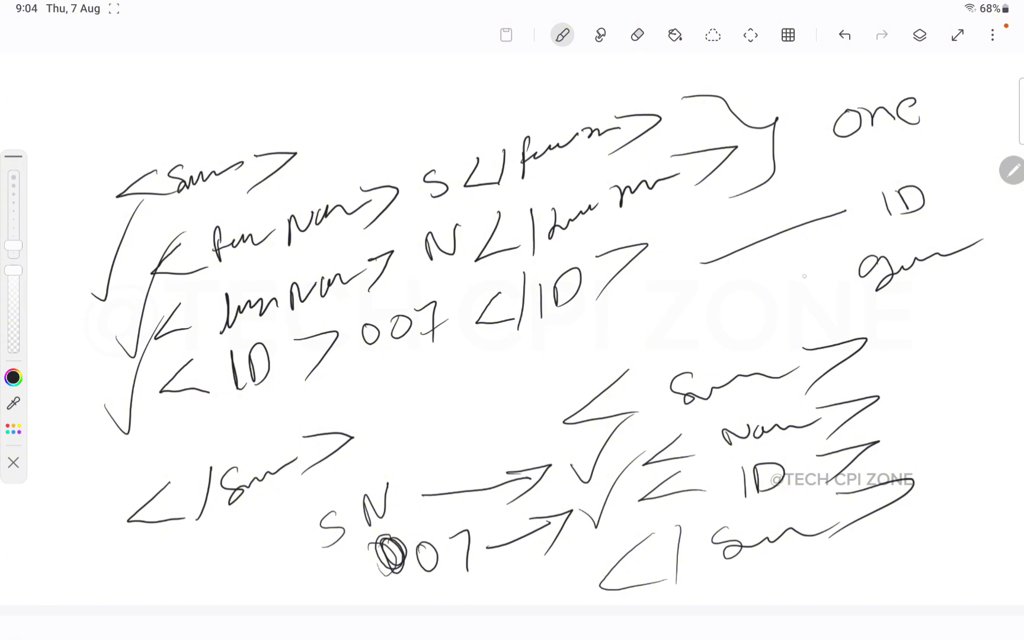
pyautogui.moveTo(802, 277); pyautogui.dragTo(860, 274)
pyautogui.moveTo(792, 320)
pyautogui.mouseDown()
pyautogui.moveTo(942, 230)
pyautogui.moveTo(780, 290)
pyautogui.moveTo(844, 306)
pyautogui.mouseUp()
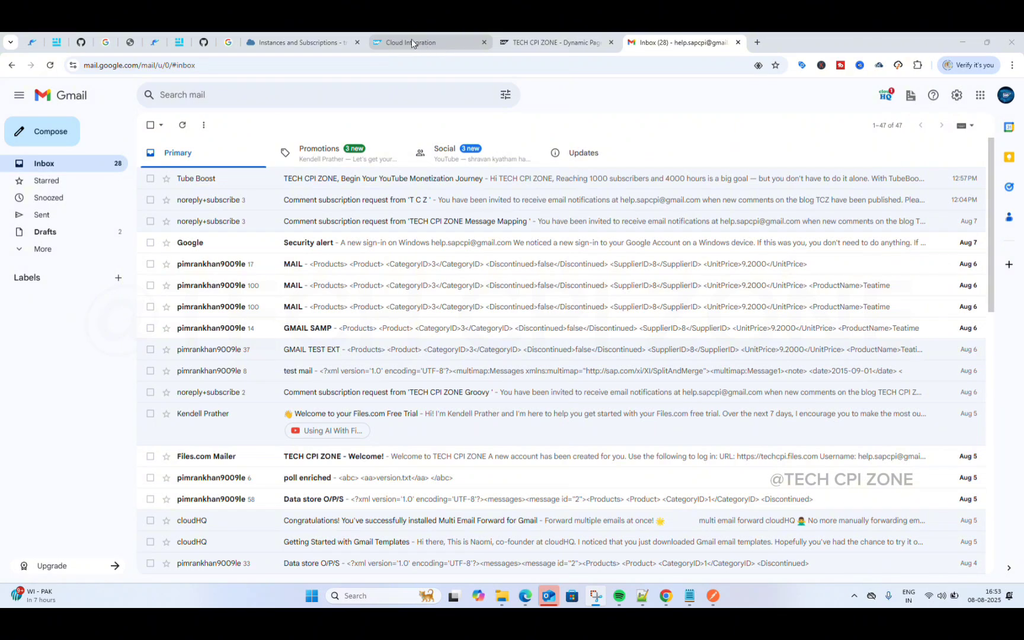
# Step: Create and save a Cloud Integration package named mapping_mm with short description mapping_mm
pyautogui.click(317, 37)
pyautogui.click(406, 43)
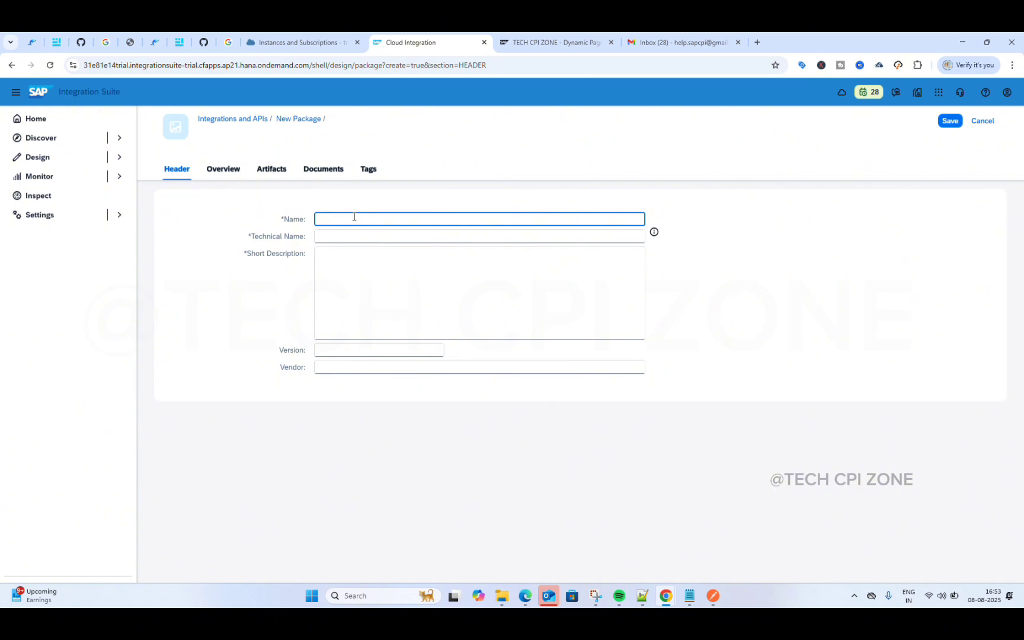
pyautogui.write('mapping in sap cpi')
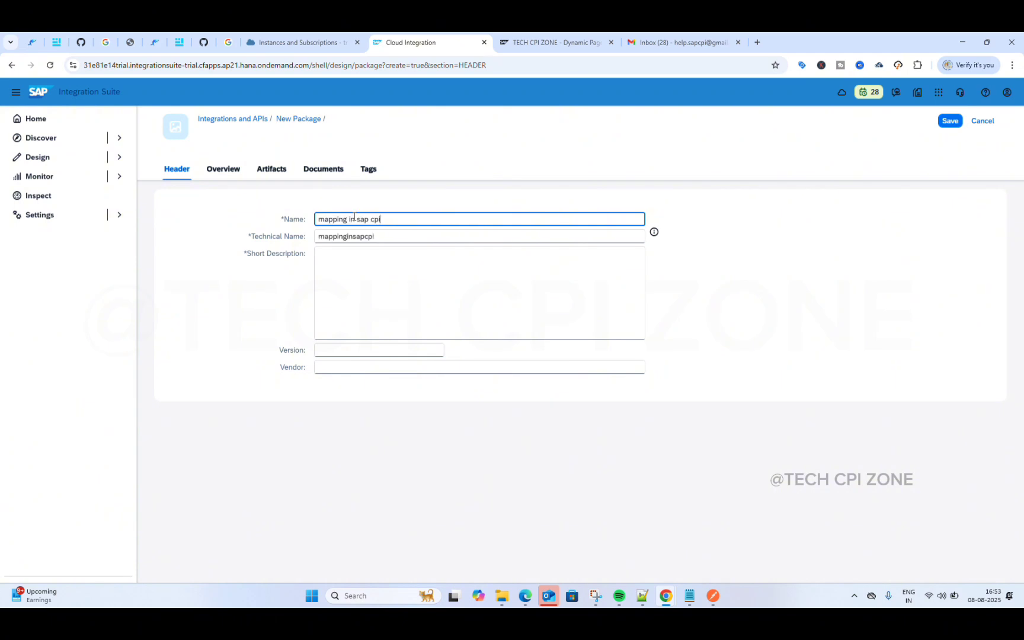
pyautogui.press('BackSpace')
pyautogui.press('BackSpace')
pyautogui.press('BackSpace')
pyautogui.press('BackSpace')
pyautogui.press('BackSpace')
pyautogui.press('BackSpace')
pyautogui.press('BackSpace')
pyautogui.press('BackSpace')
pyautogui.press('BackSpace')
pyautogui.write('_mm')
pyautogui.hotkey('ctrl', 'a')
pyautogui.hotkey('ctrl', 'c')
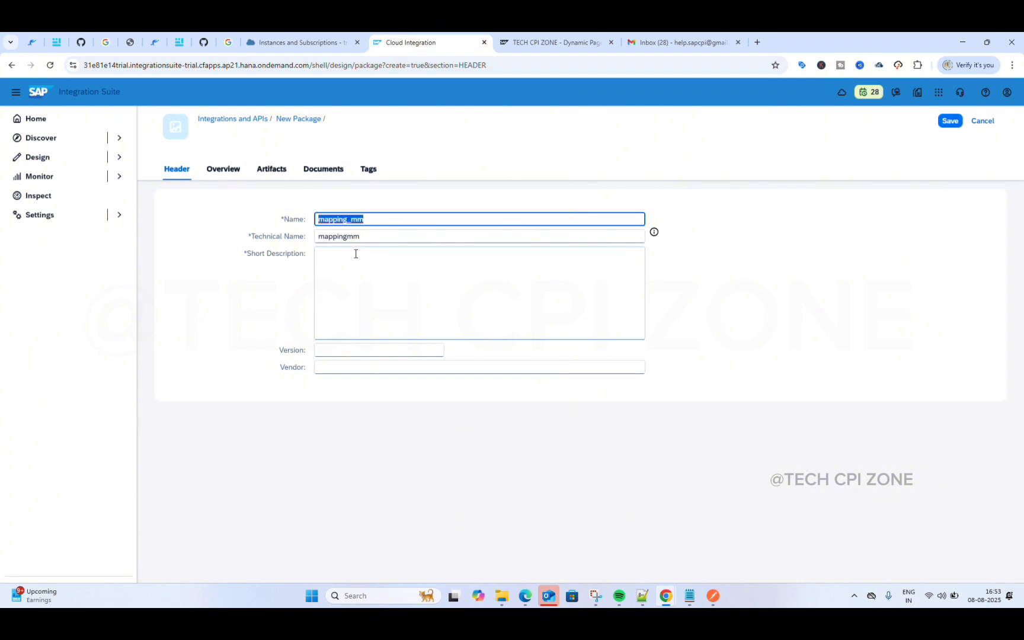
pyautogui.click(355, 254)
pyautogui.hotkey('ctrl', 'v')
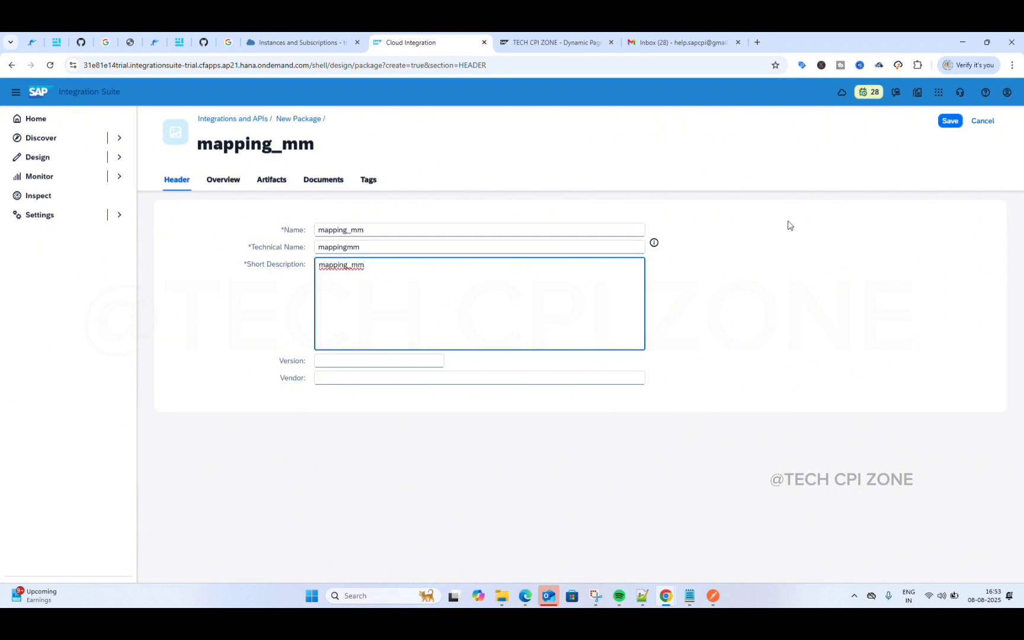
pyautogui.click(949, 121)
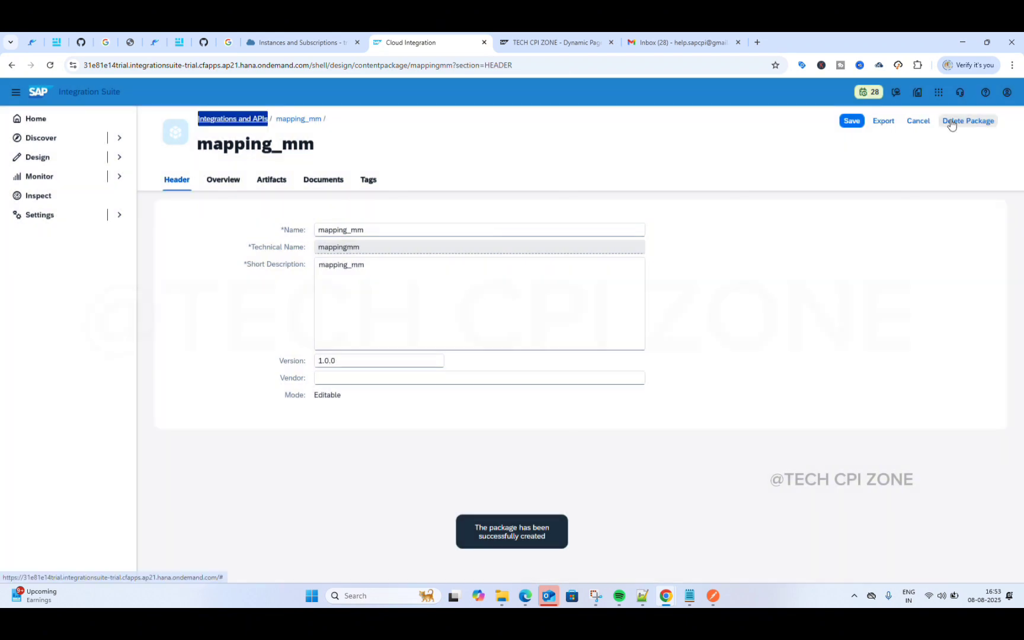
pyautogui.click(263, 179)
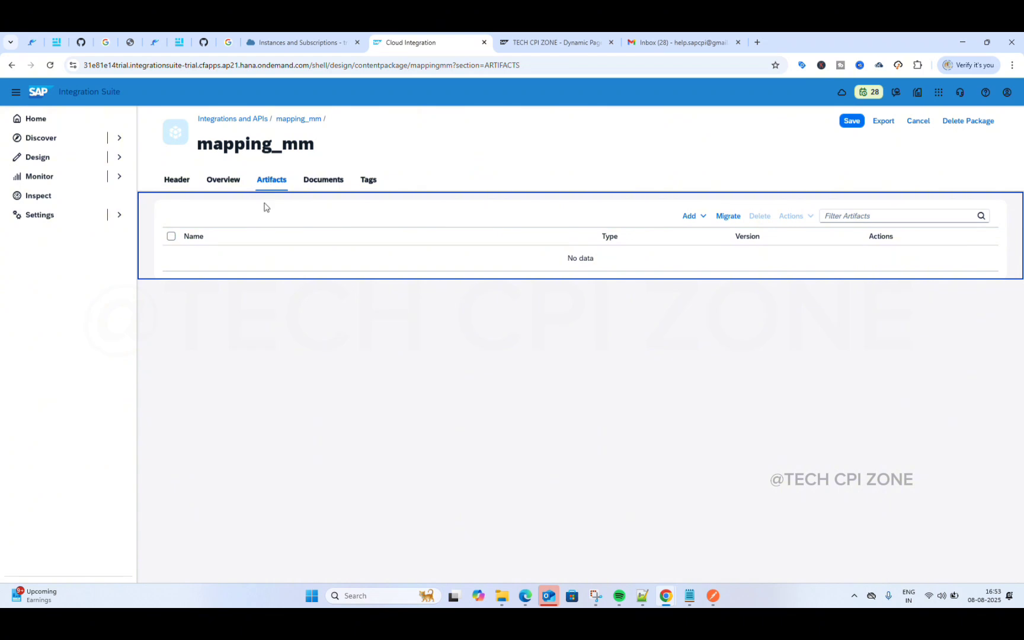
# Step: Add an Integration Flow artifact named MM to mapping_mm and open it
pyautogui.click(704, 220)
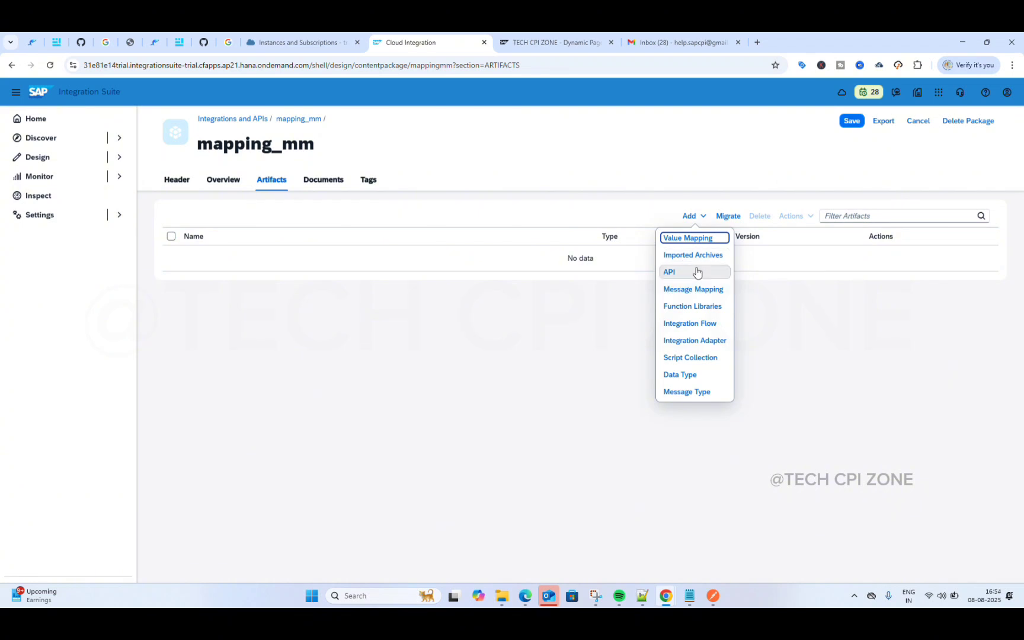
pyautogui.click(677, 329)
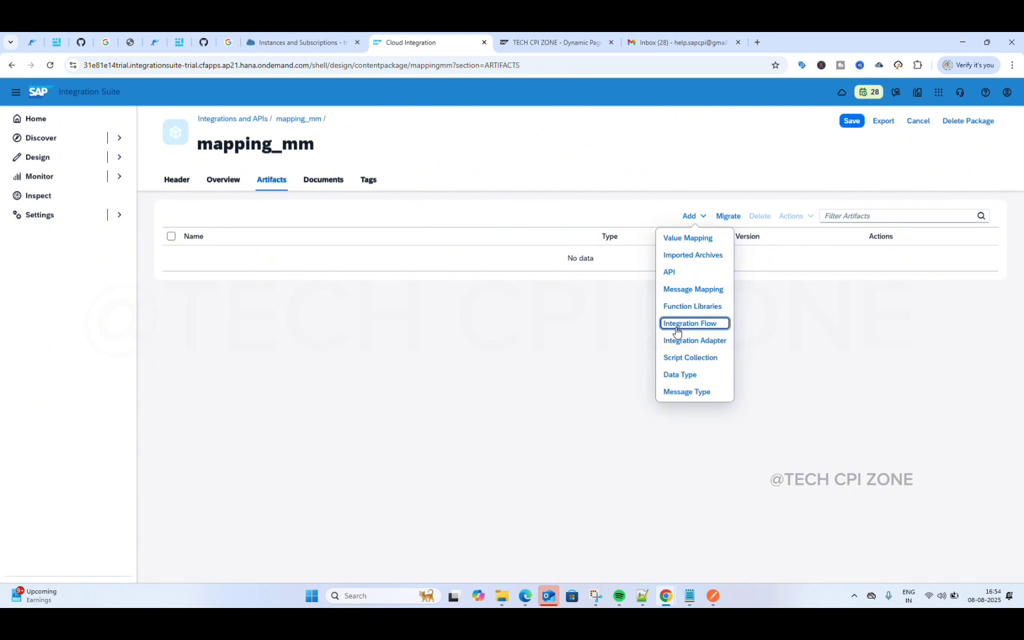
pyautogui.click(677, 330)
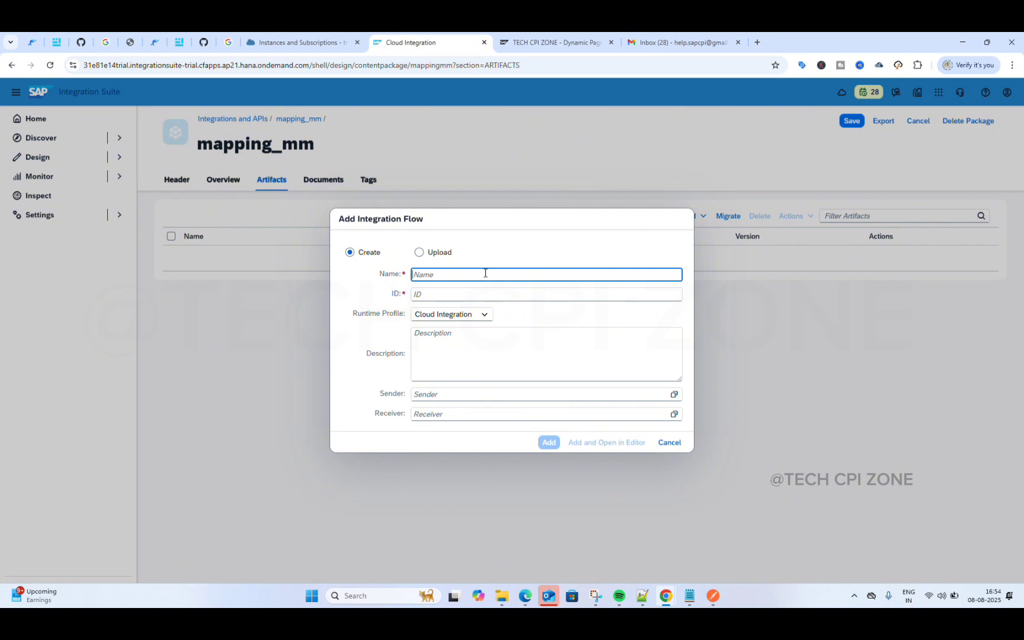
pyautogui.hotkey('ctrl', 'v')
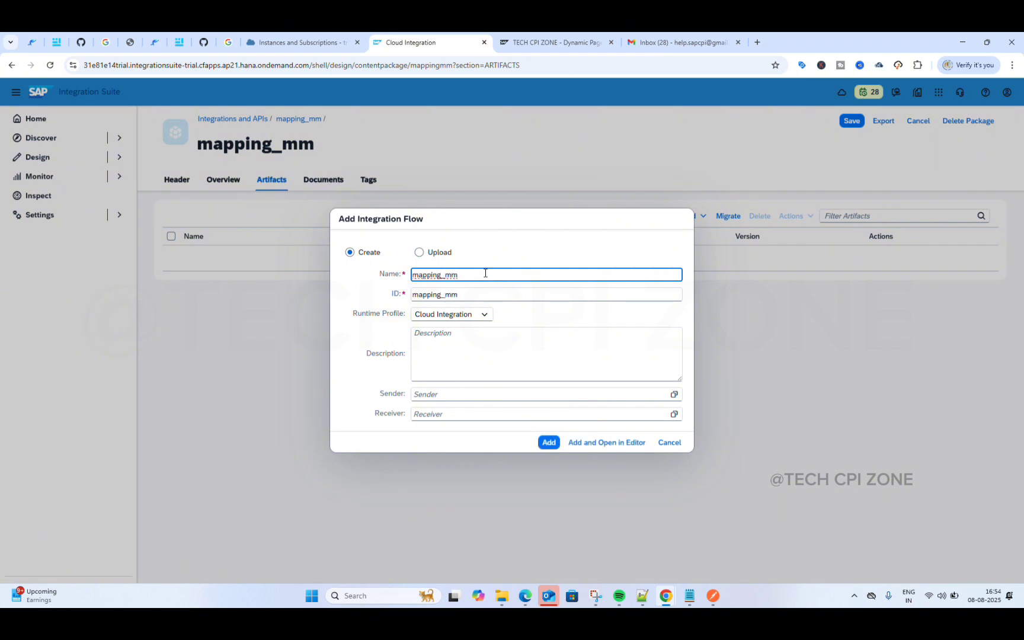
pyautogui.press('BackSpace')
pyautogui.press('BackSpace')
pyautogui.press('BackSpace')
pyautogui.press('BackSpace')
pyautogui.press('BackSpace')
pyautogui.press('BackSpace')
pyautogui.press('BackSpace')
pyautogui.press('BackSpace')
pyautogui.press('BackSpace')
pyautogui.press('BackSpace')
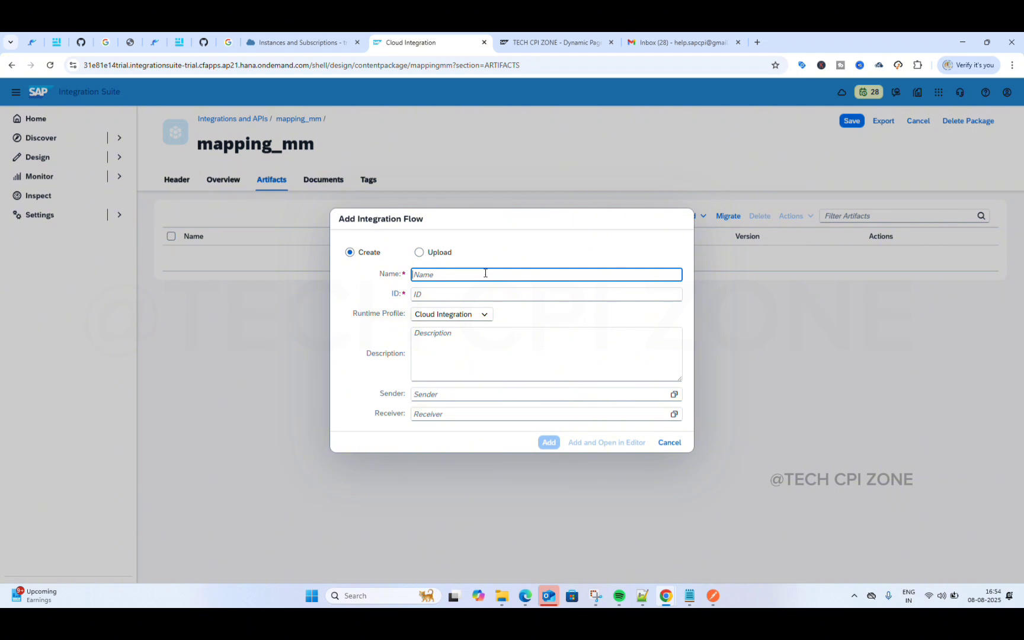
pyautogui.write('MM')
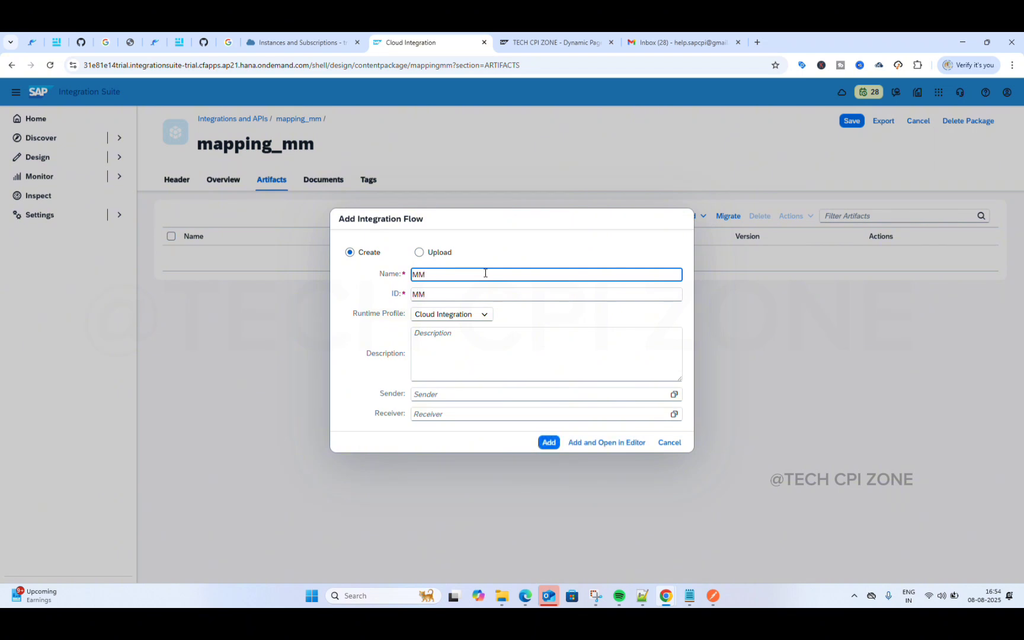
pyautogui.click(548, 443)
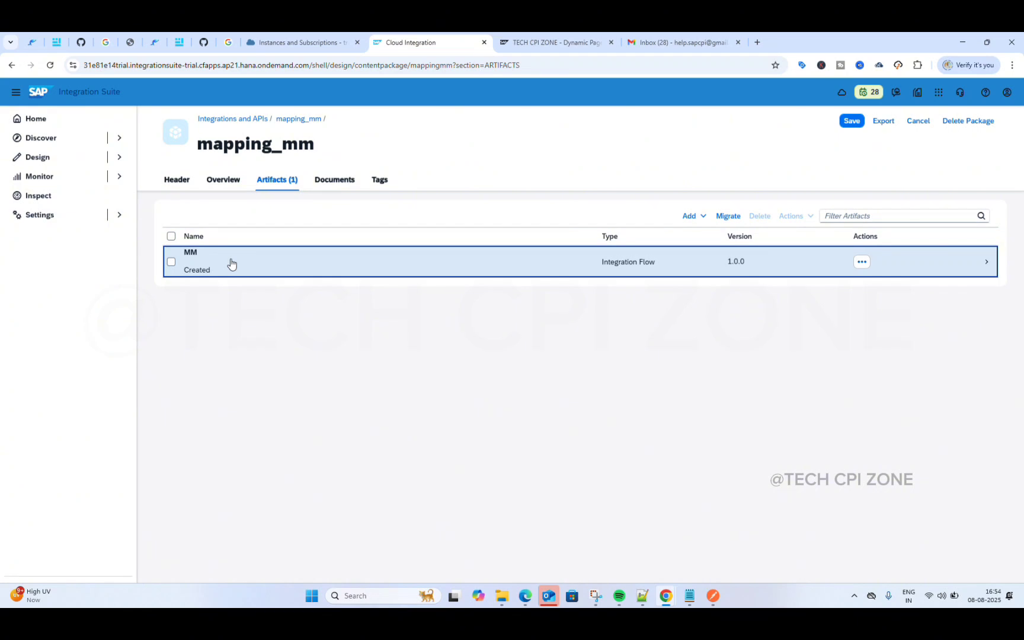
pyautogui.click(231, 264)
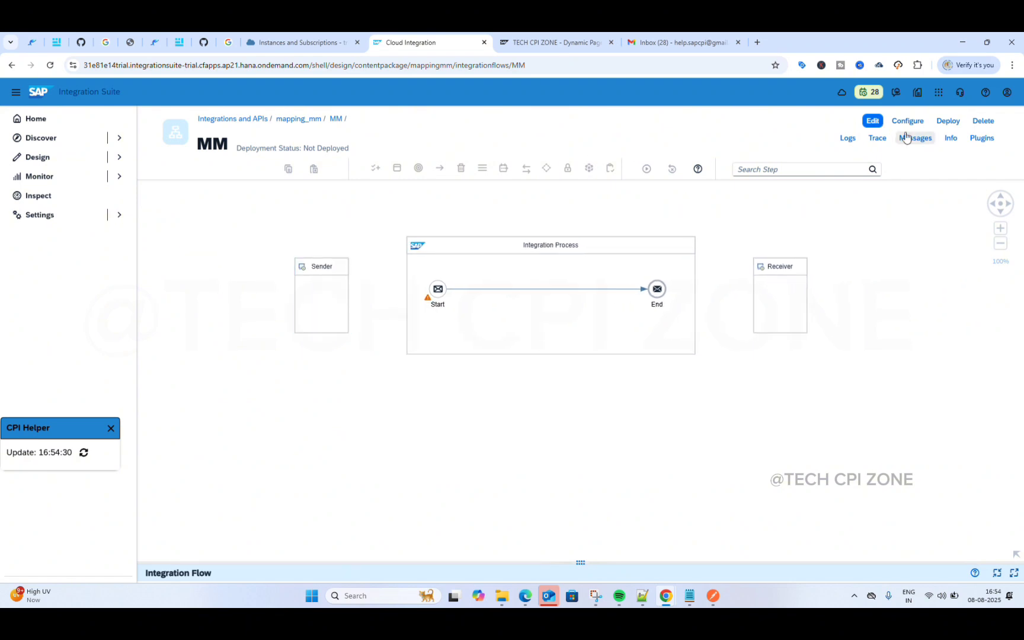
# Step: Switch the MM flow to edit mode and connect Sender to Start with the HTTPS adapter
pyautogui.click(871, 120)
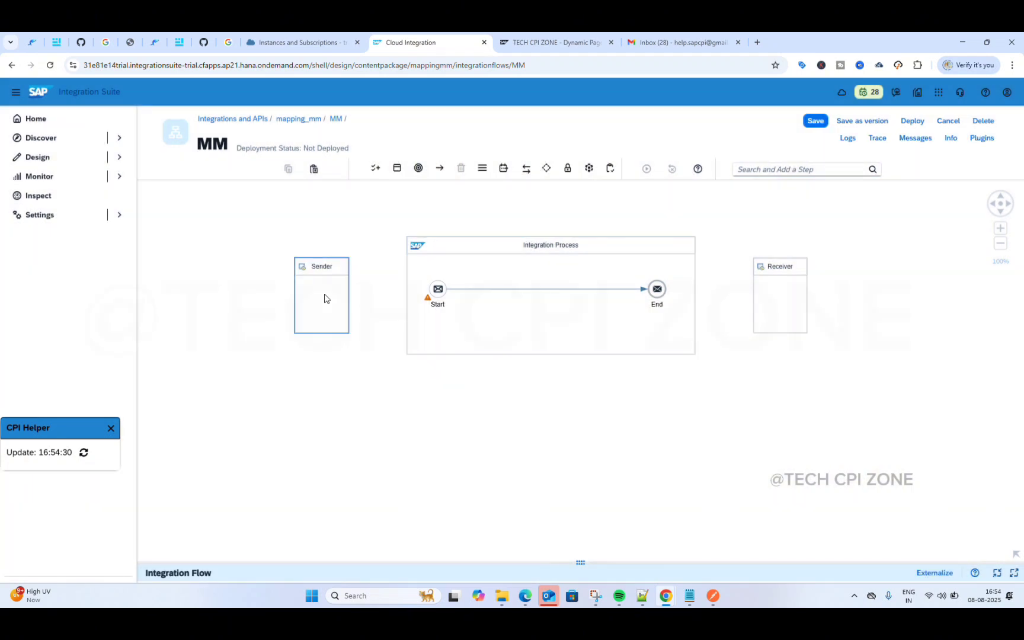
pyautogui.click(324, 298)
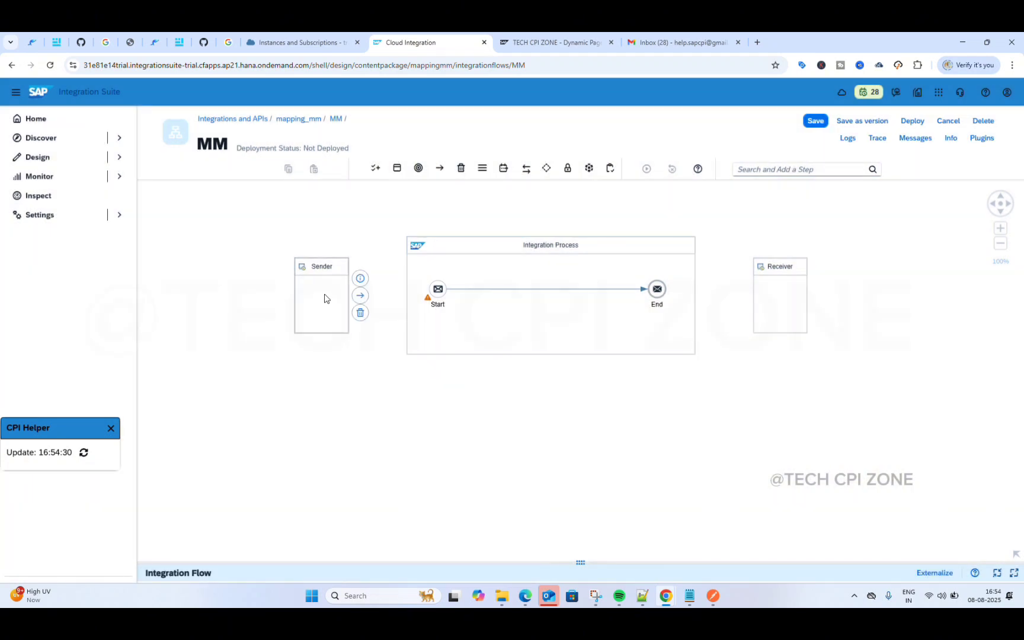
pyautogui.moveTo(360, 296); pyautogui.dragTo(437, 293)
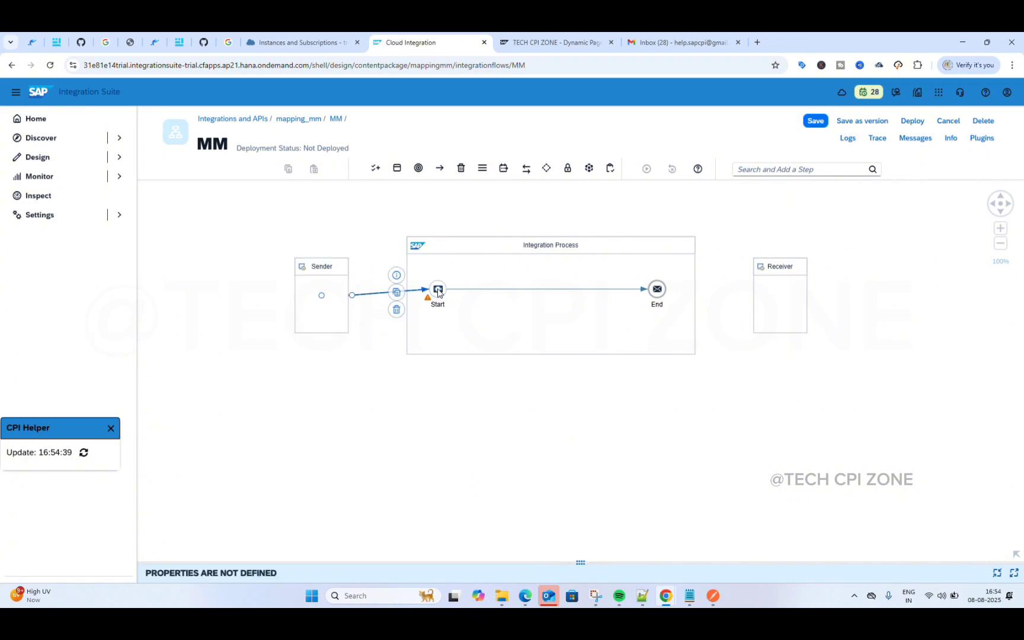
pyautogui.scroll(-2, 498, 319)
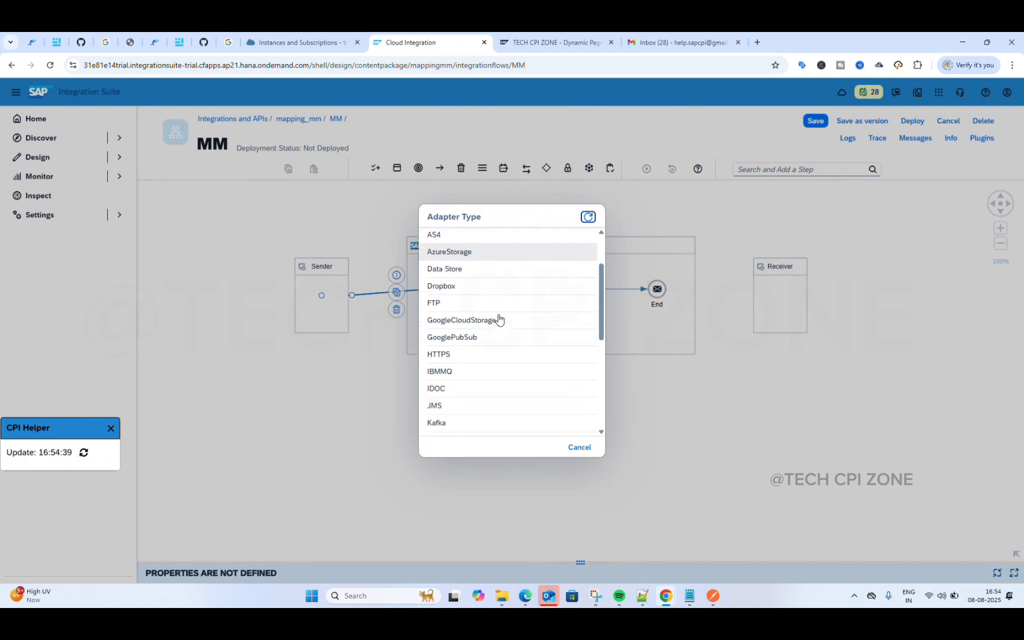
pyautogui.scroll(-1, 499, 319)
pyautogui.click(486, 306)
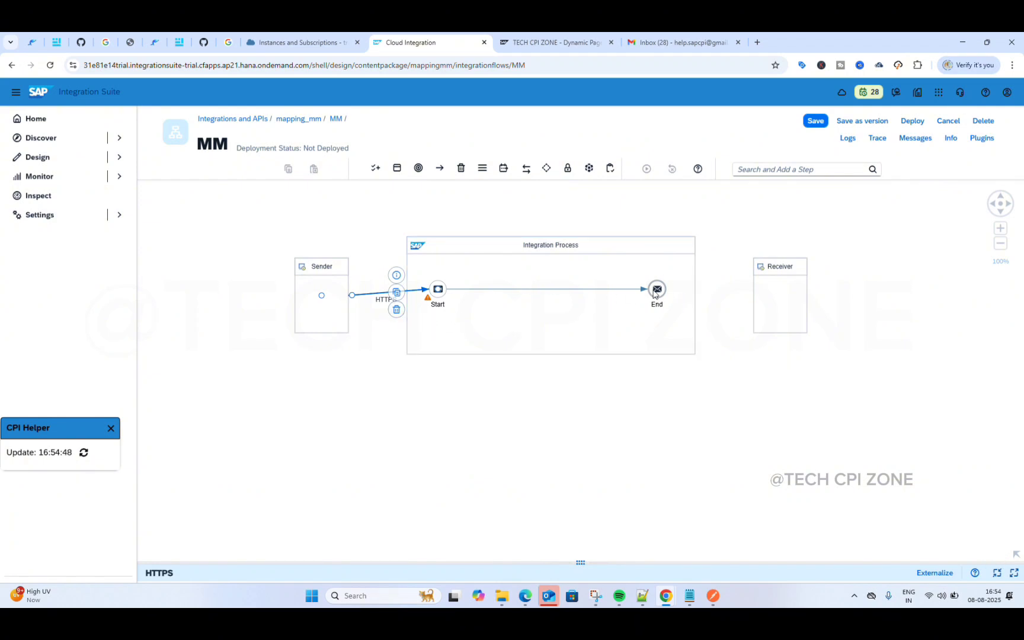
# Step: Connect the End event to the Receiver using the Mail adapter
pyautogui.click(657, 290)
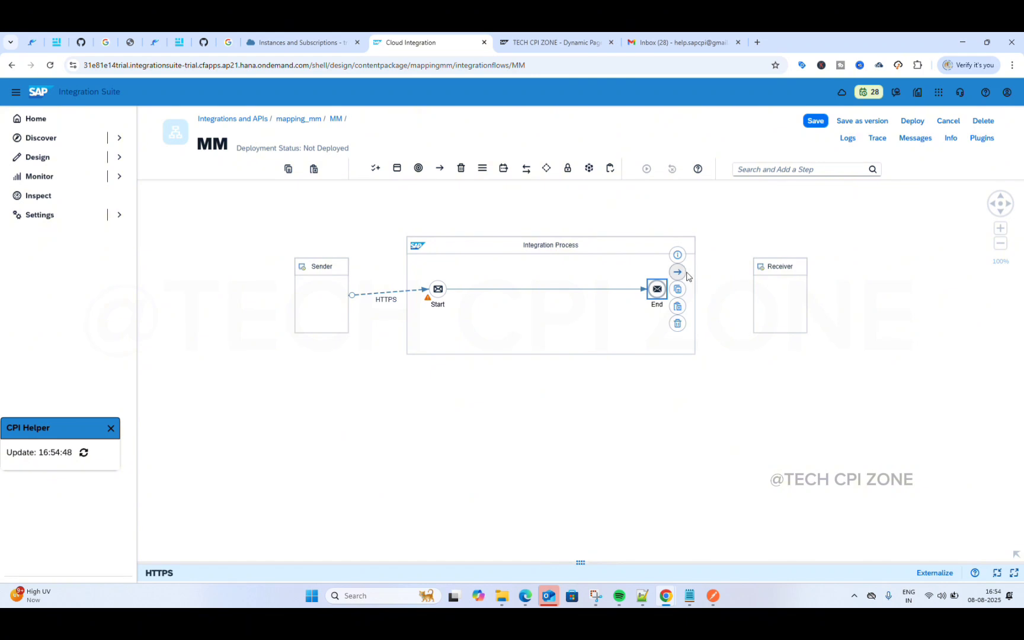
pyautogui.moveTo(679, 272); pyautogui.dragTo(773, 289)
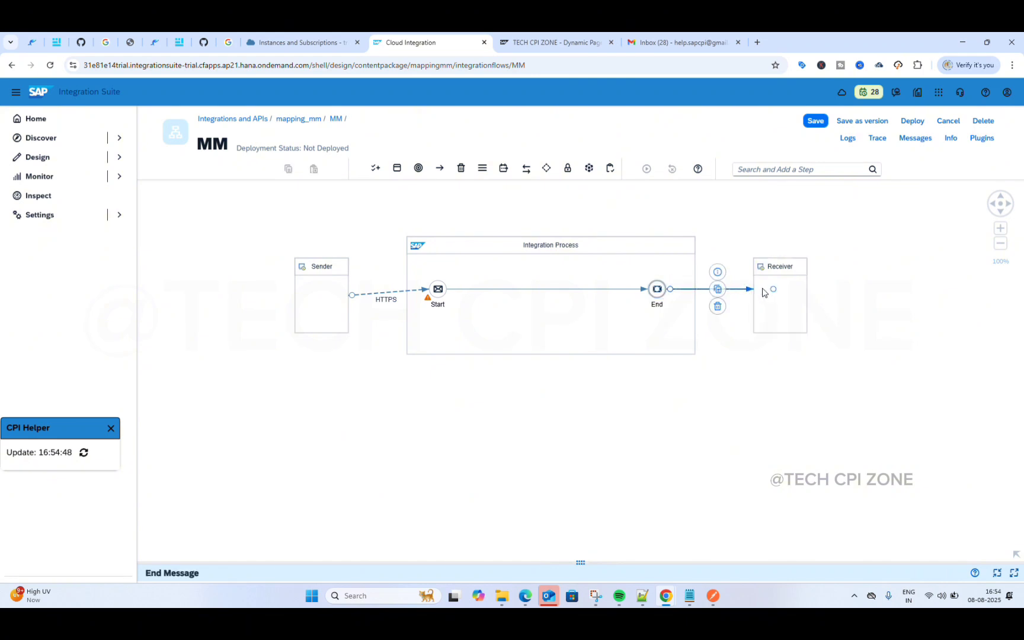
pyautogui.scroll(-6, 473, 330)
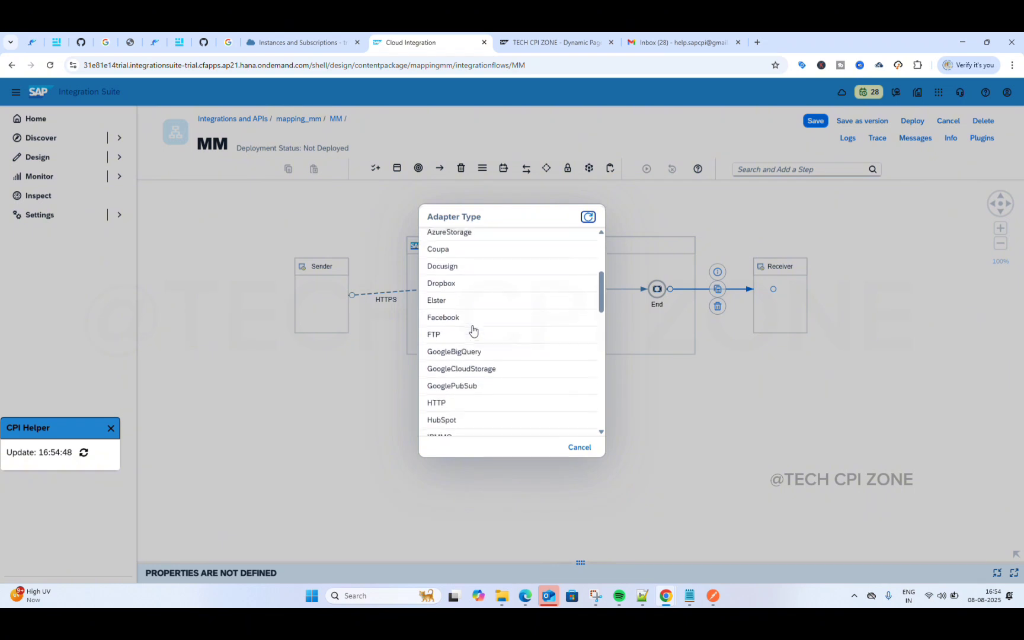
pyautogui.scroll(-8, 473, 330)
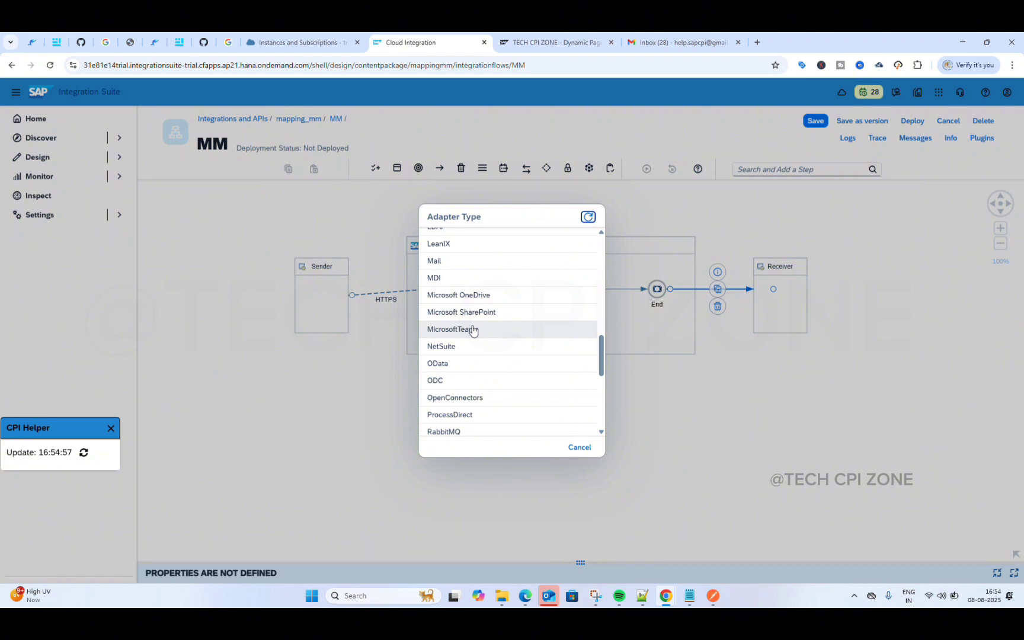
pyautogui.scroll(-8, 473, 330)
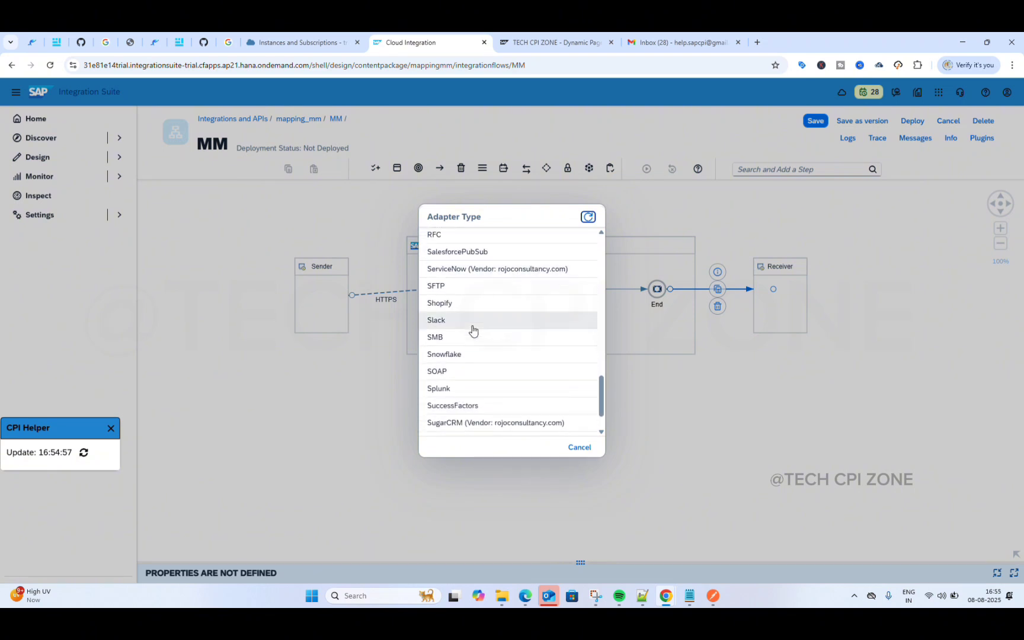
pyautogui.scroll(-3, 472, 330)
pyautogui.scroll(10, 472, 330)
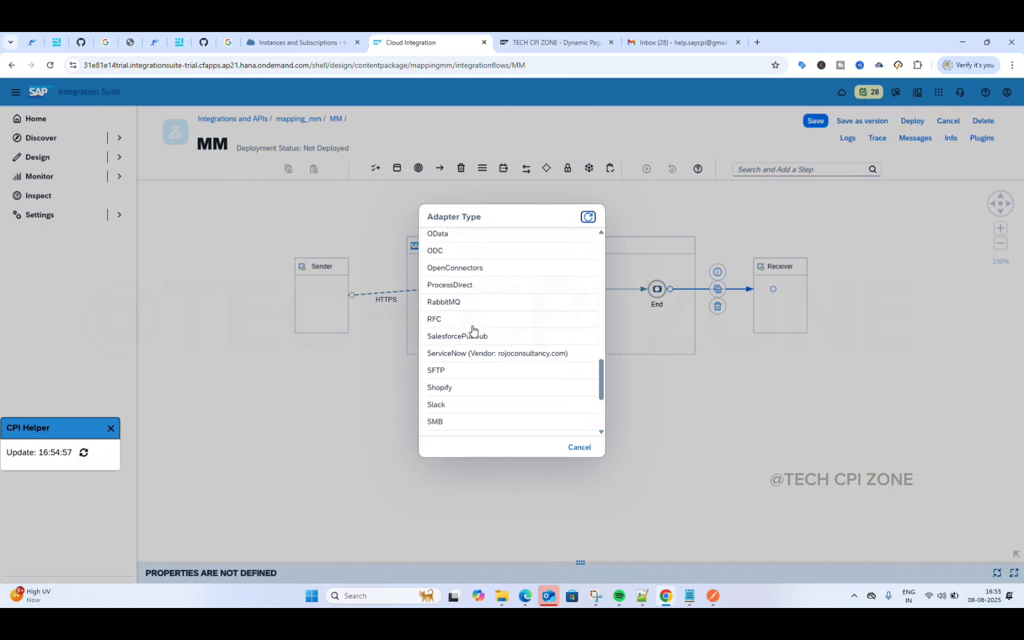
pyautogui.scroll(1, 473, 330)
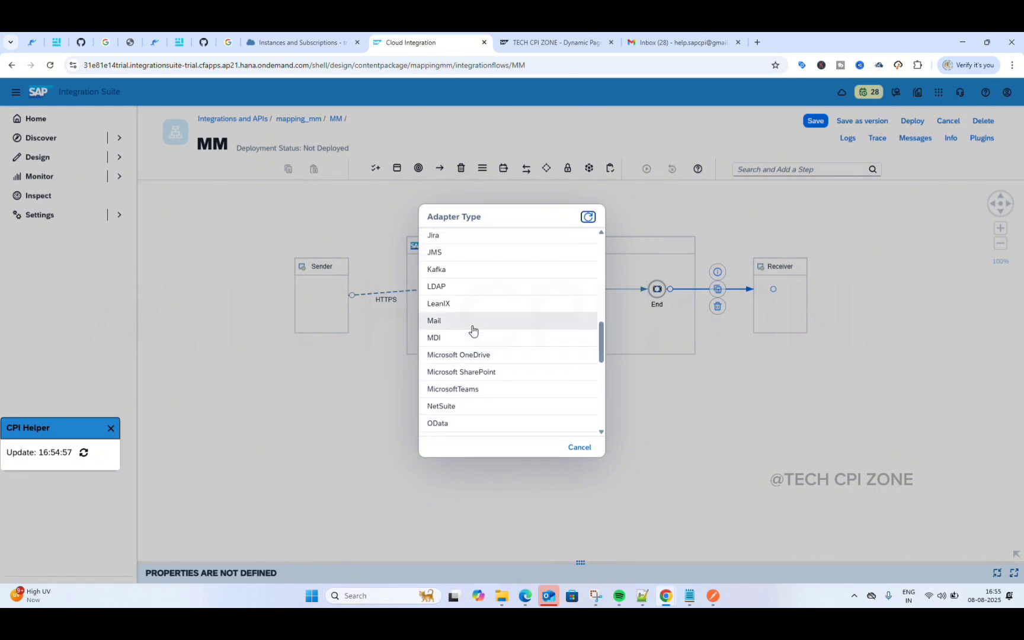
pyautogui.click(459, 325)
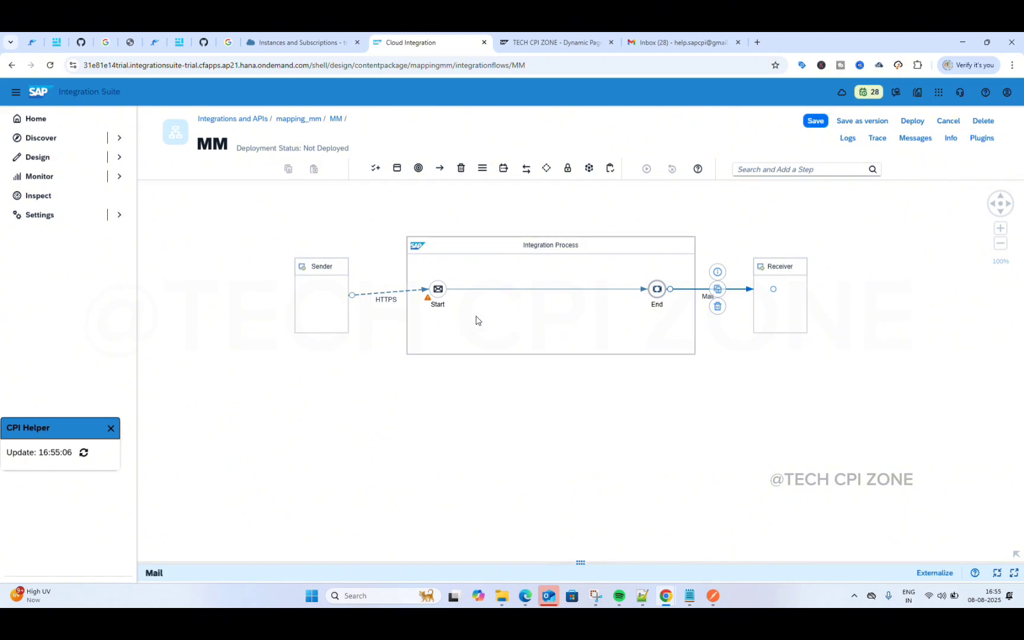
pyautogui.click(513, 407)
pyautogui.moveTo(482, 411); pyautogui.dragTo(498, 428)
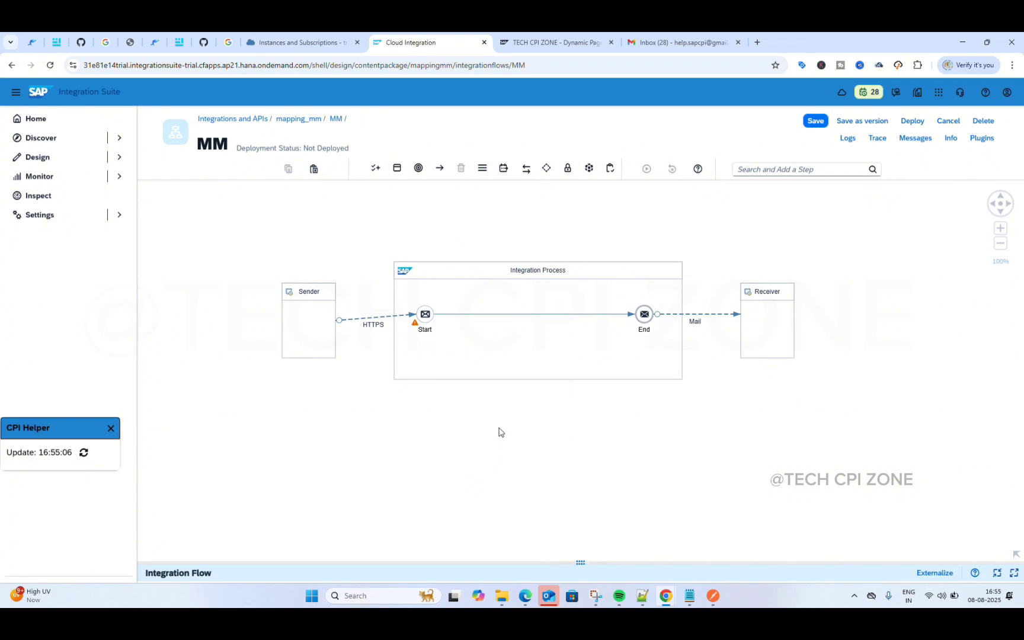
# Step: Enter /mm as the Address on the HTTPS sender channel's Connection tab
pyautogui.click(373, 320)
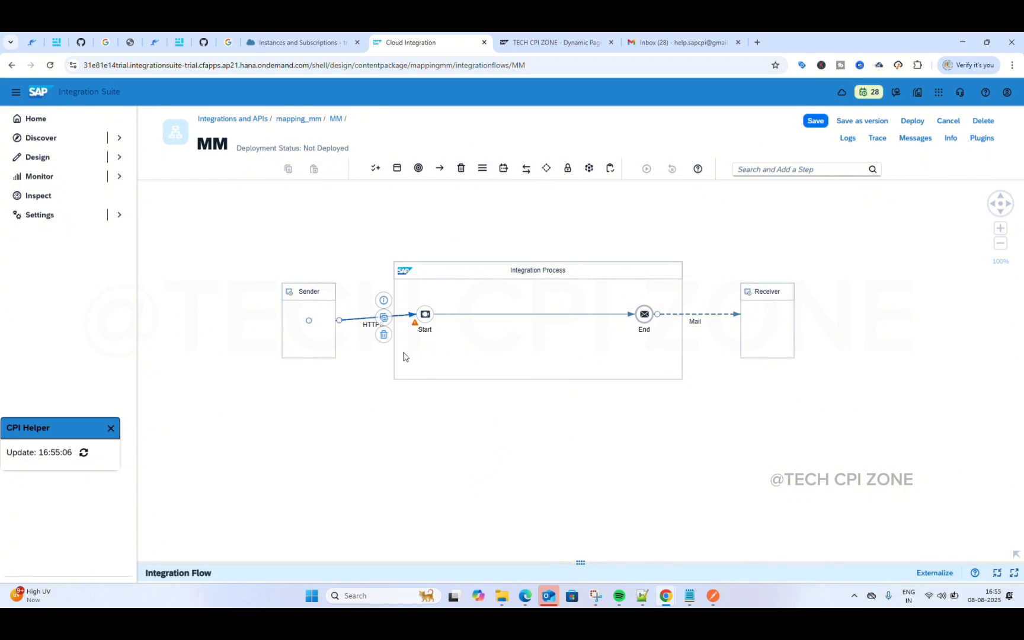
pyautogui.moveTo(580, 561); pyautogui.dragTo(567, 409)
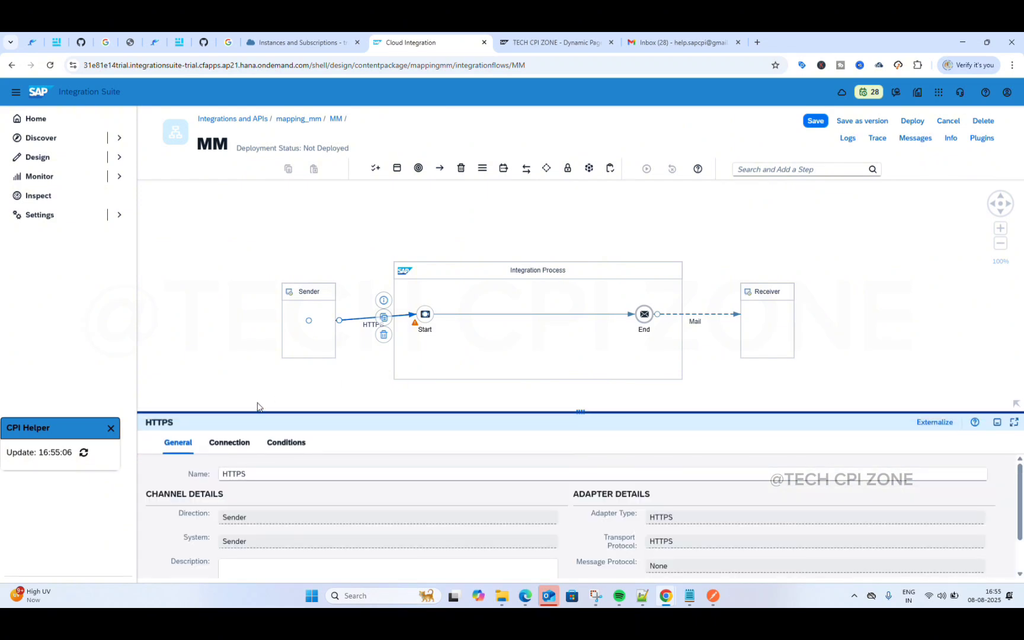
pyautogui.click(231, 443)
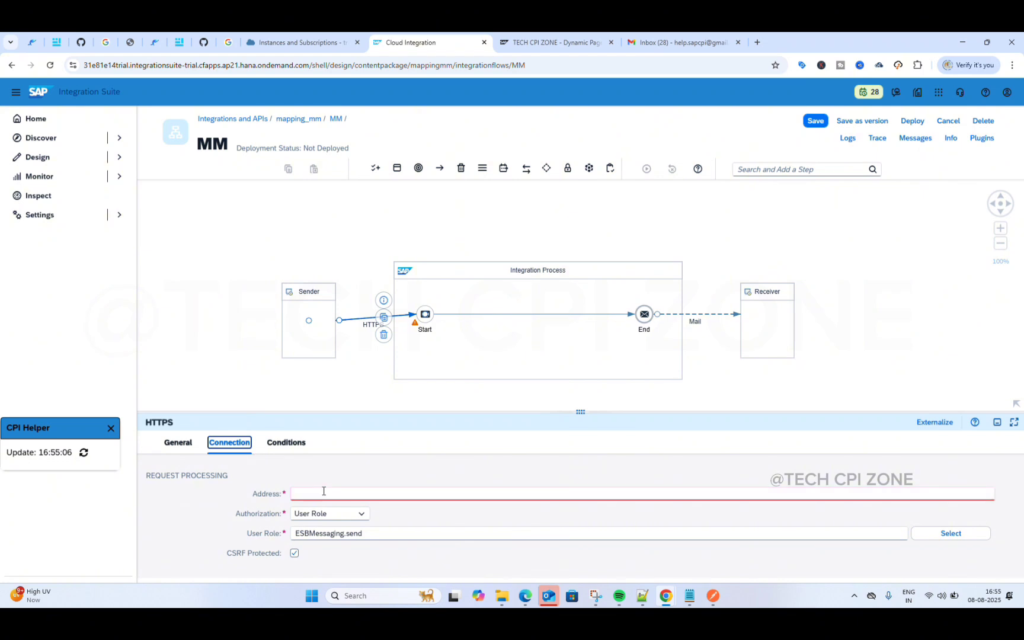
pyautogui.click(323, 491)
pyautogui.write('/')
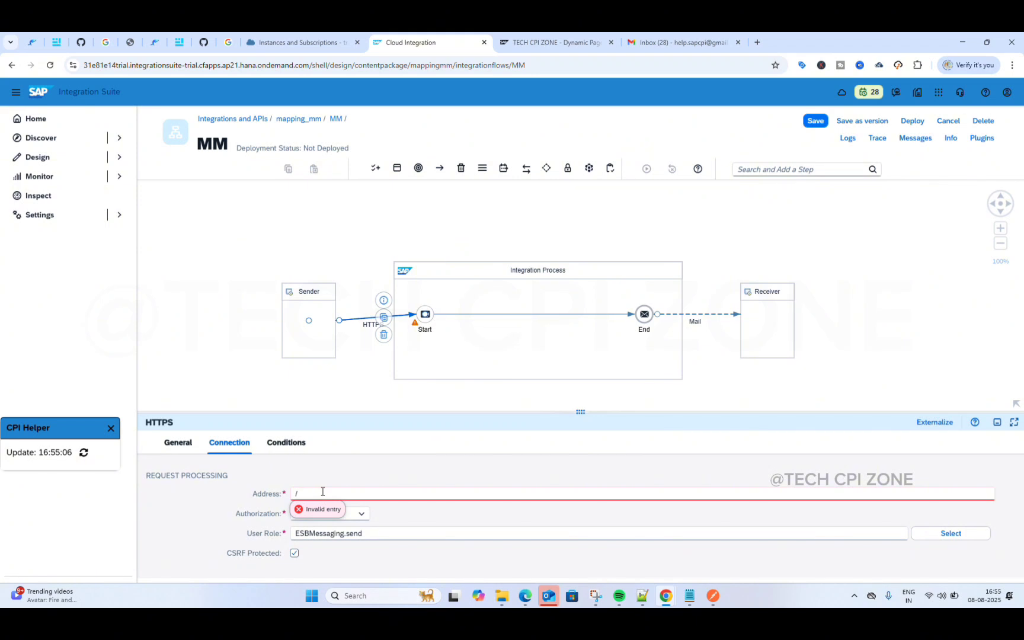
pyautogui.write('mm')
pyautogui.click(369, 394)
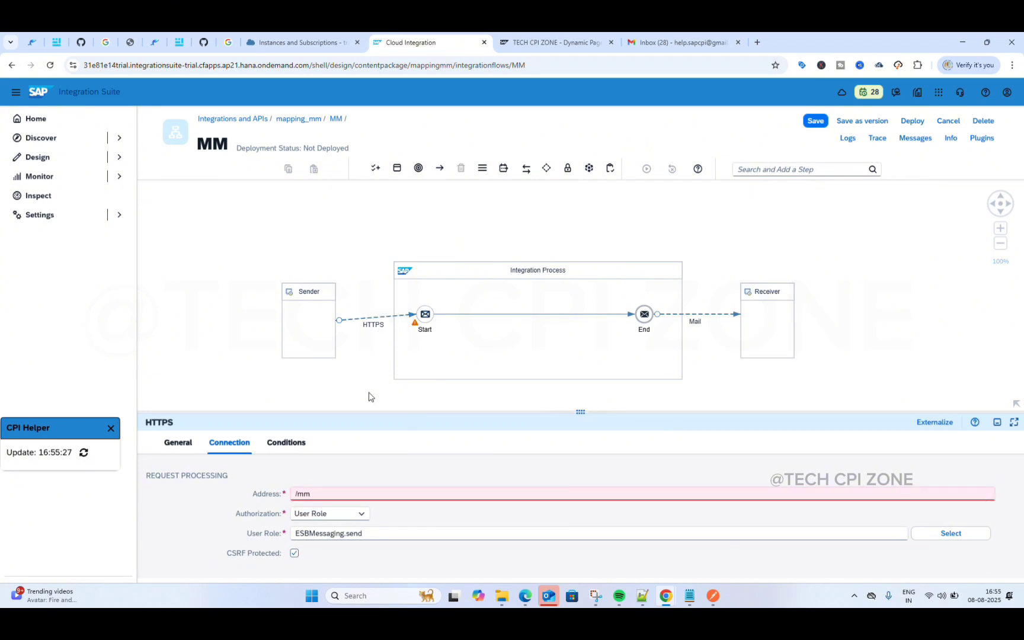
pyautogui.click(701, 315)
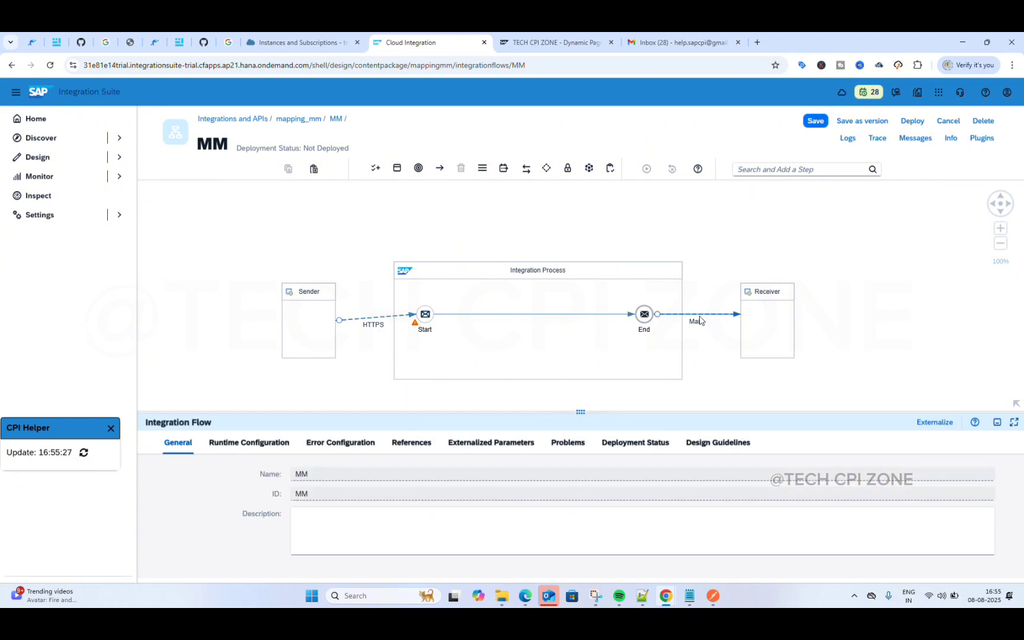
# Step: Set the Mail channel's connection address to smtp.gmail.com:587
pyautogui.click(229, 441)
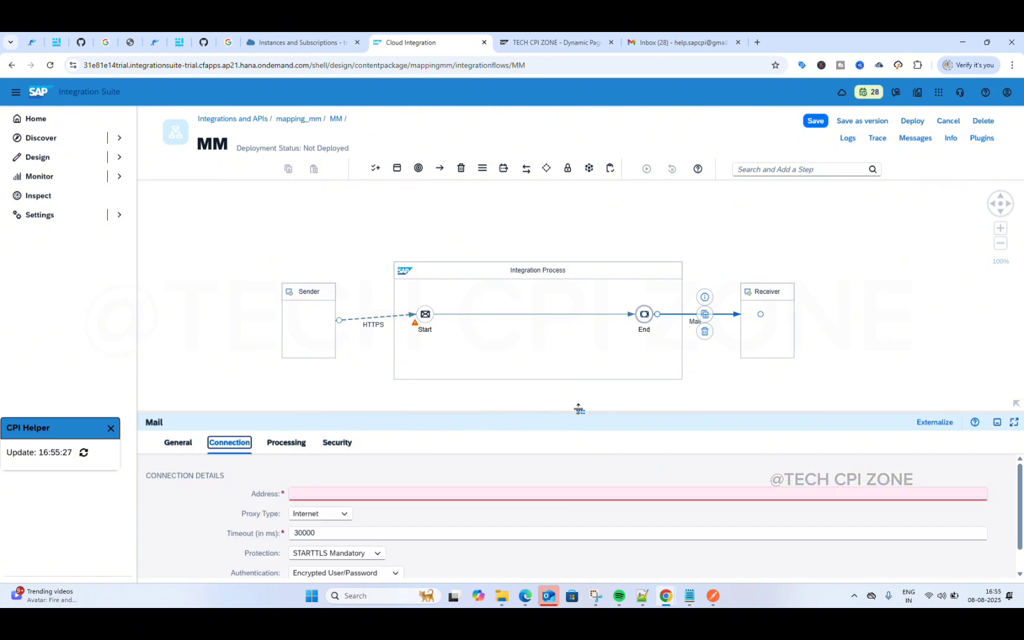
pyautogui.moveTo(580, 412); pyautogui.dragTo(582, 351)
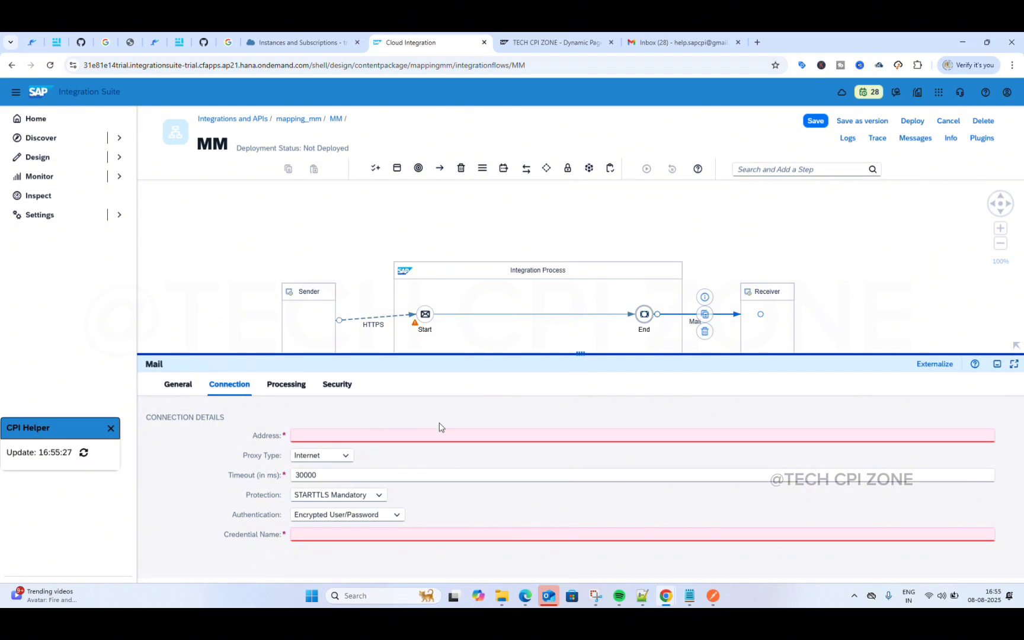
pyautogui.click(436, 435)
pyautogui.write('//')
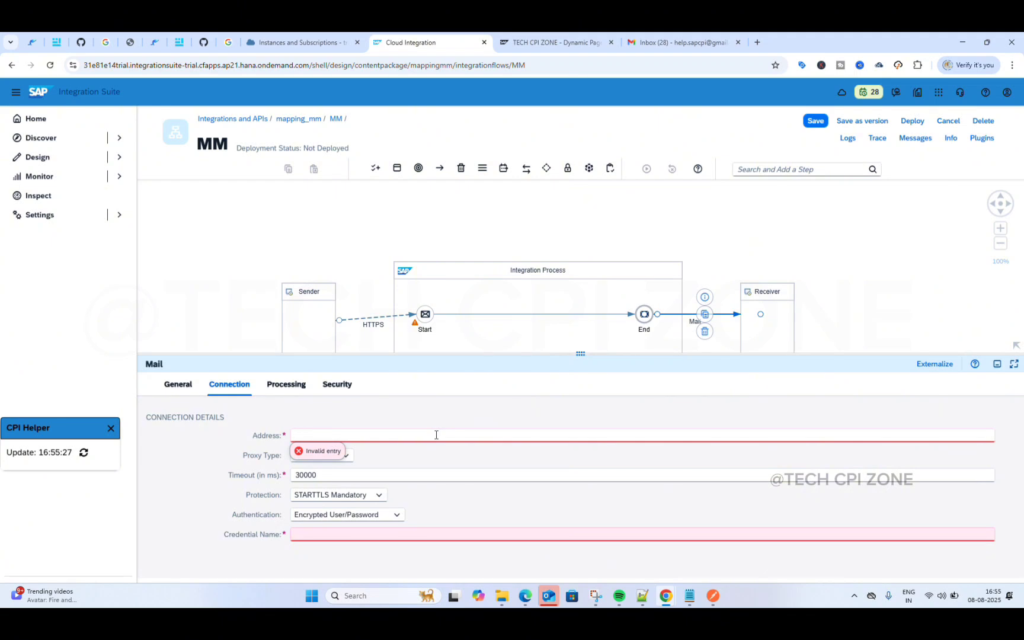
pyautogui.write('sm')
pyautogui.write('tp')
pyautogui.write('.')
pyautogui.write('gmail.')
pyautogui.write('com')
pyautogui.write(':')
pyautogui.write('5')
pyautogui.write('78')
pyautogui.press('BackSpace')
pyautogui.press('BackSpace')
pyautogui.write('87')
pyautogui.click(417, 467)
# Step: Enter GMAIL as the Mail channel's credential name
pyautogui.click(398, 533)
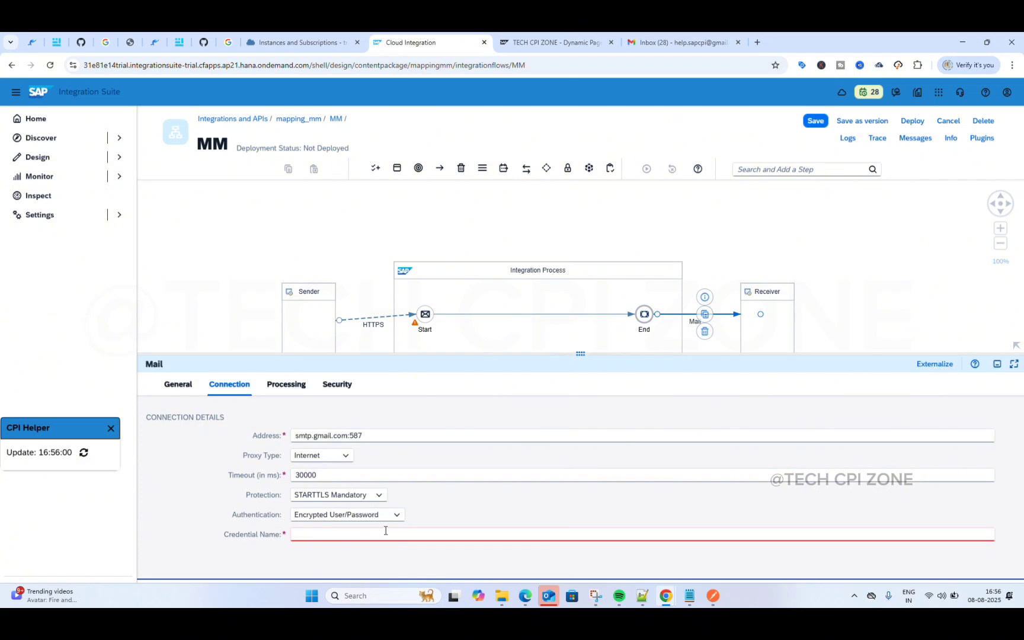
pyautogui.click(386, 531)
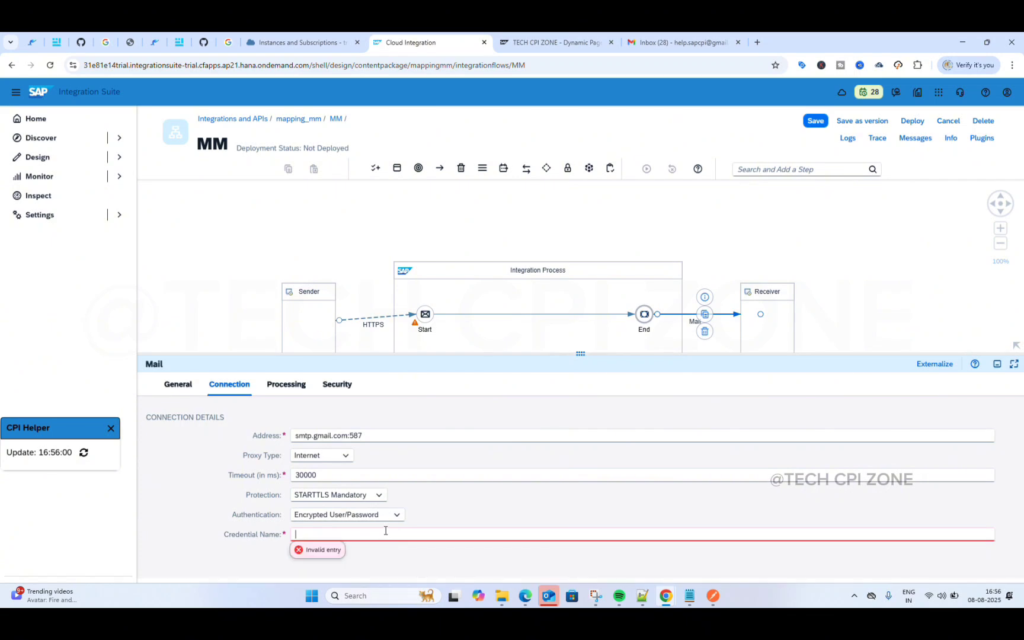
pyautogui.write('GMAIL')
pyautogui.click(478, 519)
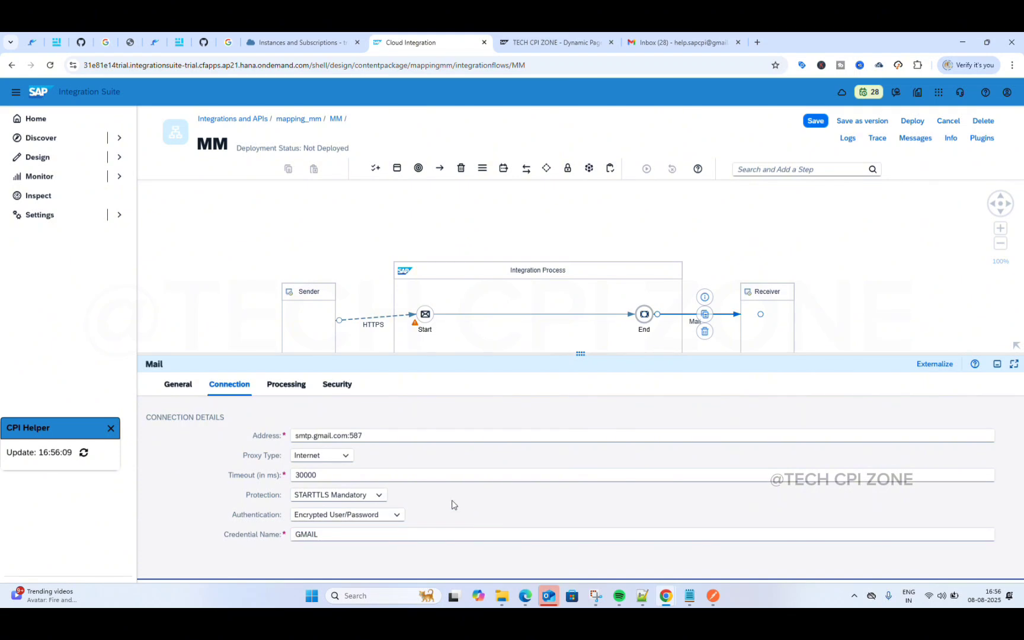
pyautogui.click(295, 389)
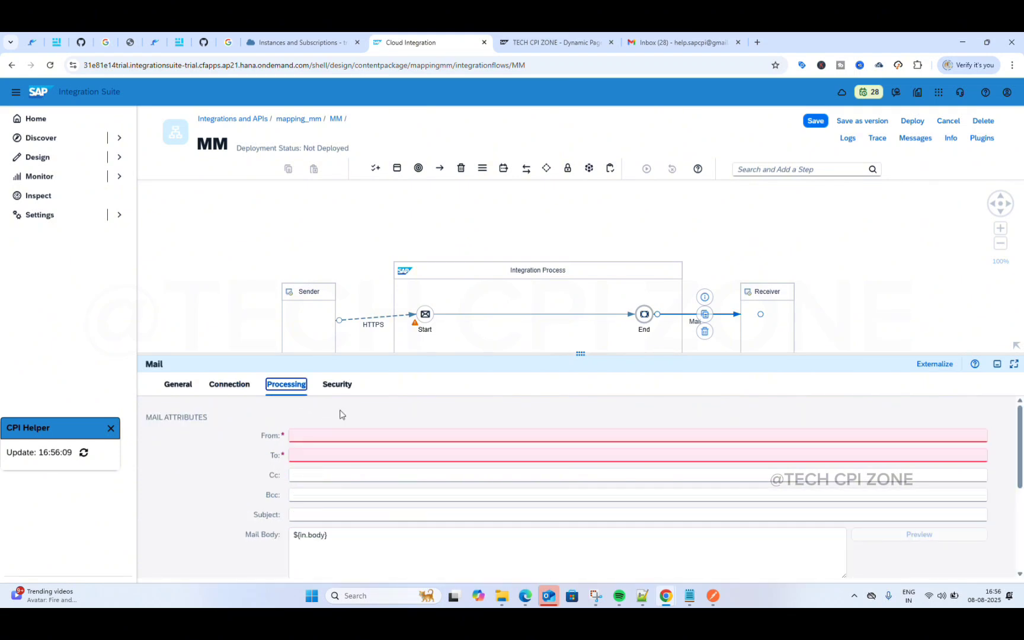
# Step: Fill in the mail's From and To e-mail addresses
pyautogui.click(362, 435)
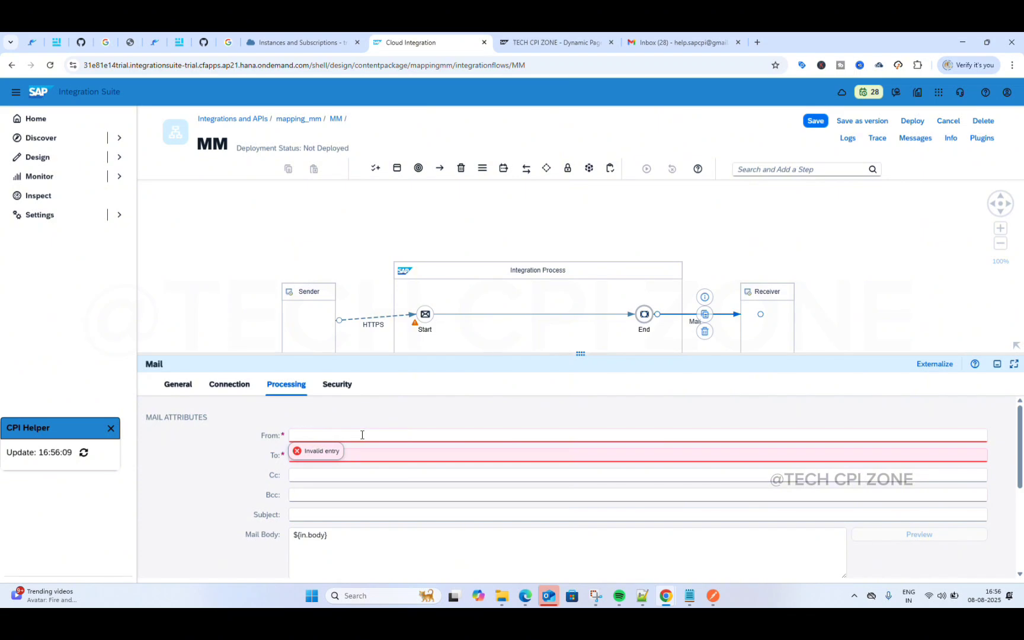
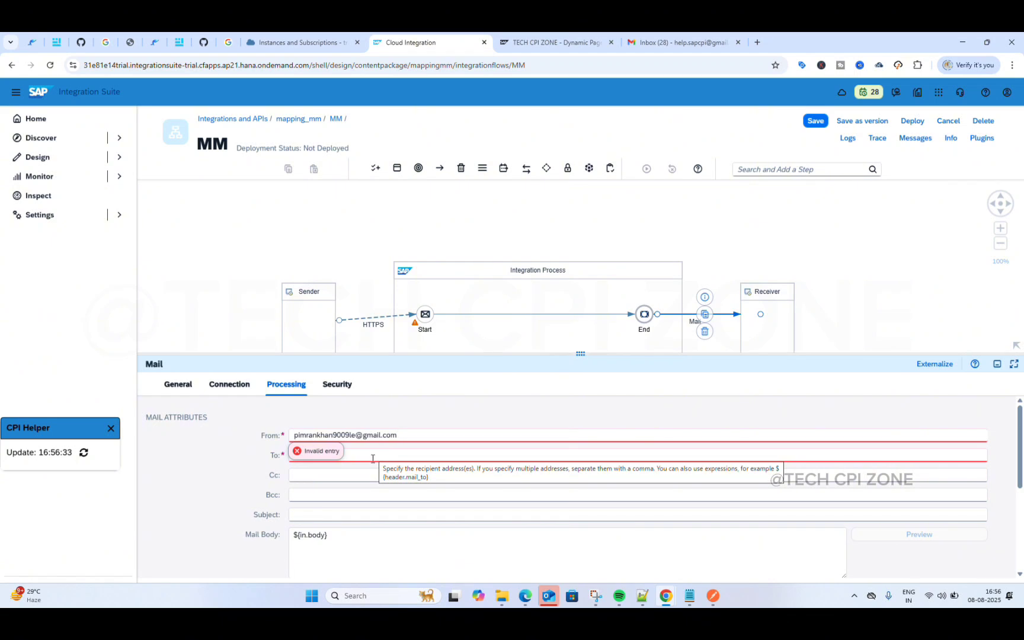
pyautogui.click(372, 457)
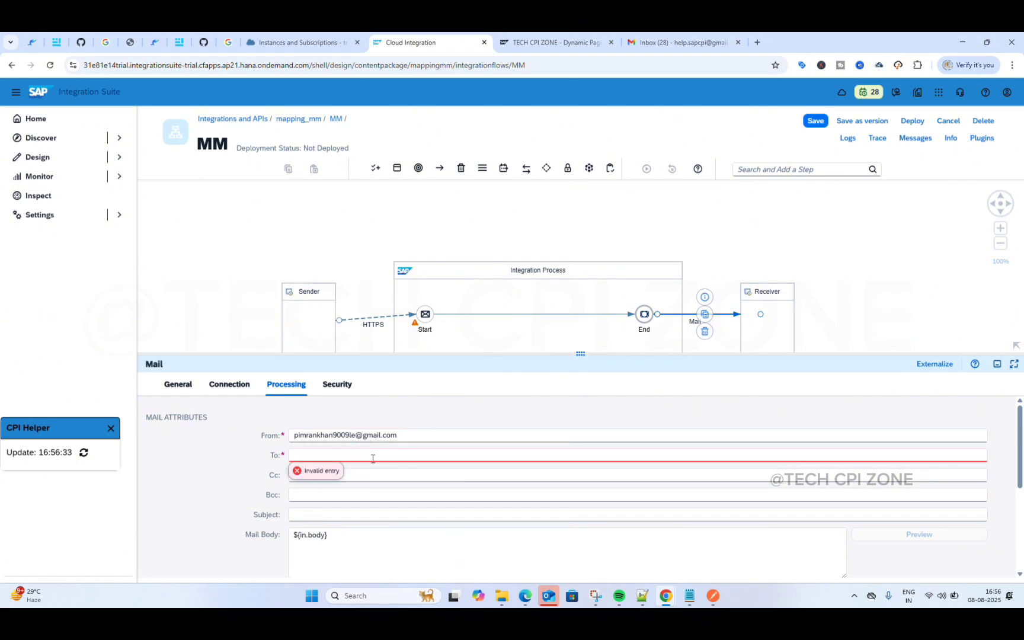
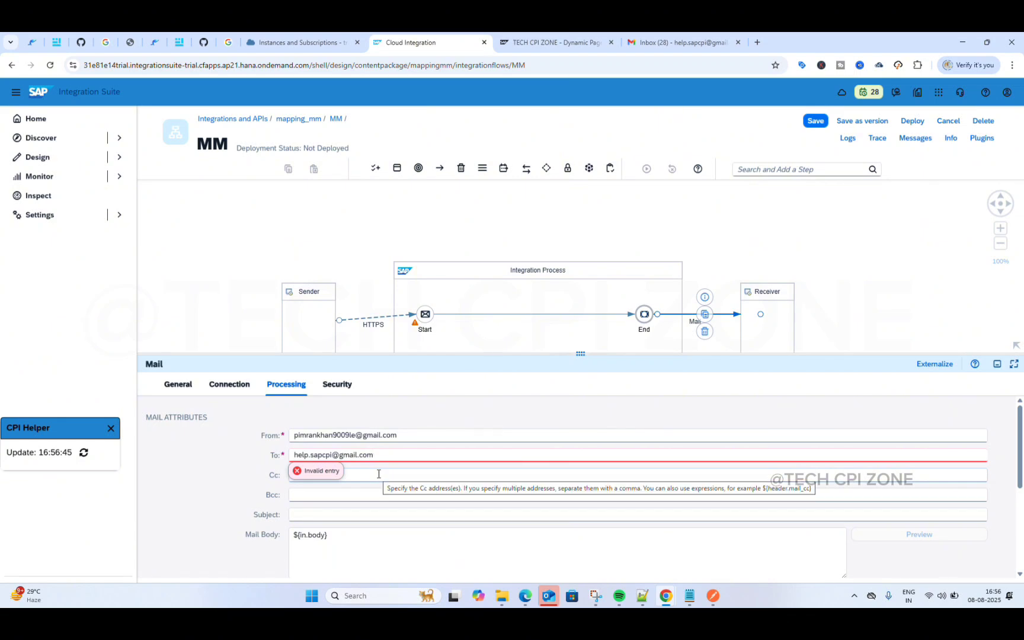
pyautogui.scroll(-5, 367, 511)
pyautogui.scroll(-1, 367, 511)
pyautogui.scroll(6, 367, 514)
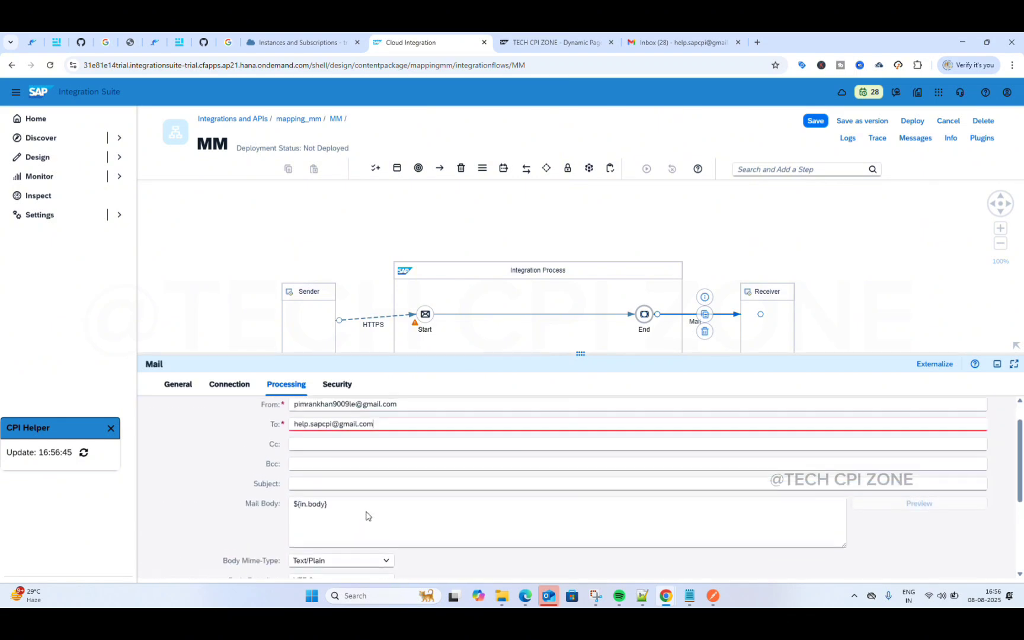
# Step: Give the mail the subject MM and save integration flow MM
pyautogui.click(340, 386)
pyautogui.click(286, 384)
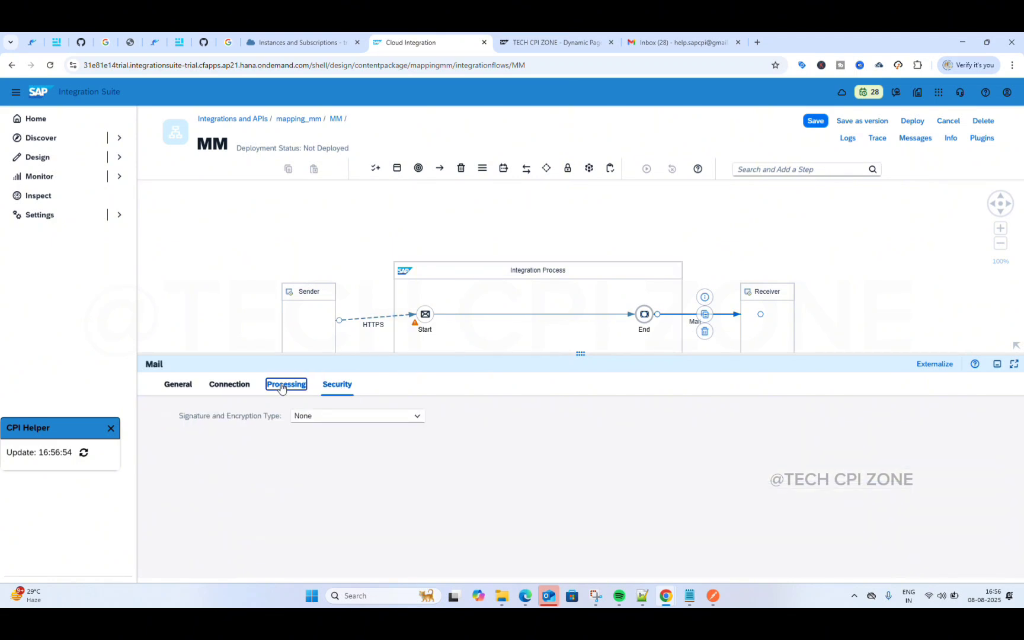
pyautogui.click(318, 514)
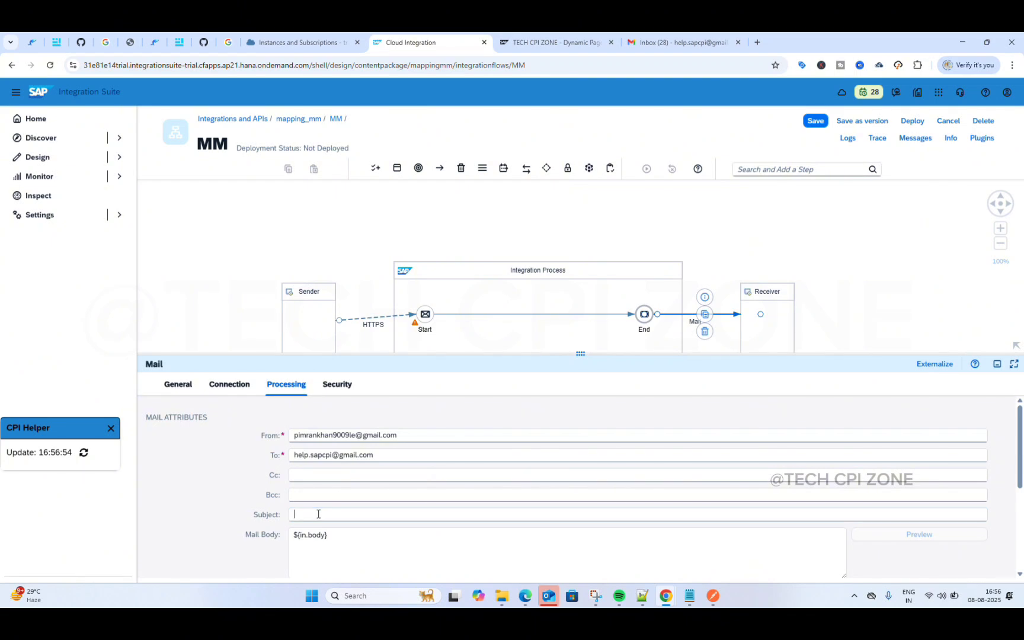
pyautogui.write('MM')
pyautogui.click(815, 123)
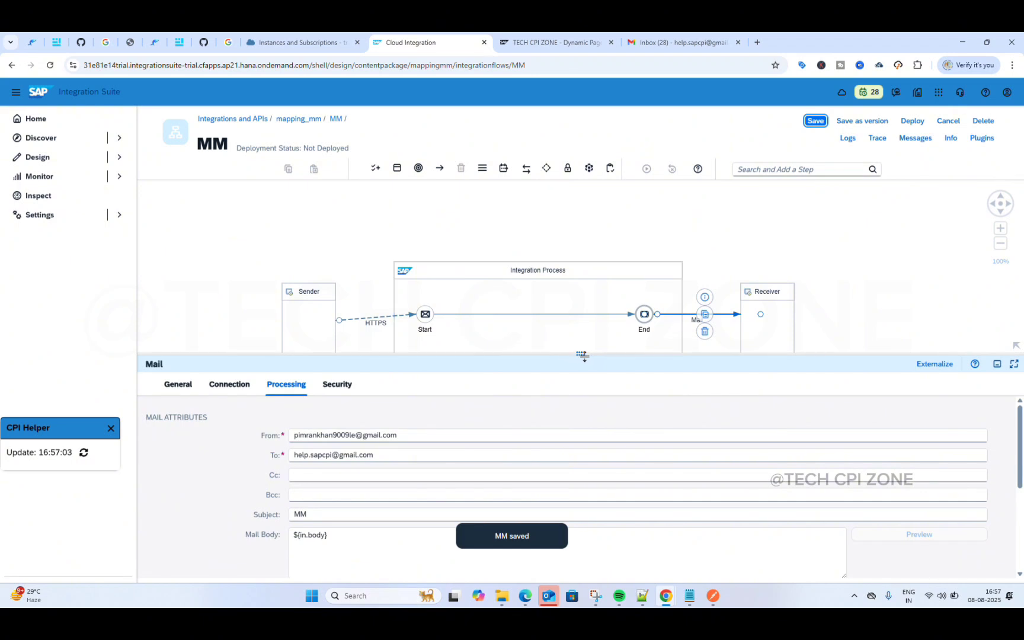
pyautogui.moveTo(583, 355); pyautogui.dragTo(581, 422)
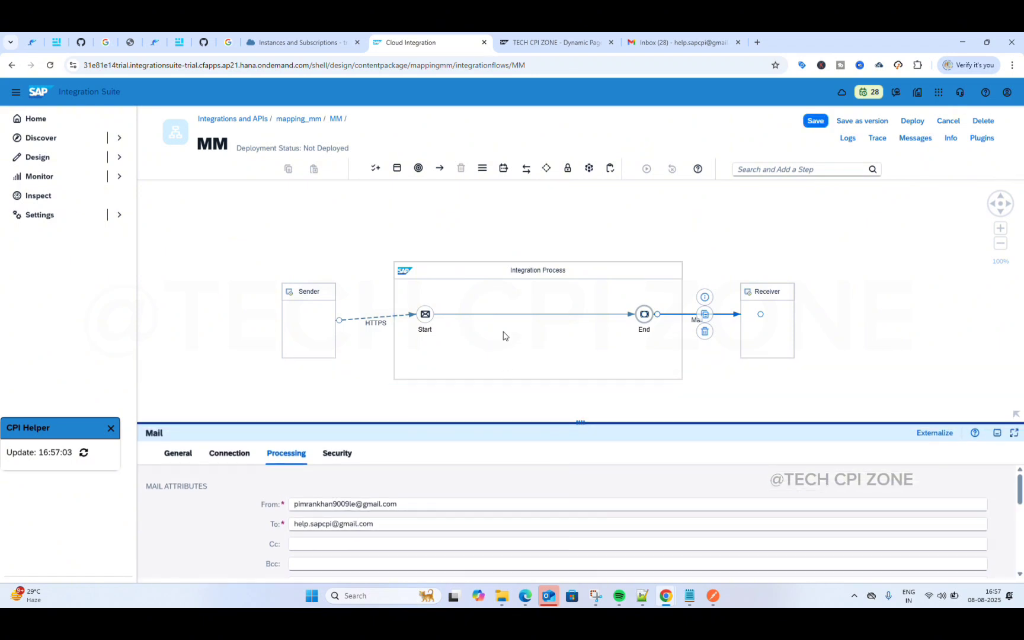
# Step: Insert a Message Mapping step on the Start-to-End path and nudge it right
pyautogui.click(530, 314)
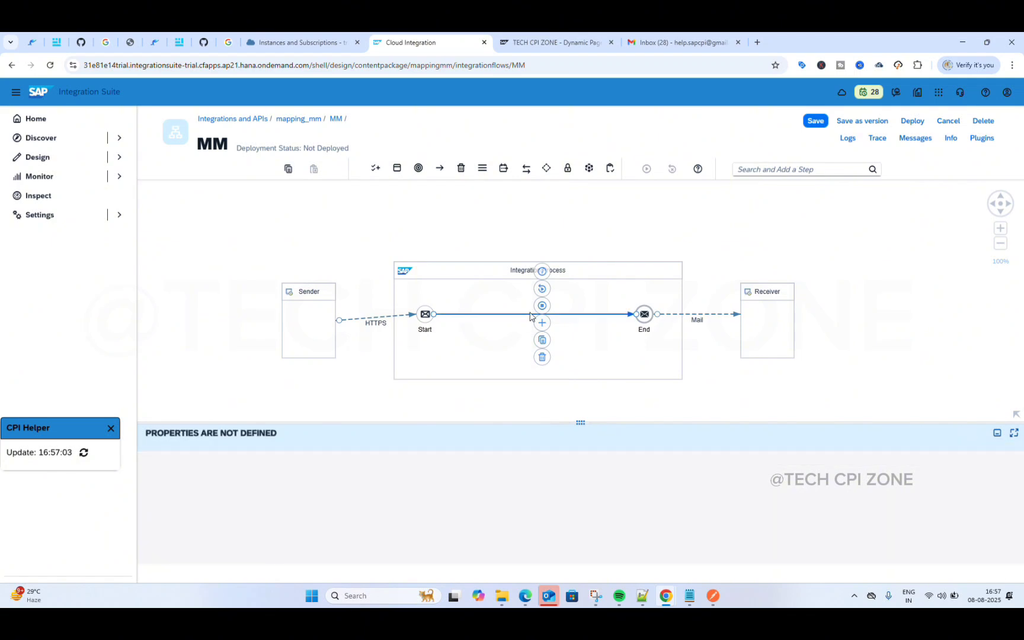
pyautogui.click(543, 322)
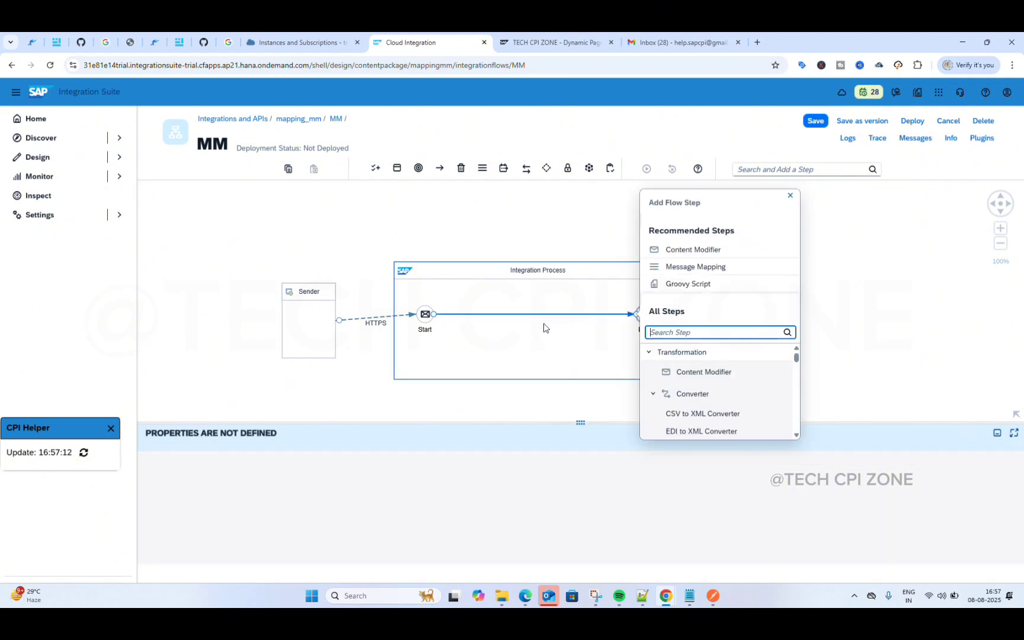
pyautogui.write('mm')
pyautogui.press('BackSpace')
pyautogui.press('BackSpace')
pyautogui.write('me')
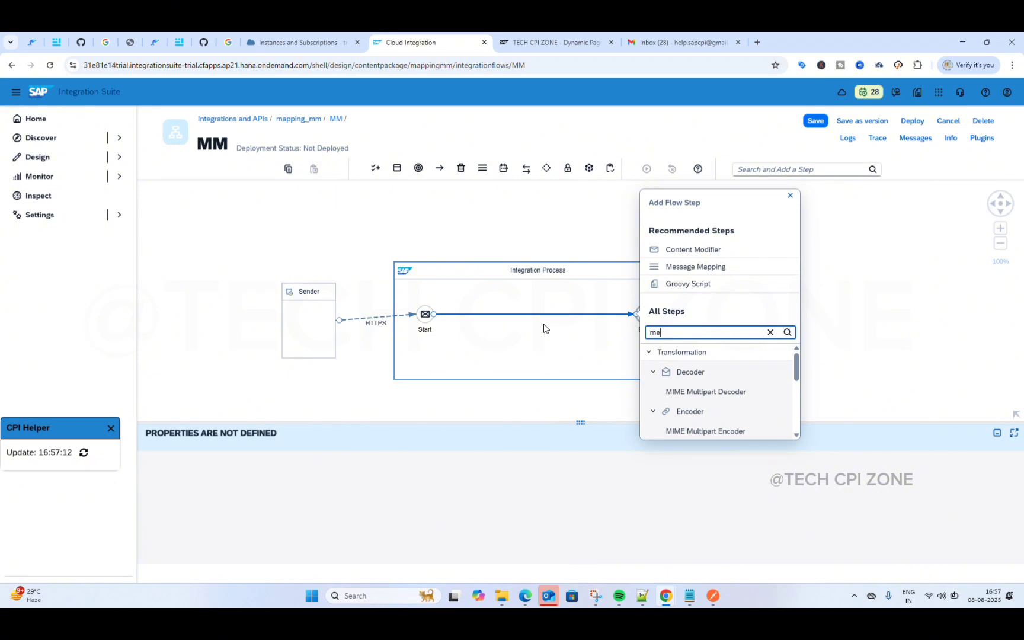
pyautogui.write('ss')
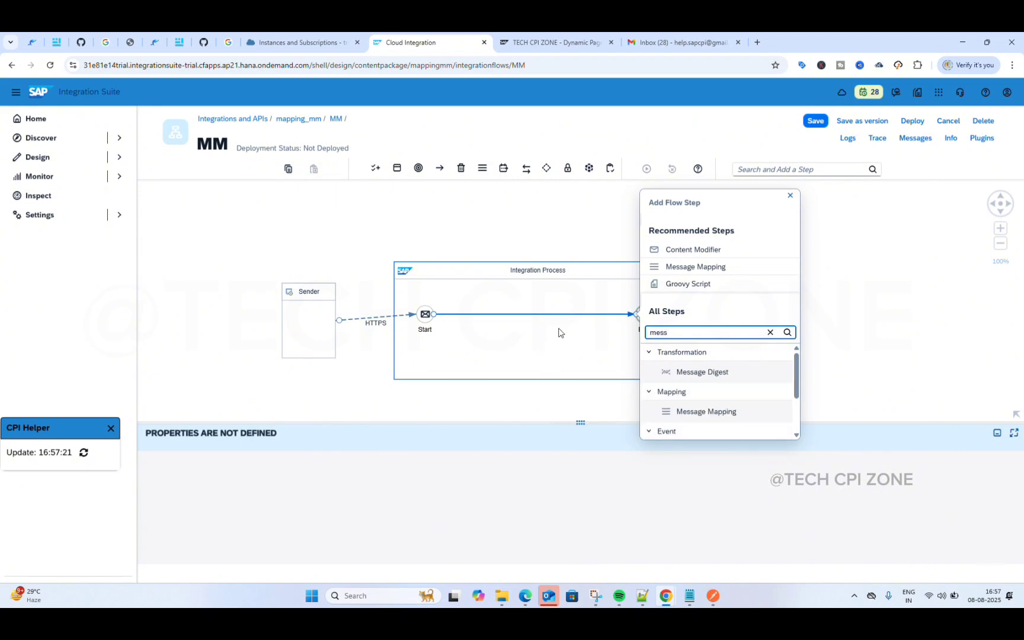
pyautogui.click(692, 413)
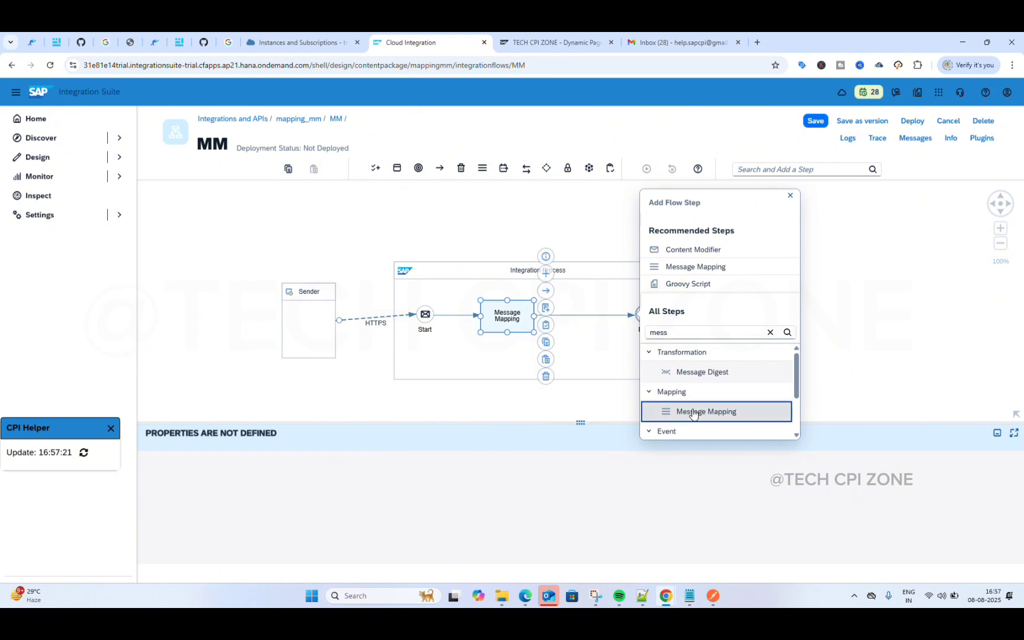
pyautogui.moveTo(503, 323); pyautogui.dragTo(526, 327)
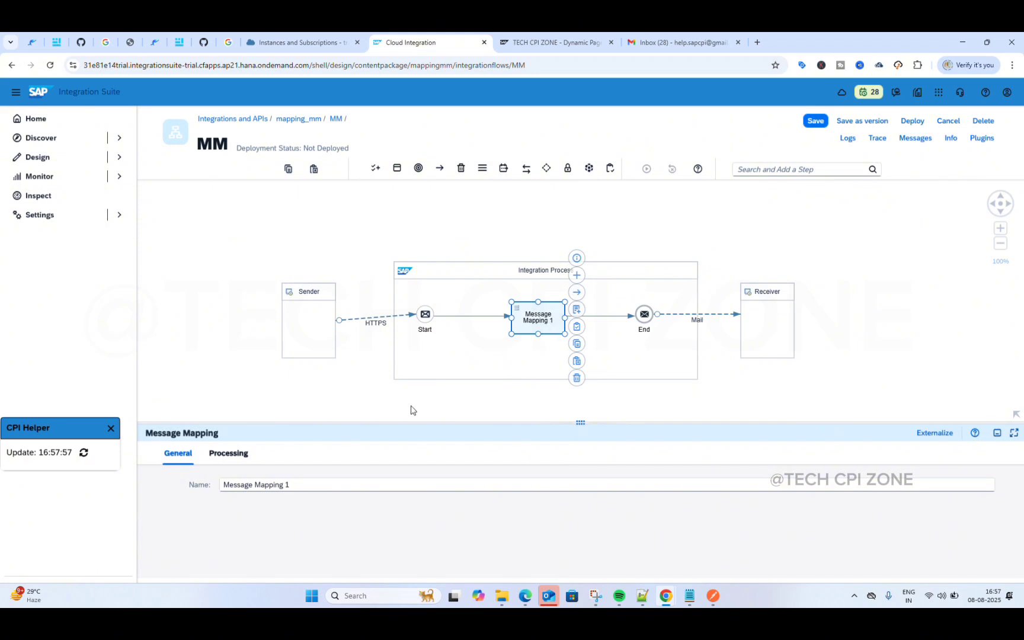
# Step: Rename 'Message Mapping 1' to 'Message Mapping' and keep Reference Type Static
pyautogui.click(229, 453)
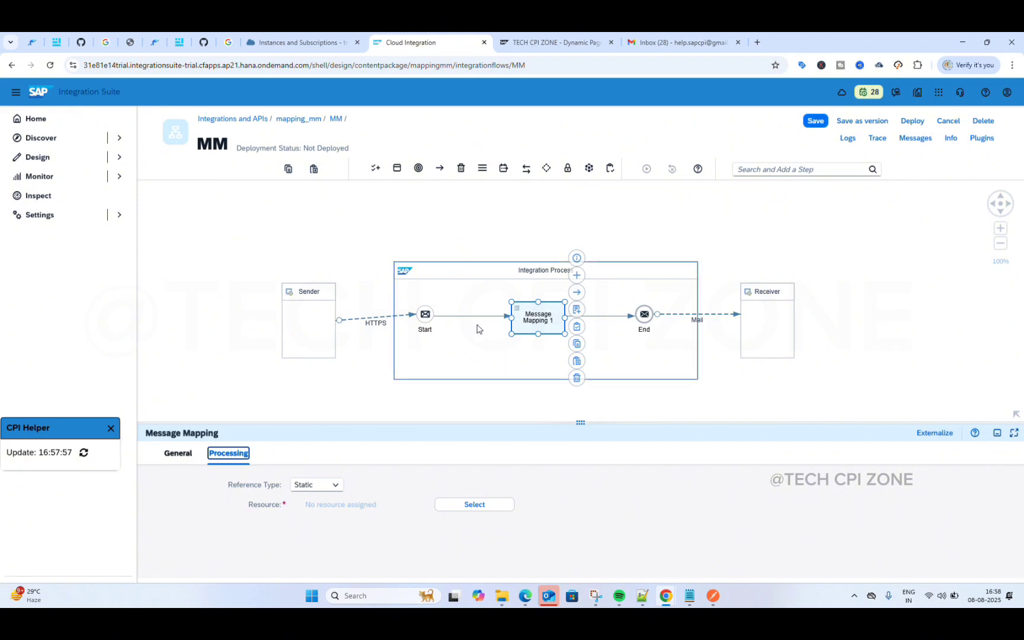
pyautogui.click(176, 454)
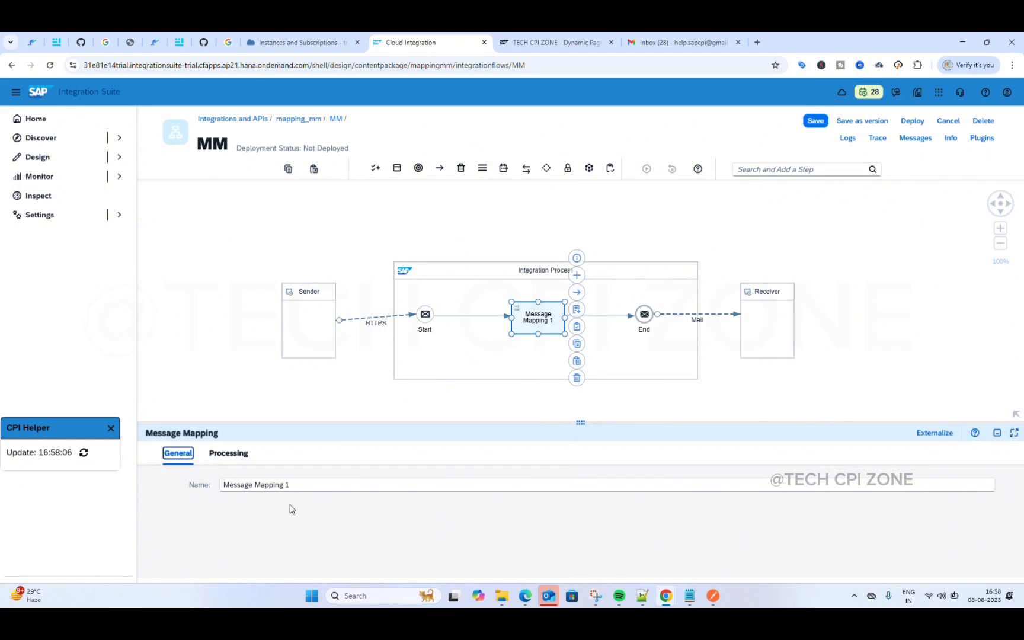
pyautogui.click(294, 484)
pyautogui.click(229, 453)
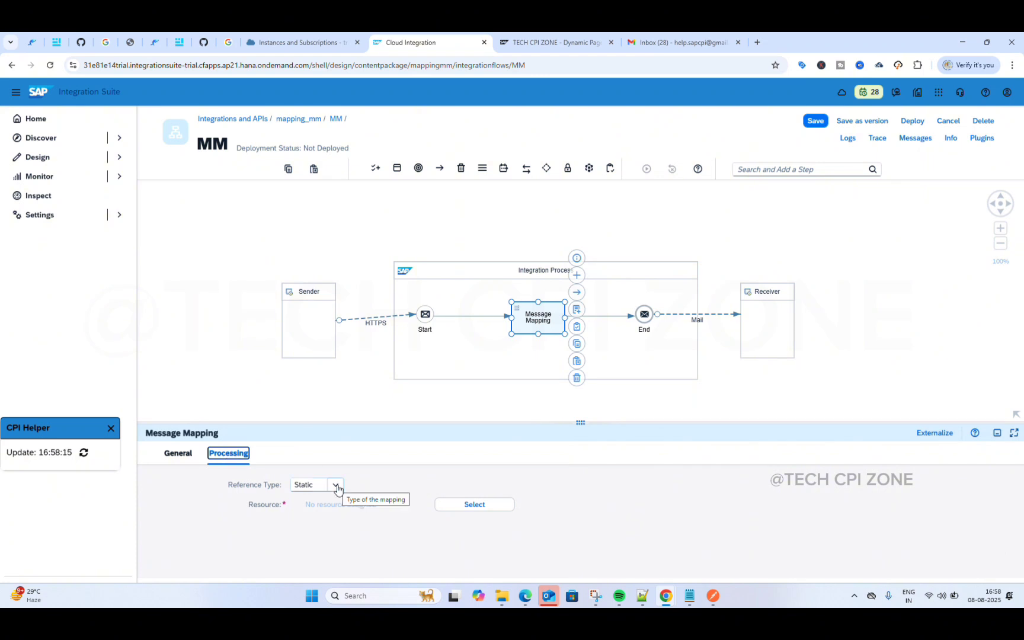
pyautogui.click(336, 485)
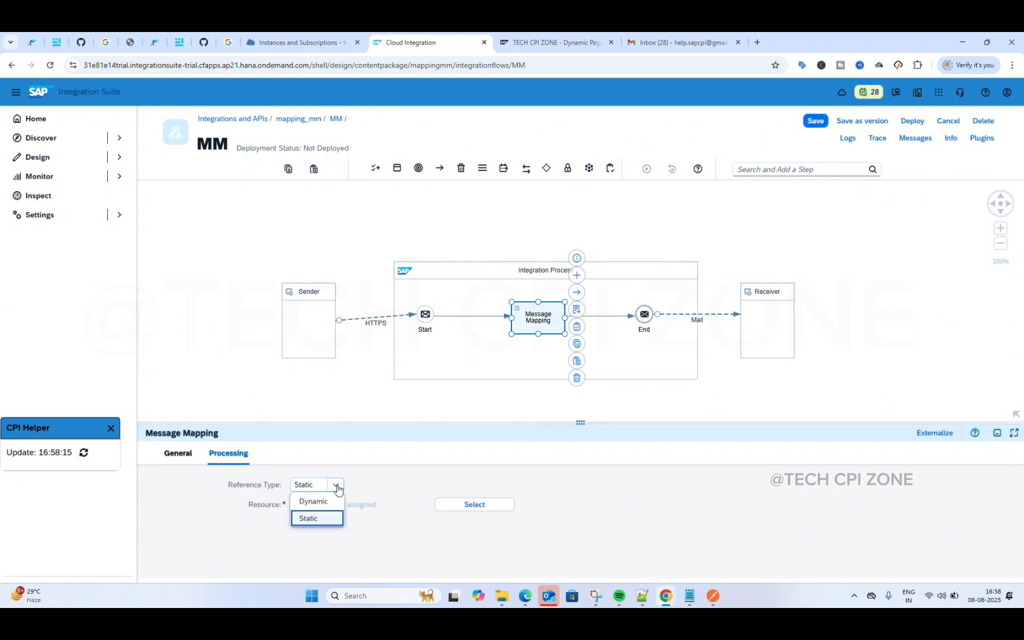
pyautogui.click(386, 483)
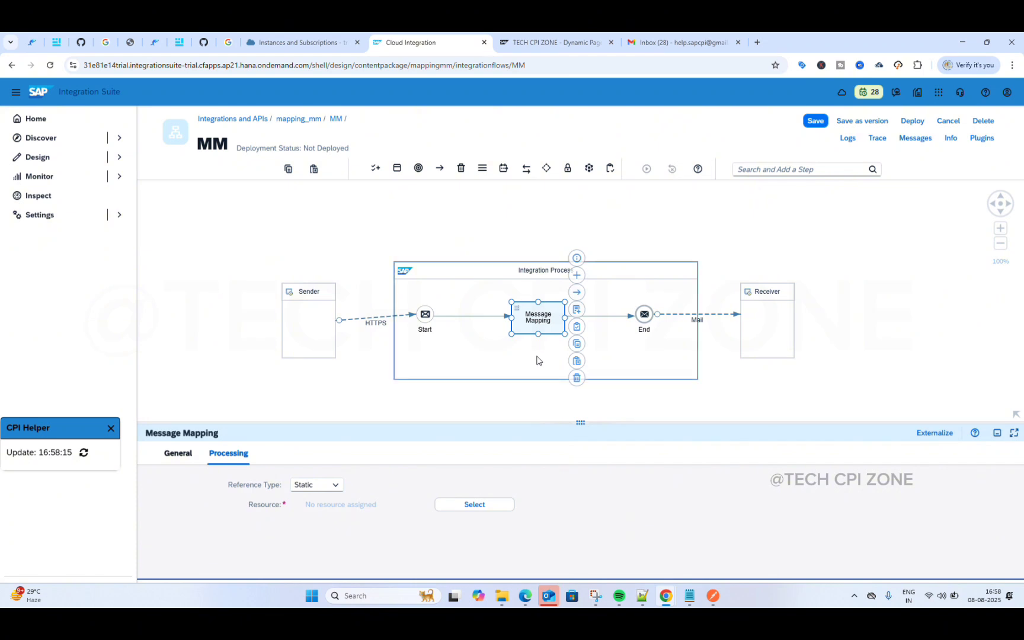
# Step: Create a new message mapping named 'mm' from the step's Create icon
pyautogui.click(577, 312)
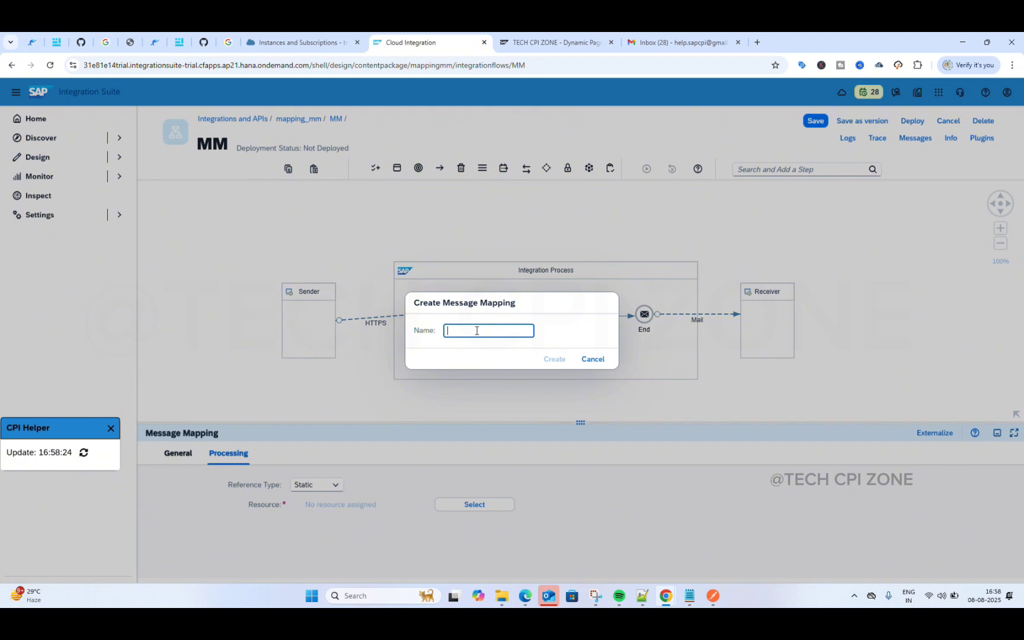
pyautogui.write('mm')
pyautogui.click(555, 359)
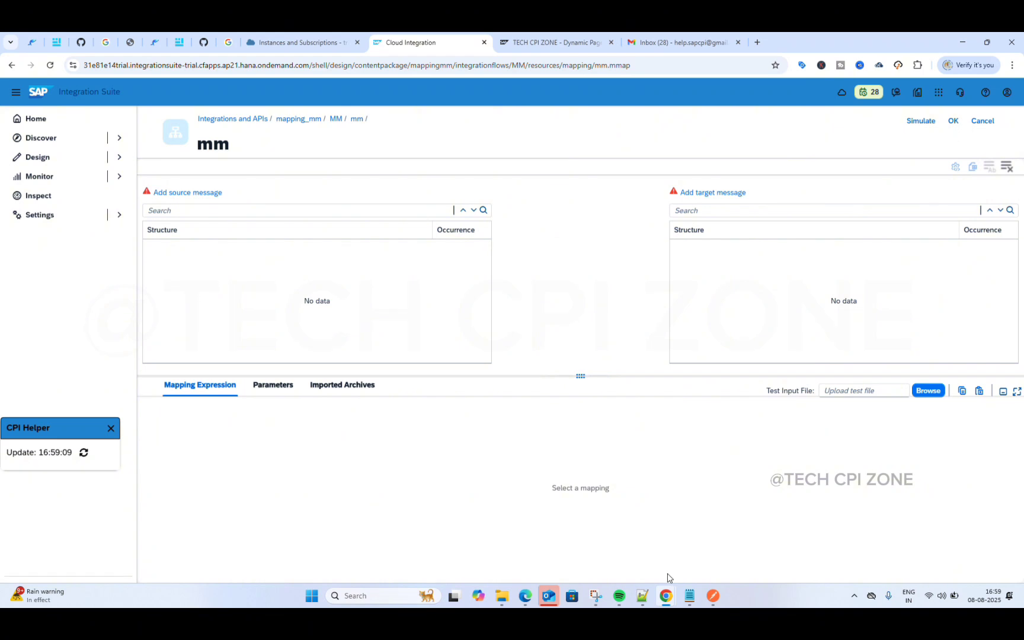
# Step: Open techcpizone.blogspot.com in a new tab and dismiss the donation popup
pyautogui.moveTo(667, 597)
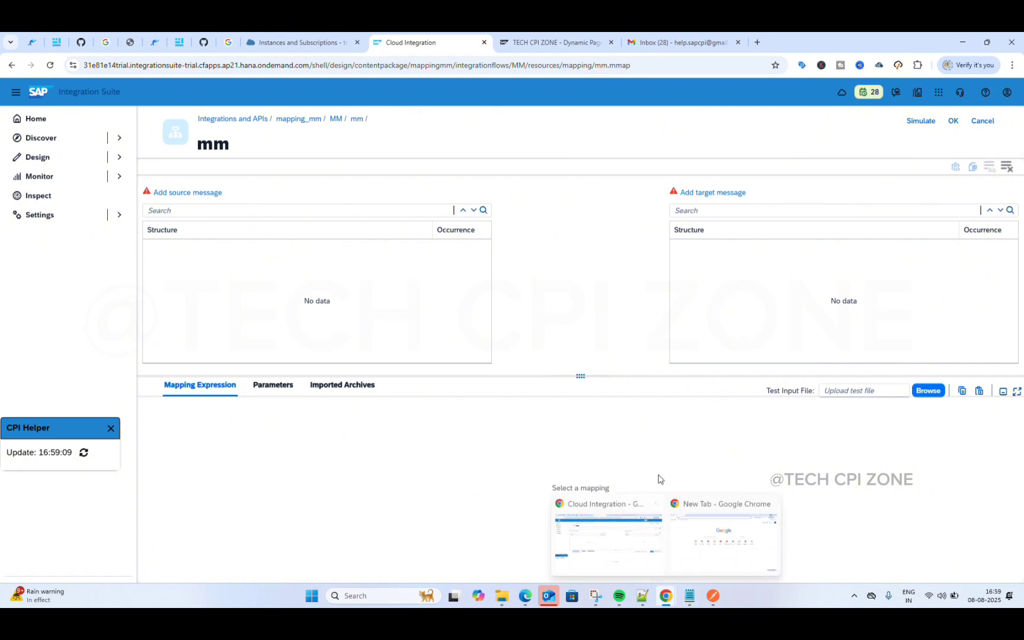
pyautogui.click(756, 42)
pyautogui.write('t')
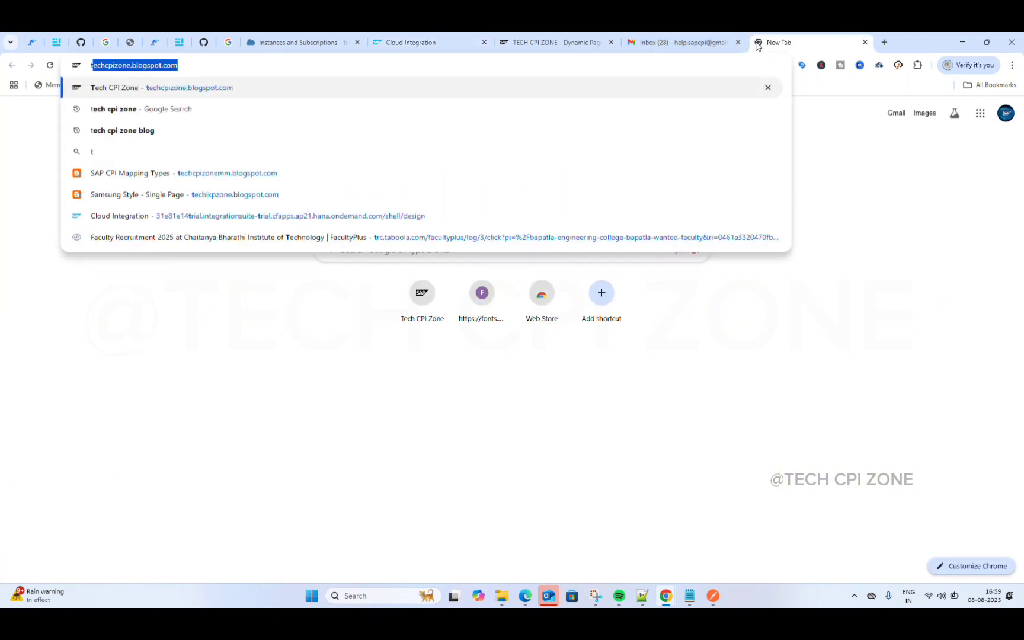
pyautogui.write('e')
pyautogui.press('Right')
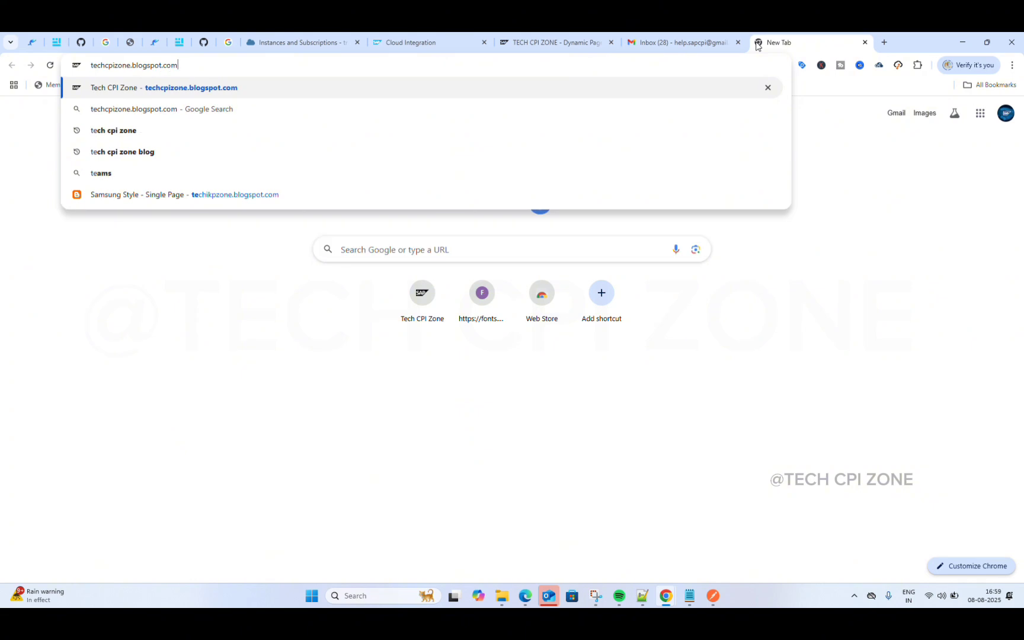
pyautogui.press('Return')
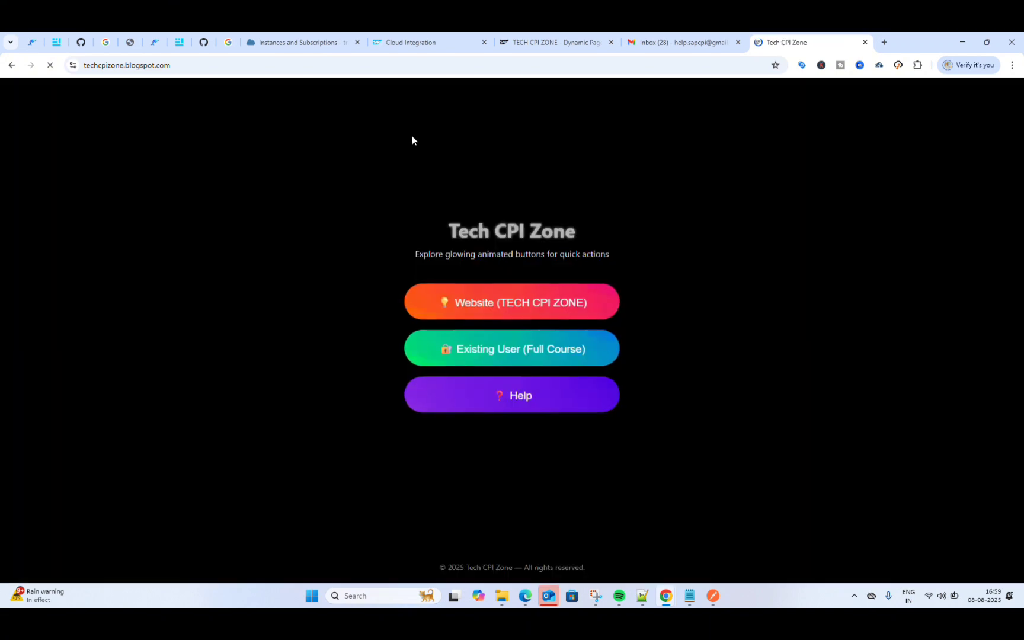
pyautogui.click(513, 307)
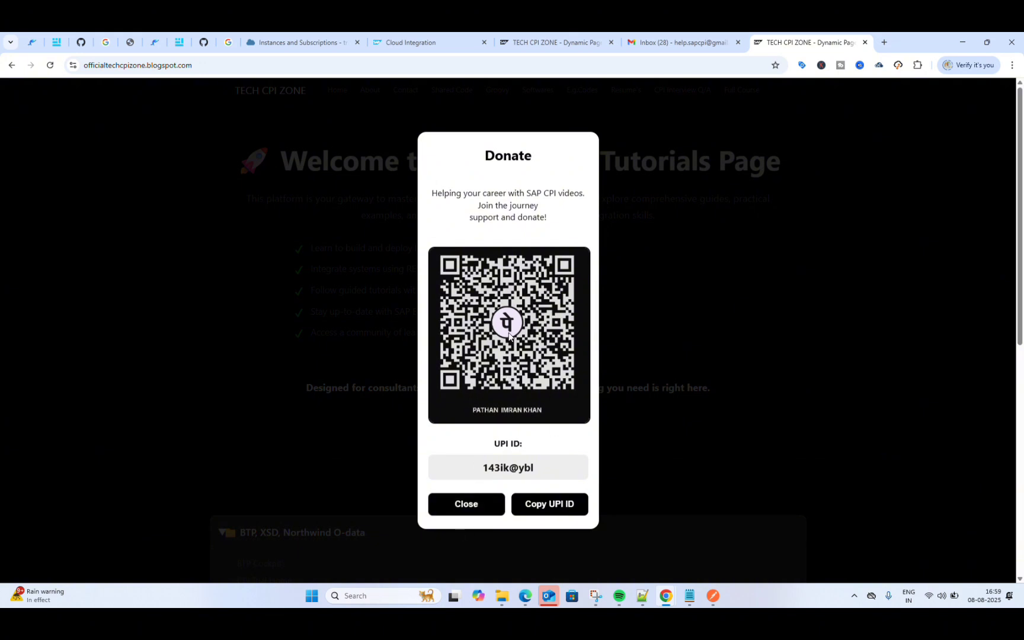
pyautogui.click(458, 511)
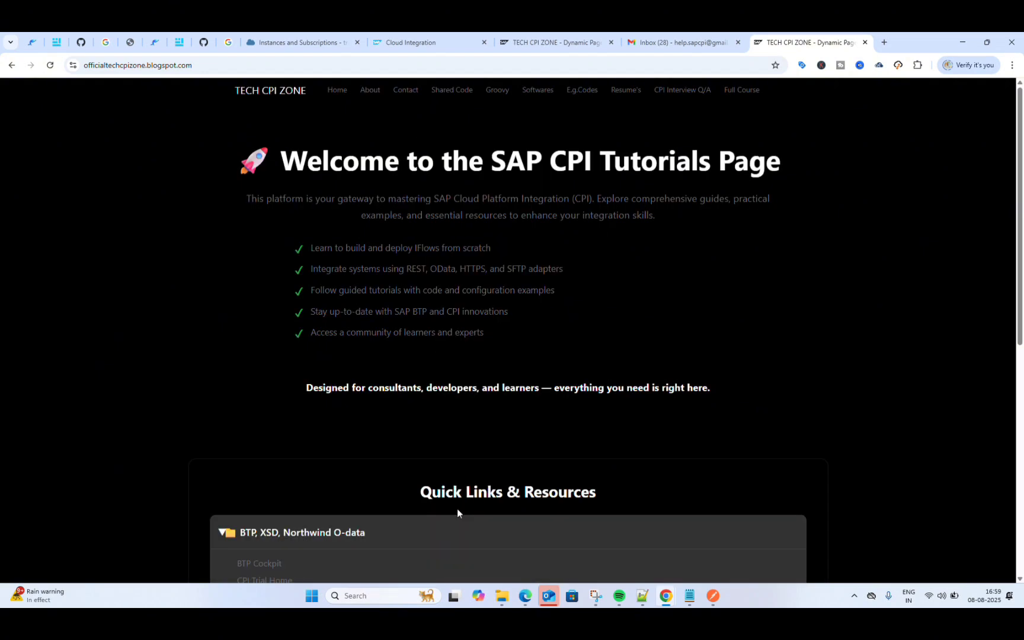
# Step: Search the Shared XML Code for 'mm' and copy the MM students XML
pyautogui.click(450, 97)
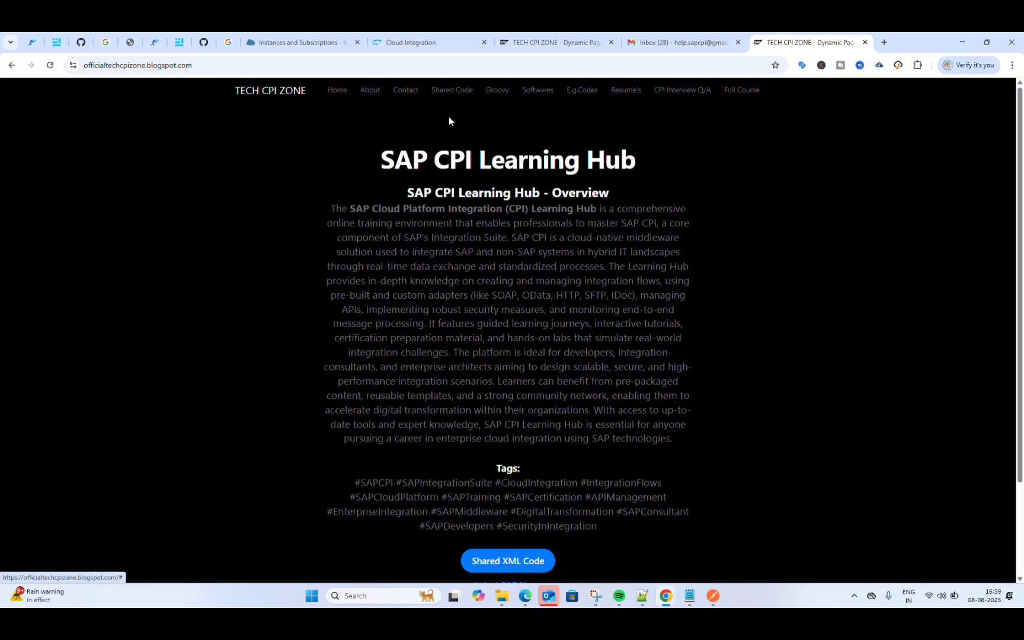
pyautogui.scroll(-3, 454, 274)
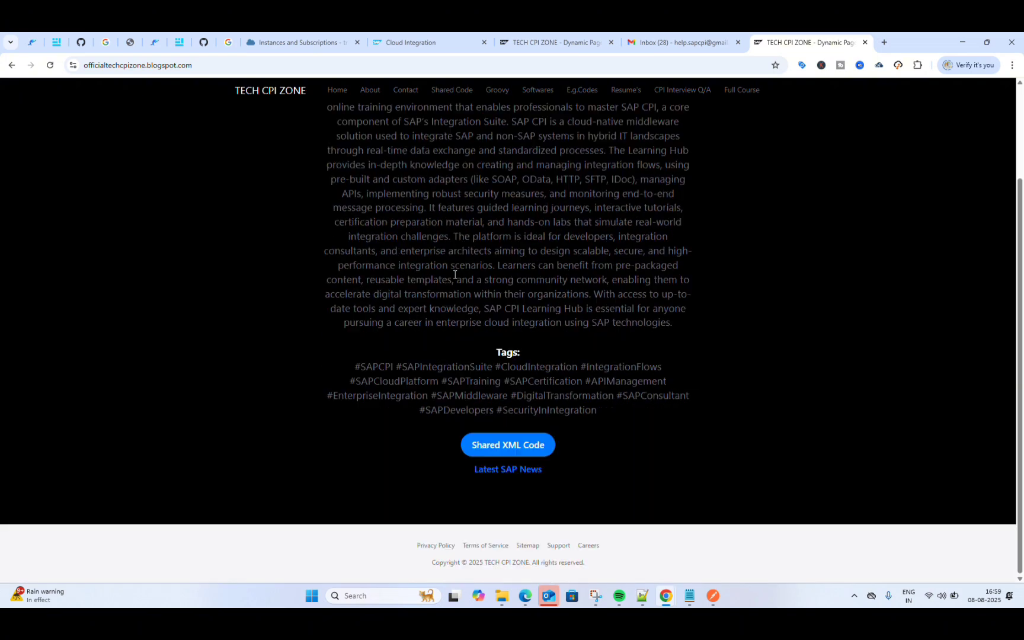
pyautogui.click(508, 446)
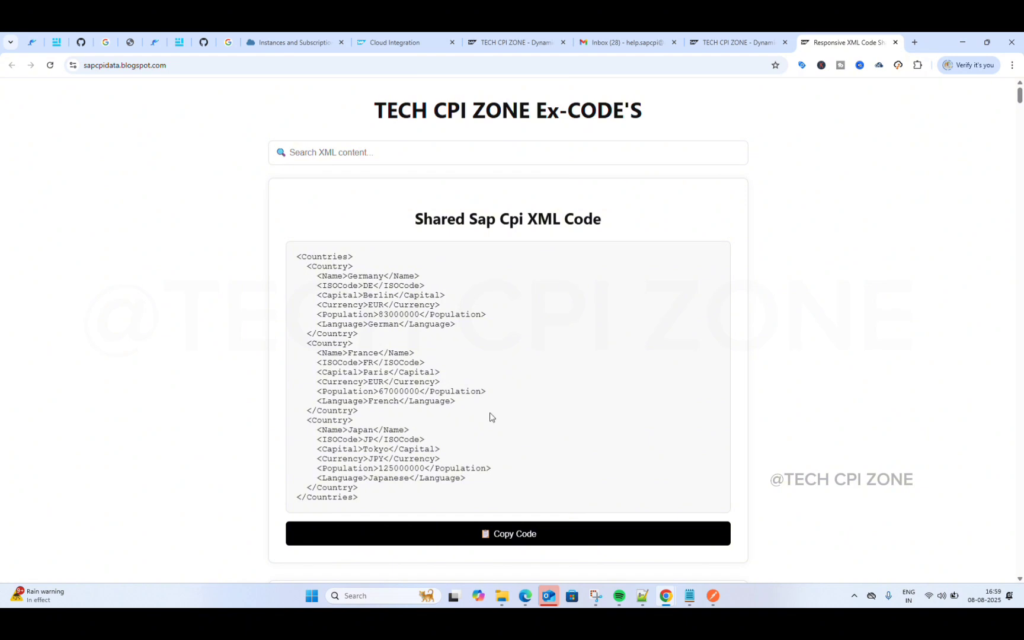
pyautogui.click(437, 149)
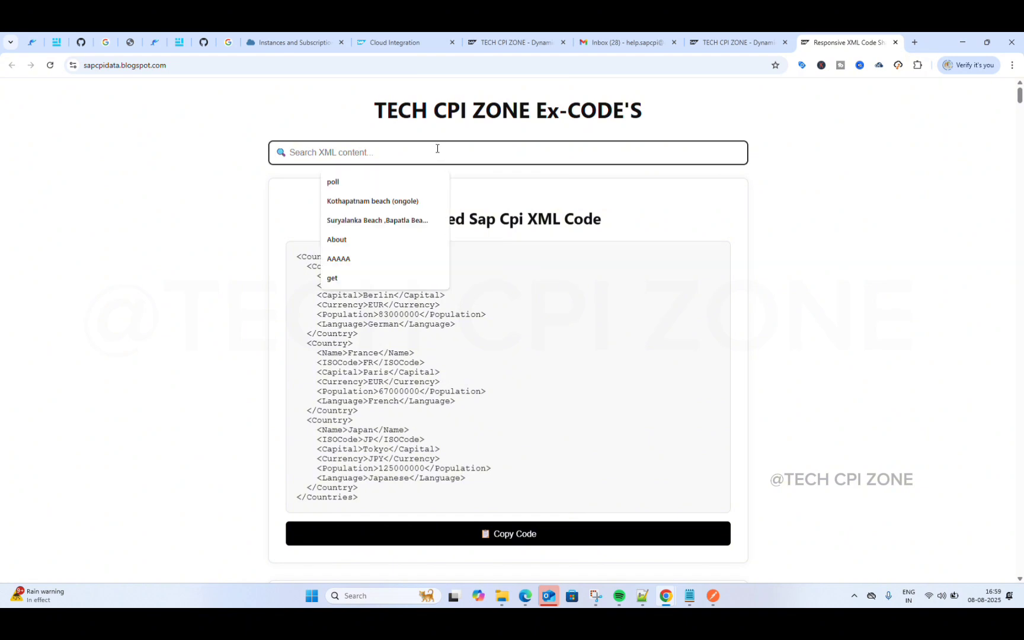
pyautogui.write('mm')
pyautogui.scroll(-4, 441, 237)
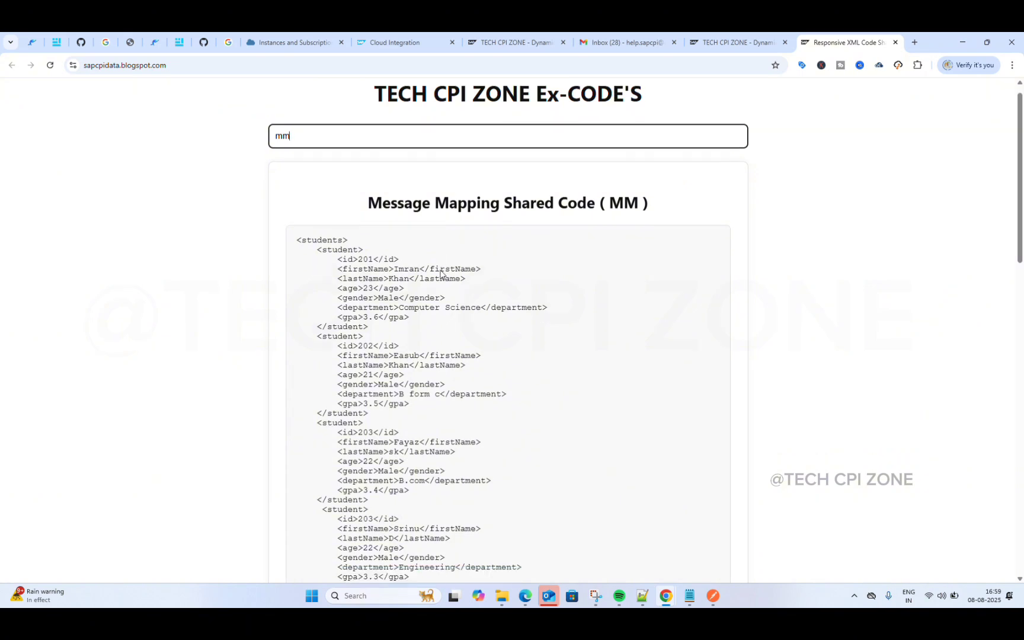
pyautogui.scroll(2, 441, 270)
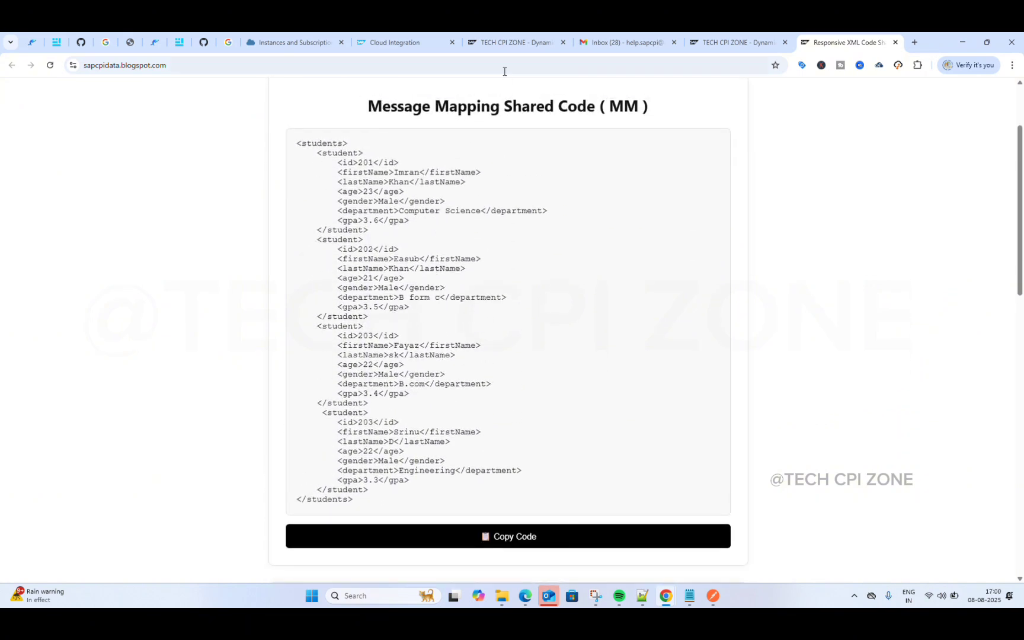
pyautogui.click(486, 539)
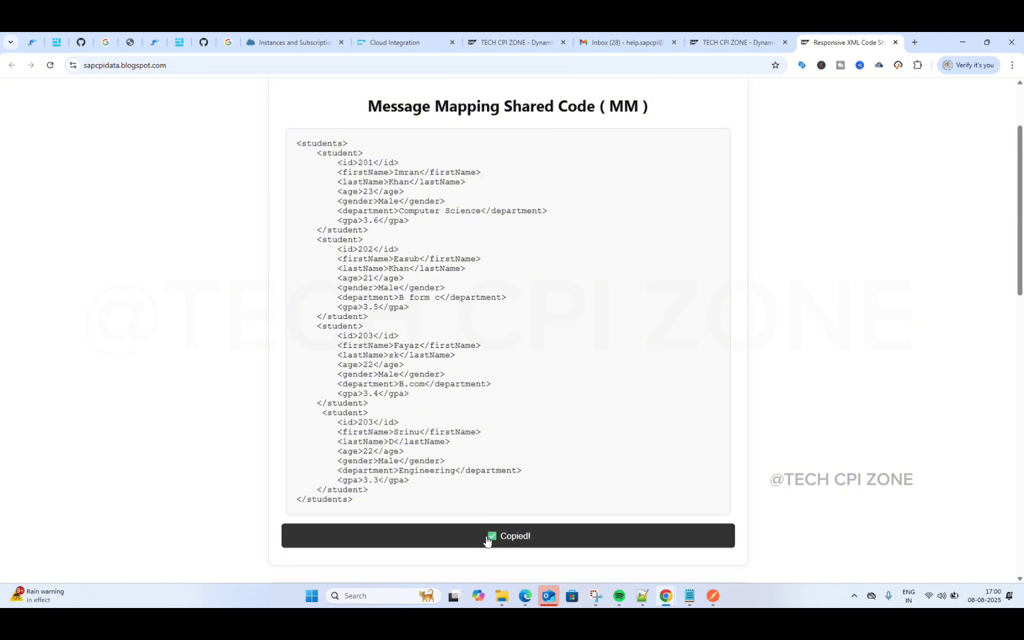
# Step: Paste the students XML into a new Notepad++ document with XML highlighting
pyautogui.click(643, 597)
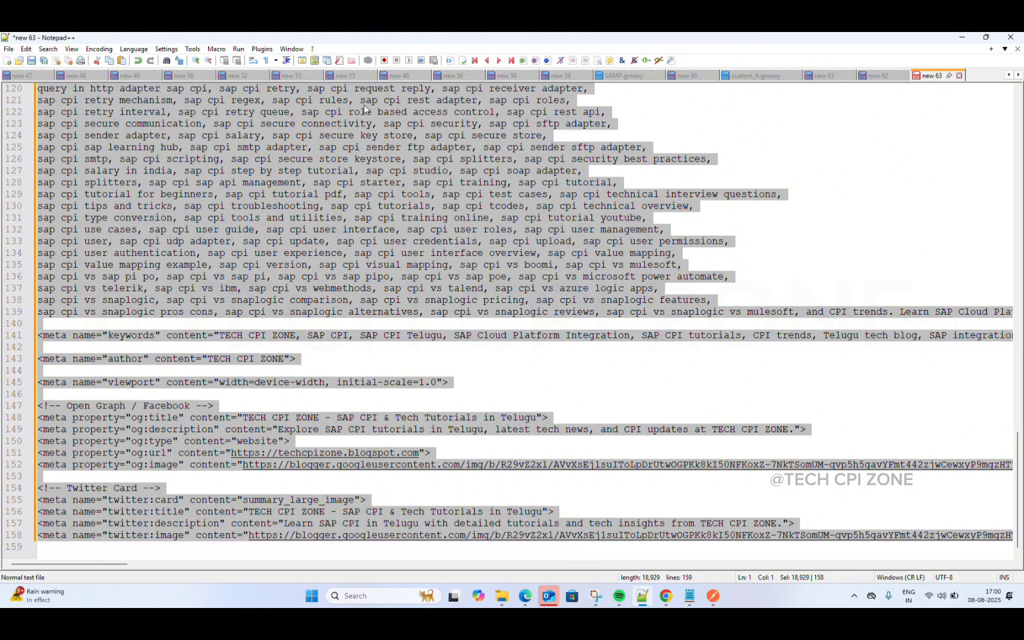
pyautogui.click(7, 61)
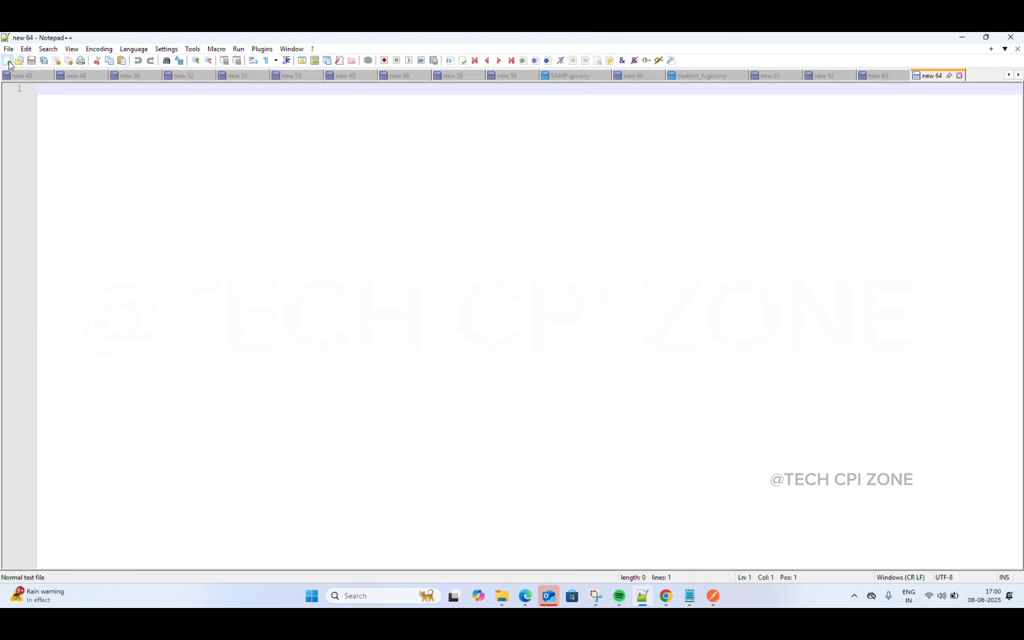
pyautogui.hotkey('ctrl', 'v')
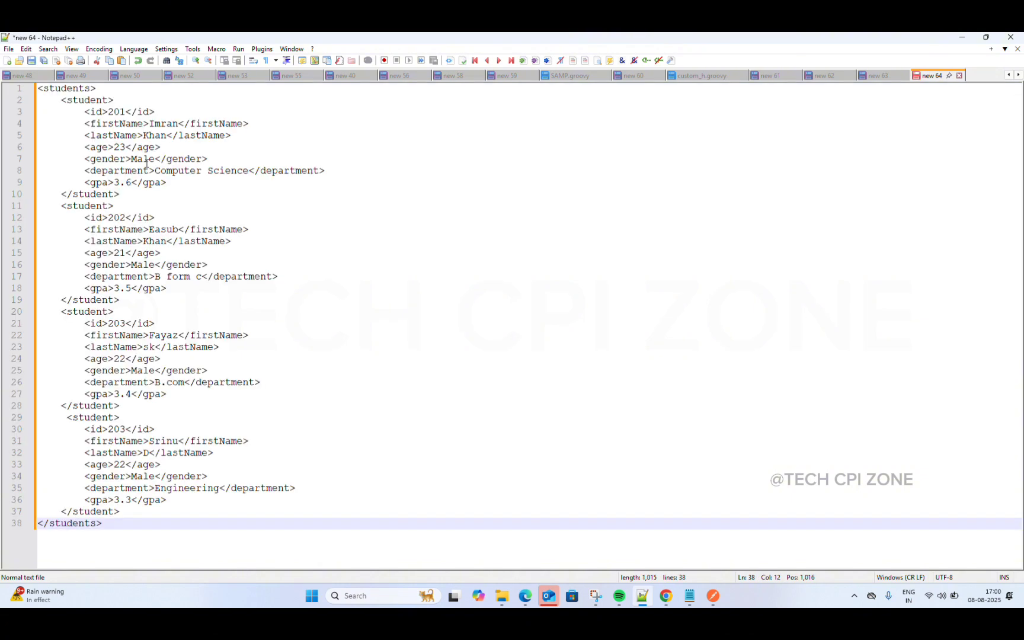
pyautogui.click(133, 49)
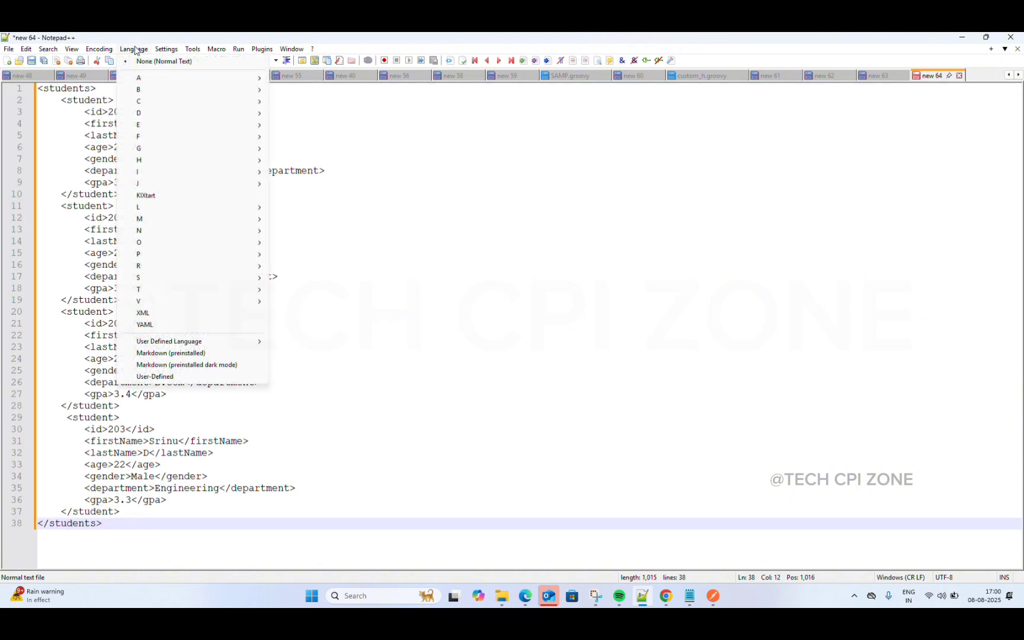
pyautogui.click(152, 313)
pyautogui.click(383, 293)
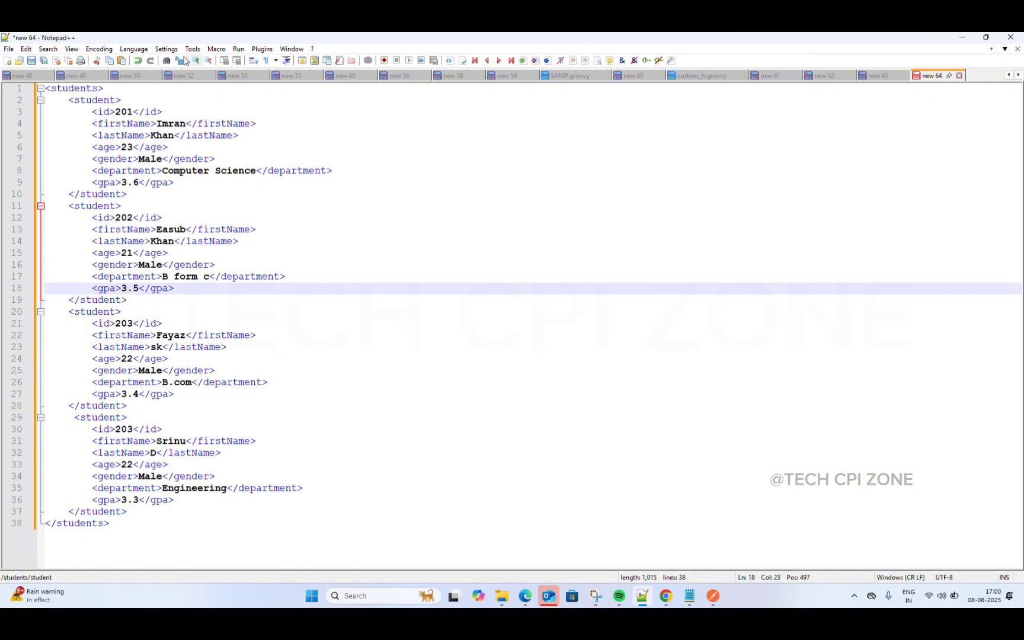
# Step: Search Windows for Notepad++ and bring its students XML window forward
pyautogui.click(377, 597)
pyautogui.write('p')
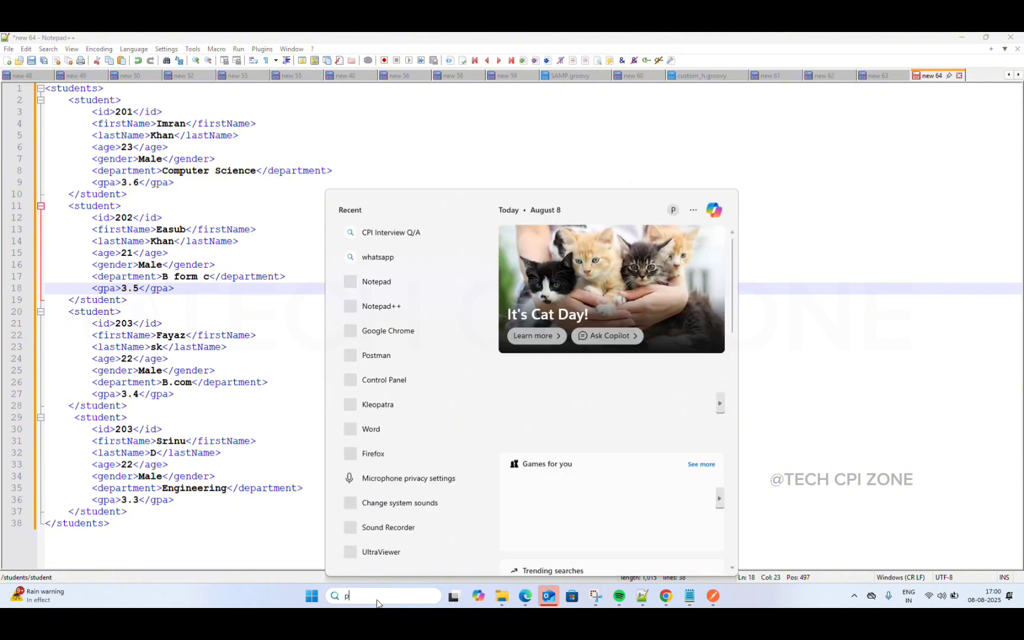
pyautogui.write('ost')
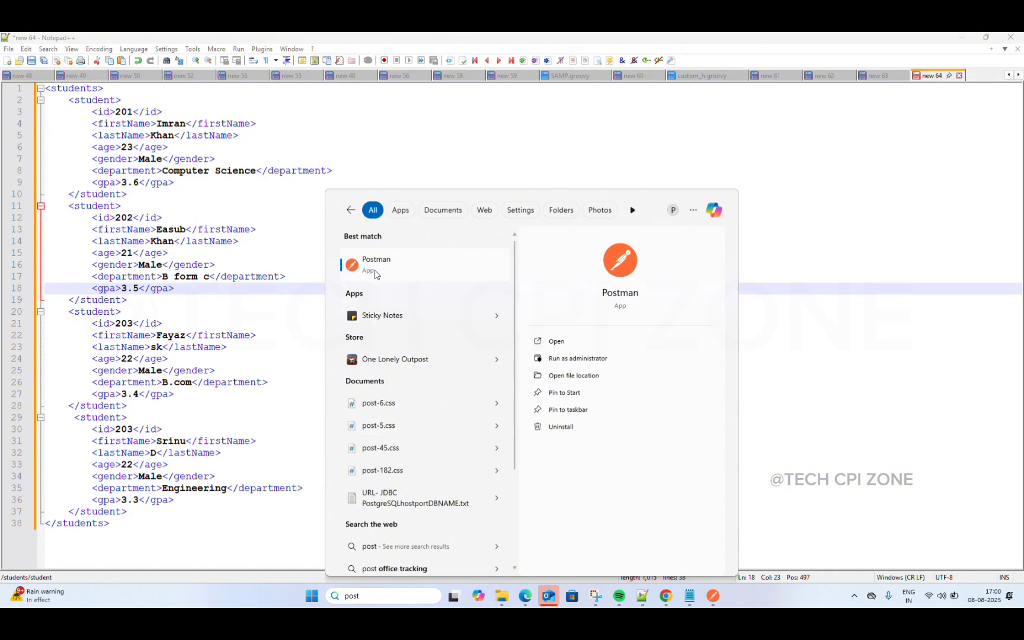
pyautogui.press('BackSpace')
pyautogui.press('BackSpace')
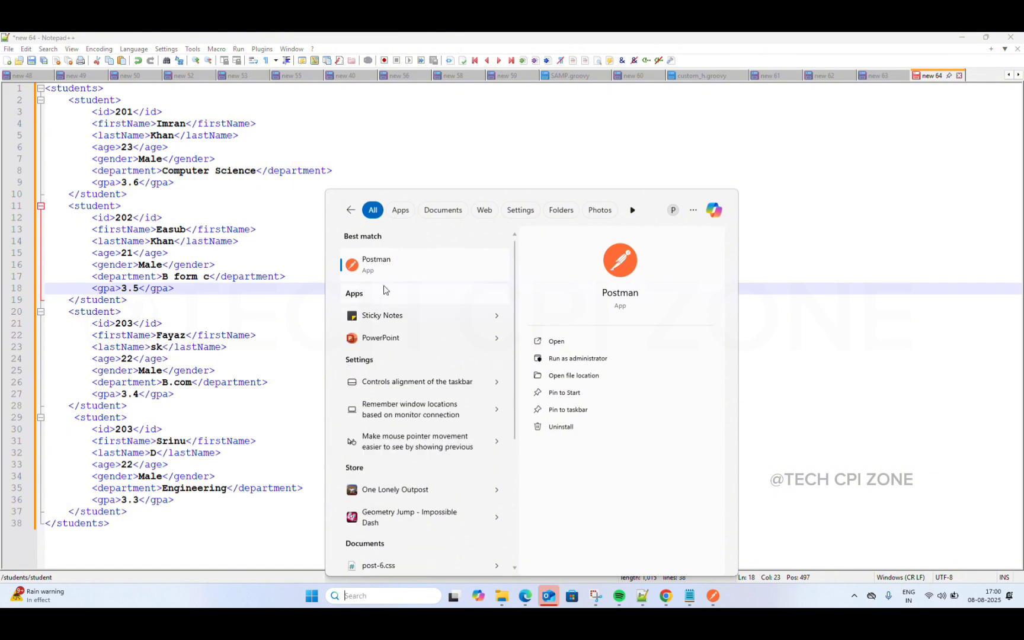
pyautogui.press('BackSpace')
pyautogui.press('BackSpace')
pyautogui.write('notepad')
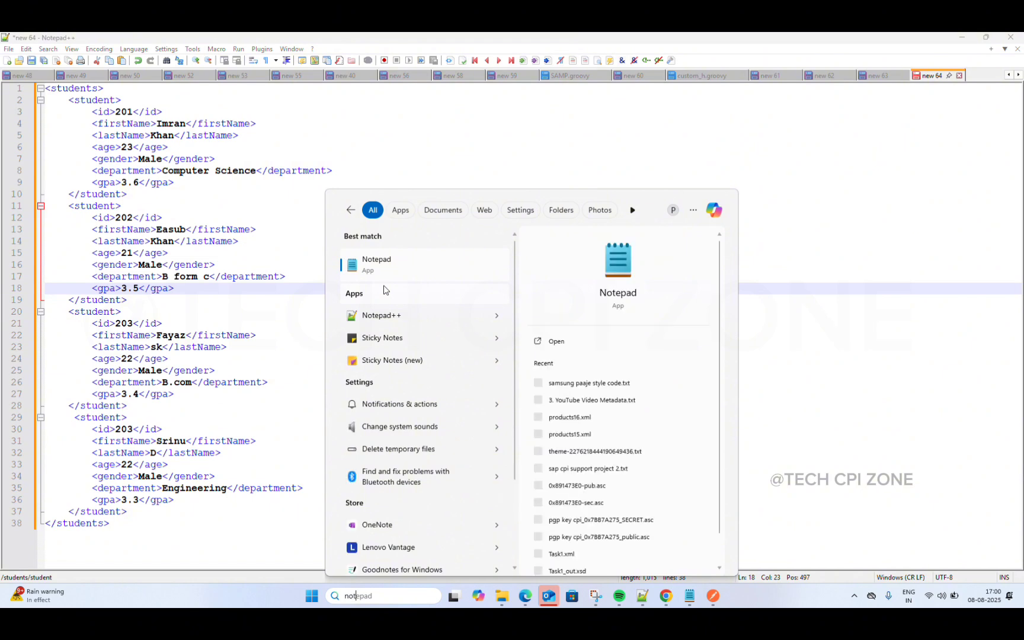
pyautogui.click(385, 316)
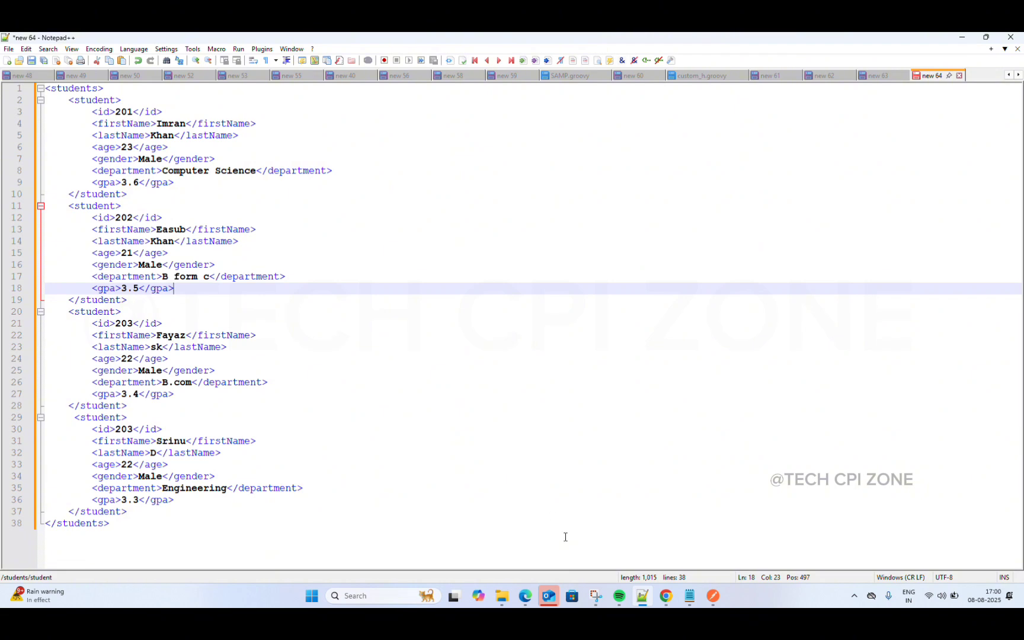
# Step: Open and dismiss the taskbar quick menus for Notepad++ and Chrome
pyautogui.click(642, 597)
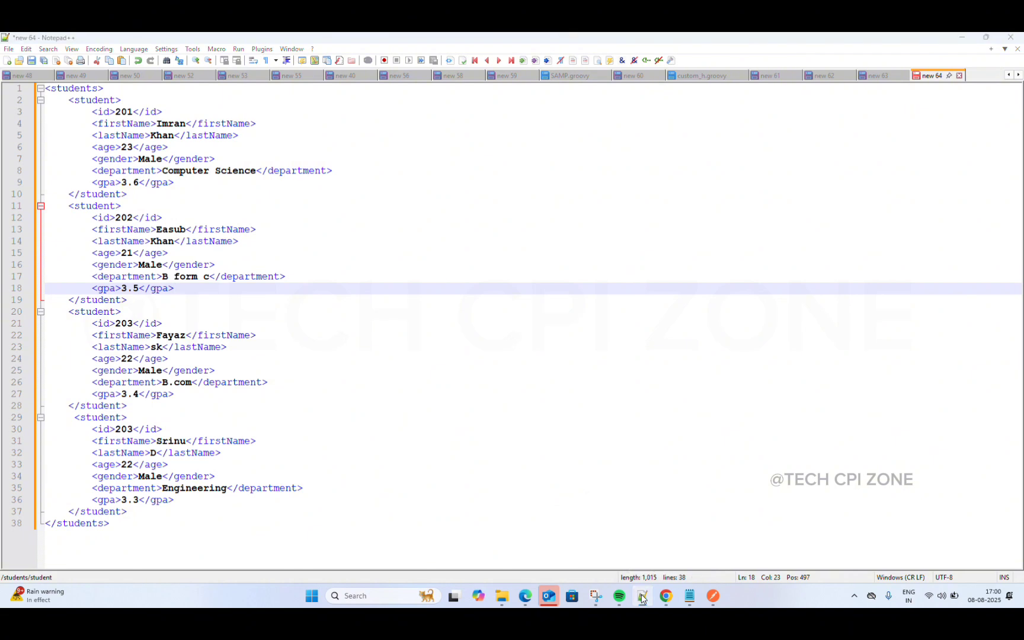
pyautogui.rightClick(642, 597)
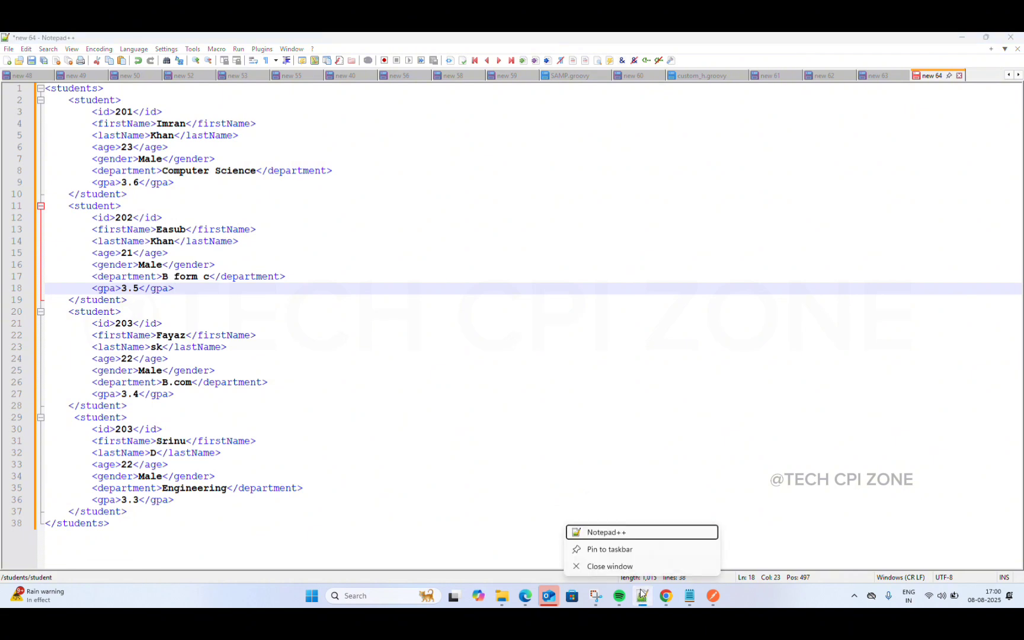
pyautogui.click(614, 533)
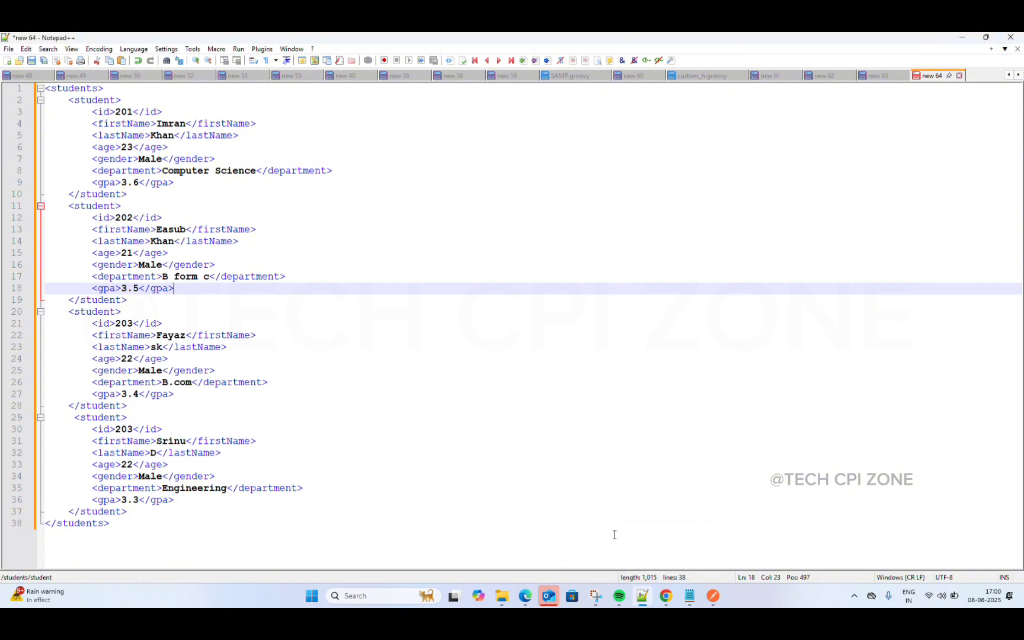
pyautogui.moveTo(639, 601)
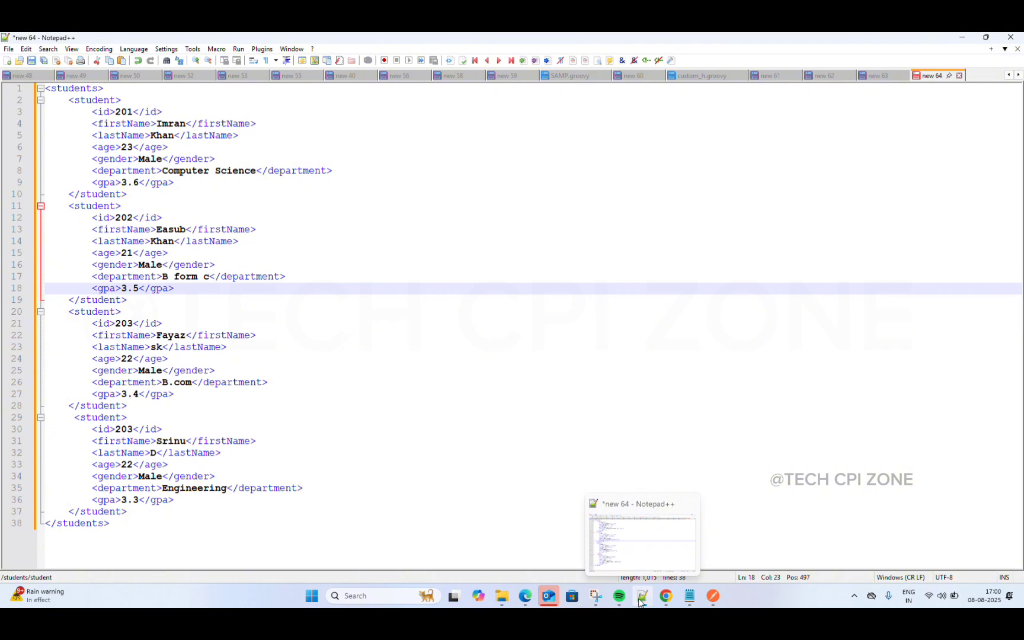
pyautogui.rightClick(643, 594)
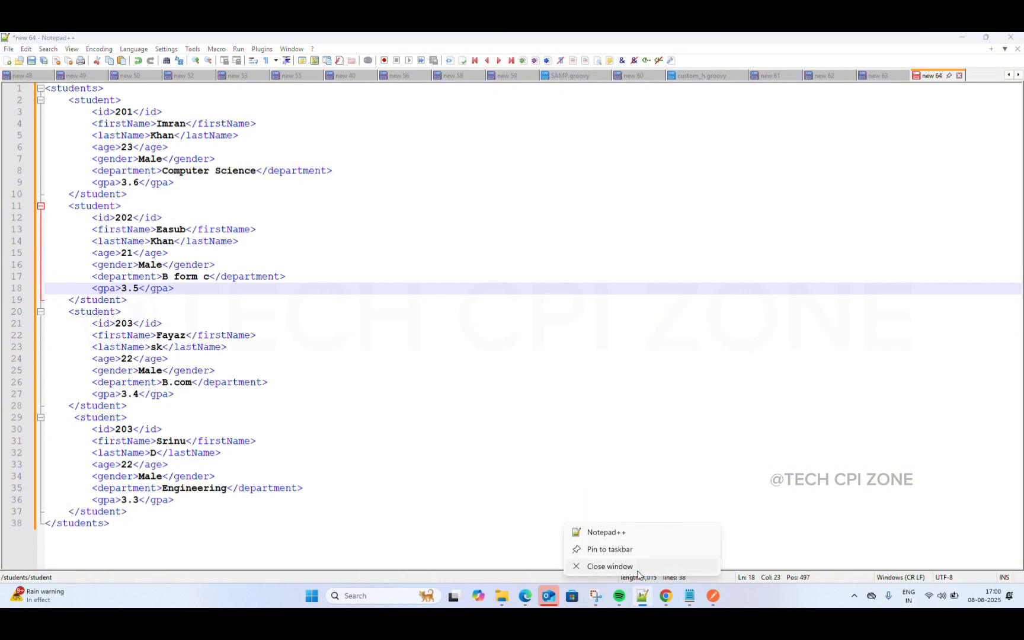
pyautogui.click(714, 480)
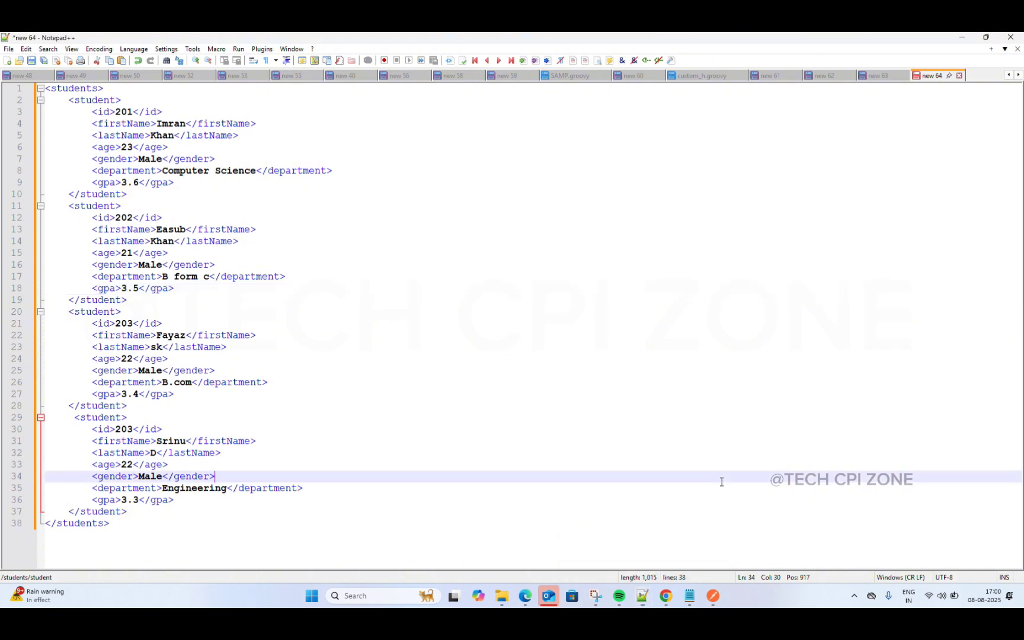
pyautogui.rightClick(661, 598)
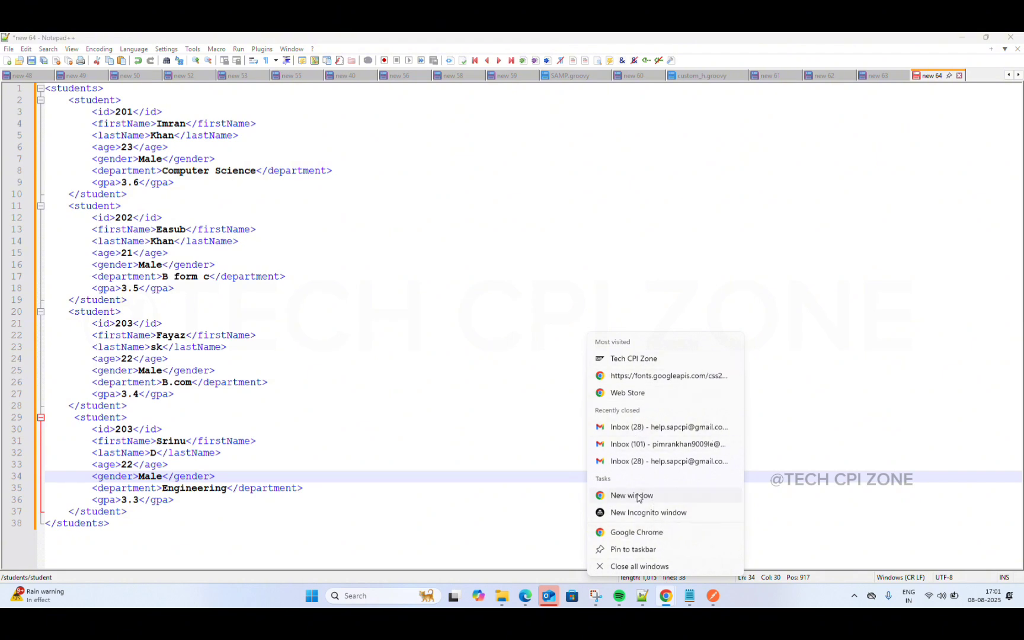
pyautogui.click(767, 542)
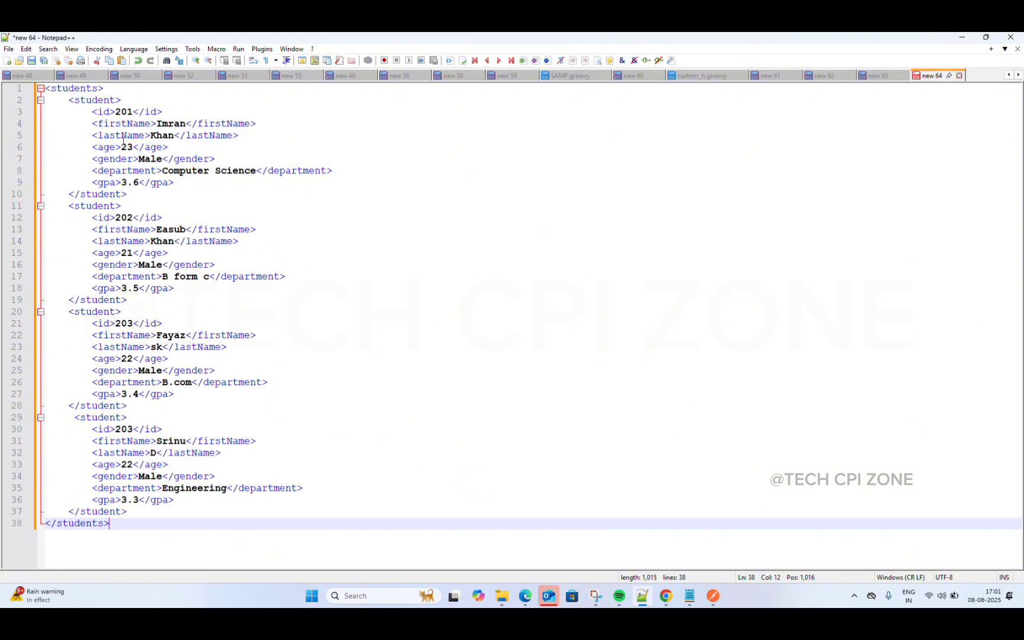
# Step: Select and deselect the students XML, then switch to Windows Notepad
pyautogui.moveTo(46, 89); pyautogui.dragTo(152, 529)
pyautogui.hotkey('ctrl', 'c')
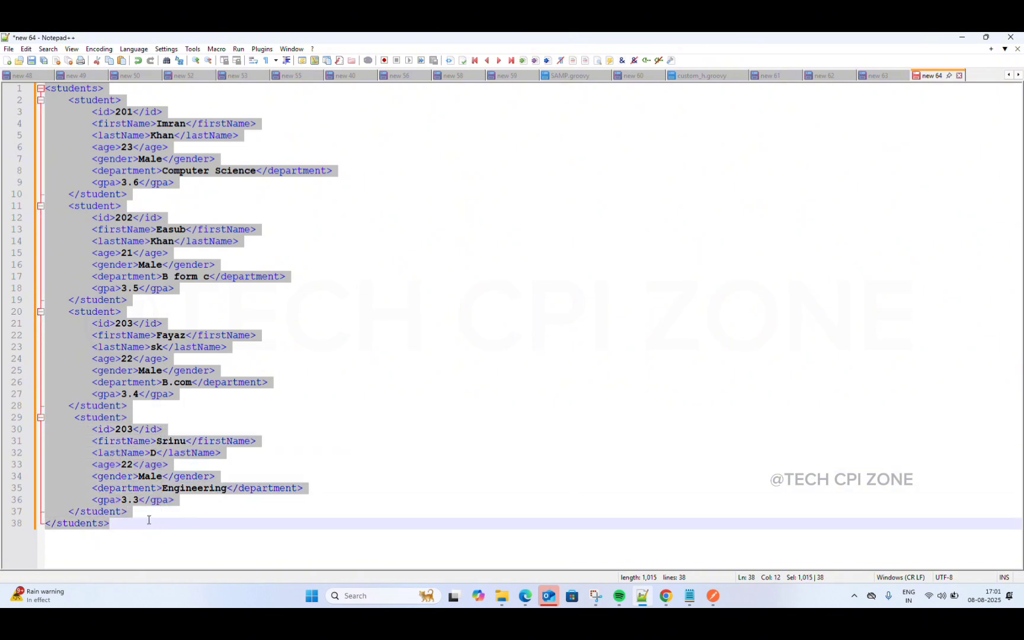
pyautogui.click(325, 424)
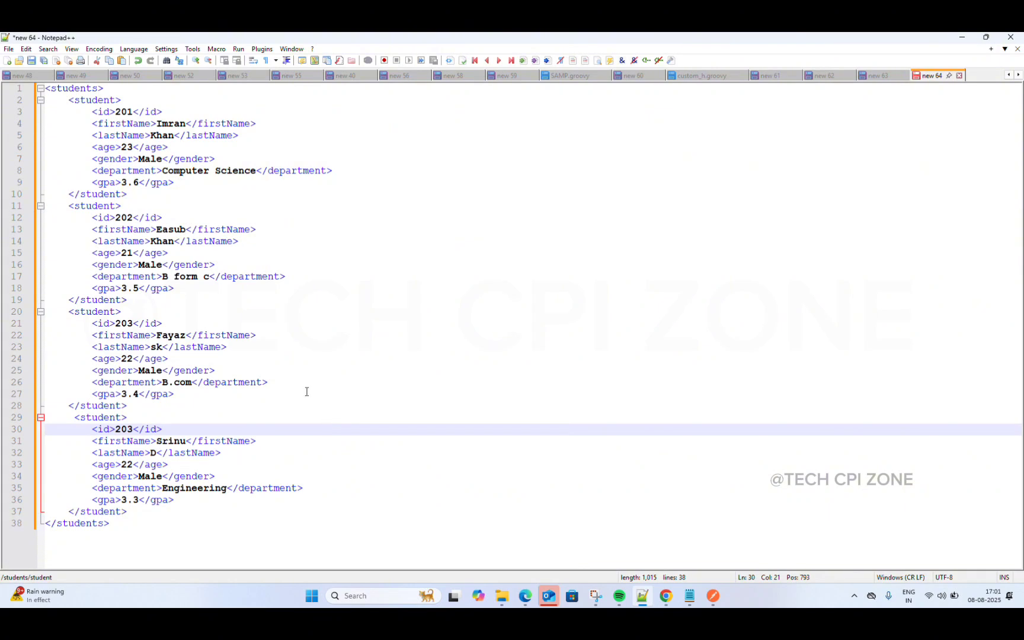
pyautogui.click(519, 139)
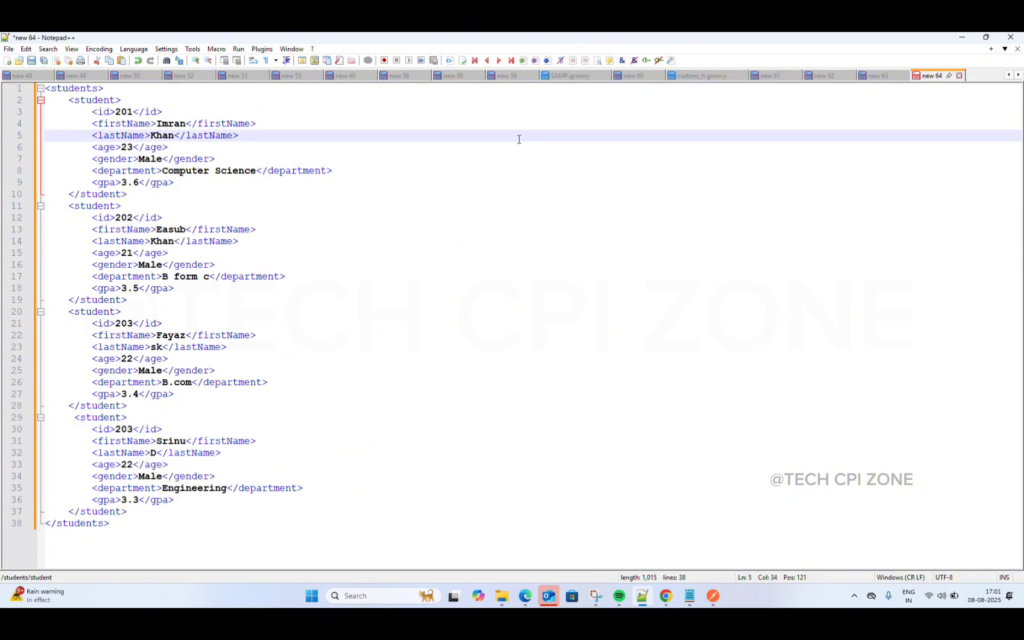
pyautogui.click(689, 595)
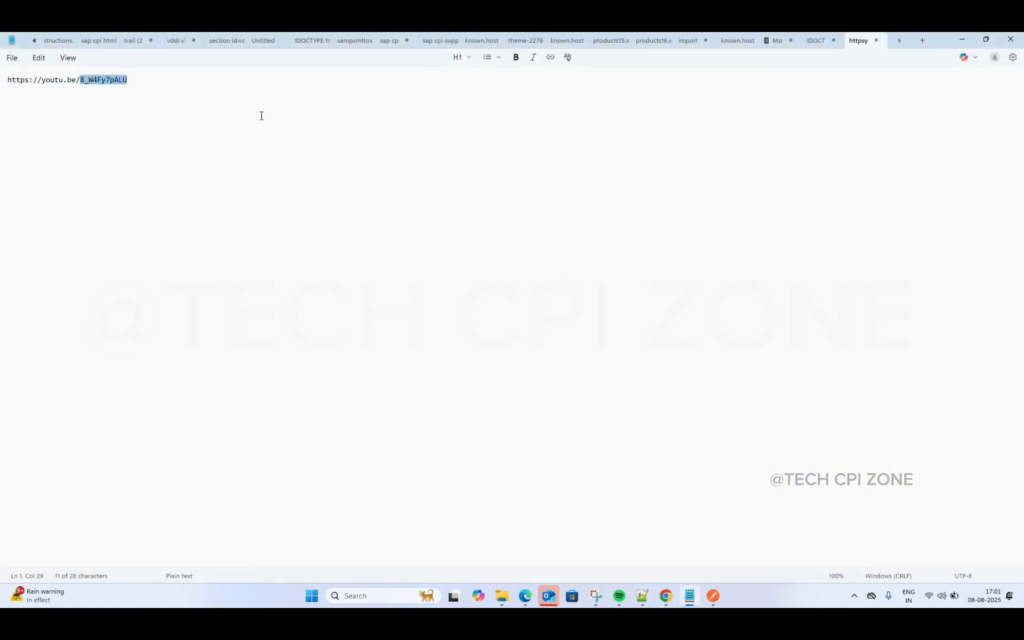
# Step: Paste the students XML into a new Notepad tab snapped to the right half
pyautogui.click(13, 58)
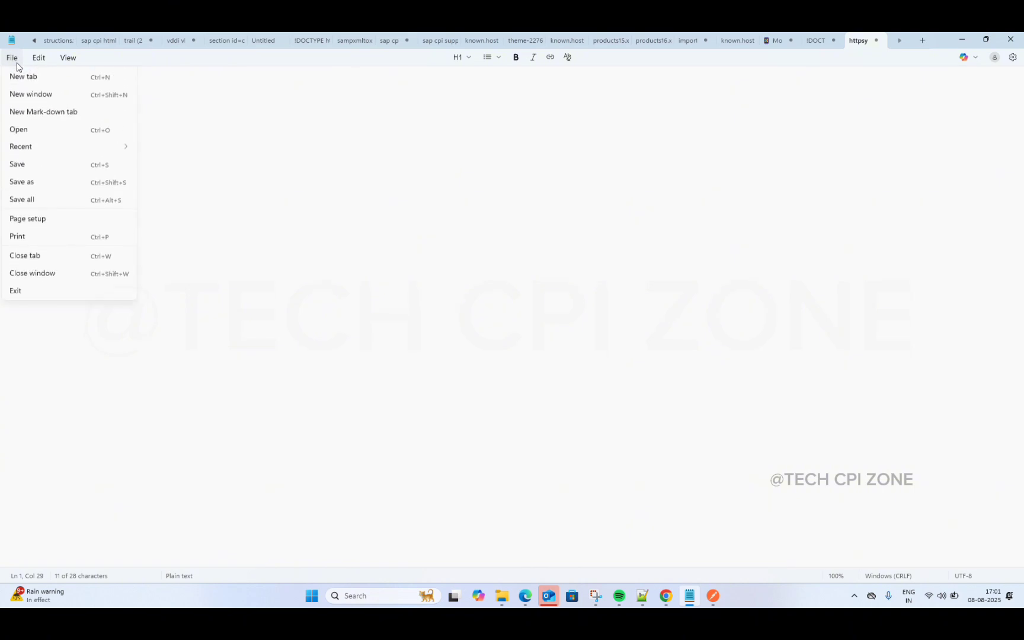
pyautogui.click(26, 84)
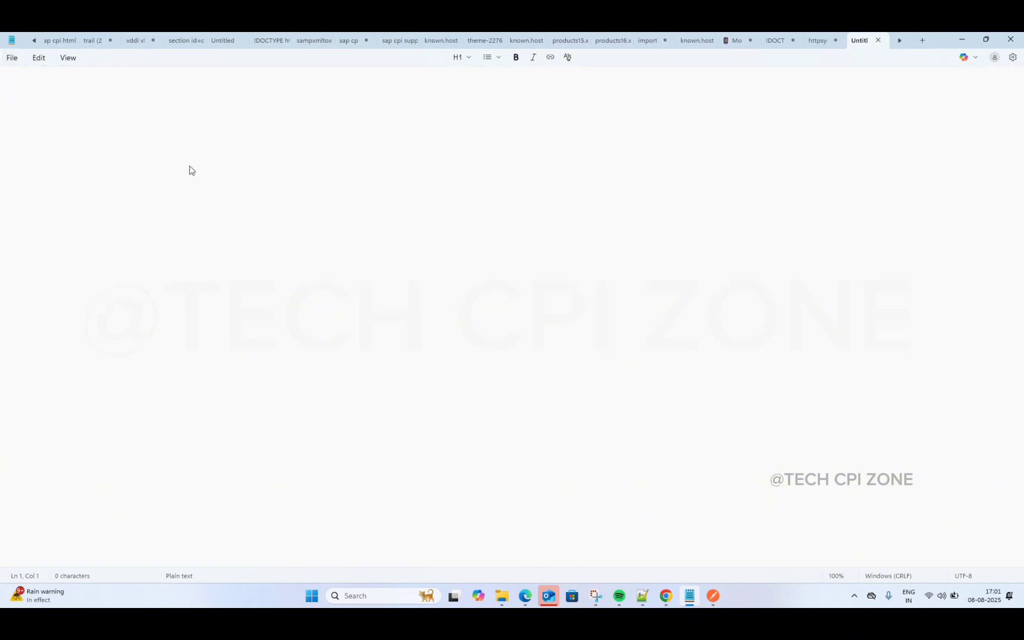
pyautogui.hotkey('ctrl', 'v')
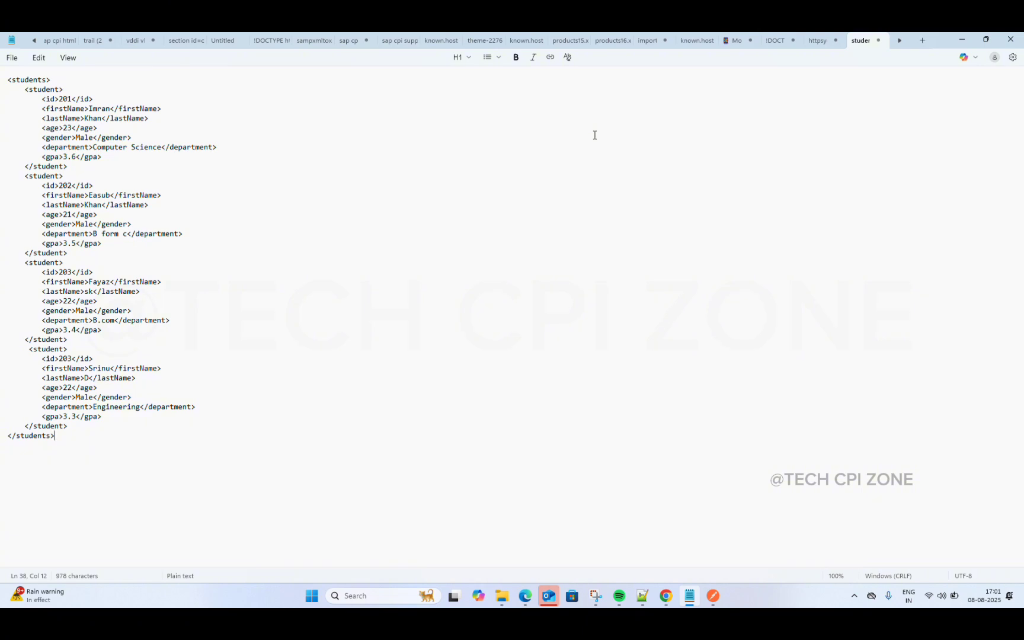
pyautogui.press('super+Right')
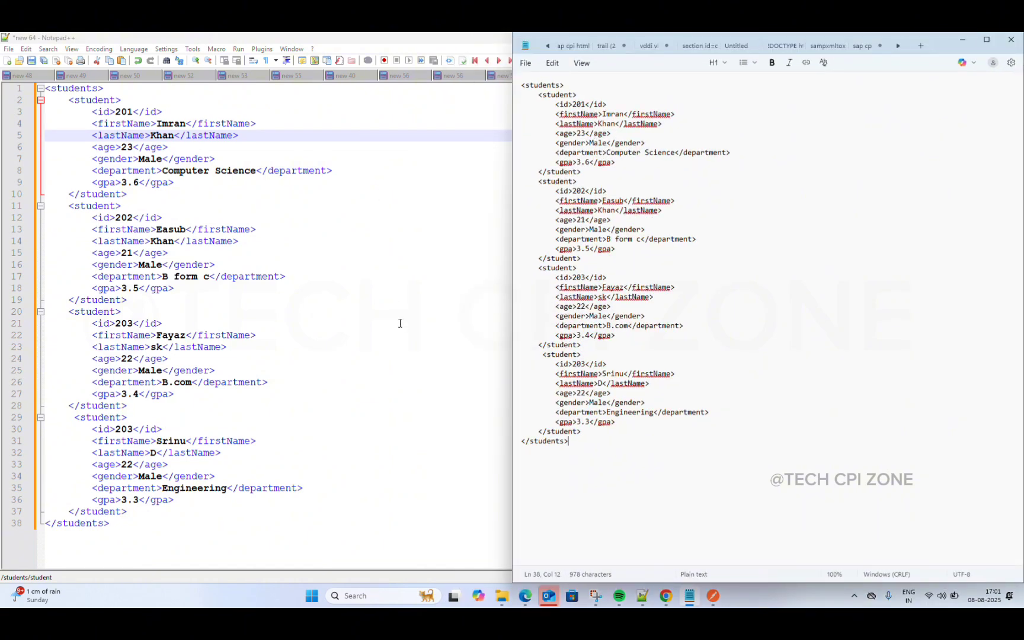
pyautogui.click(711, 294)
# Step: Add two blank lines above <students> in Notepad++ and snap it left
pyautogui.click(46, 88)
pyautogui.press('super+Up')
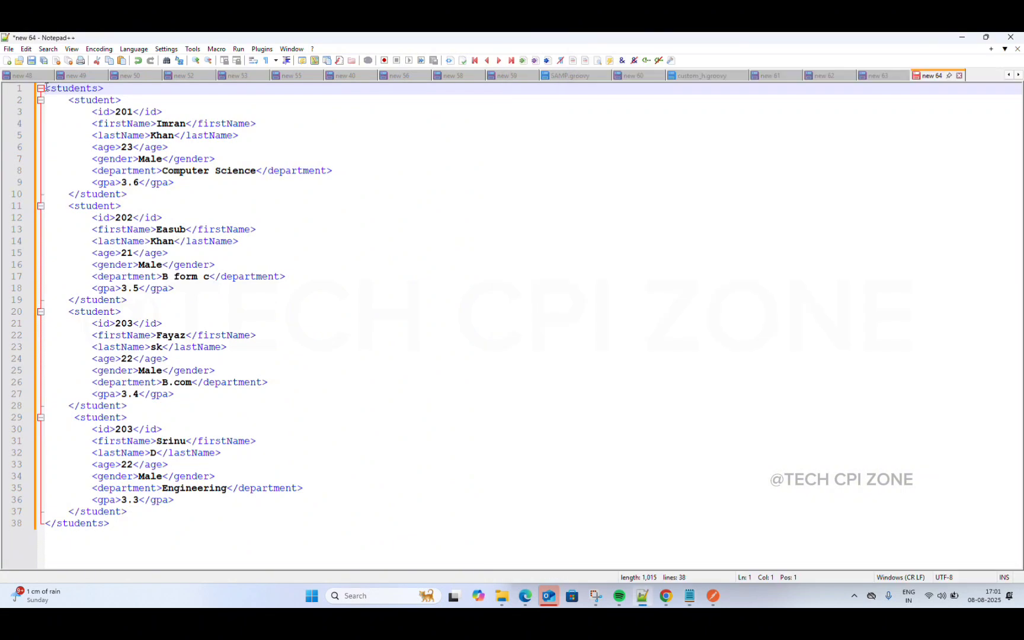
pyautogui.press('Return')
pyautogui.press('Return')
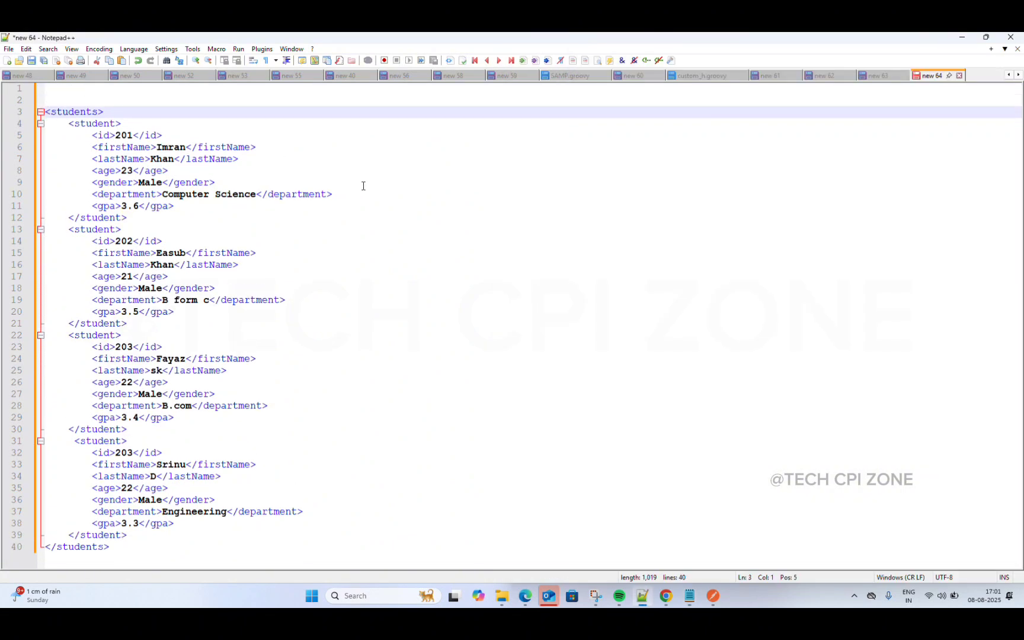
pyautogui.press('super+Left')
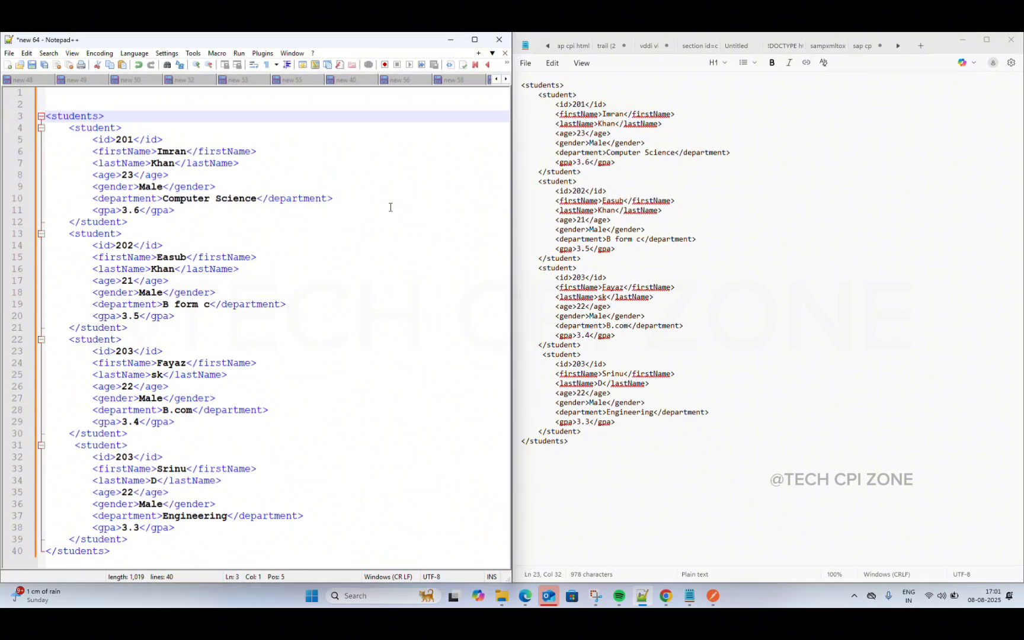
# Step: Switch to Chrome's Cloud Integration tab showing the empty mm mapping editor
pyautogui.click(673, 602)
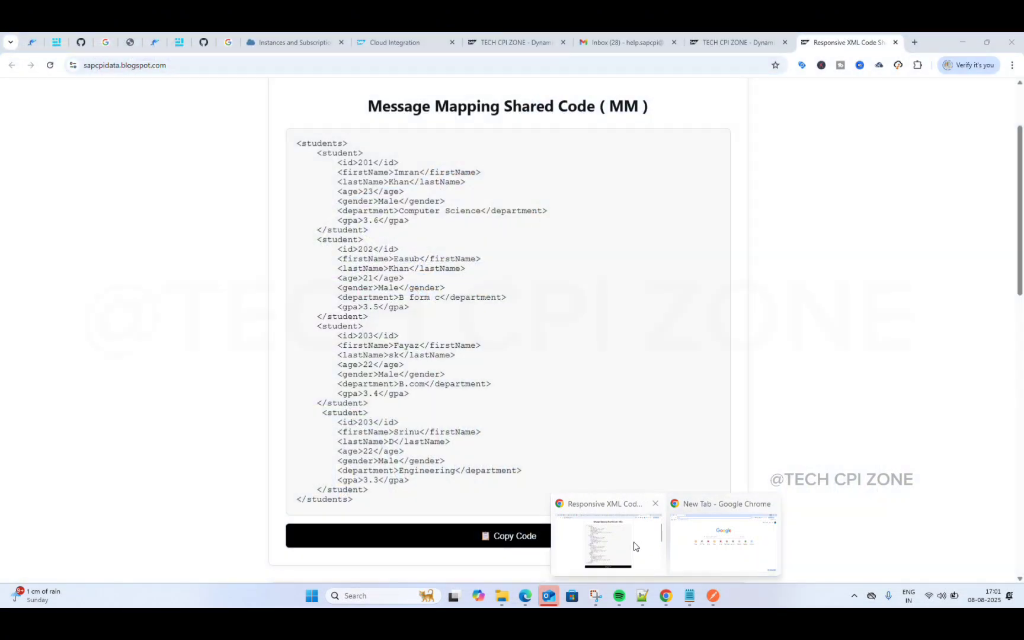
pyautogui.click(634, 546)
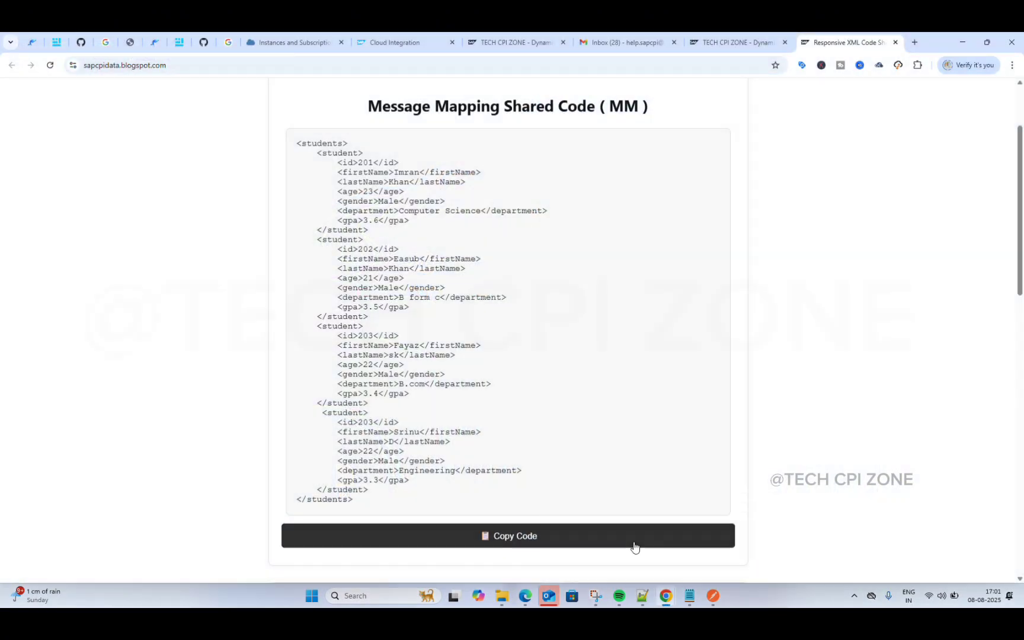
pyautogui.click(379, 42)
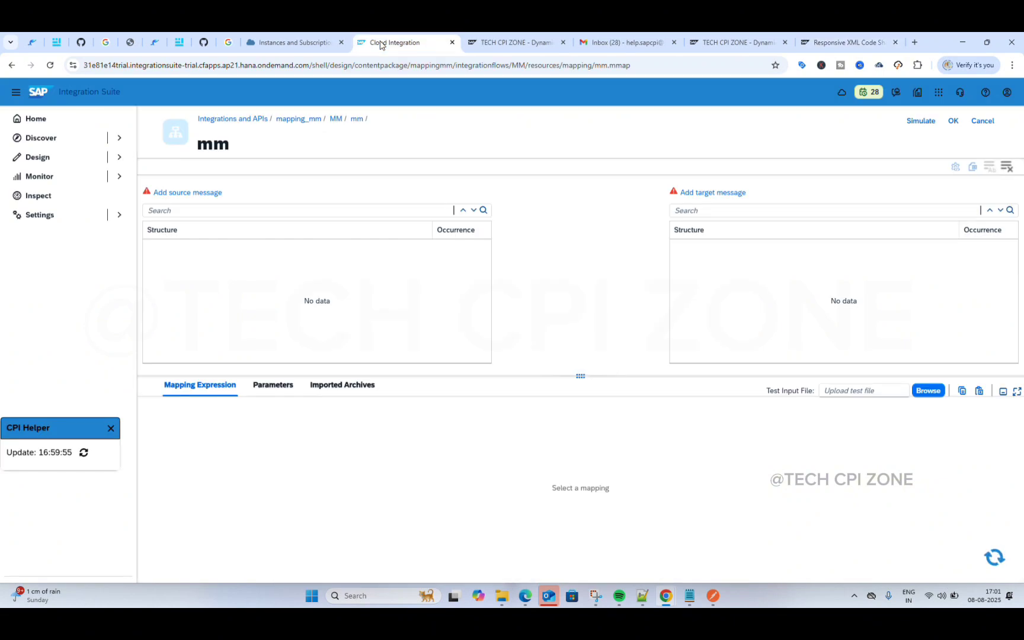
pyautogui.click(228, 195)
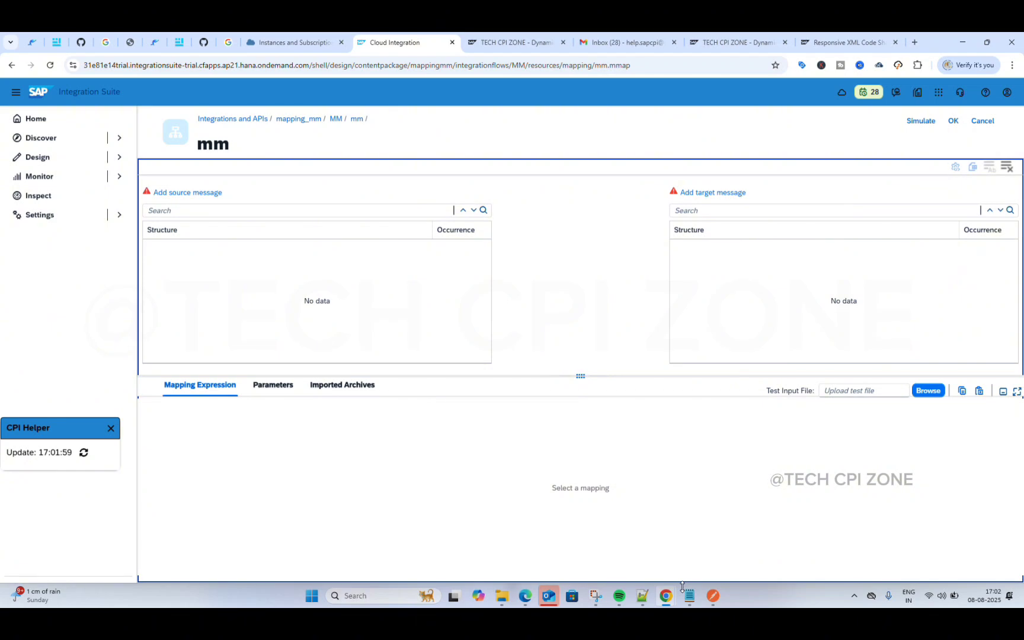
# Step: Label the Notepad++ students XML with the heading 'source input' on line 1
pyautogui.click(641, 600)
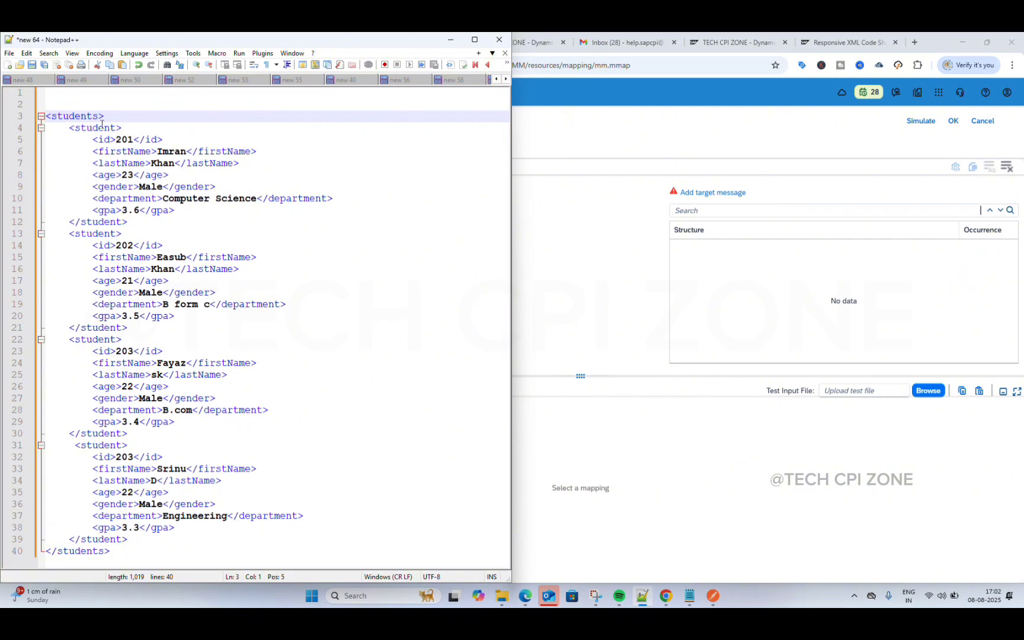
pyautogui.click(76, 94)
pyautogui.write('so')
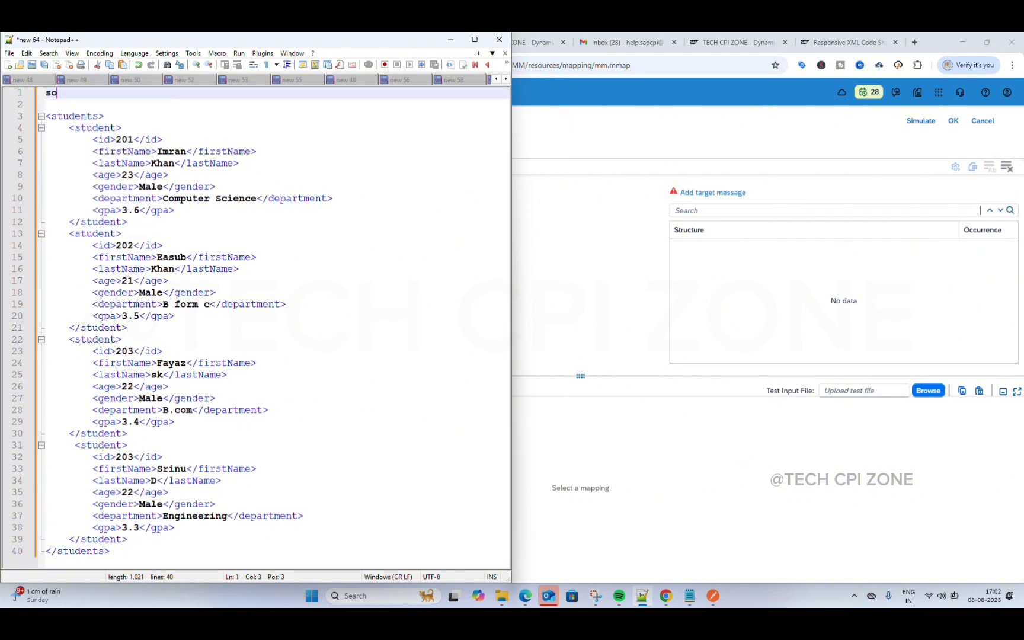
pyautogui.write('urce in')
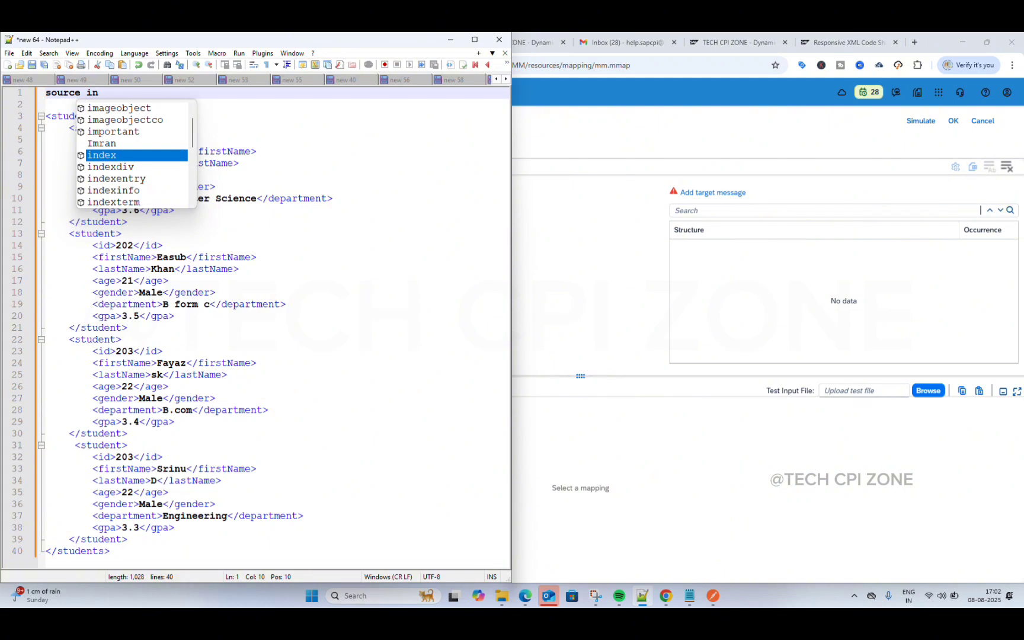
pyautogui.write('put')
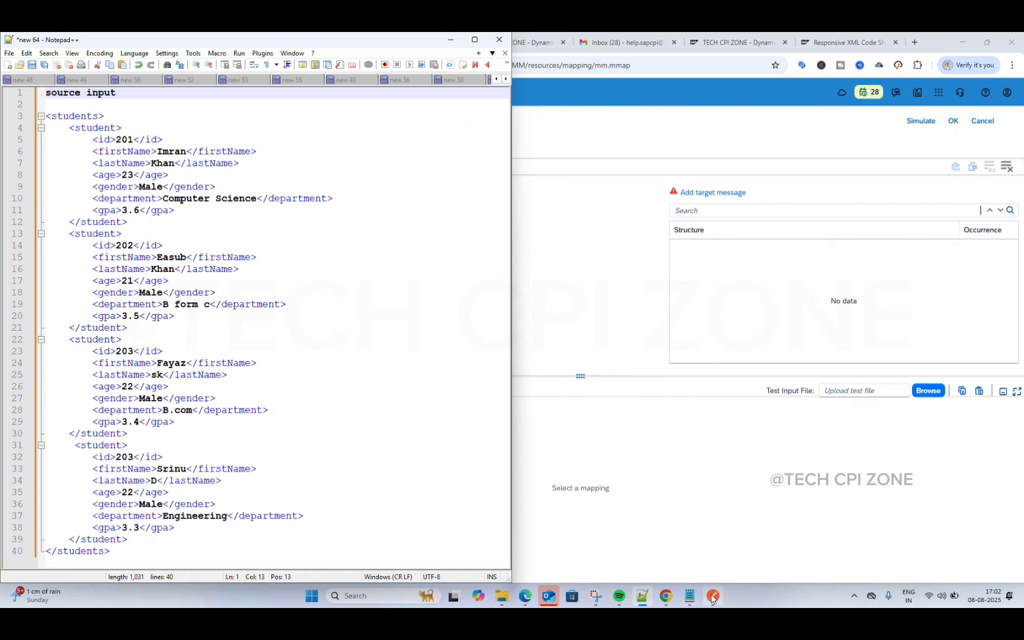
# Step: In the Notepad copy of the students XML, open blank lines above the <students> root
pyautogui.click(689, 596)
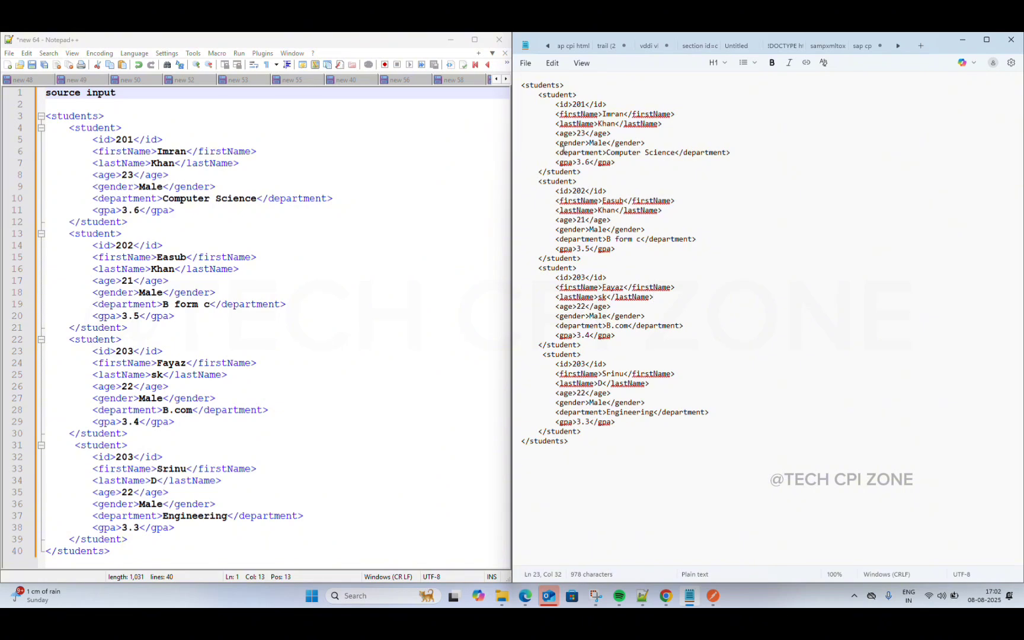
pyautogui.click(535, 81)
pyautogui.press('Left')
pyautogui.press('Return')
pyautogui.press('Return')
pyautogui.press('Return')
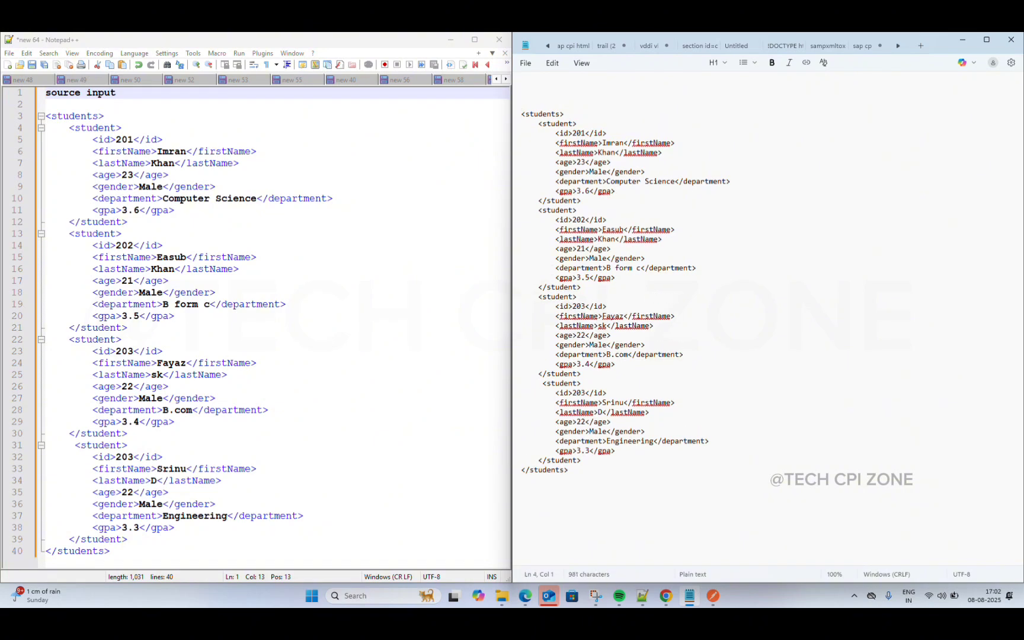
pyautogui.press('Up')
# Step: Head the Notepad copy with 'source output' and glance at the View menu without changing anything
pyautogui.write('source output')
pyautogui.click(598, 152)
pyautogui.click(582, 66)
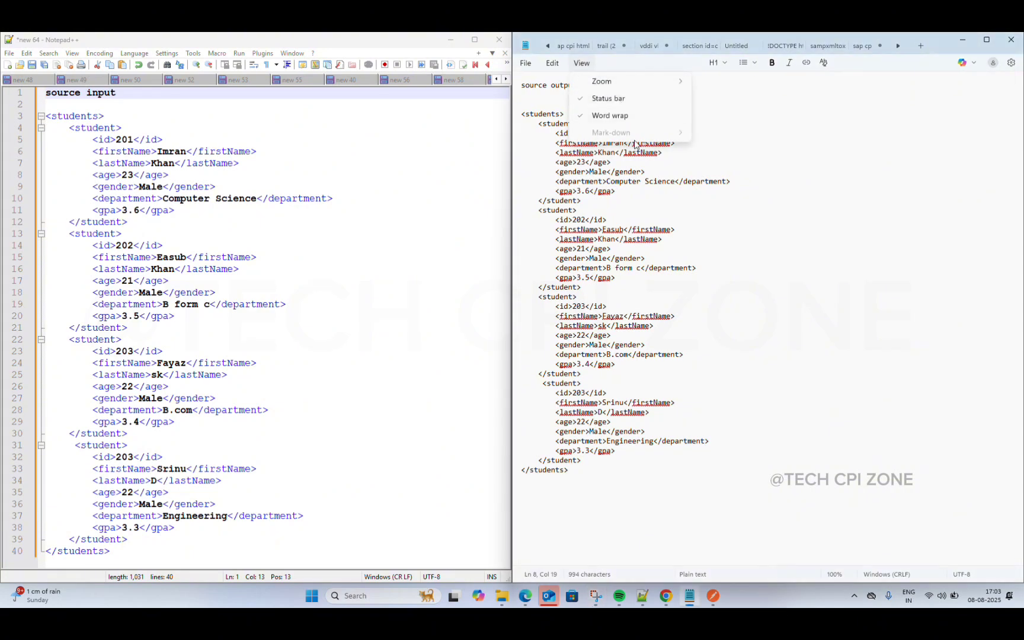
pyautogui.click(761, 194)
pyautogui.click(761, 194)
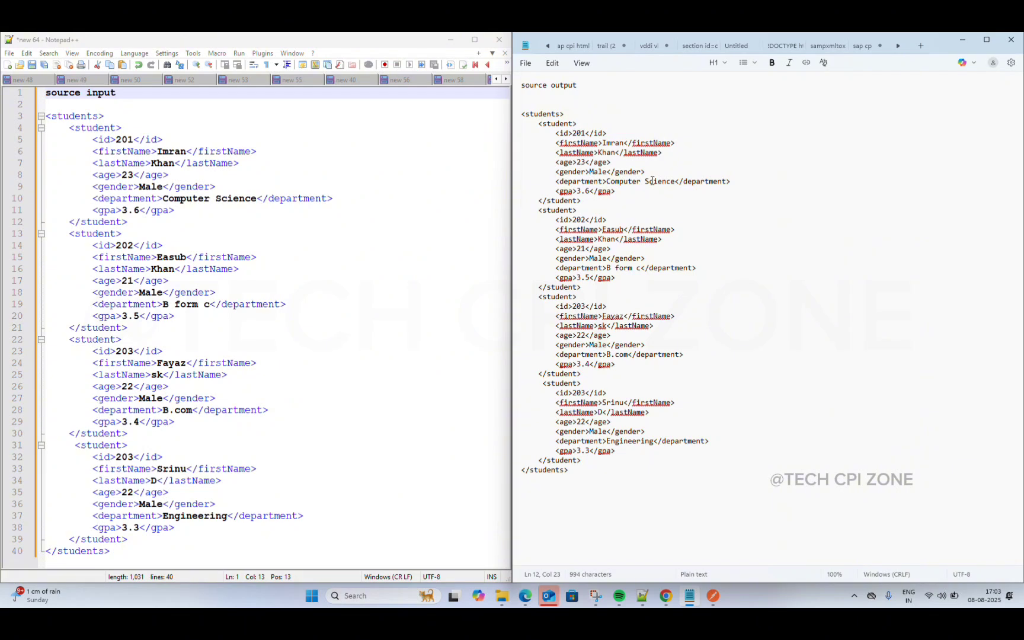
pyautogui.click(555, 143)
# Step: Rename the first student's firstName element to Name and delete its lastName line
pyautogui.click(581, 143)
pyautogui.press('BackSpace')
pyautogui.press('BackSpace')
pyautogui.press('BackSpace')
pyautogui.press('BackSpace')
pyautogui.press('BackSpace')
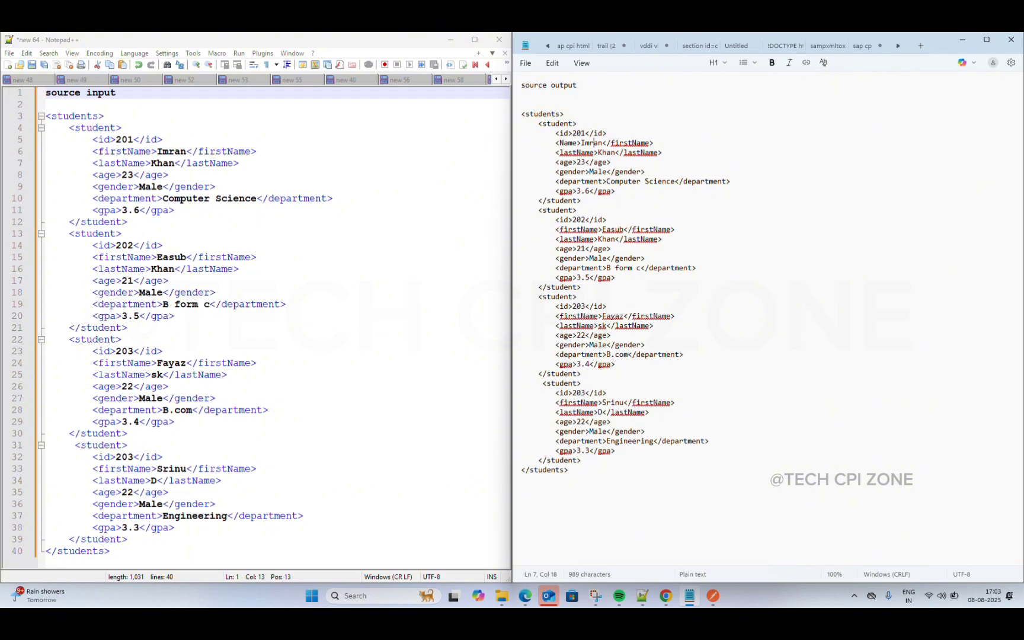
pyautogui.click(613, 143)
pyautogui.press('BackSpace')
pyautogui.press('BackSpace')
pyautogui.press('BackSpace')
pyautogui.press('BackSpace')
pyautogui.press('BackSpace')
pyautogui.moveTo(662, 152); pyautogui.dragTo(556, 156)
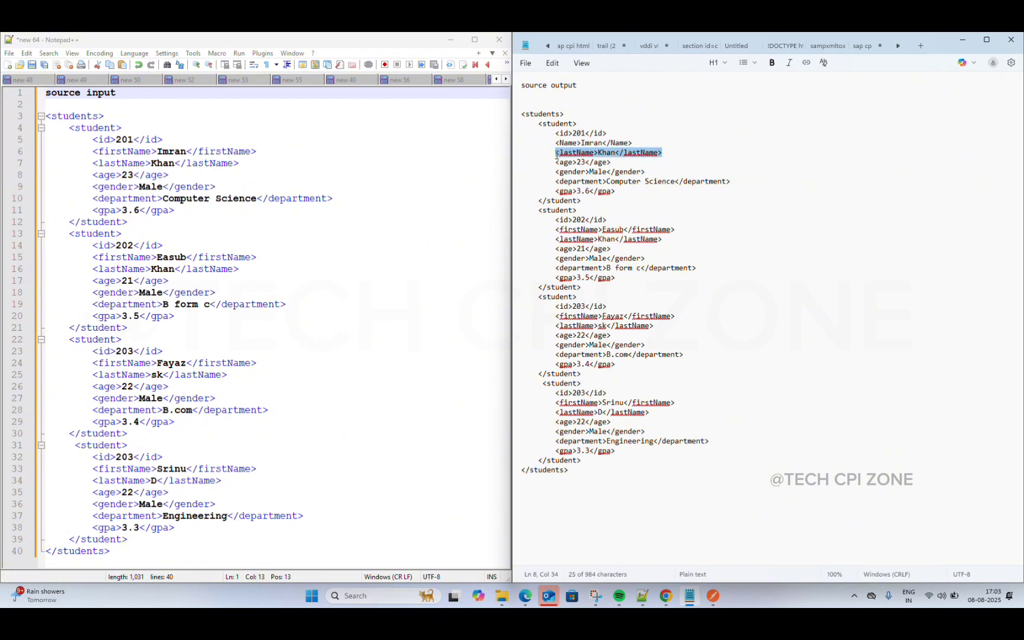
pyautogui.press('BackSpace')
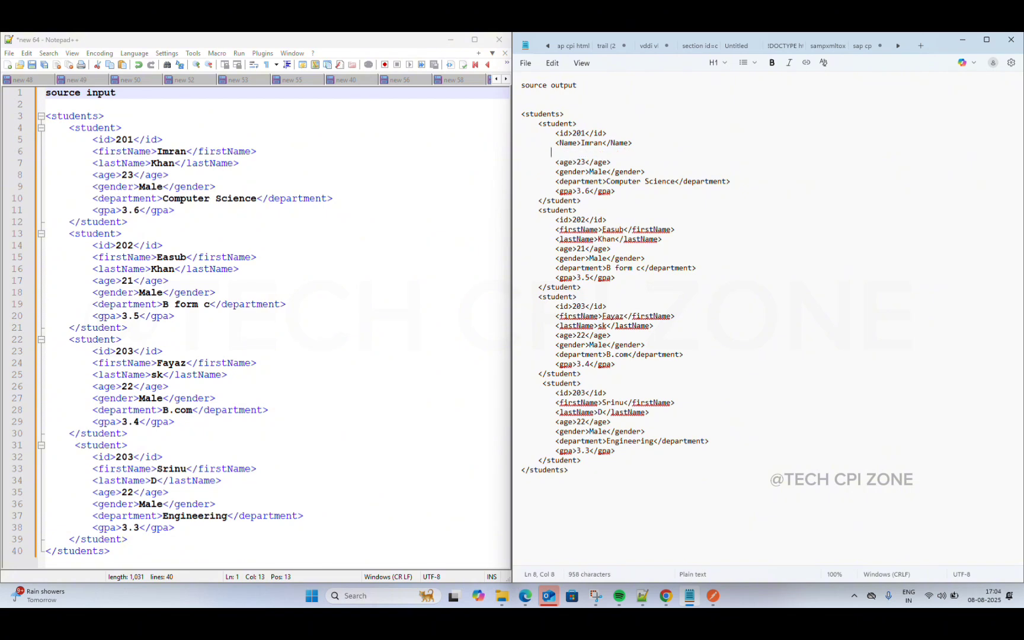
pyautogui.press('BackSpace')
pyautogui.press('BackSpace')
pyautogui.press('BackSpace')
pyautogui.press('BackSpace')
pyautogui.press('BackSpace')
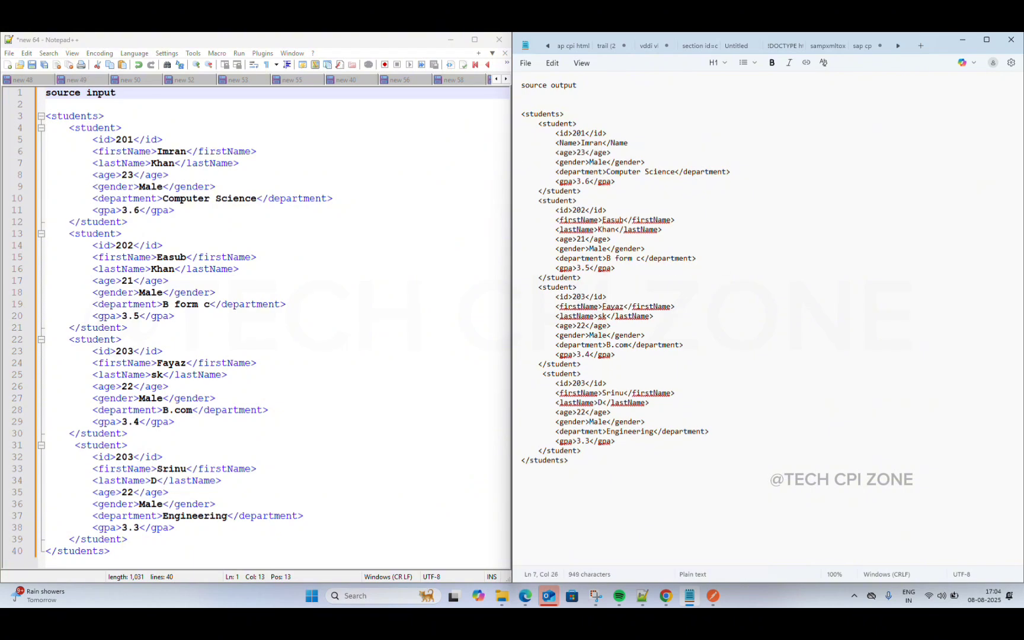
pyautogui.hotkey('ctrl', 'z')
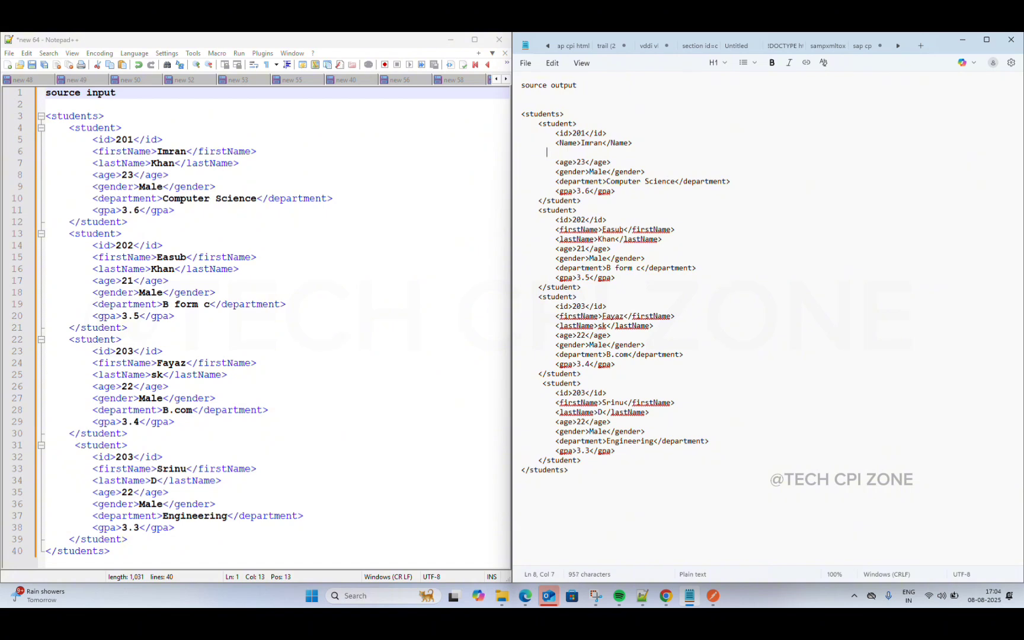
pyautogui.press('BackSpace')
pyautogui.press('BackSpace')
pyautogui.press('BackSpace')
pyautogui.press('BackSpace')
pyautogui.press('BackSpace')
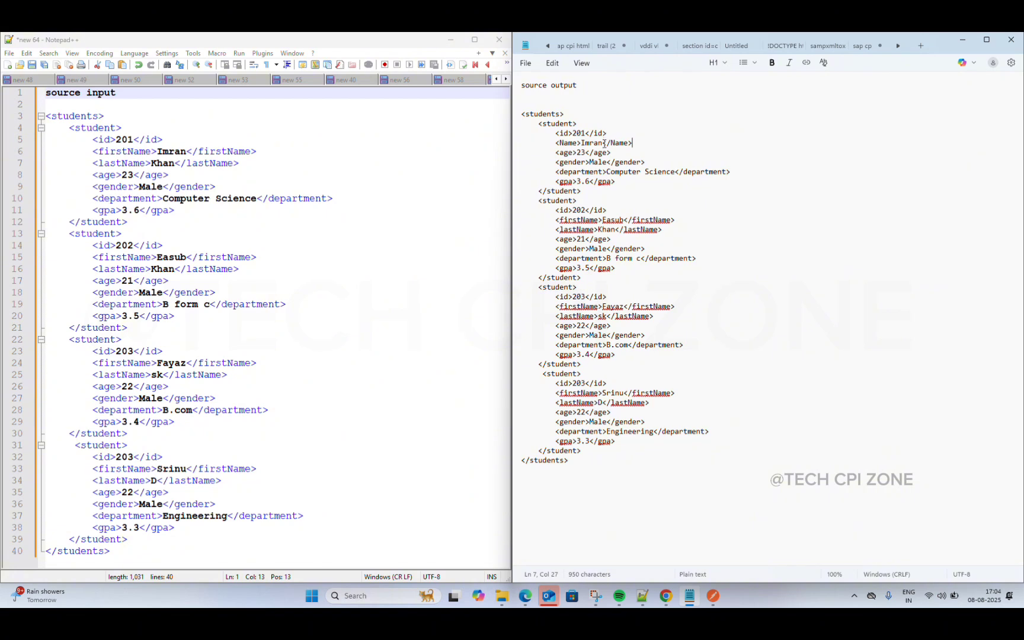
# Step: Add a <Name>Easub</Name> element under the second student's id 202
pyautogui.click(555, 221)
pyautogui.moveTo(555, 142); pyautogui.dragTo(634, 143)
pyautogui.hotkey('ctrl', 'c')
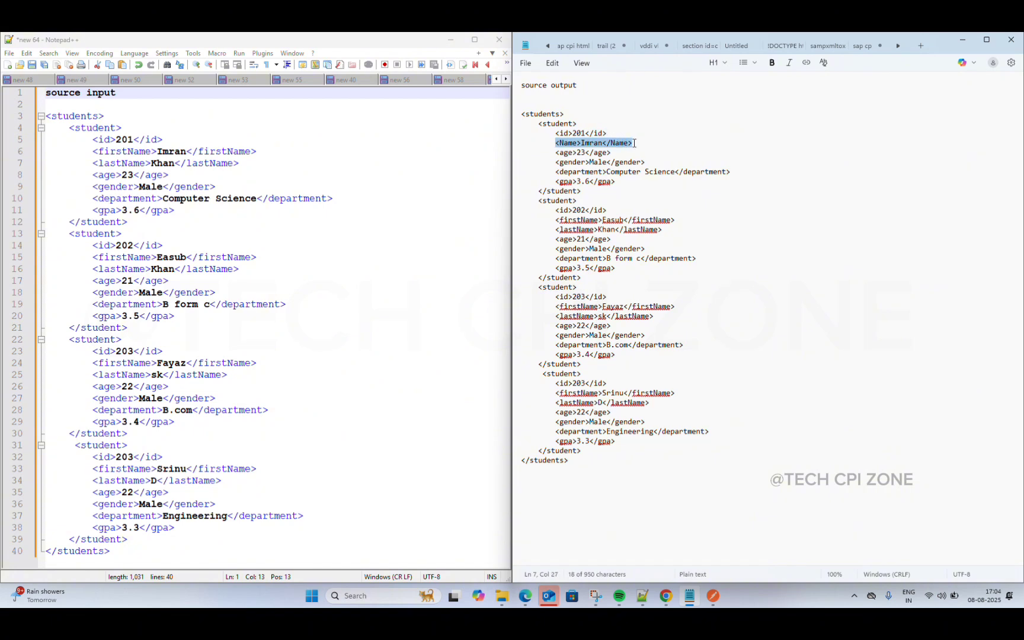
pyautogui.click(631, 209)
pyautogui.press('Return')
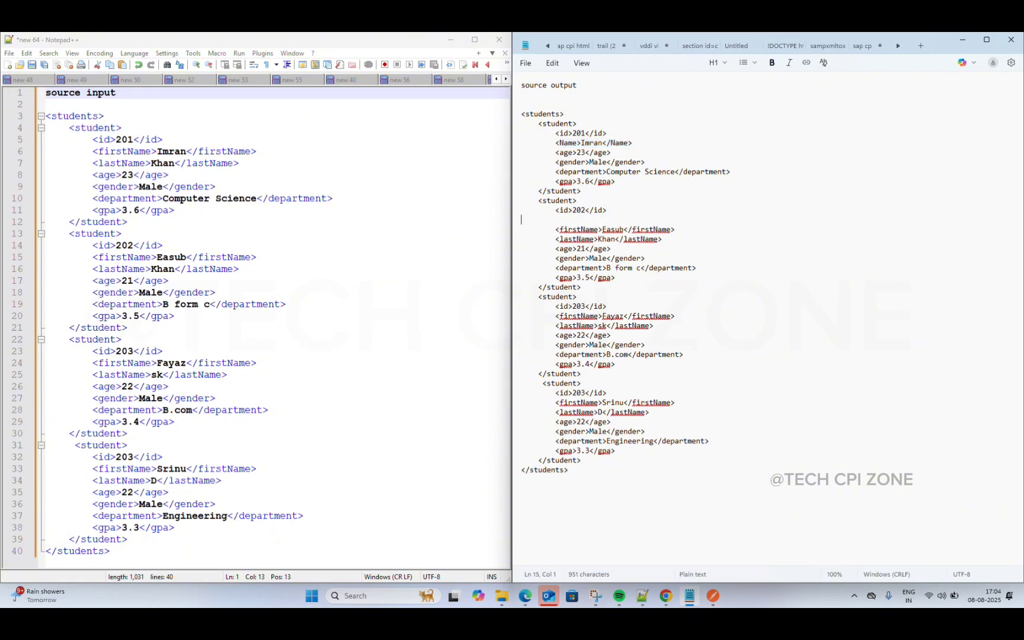
pyautogui.press('Tab')
pyautogui.hotkey('ctrl', 'v')
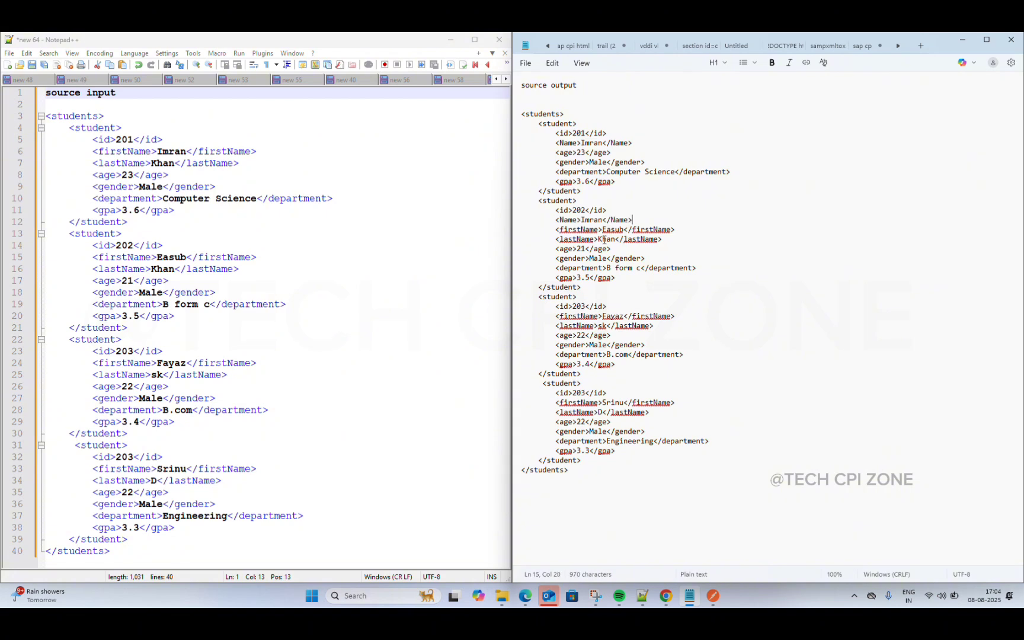
pyautogui.moveTo(623, 229); pyautogui.dragTo(601, 230)
pyautogui.hotkey('ctrl', 'c')
pyautogui.press('BackSpace')
pyautogui.moveTo(603, 220); pyautogui.dragTo(583, 223)
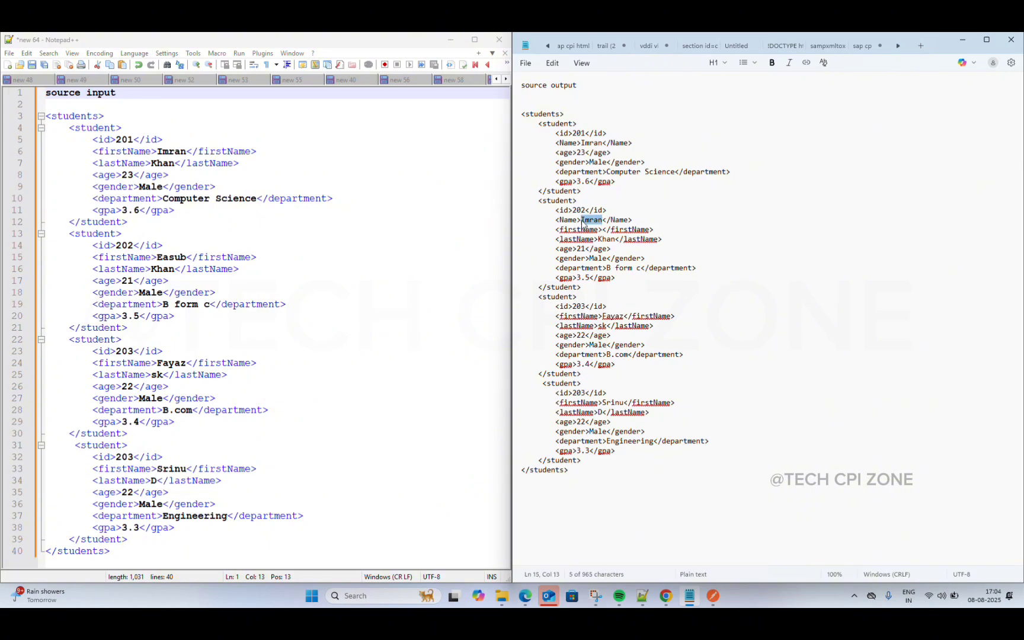
pyautogui.hotkey('ctrl', 'v')
# Step: Delete the second student's firstName and lastName lines and realign the age 21 line
pyautogui.click(556, 231)
pyautogui.moveTo(555, 231); pyautogui.dragTo(710, 238)
pyautogui.press('BackSpace')
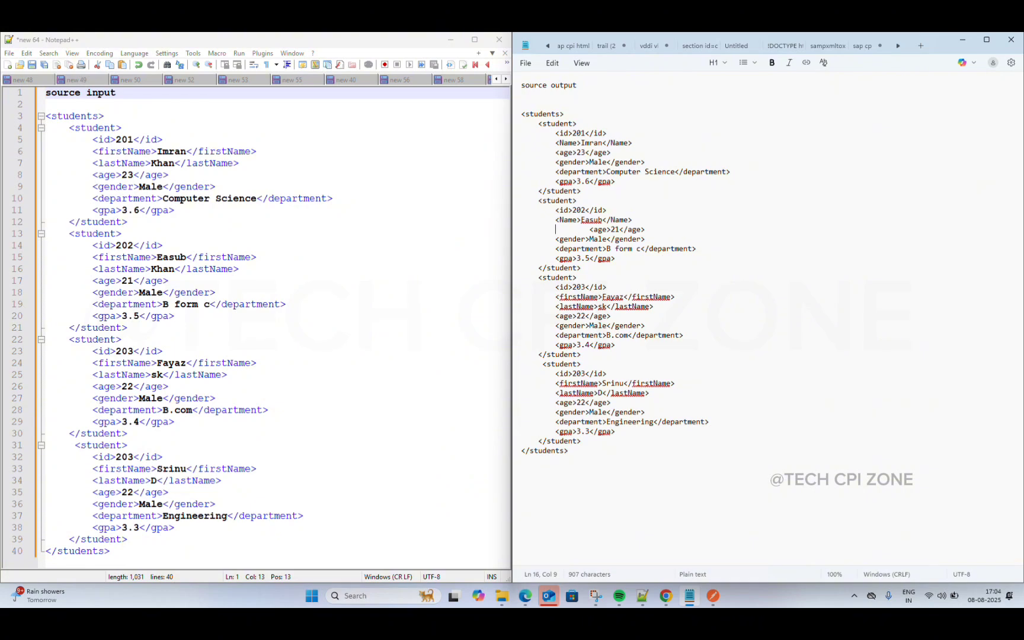
pyautogui.press('Right')
pyautogui.press('Right')
pyautogui.press('Right')
pyautogui.press('BackSpace')
pyautogui.press('BackSpace')
pyautogui.press('BackSpace')
pyautogui.press('BackSpace')
pyautogui.press('BackSpace')
pyautogui.press('BackSpace')
pyautogui.press('BackSpace')
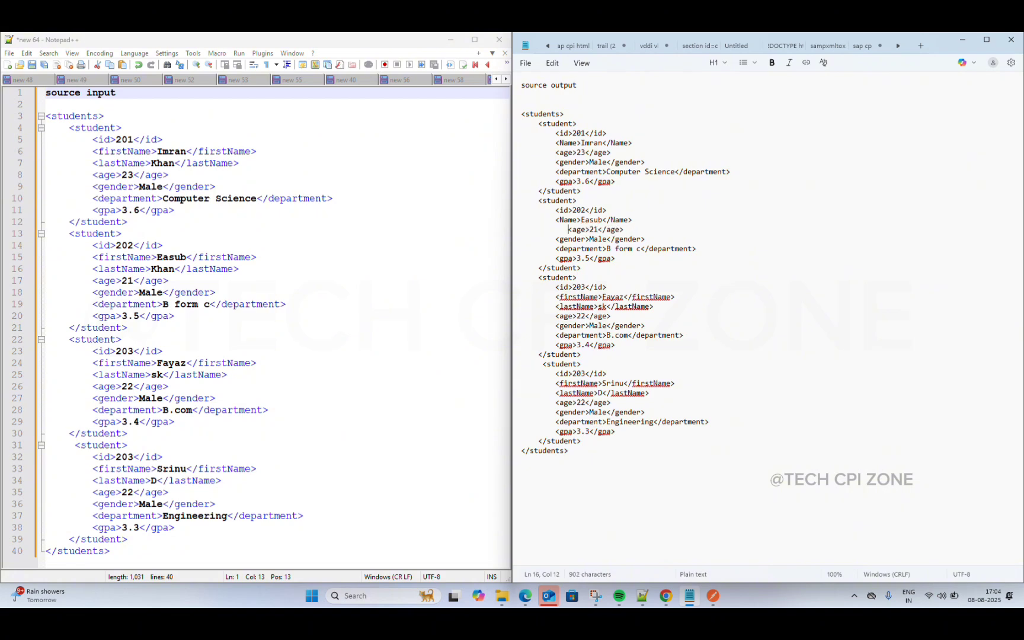
pyautogui.press('BackSpace')
pyautogui.click(682, 273)
# Step: Paste the saved <Name>Imran</Name> element from clipboard history under id 203
pyautogui.click(626, 290)
pyautogui.press('Return')
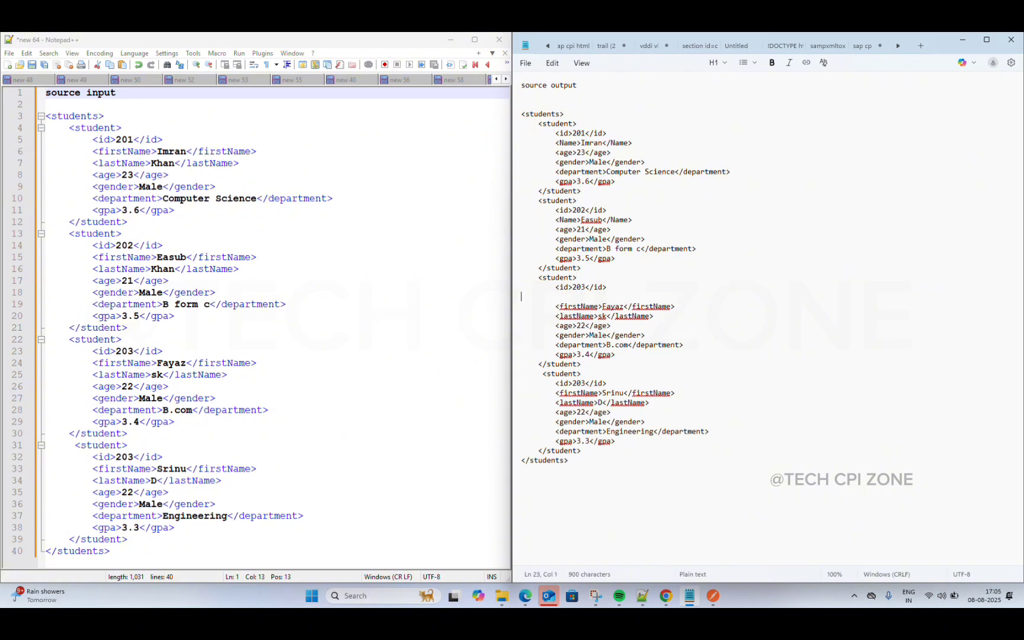
pyautogui.press('Tab')
pyautogui.write('Easub')
pyautogui.press('BackSpace')
pyautogui.press('BackSpace')
pyautogui.press('BackSpace')
pyautogui.press('BackSpace')
pyautogui.press('BackSpace')
pyautogui.press('super+v')
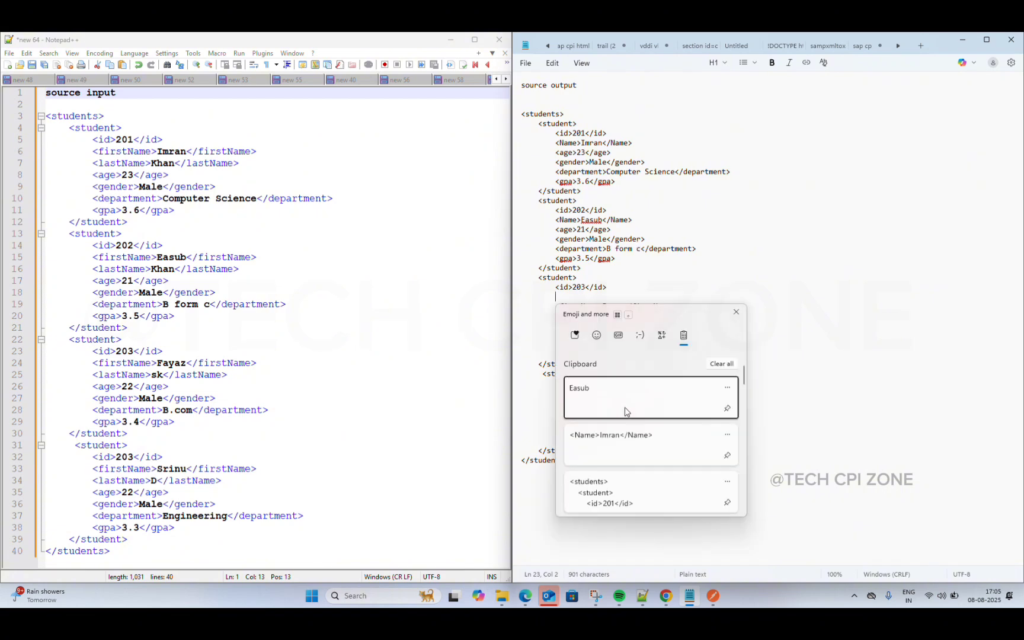
pyautogui.click(622, 450)
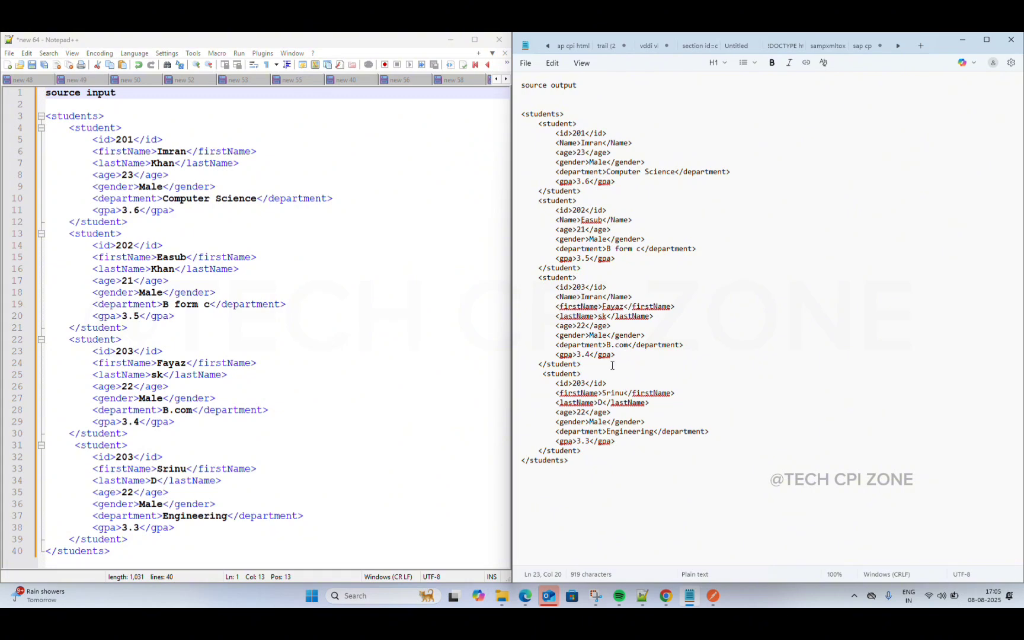
# Step: Add the Name element under the last student's id, removing its firstName and lastName lines
pyautogui.click(616, 386)
pyautogui.press('Return')
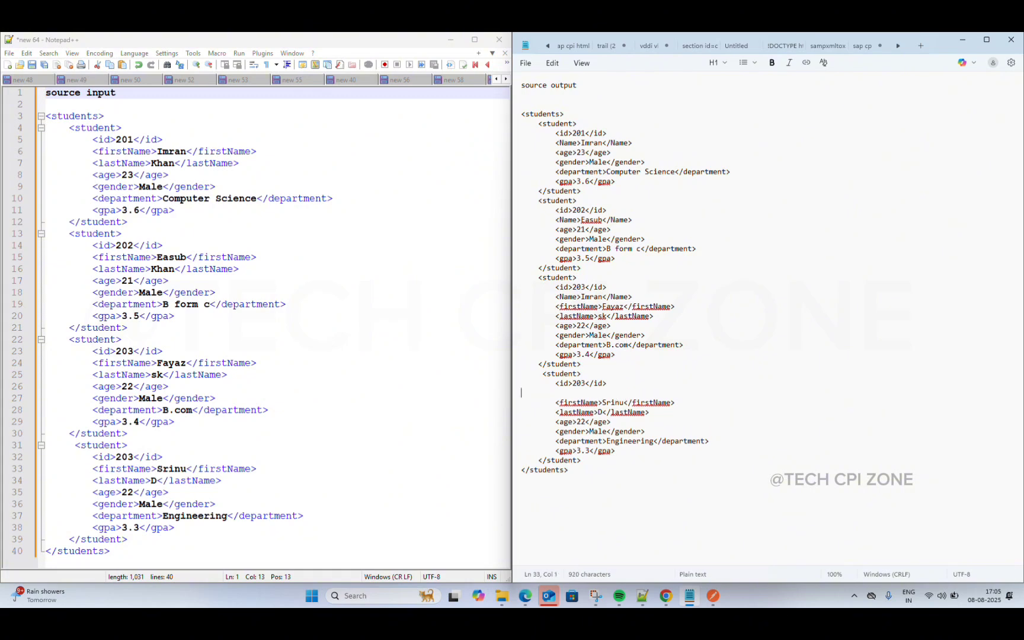
pyautogui.press('Tab')
pyautogui.press('super')
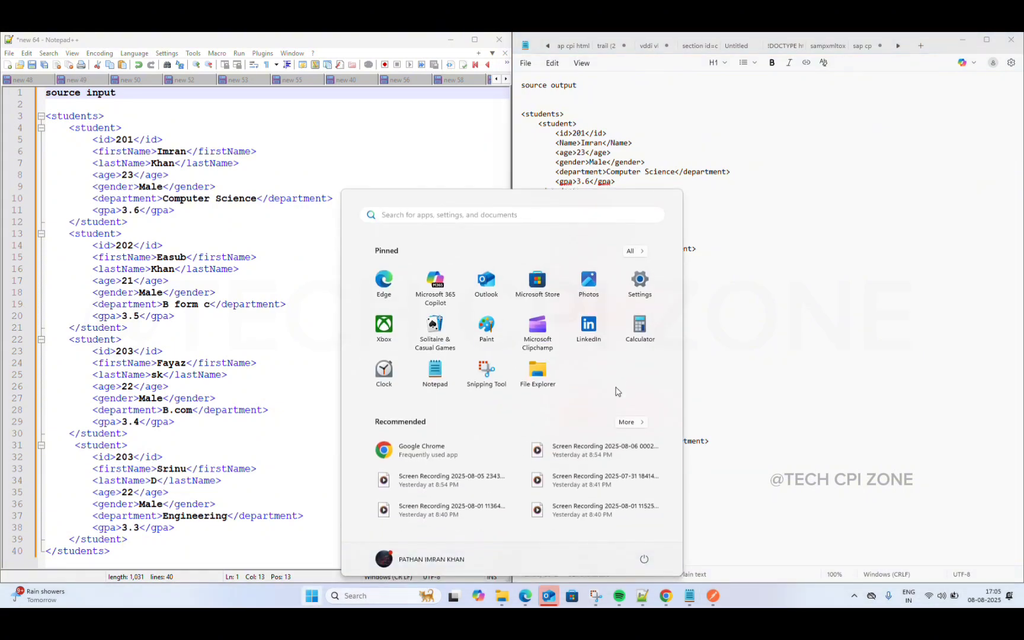
pyautogui.press('super')
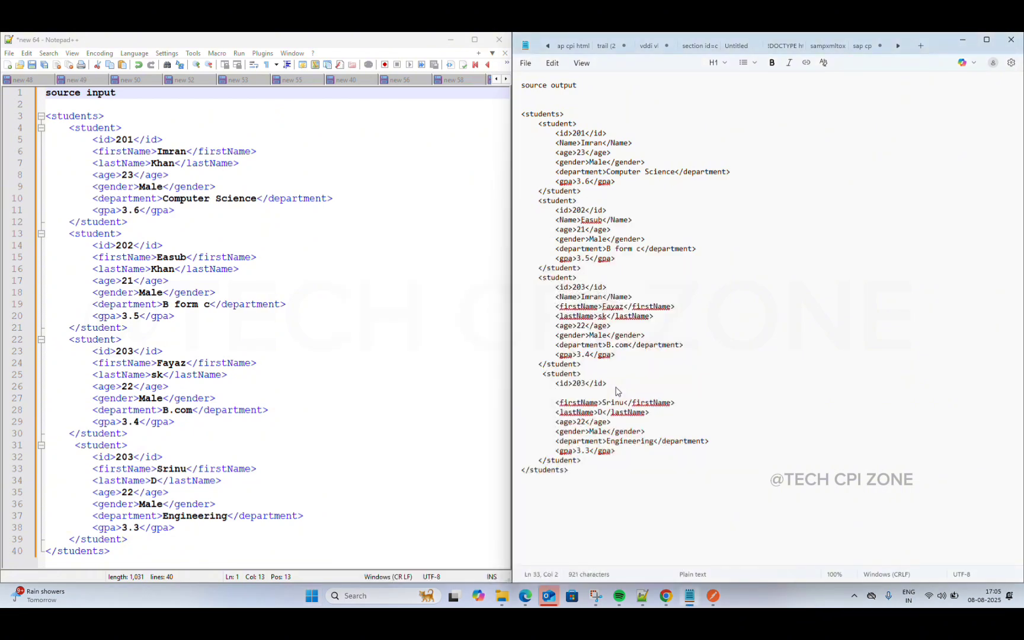
pyautogui.write('<Name>Imran</Name>')
pyautogui.moveTo(556, 402); pyautogui.dragTo(682, 408)
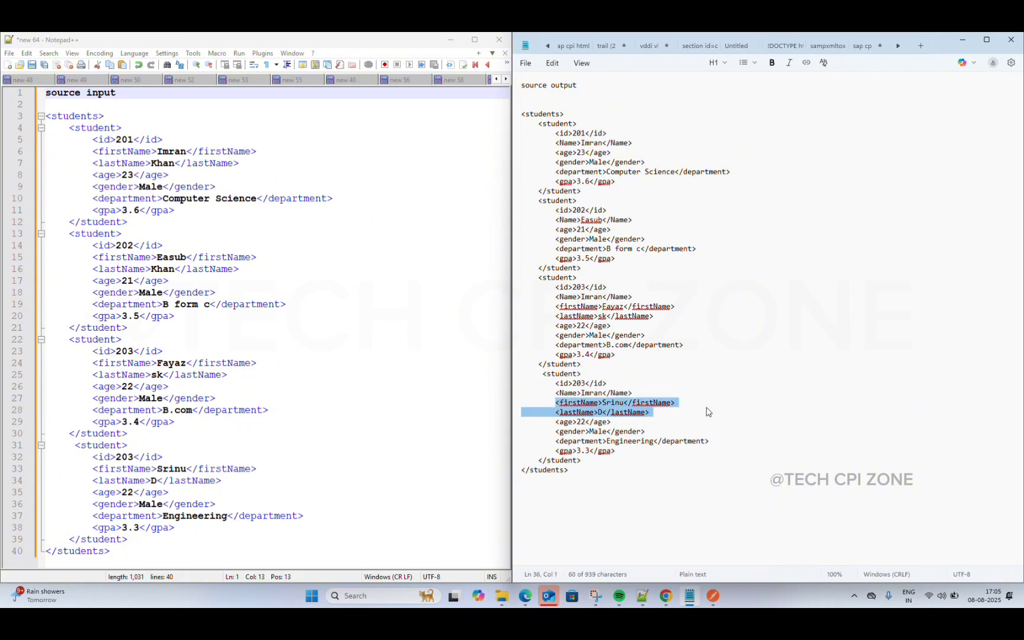
pyautogui.press('Delete')
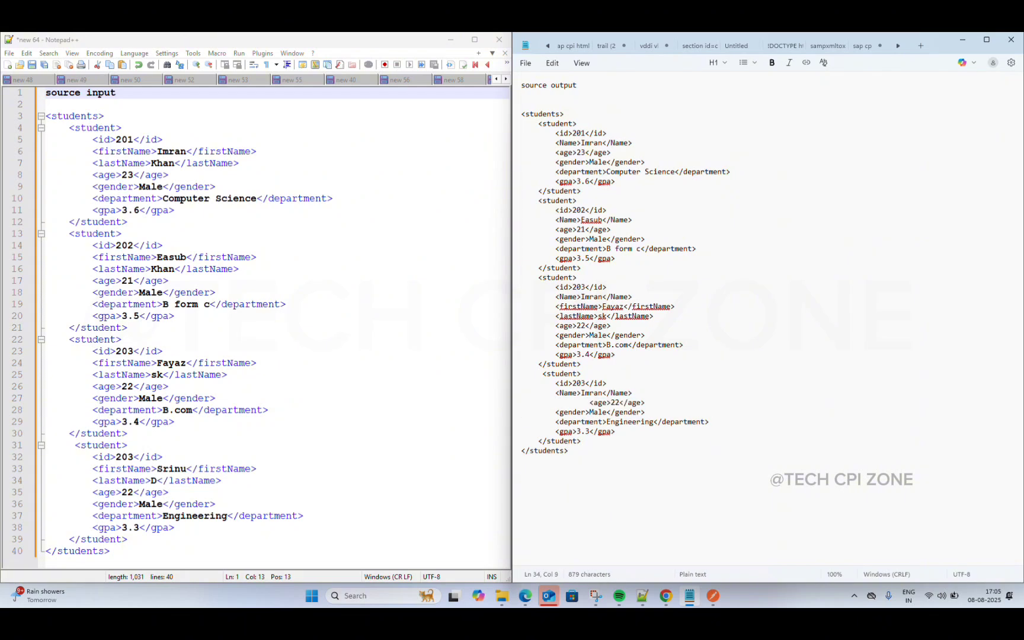
pyautogui.click(586, 403)
pyautogui.press('BackSpace')
pyautogui.press('BackSpace')
pyautogui.press('BackSpace')
pyautogui.press('BackSpace')
pyautogui.press('BackSpace')
pyautogui.press('BackSpace')
pyautogui.press('BackSpace')
pyautogui.press('BackSpace')
# Step: Drop the third student's firstName/lastName lines and set the last two names to FAYAZ and srinu
pyautogui.moveTo(555, 306); pyautogui.dragTo(652, 317)
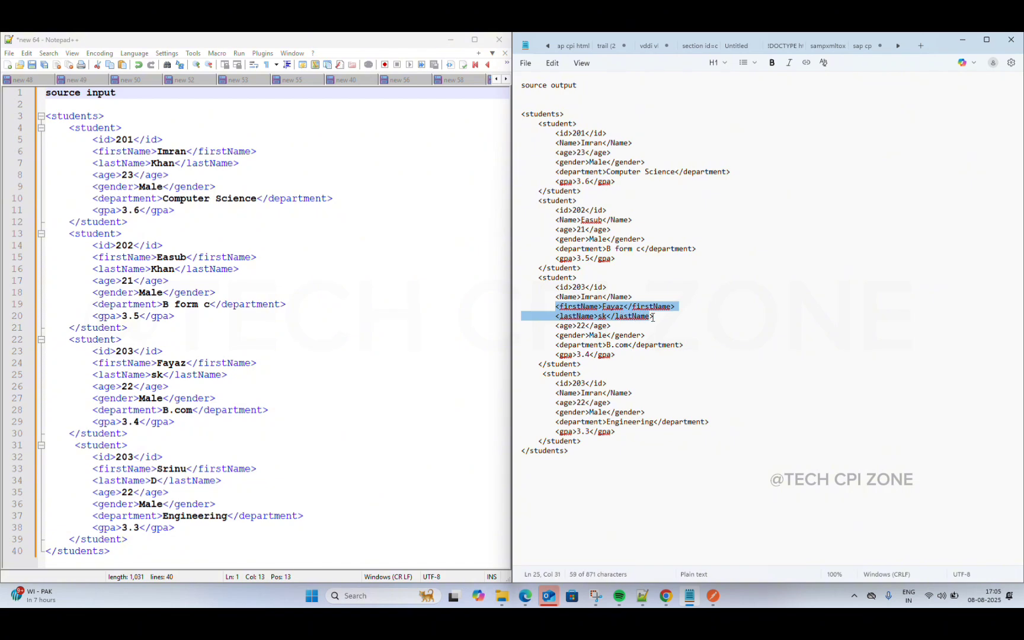
pyautogui.press('BackSpace')
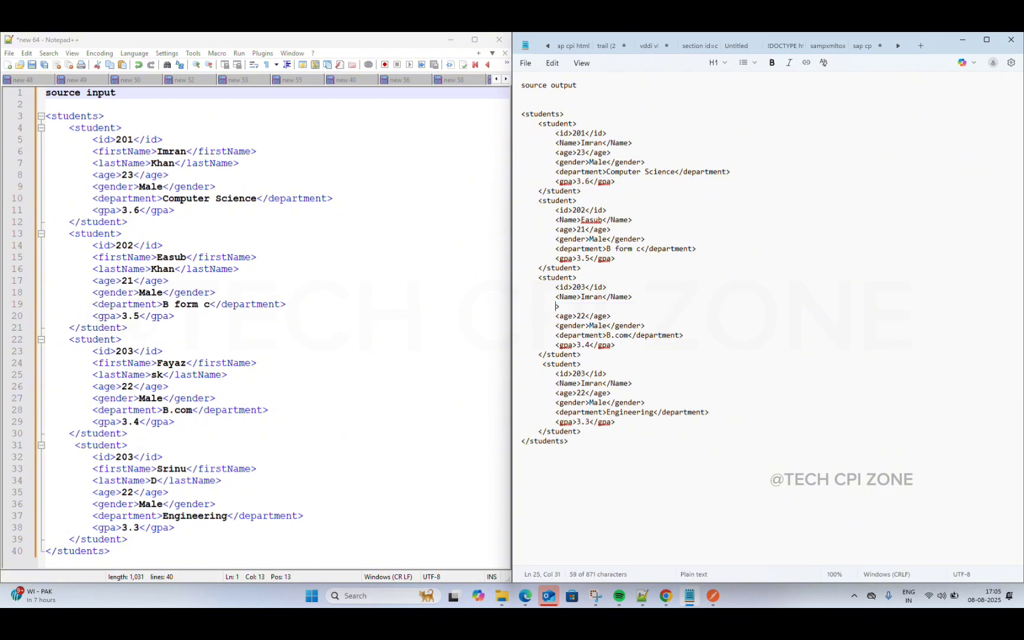
pyautogui.press('BackSpace')
pyautogui.press('BackSpace')
pyautogui.press('BackSpace')
pyautogui.press('BackSpace')
pyautogui.press('BackSpace')
pyautogui.press('BackSpace')
pyautogui.press('BackSpace')
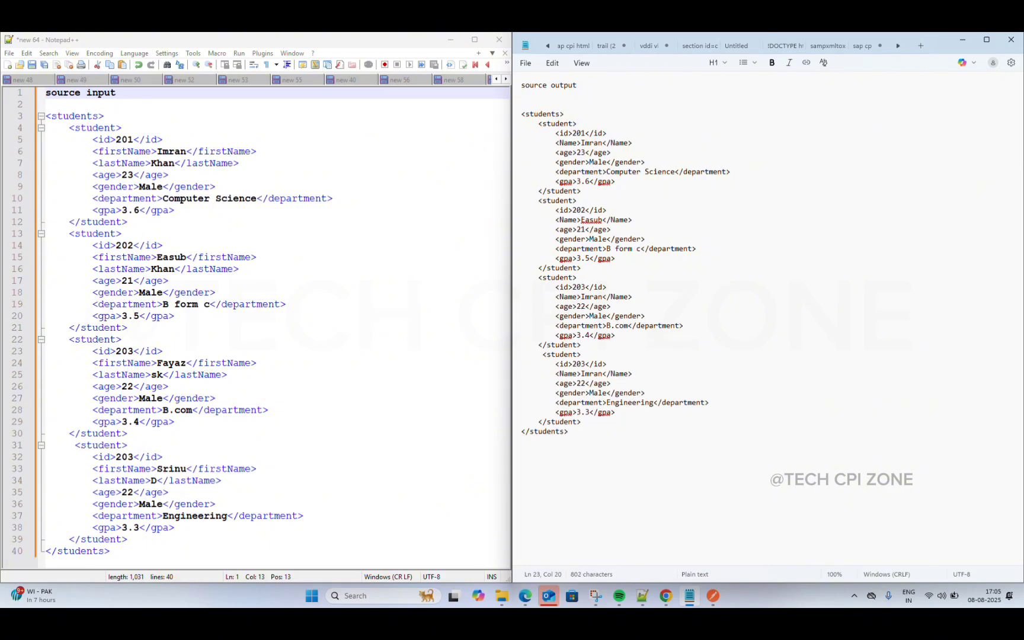
pyautogui.press('Left')
pyautogui.press('Left')
pyautogui.press('BackSpace')
pyautogui.press('BackSpace')
pyautogui.press('BackSpace')
pyautogui.press('BackSpace')
pyautogui.press('BackSpace')
pyautogui.write('FAYAZ')
pyautogui.press('BackSpace')
pyautogui.write('Z')
pyautogui.click(603, 373)
pyautogui.press('BackSpace')
pyautogui.press('BackSpace')
pyautogui.press('BackSpace')
pyautogui.press('BackSpace')
pyautogui.press('BackSpace')
pyautogui.write('sr')
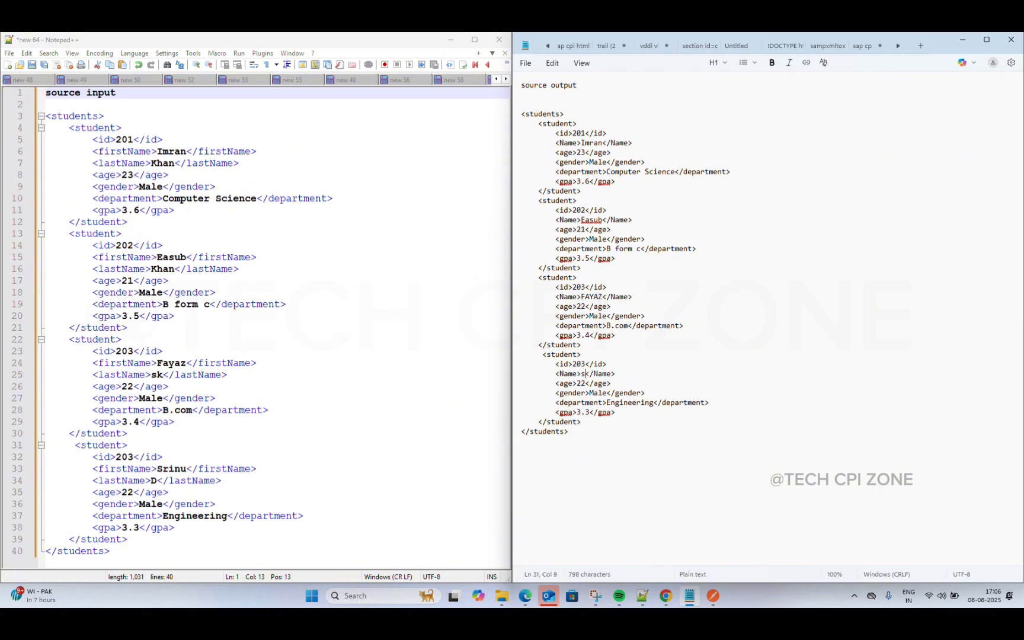
pyautogui.write('inu')
pyautogui.click(703, 358)
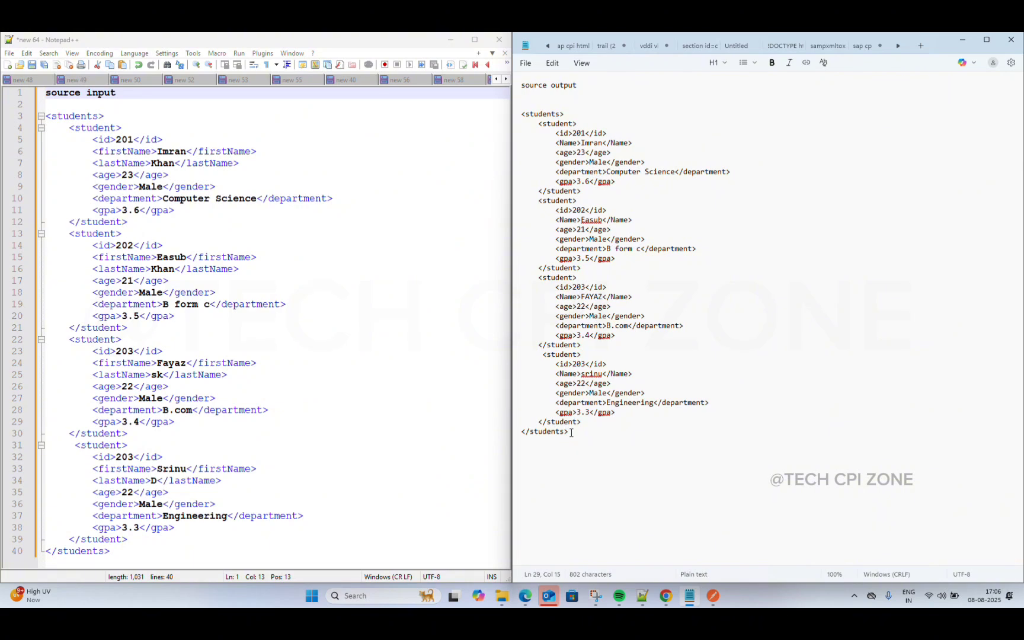
# Step: Paste the copied students XML into a new Notepad++ tab with XML syntax highlighting
pyautogui.moveTo(569, 431); pyautogui.dragTo(516, 89)
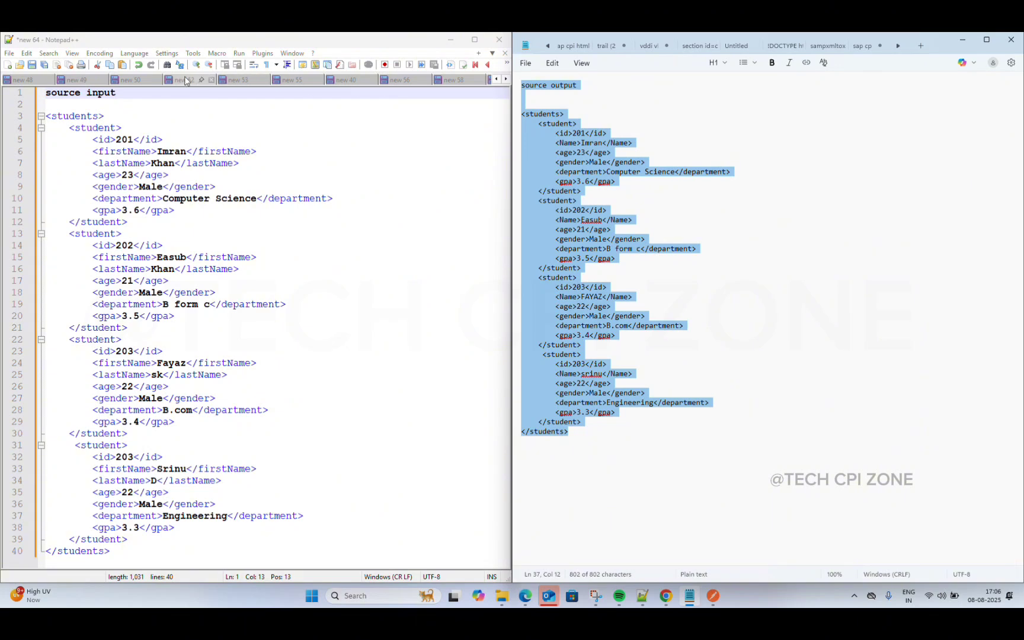
pyautogui.click(8, 65)
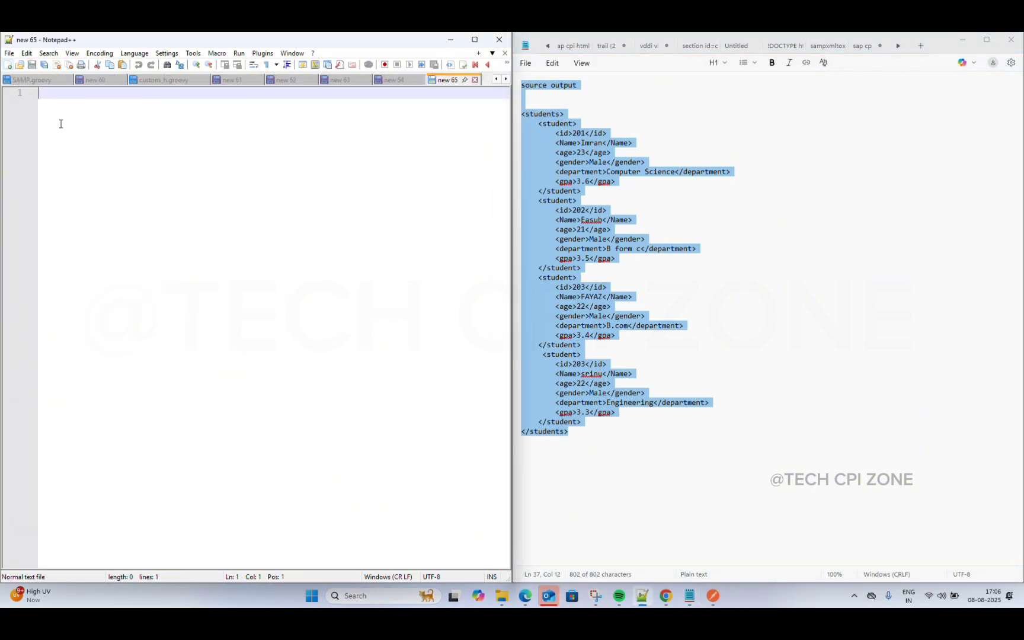
pyautogui.write('source output   <students>     <student>         <id>201</id>         <Name>Imran</Name>         <age>23</age>         <gender>Male</gender>         <department>Computer Science</department>         <gpa>3.6</gpa>     </student>     <student>         <id>202</id> \t<Name>Easub</Name>         <age>21</age>         <gender>Male</gender>         <department>B form c</department>         <gpa>3.5</gpa>     </student>     <student>         <id>203</id> \t<Name>FAYAZ</Name>         <age>22</age>         <gender>Male</gender>         <department>B.com</department>         <gpa>3.4</gpa>     </student>      <student>         <id>203</id> \t<Name>srinu</Name>         <age>22</age>         <gender>Male</gender>         <department>Engineering</department>         <gpa>3.3</gpa>     </student> </students>')
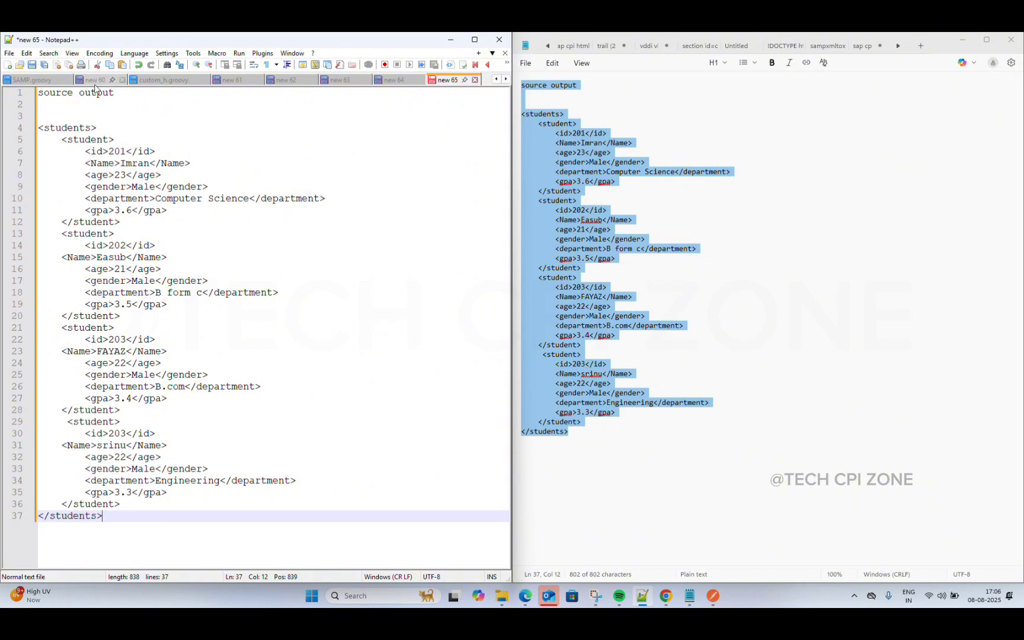
pyautogui.click(129, 54)
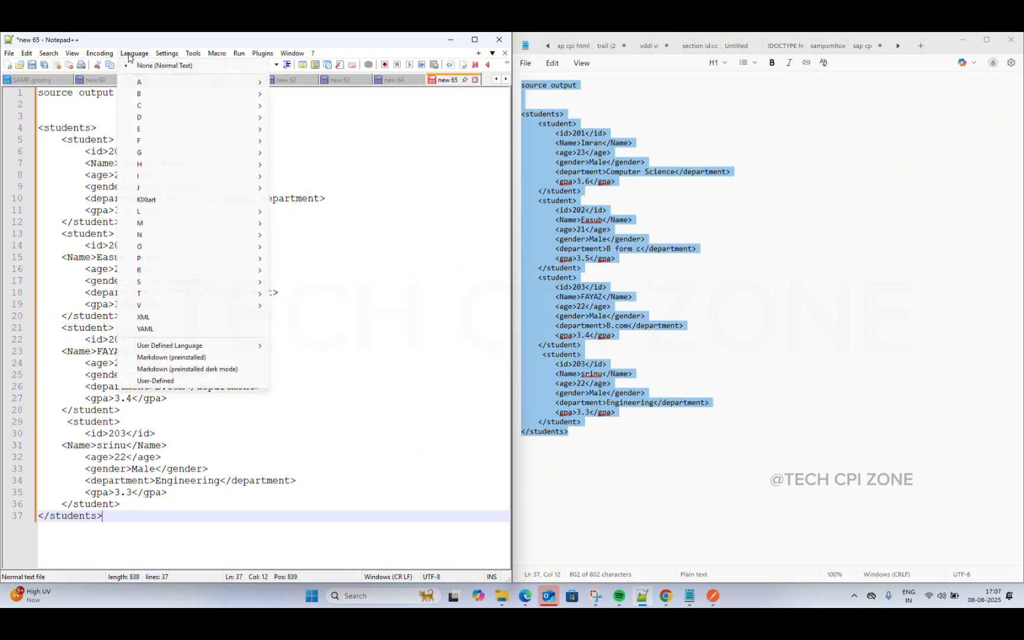
pyautogui.click(166, 320)
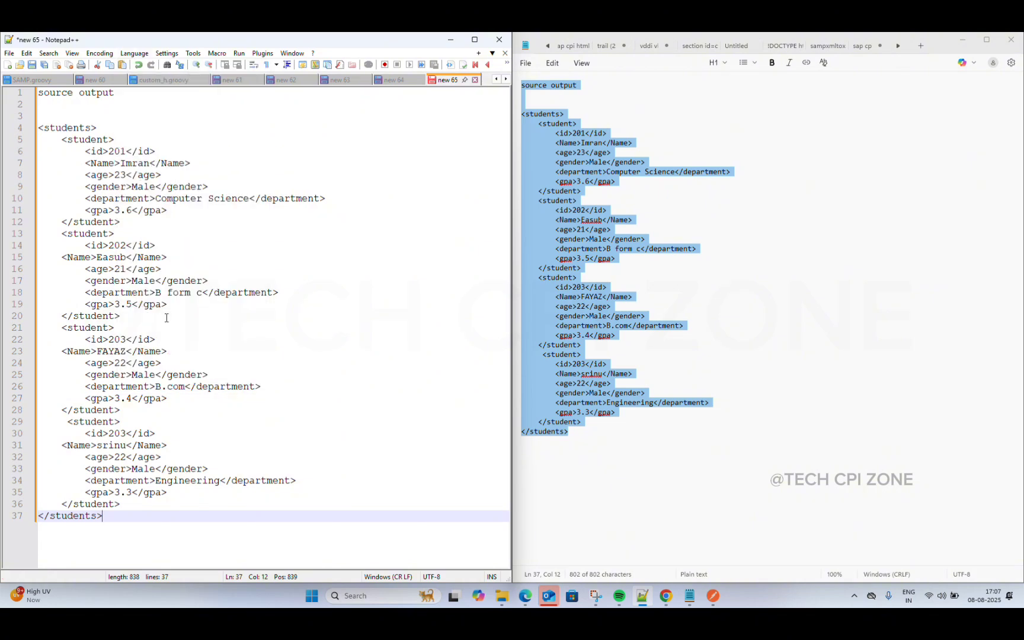
# Step: Minimize Notepad and maximize Notepad++ to fill the screen
pyautogui.click(964, 38)
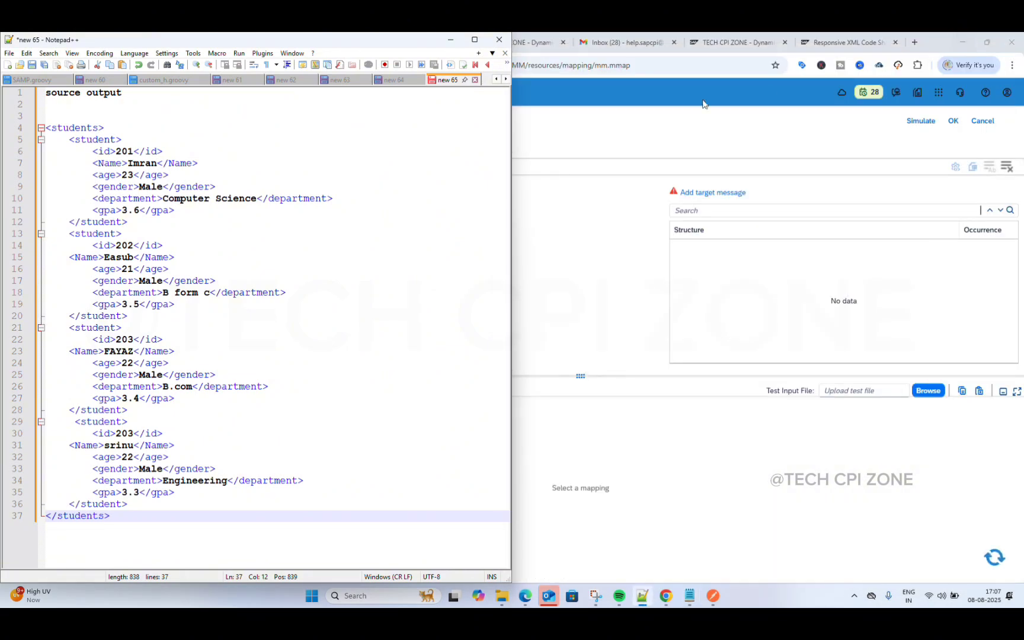
pyautogui.moveTo(389, 41); pyautogui.dragTo(545, 114)
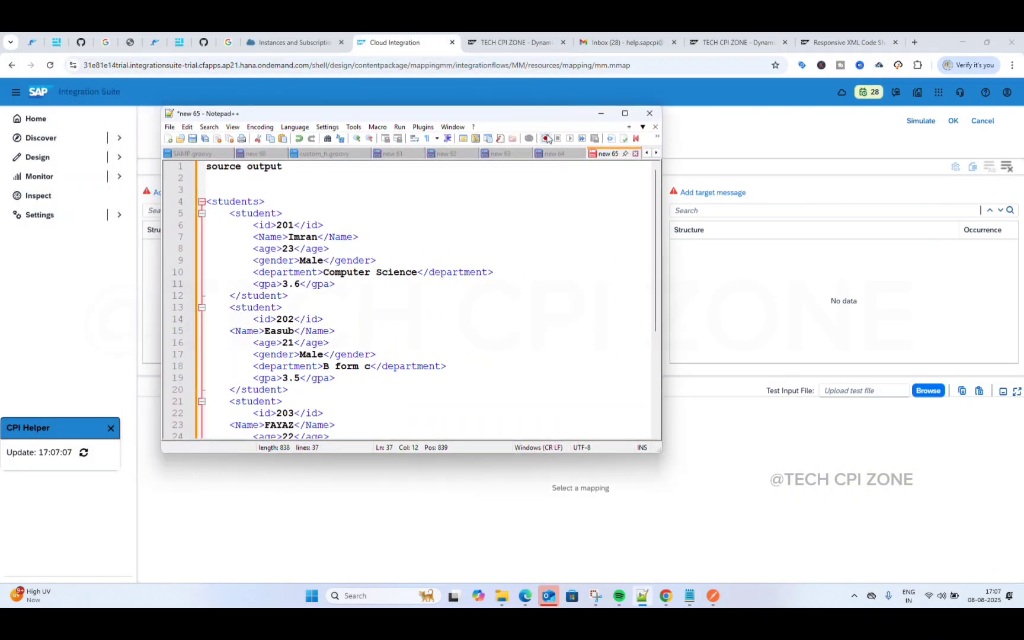
pyautogui.click(625, 114)
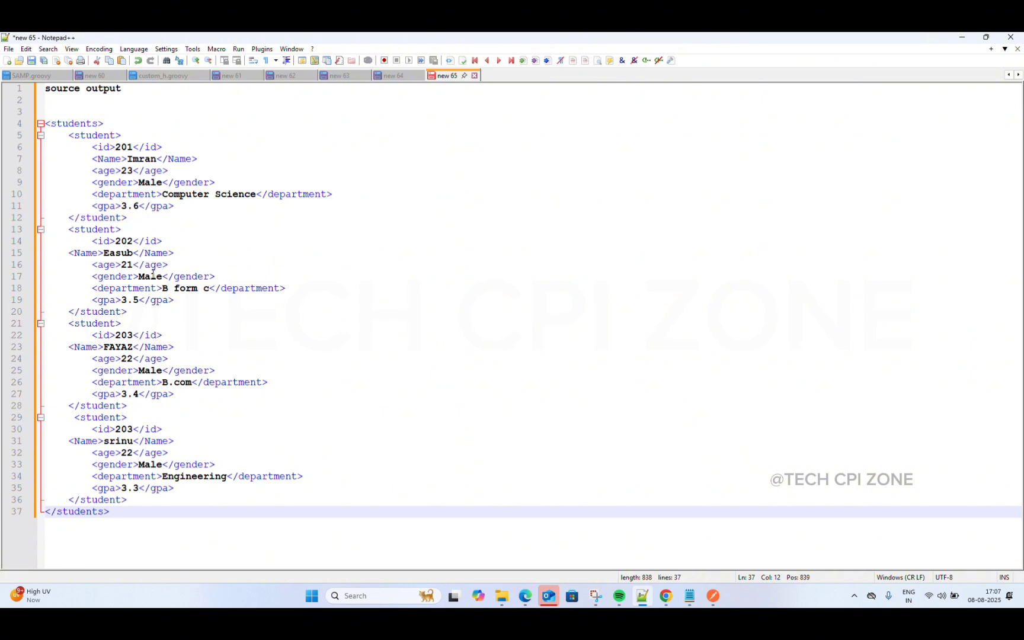
# Step: Clear the first student's age 23, id 201, Name Imran, gender, department and gpa 3.6, leaving empty tags
pyautogui.click(135, 169)
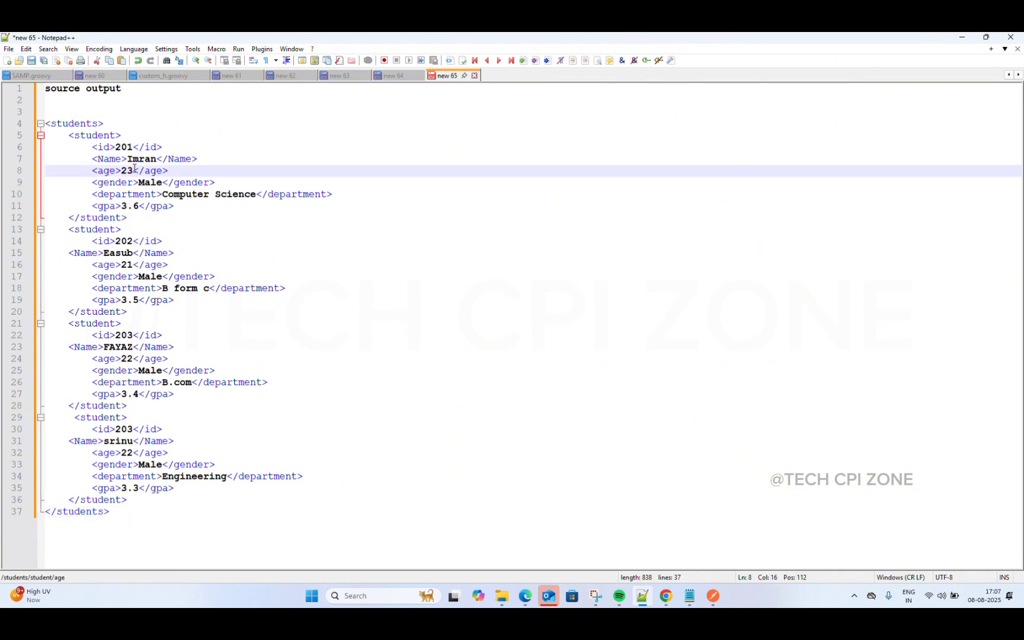
pyautogui.press('BackSpace')
pyautogui.press('BackSpace')
pyautogui.press('Up')
pyautogui.press('Up')
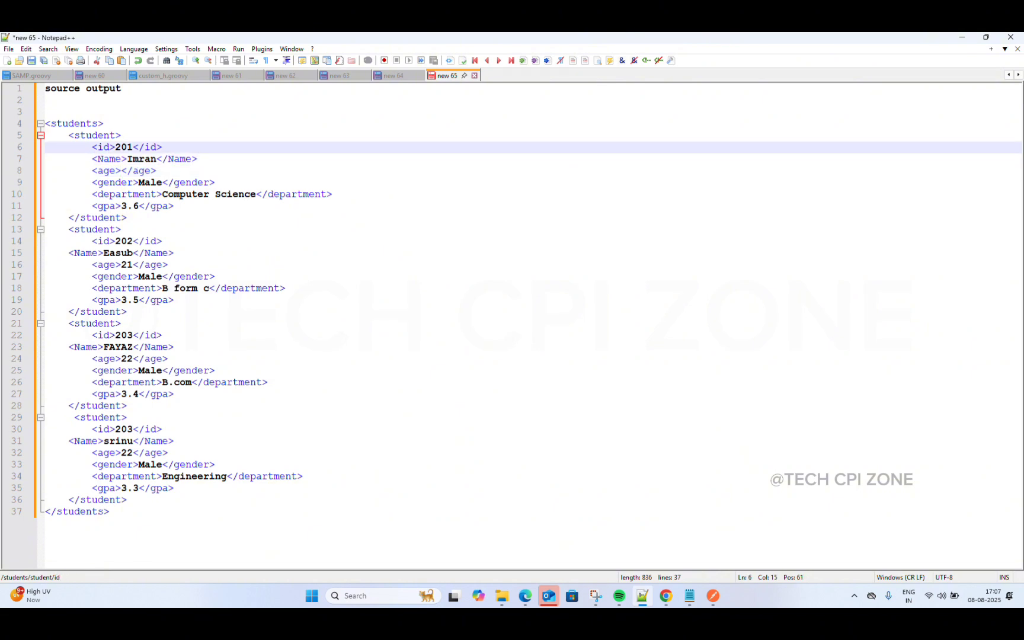
pyautogui.press('BackSpace')
pyautogui.press('BackSpace')
pyautogui.press('BackSpace')
pyautogui.press('Down')
pyautogui.press('Right')
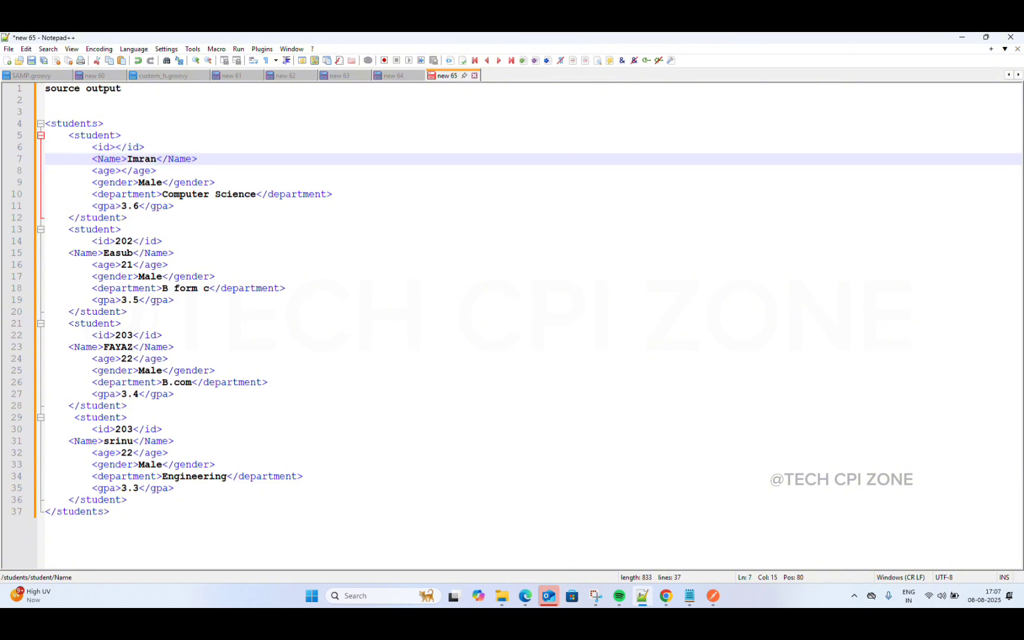
pyautogui.press('Right')
pyautogui.press('Right')
pyautogui.press('BackSpace')
pyautogui.press('BackSpace')
pyautogui.press('BackSpace')
pyautogui.press('BackSpace')
pyautogui.press('BackSpace')
pyautogui.press('Down')
pyautogui.press('Down')
pyautogui.press('Right')
pyautogui.press('Right')
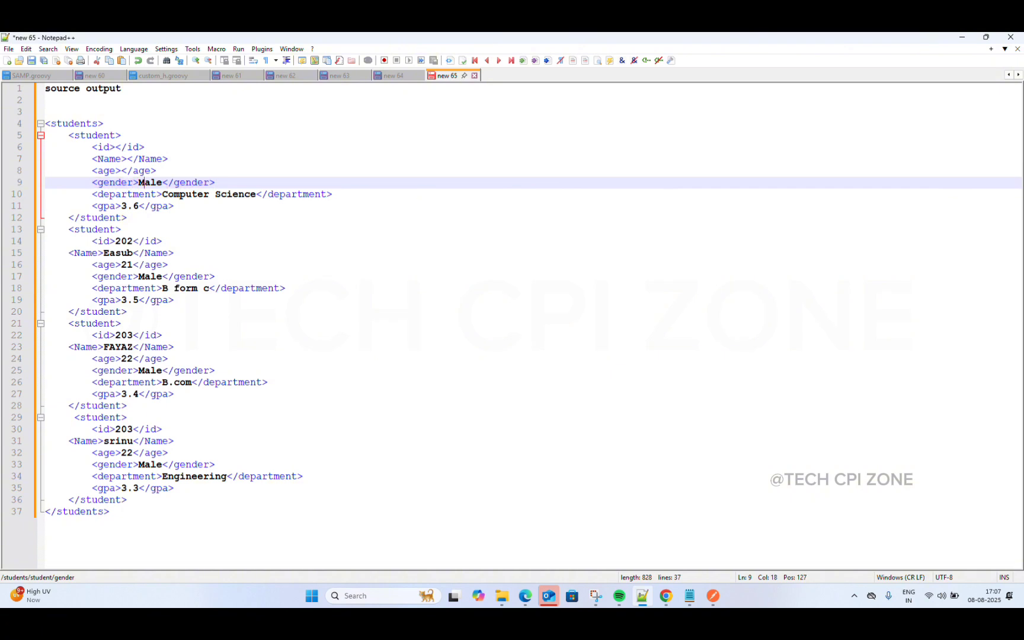
pyautogui.press('BackSpace')
pyautogui.press('BackSpace')
pyautogui.press('BackSpace')
pyautogui.press('BackSpace')
pyautogui.press('Down')
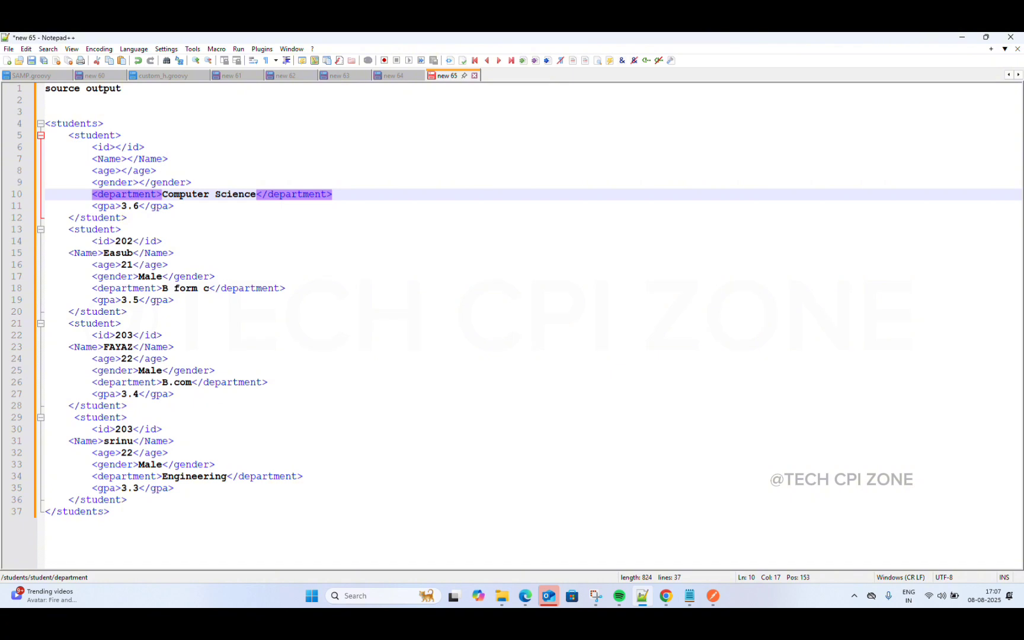
pyautogui.press('Right')
pyautogui.press('Right')
pyautogui.press('Right')
pyautogui.press('Right')
pyautogui.press('Right')
pyautogui.press('Right')
pyautogui.press('Right')
pyautogui.press('Right')
pyautogui.press('Right')
pyautogui.press('Right')
pyautogui.press('Right')
pyautogui.press('Right')
pyautogui.press('Right')
pyautogui.press('Right')
pyautogui.press('Right')
pyautogui.press('Right')
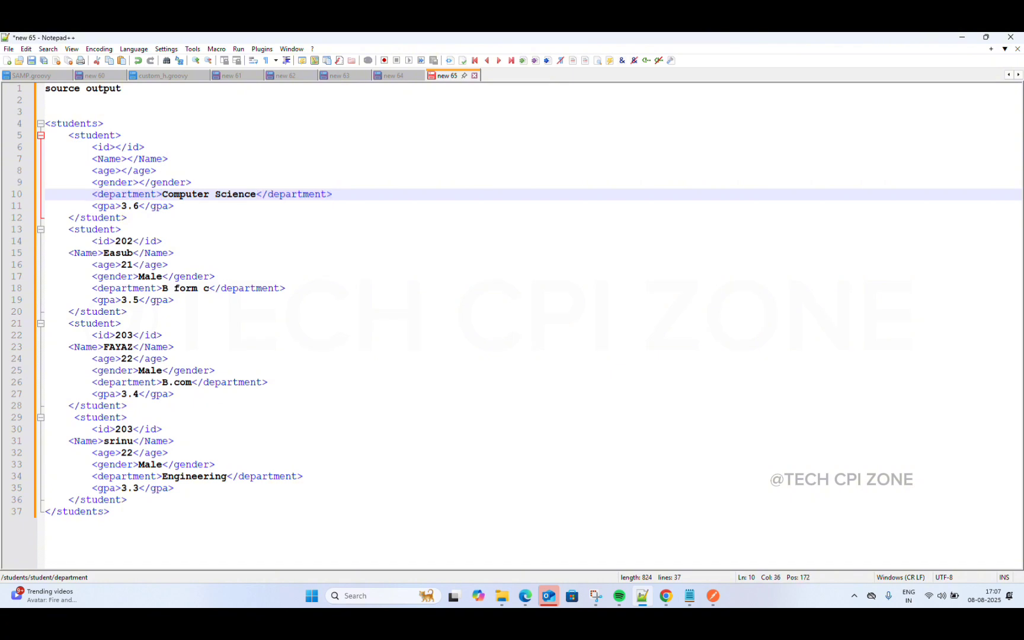
pyautogui.press('BackSpace')
pyautogui.press('BackSpace')
pyautogui.press('BackSpace')
pyautogui.press('BackSpace')
pyautogui.press('BackSpace')
pyautogui.press('BackSpace')
pyautogui.press('BackSpace')
pyautogui.press('BackSpace')
pyautogui.press('BackSpace')
pyautogui.press('BackSpace')
pyautogui.press('BackSpace')
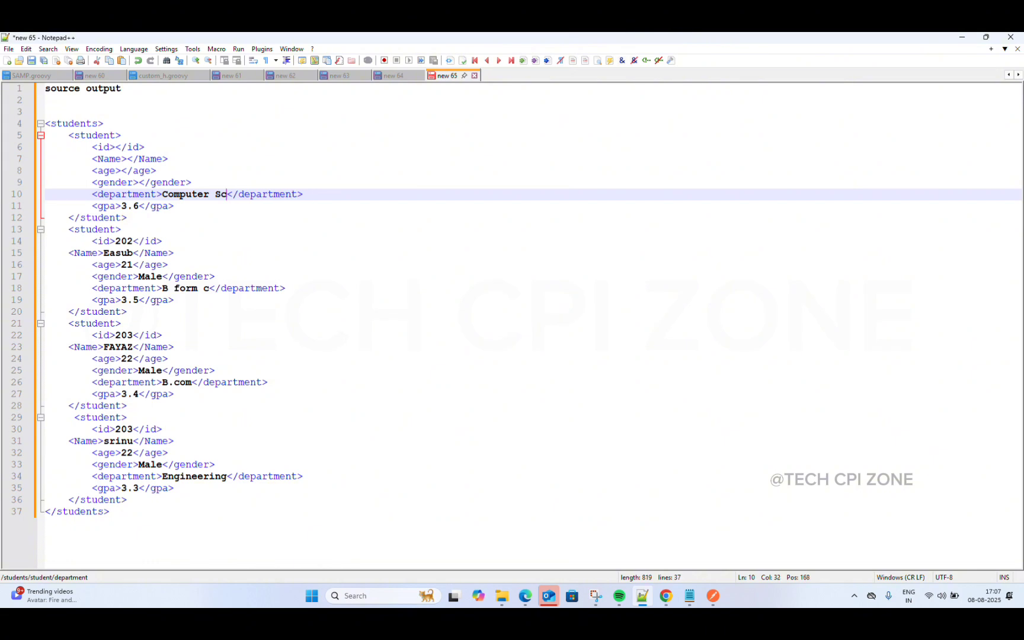
pyautogui.press('BackSpace')
pyautogui.press('BackSpace')
pyautogui.press('BackSpace')
pyautogui.press('BackSpace')
pyautogui.press('BackSpace')
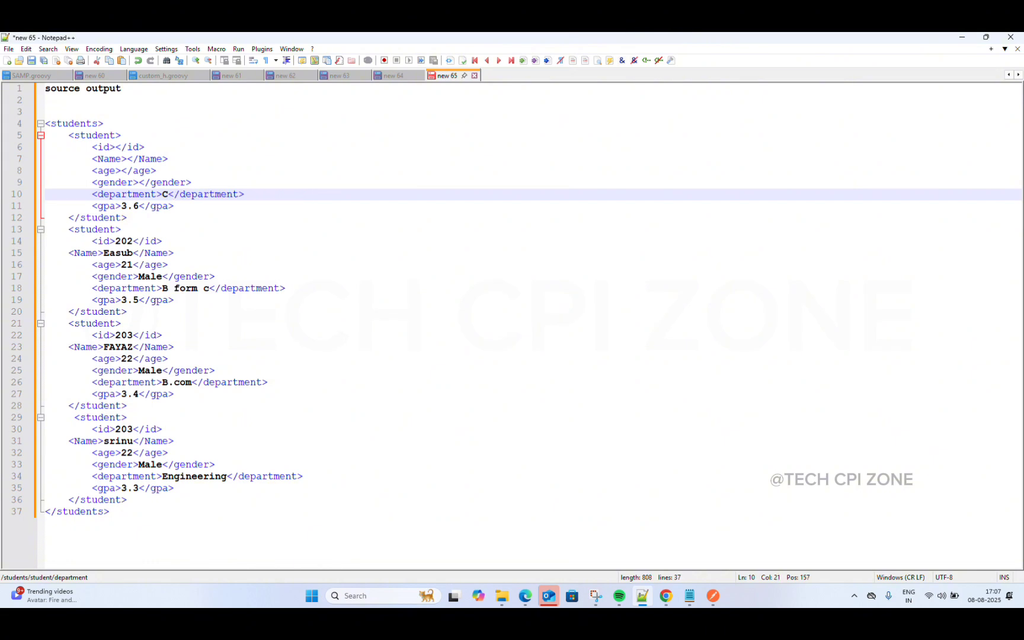
pyautogui.press('Down')
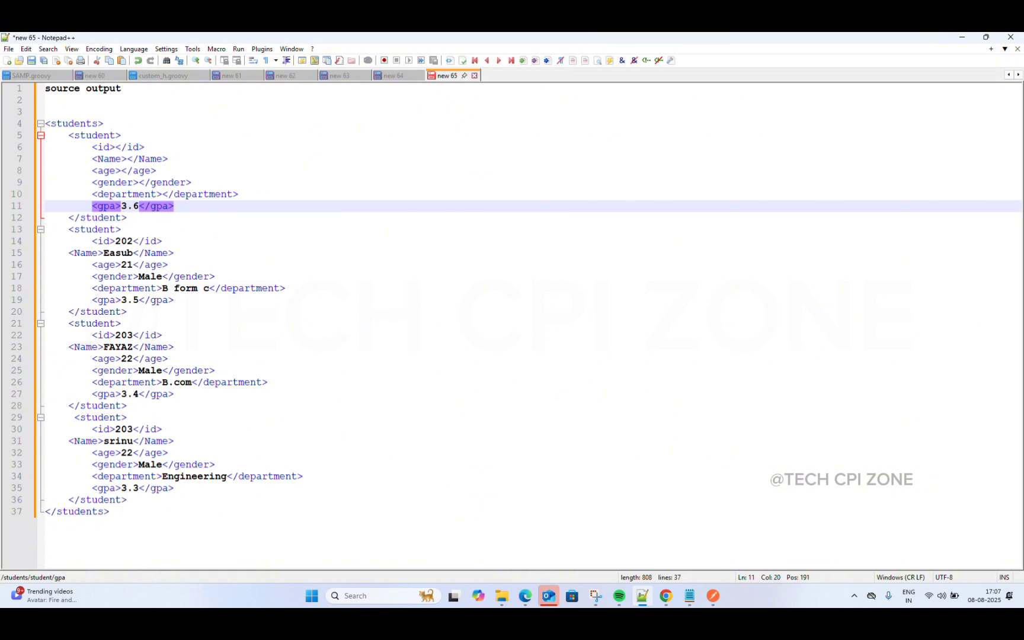
pyautogui.press('Left')
pyautogui.press('Left')
pyautogui.press('Left')
pyautogui.press('BackSpace')
pyautogui.press('BackSpace')
pyautogui.press('BackSpace')
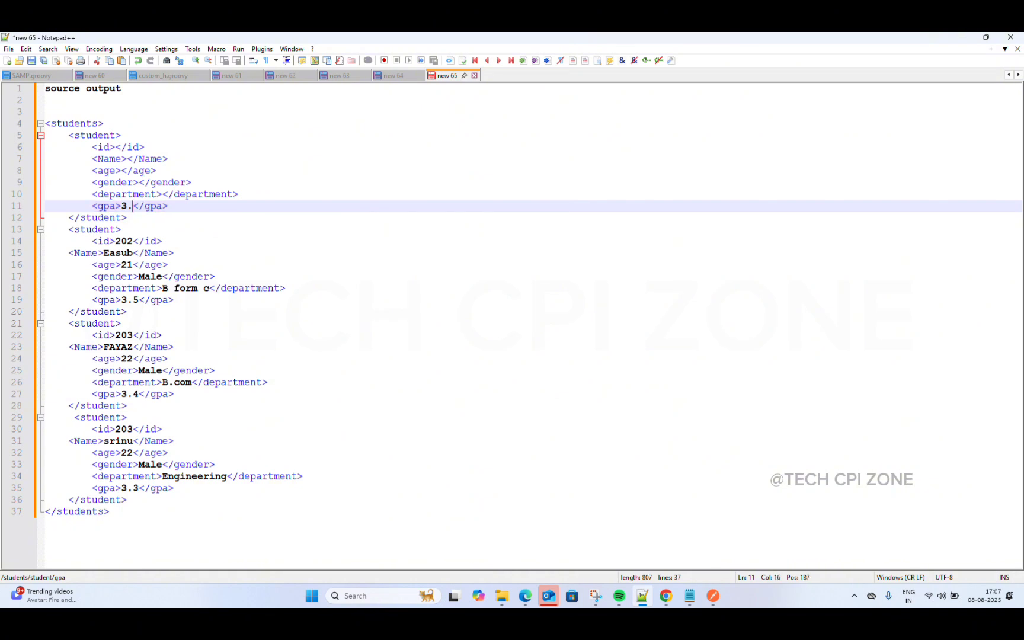
# Step: Empty the second student's id 202, name Easub, age 21 and gender Male
pyautogui.press('Down')
pyautogui.press('Down')
pyautogui.press('Down')
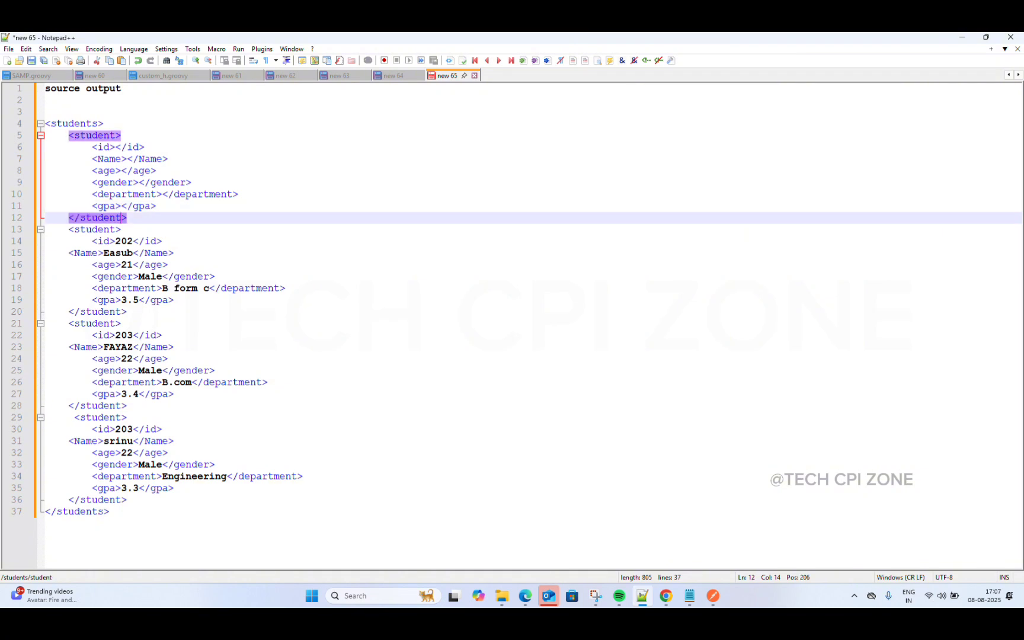
pyautogui.press('Right')
pyautogui.press('Right')
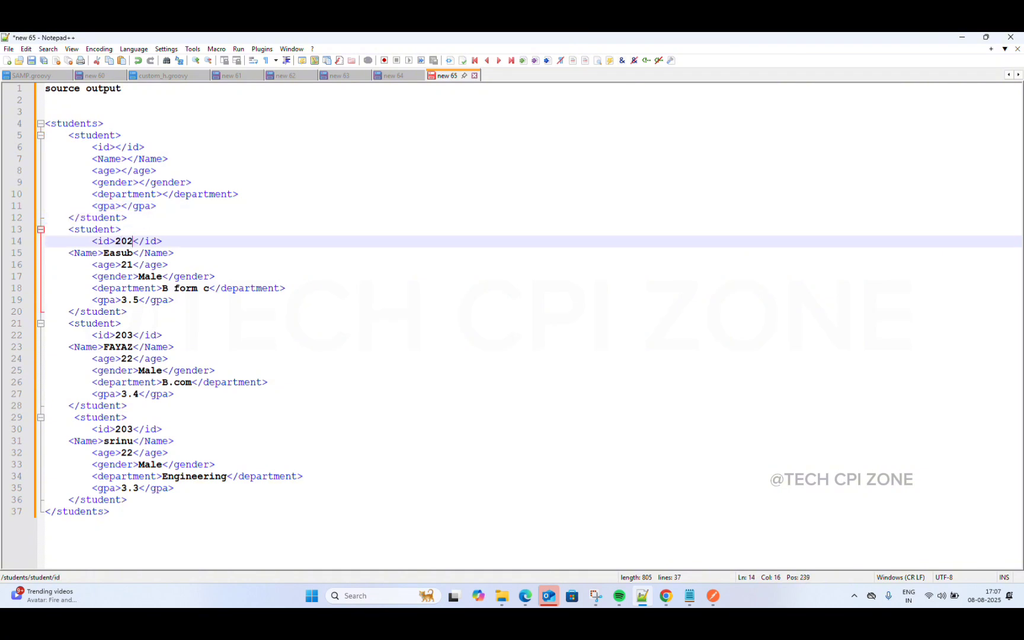
pyautogui.press('BackSpace')
pyautogui.press('BackSpace')
pyautogui.press('BackSpace')
pyautogui.press('Down')
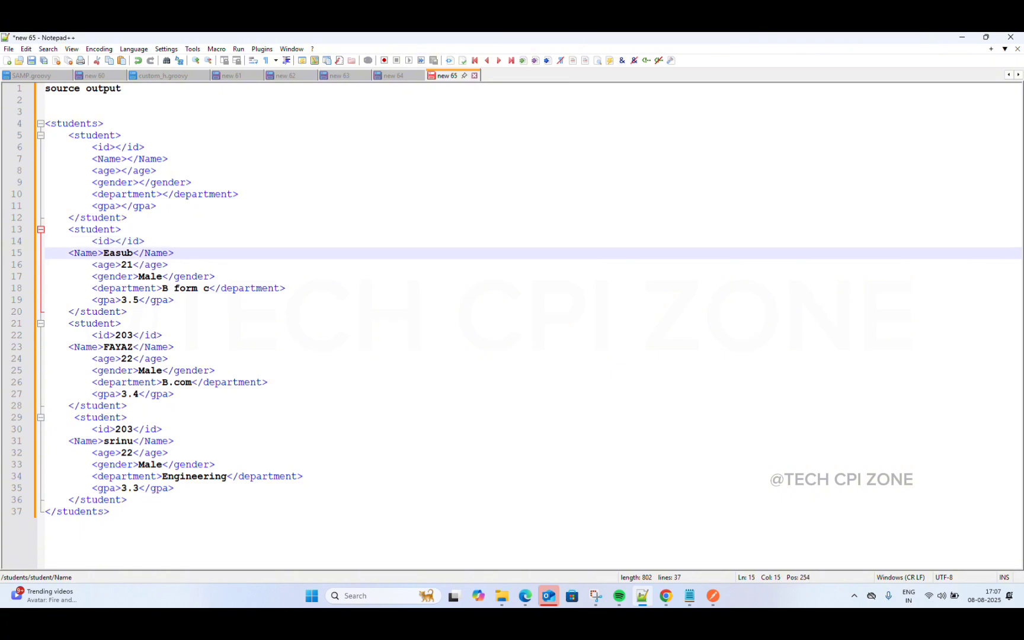
pyautogui.press('BackSpace')
pyautogui.press('BackSpace')
pyautogui.press('BackSpace')
pyautogui.press('BackSpace')
pyautogui.press('BackSpace')
pyautogui.press('Down')
pyautogui.press('Right')
pyautogui.press('Right')
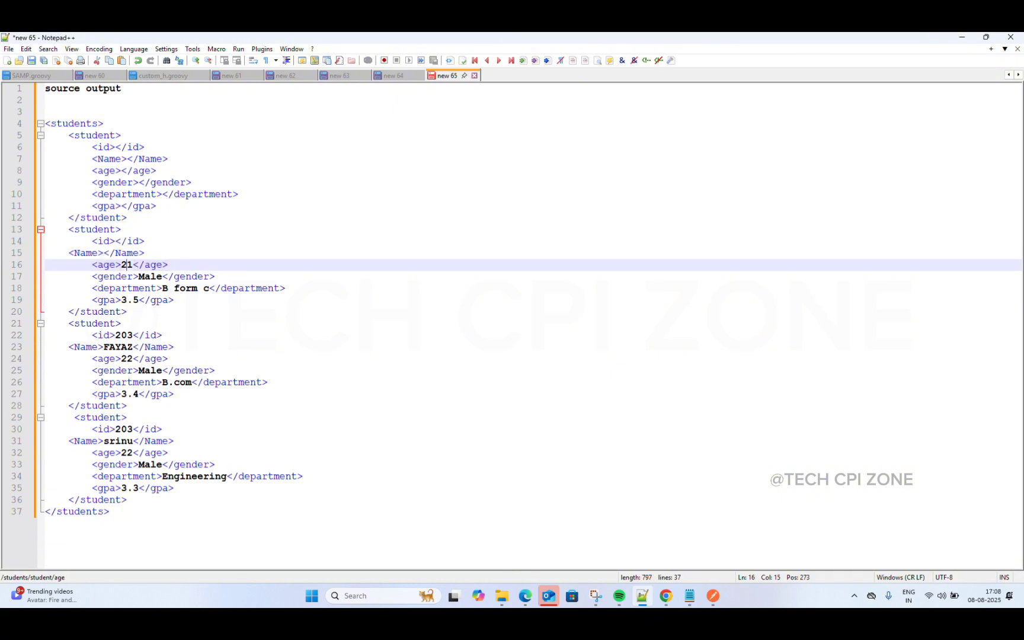
pyautogui.press('BackSpace')
pyautogui.press('BackSpace')
pyautogui.press('Down')
pyautogui.press('Right')
pyautogui.press('Right')
pyautogui.press('Right')
pyautogui.press('Right')
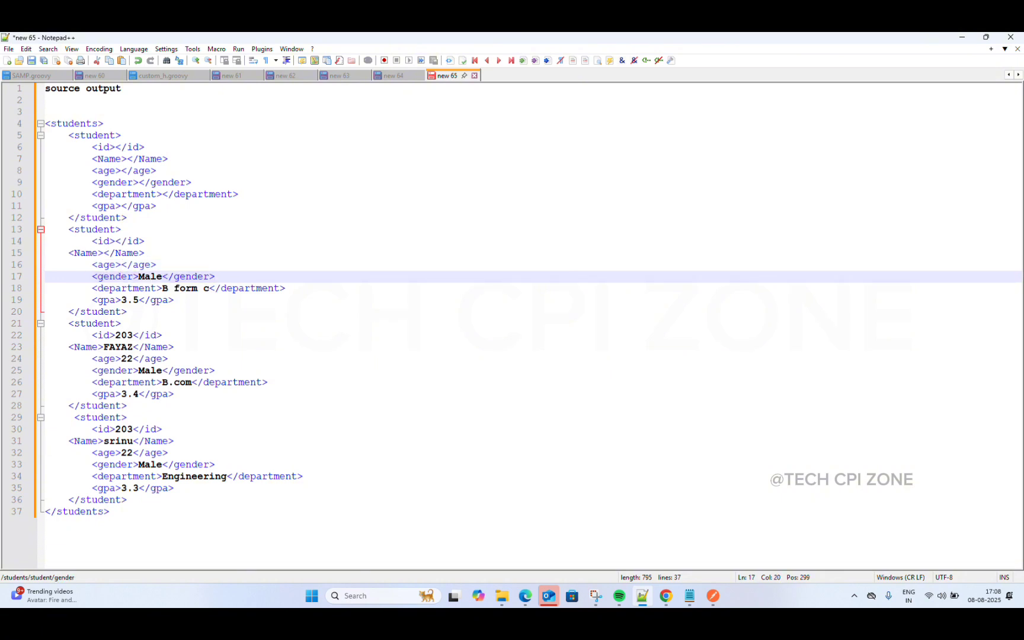
pyautogui.press('BackSpace')
pyautogui.press('BackSpace')
pyautogui.press('BackSpace')
pyautogui.press('BackSpace')
pyautogui.press('Down')
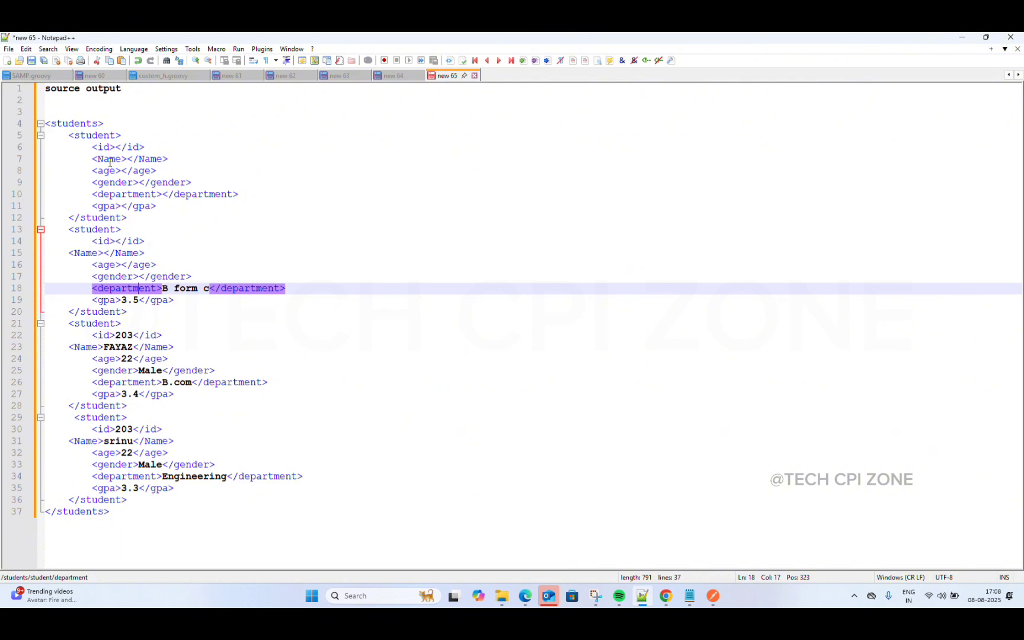
# Step: Replace the second and third students' fields with the empty-tag template
pyautogui.moveTo(93, 146); pyautogui.dragTo(165, 206)
pyautogui.hotkey('ctrl', 'c')
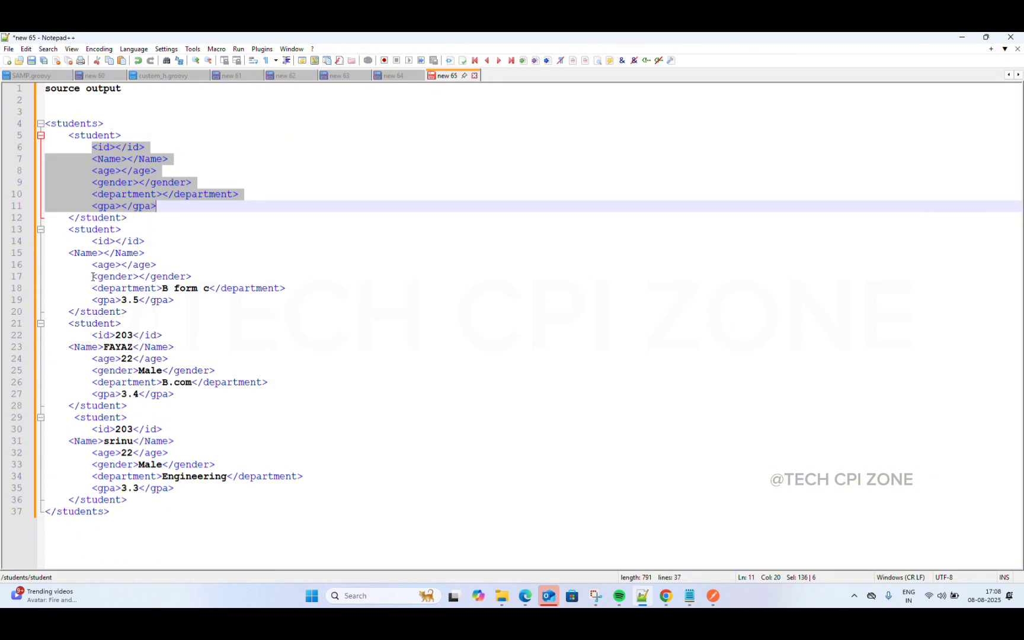
pyautogui.moveTo(95, 265); pyautogui.dragTo(184, 303)
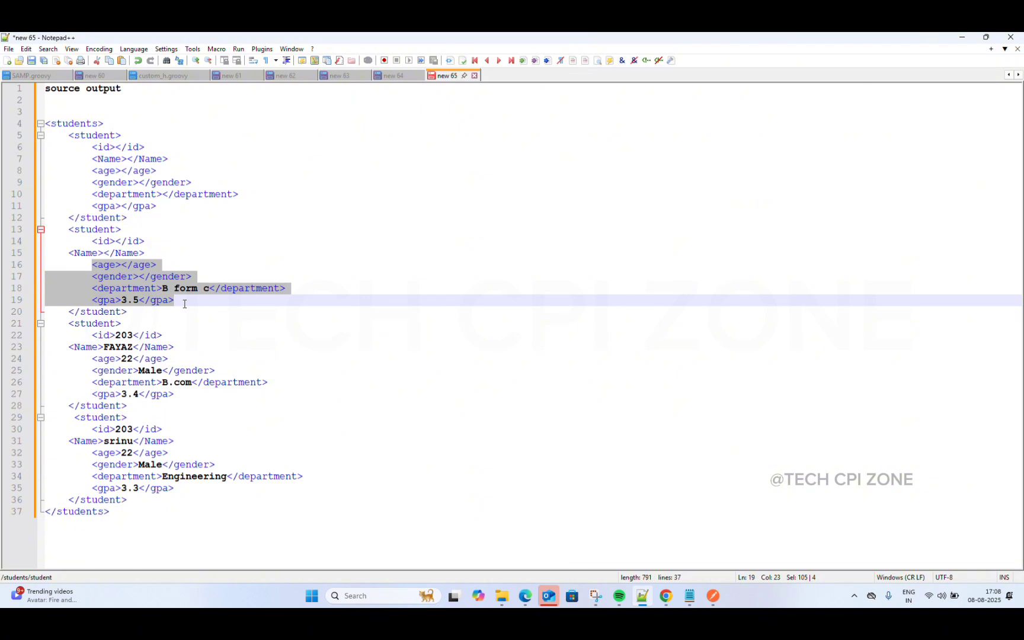
pyautogui.moveTo(92, 240); pyautogui.dragTo(232, 304)
pyautogui.hotkey('ctrl', 'v')
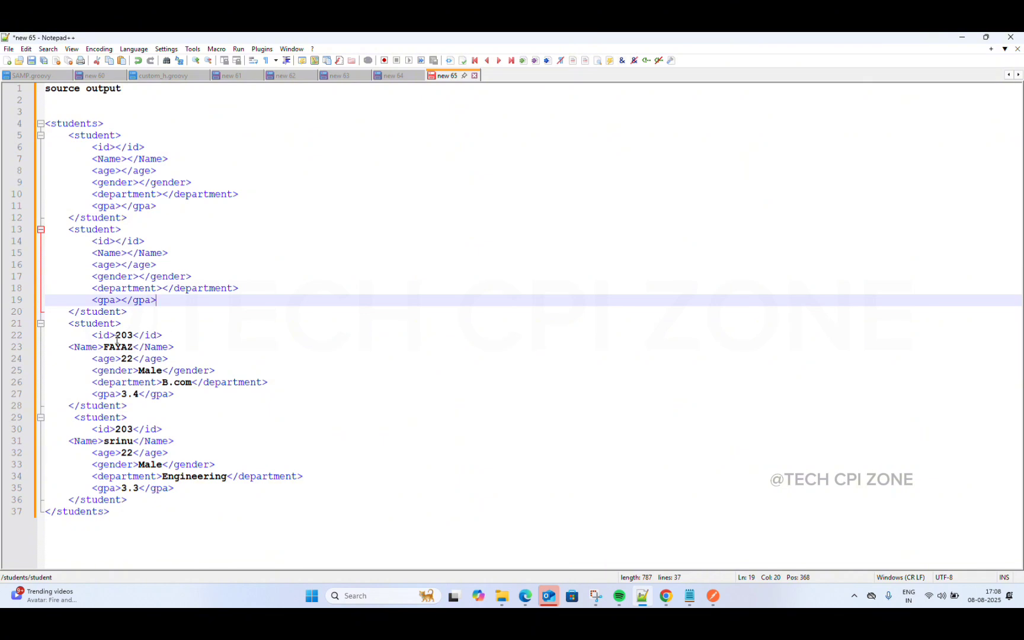
pyautogui.moveTo(94, 335); pyautogui.dragTo(182, 394)
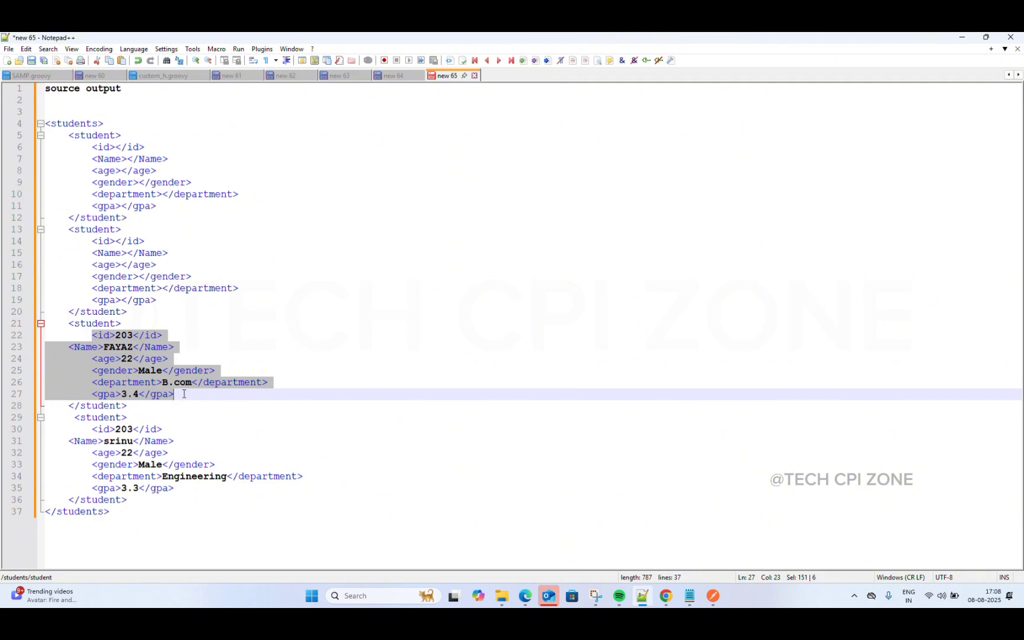
pyautogui.hotkey('ctrl', 'v')
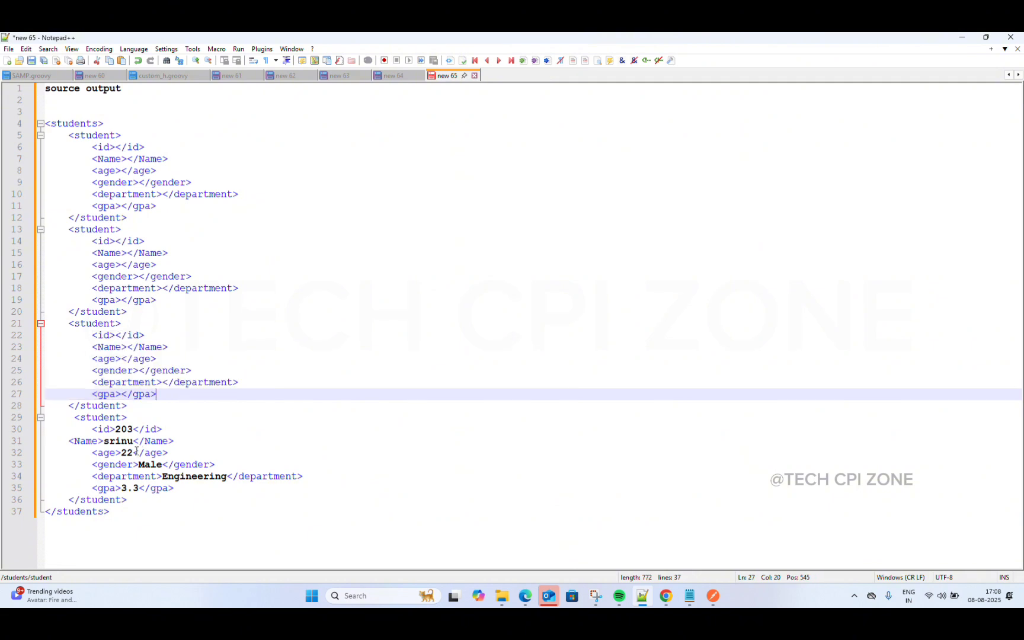
# Step: Empty the fourth student's fields, then switch to the 'new 64' source input tab
pyautogui.moveTo(89, 428); pyautogui.dragTo(244, 492)
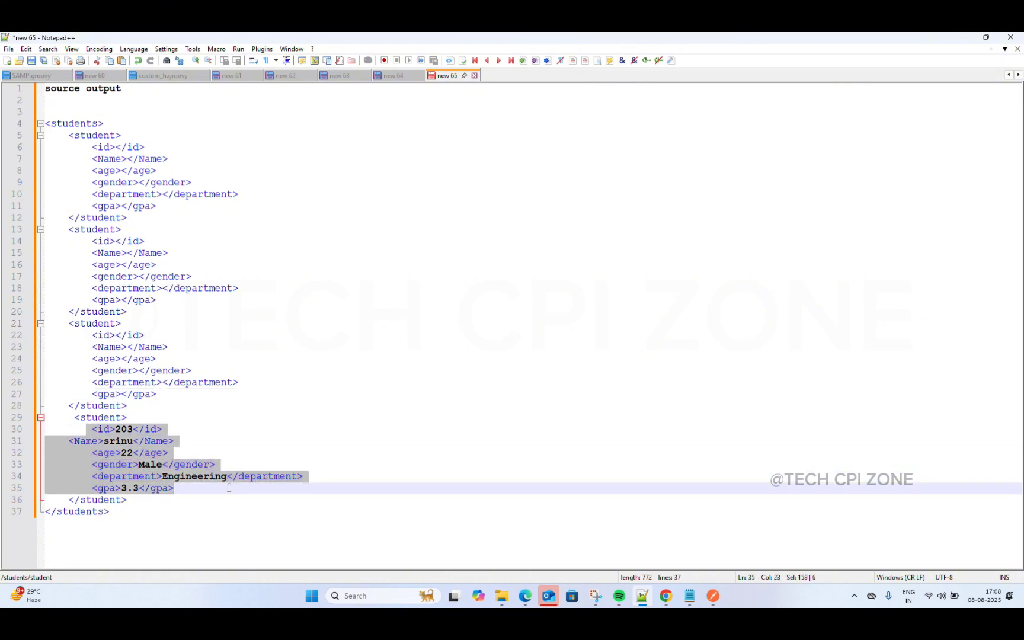
pyautogui.hotkey('ctrl', 'v')
pyautogui.click(316, 377)
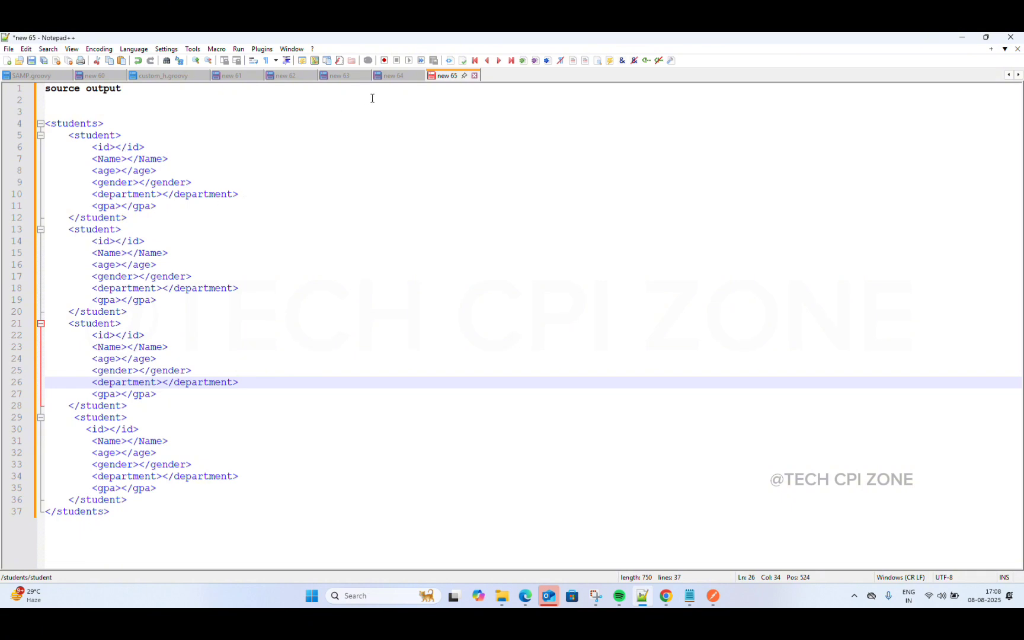
pyautogui.click(393, 76)
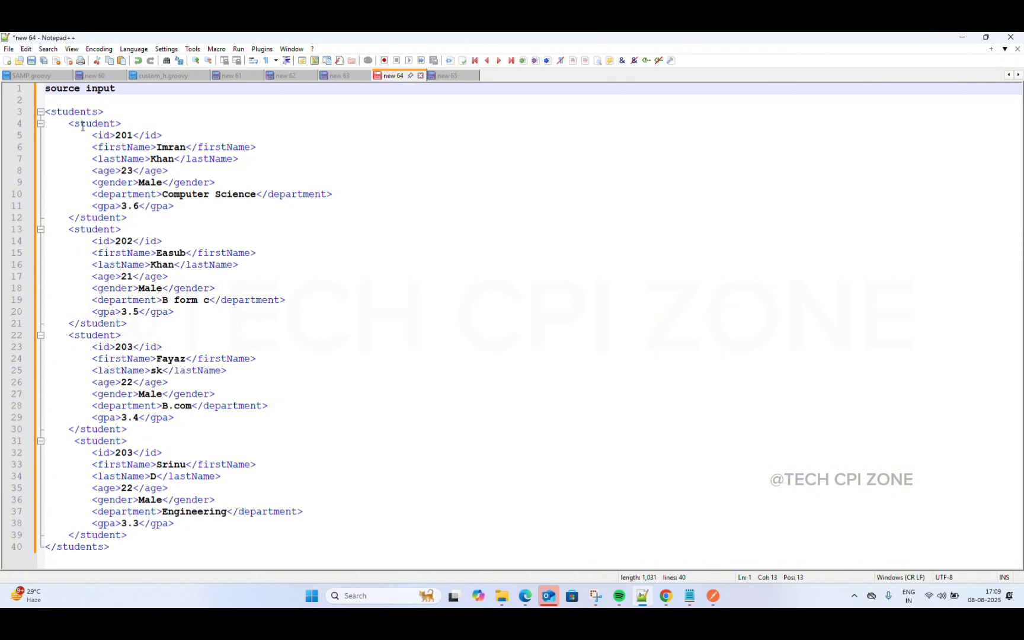
# Step: Review the source input students XML, then minimize Notepad++ to return to the browser
pyautogui.click(47, 111)
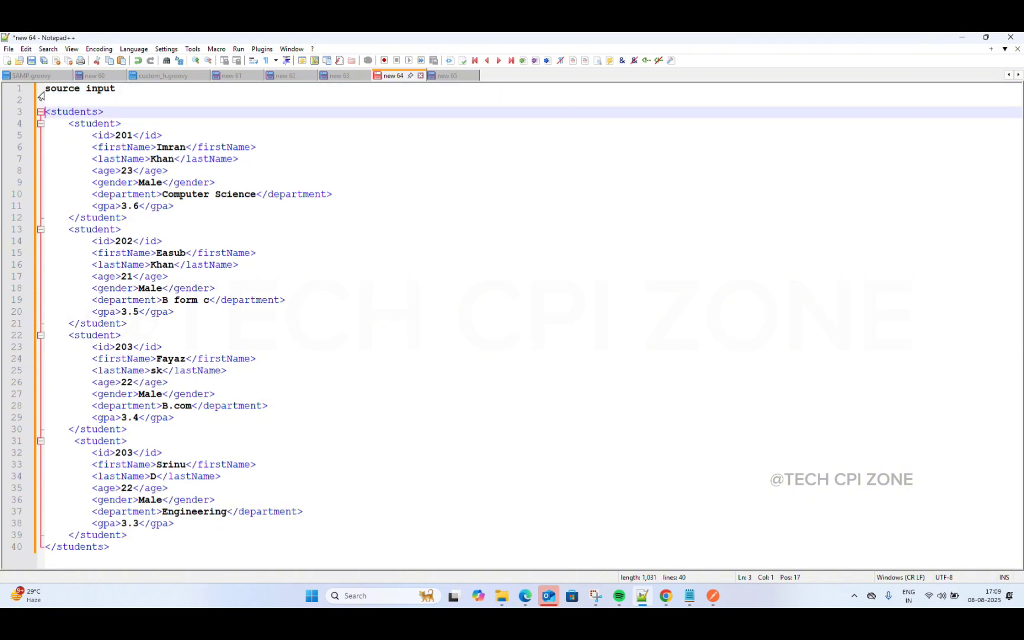
pyautogui.moveTo(46, 87); pyautogui.dragTo(121, 88)
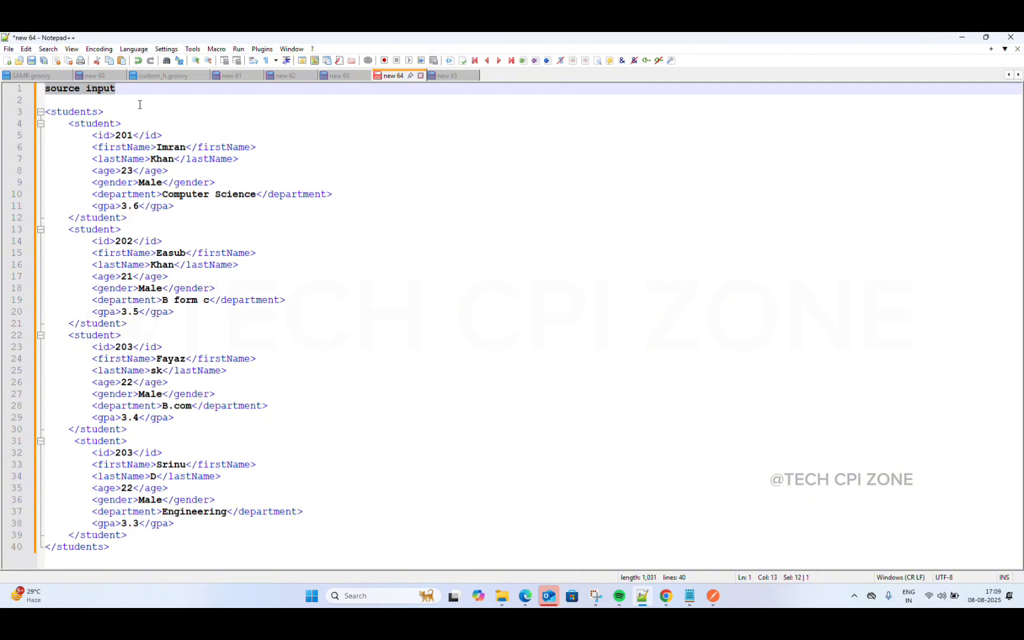
pyautogui.click(183, 127)
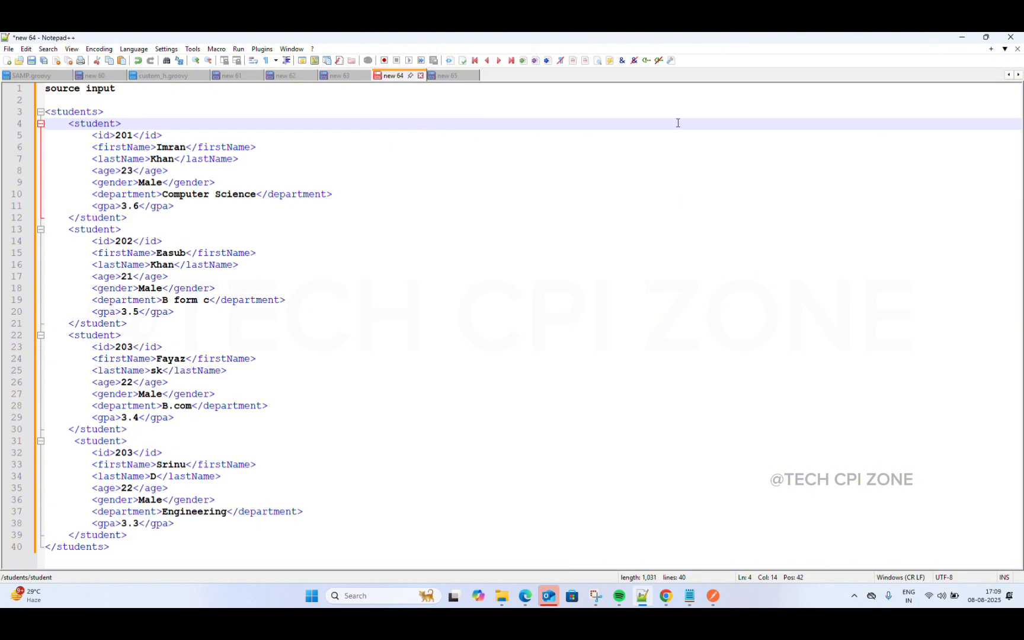
pyautogui.click(962, 37)
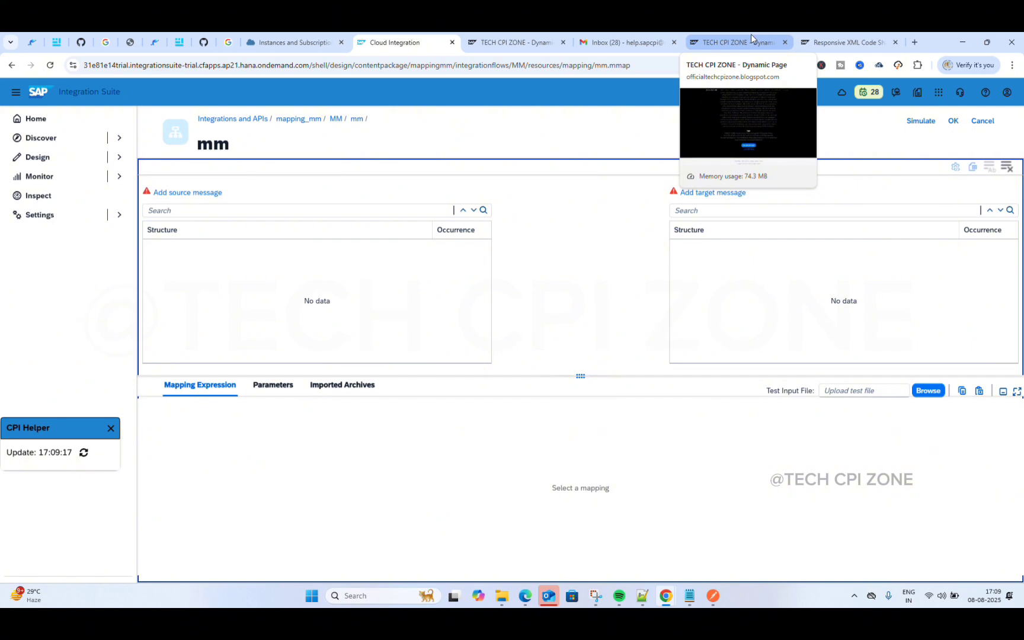
# Step: Open the TECH CPI ZONE Message Mapping shared code page and review the MM source input and output XML
pyautogui.click(769, 38)
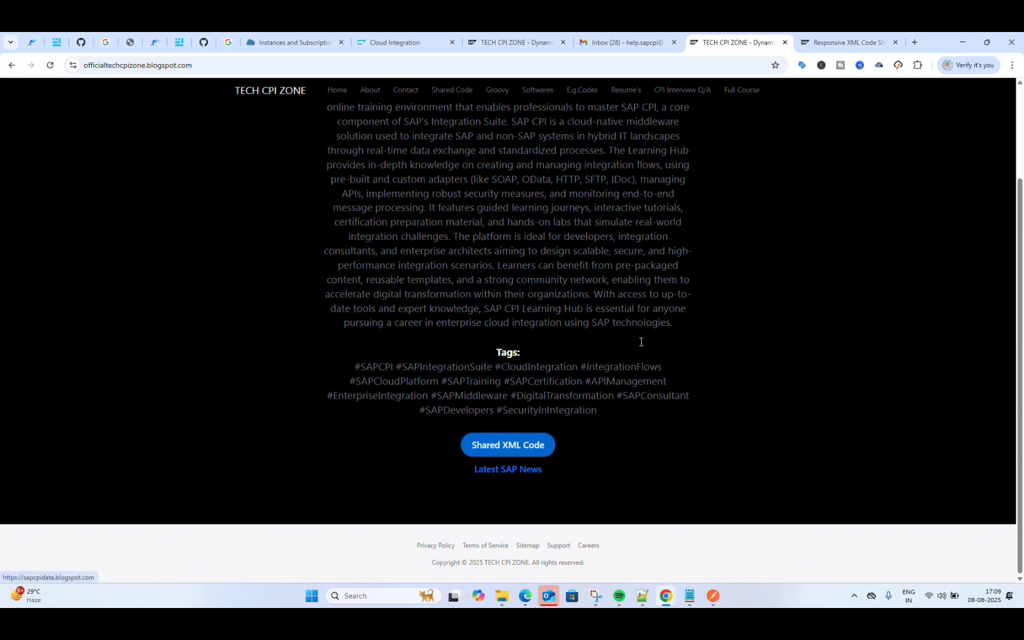
pyautogui.click(821, 40)
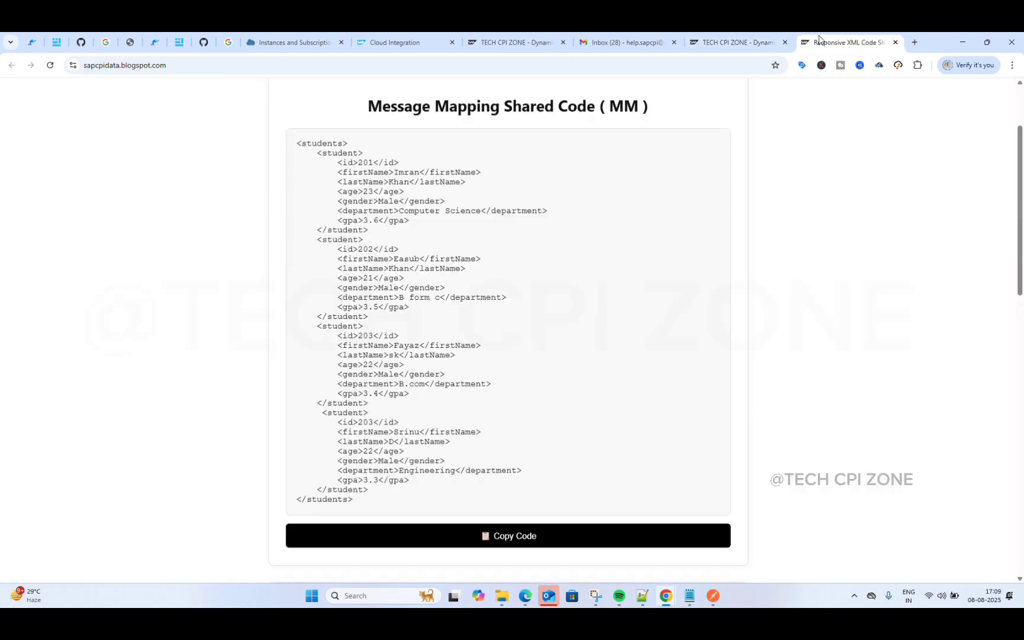
pyautogui.scroll(-1, 560, 249)
pyautogui.scroll(-4, 554, 293)
pyautogui.scroll(6, 553, 293)
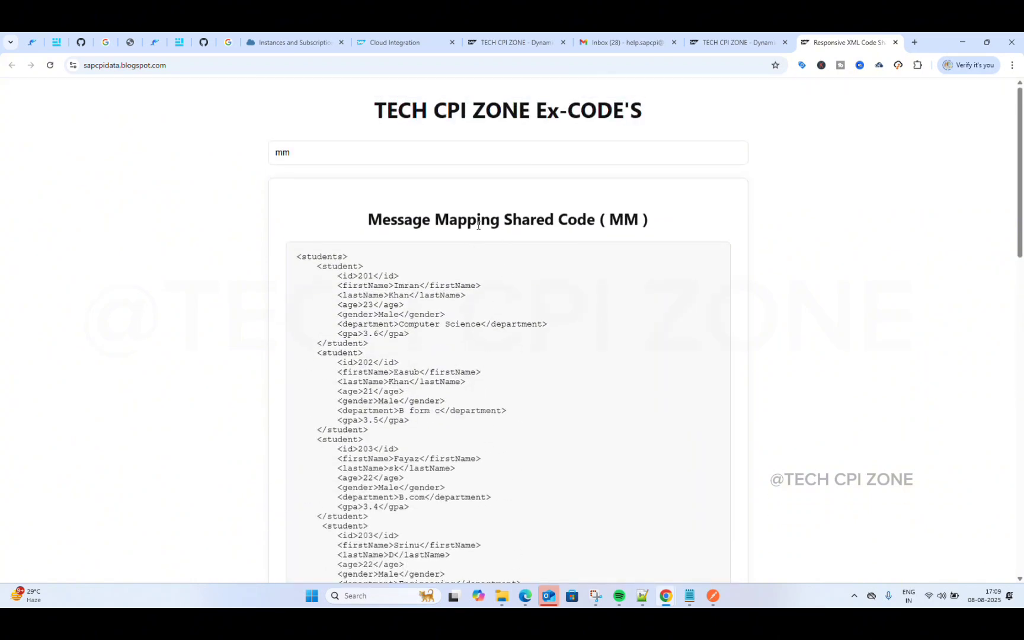
pyautogui.scroll(-1, 478, 224)
pyautogui.scroll(-7, 478, 224)
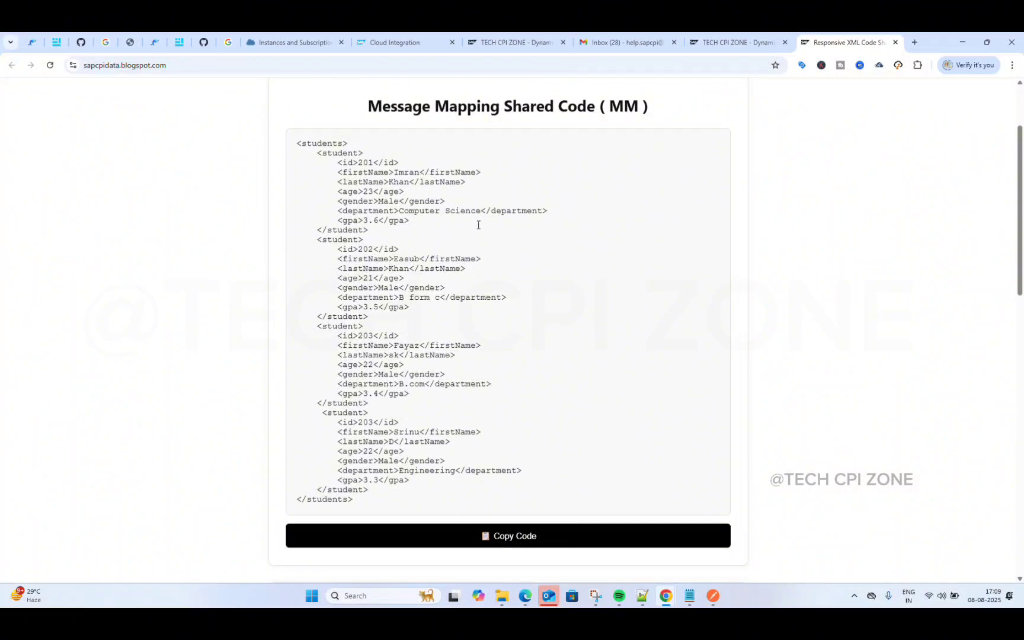
pyautogui.scroll(5, 478, 227)
pyautogui.scroll(-8, 479, 229)
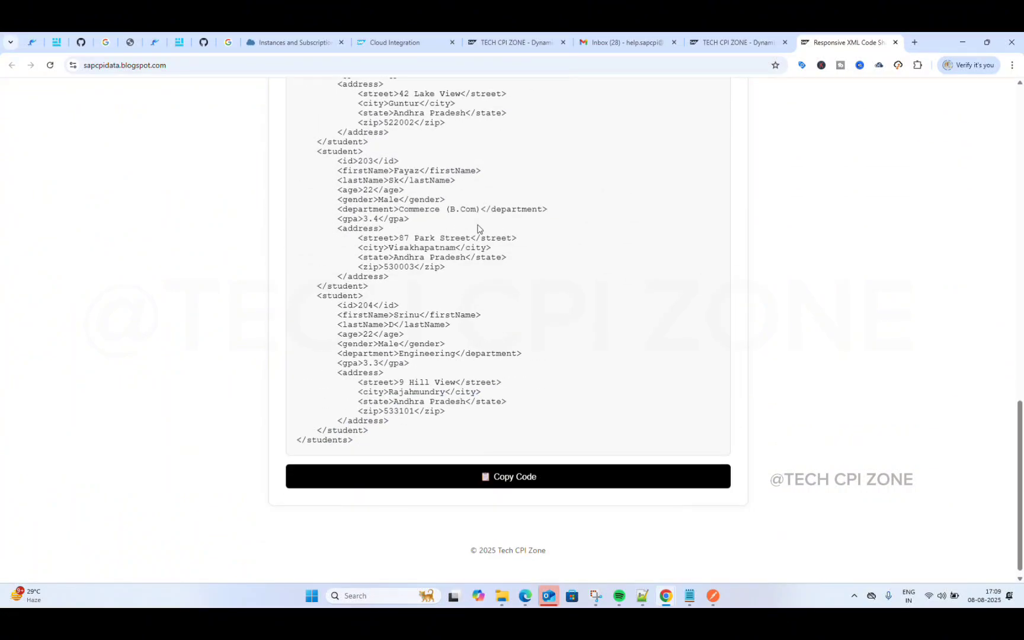
pyautogui.scroll(8, 478, 225)
pyautogui.scroll(3, 478, 225)
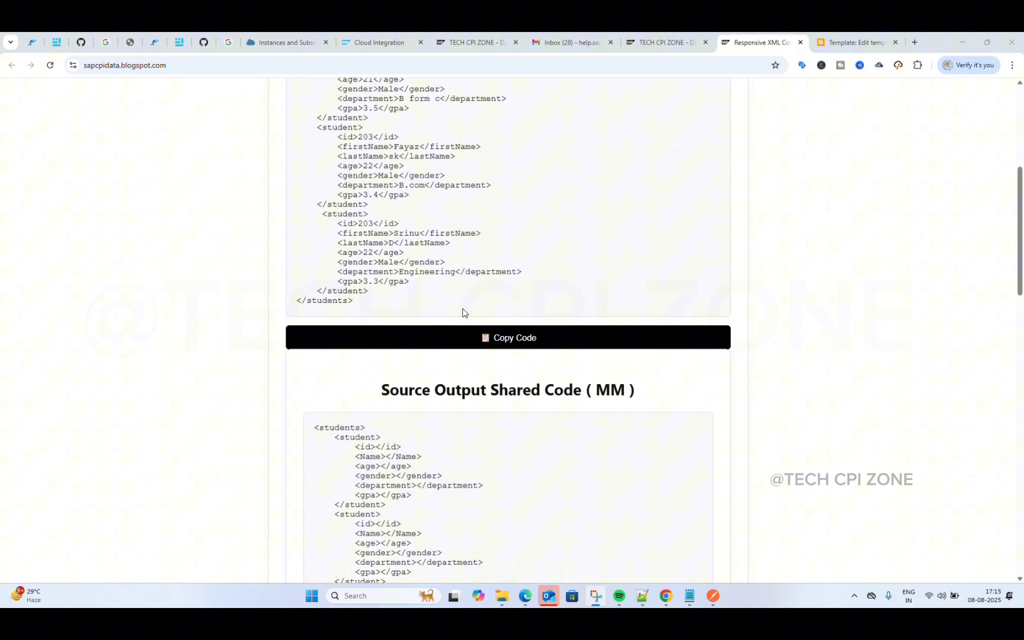
pyautogui.scroll(3, 462, 313)
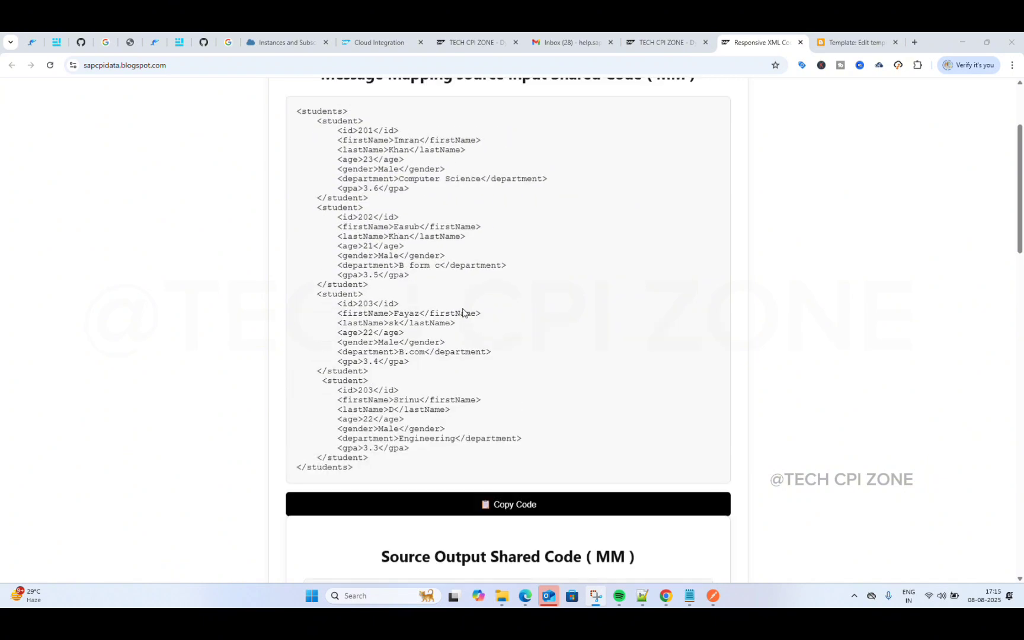
pyautogui.scroll(1, 463, 312)
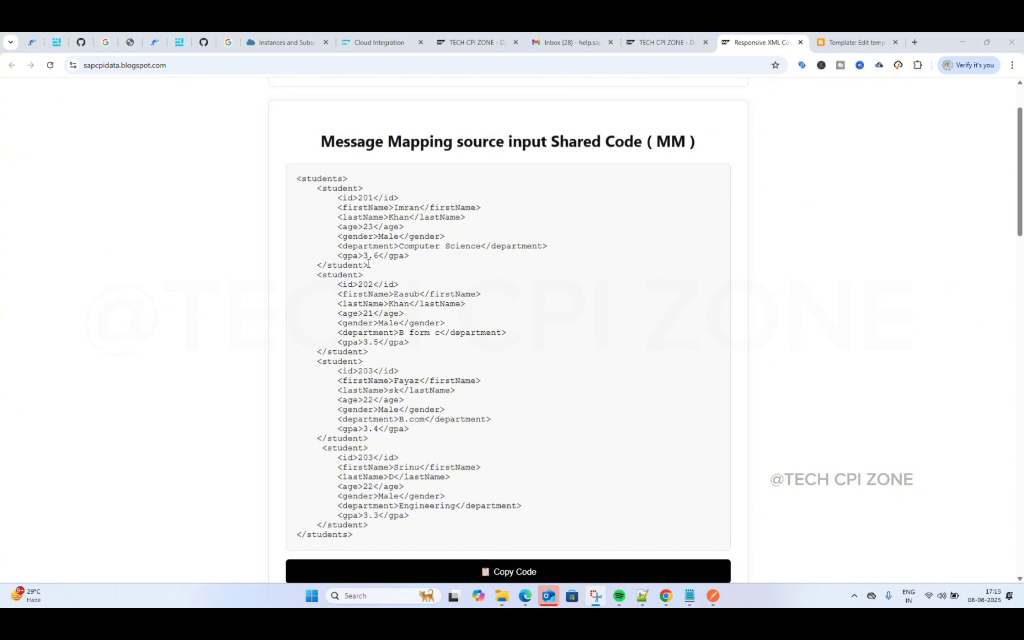
pyautogui.scroll(-1, 368, 263)
pyautogui.scroll(-7, 368, 263)
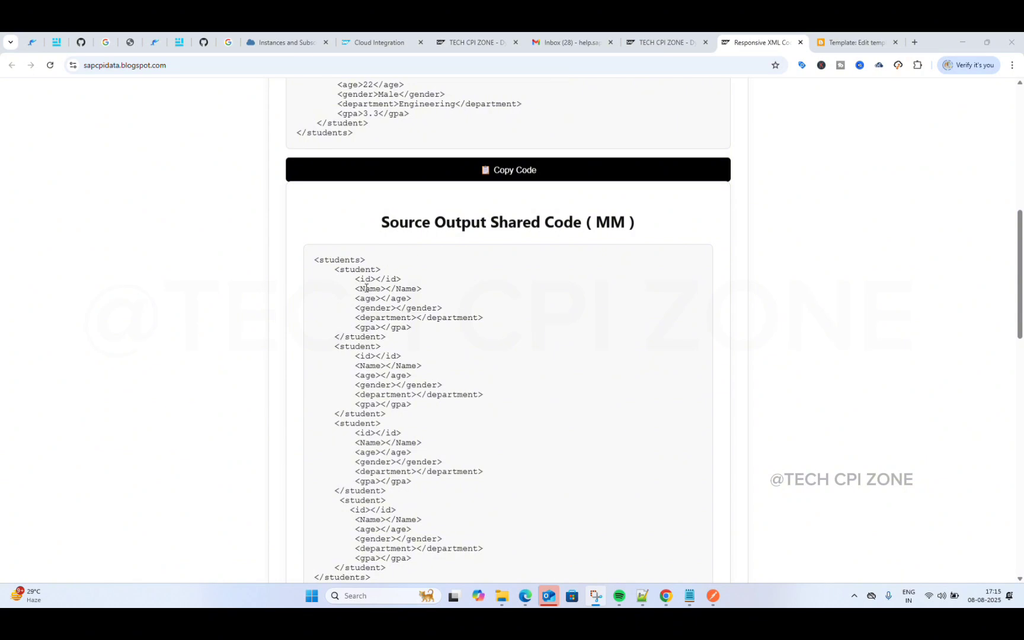
pyautogui.scroll(3, 423, 289)
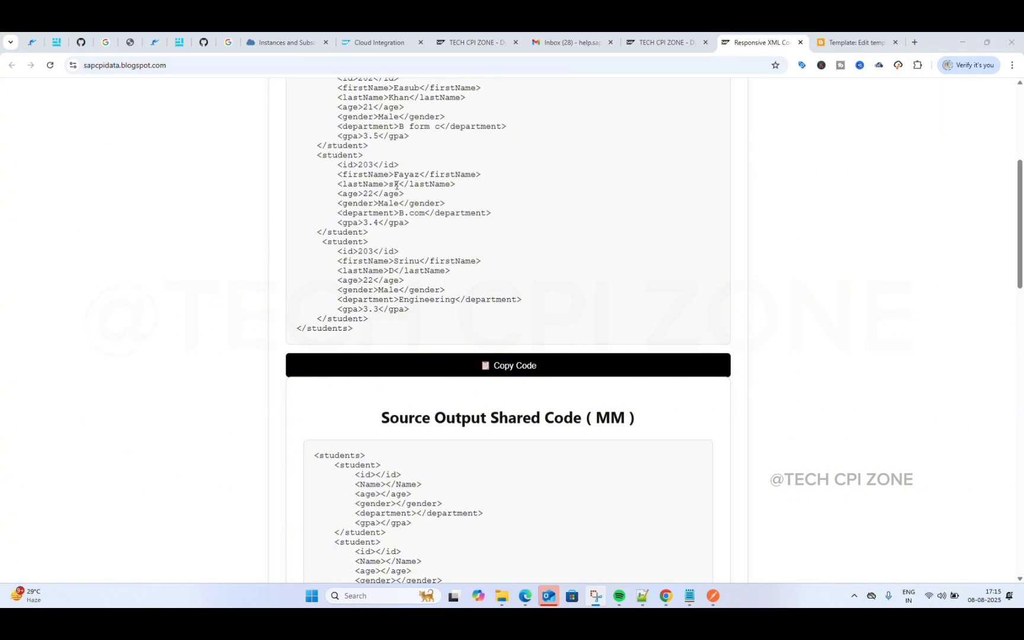
pyautogui.scroll(-3, 403, 365)
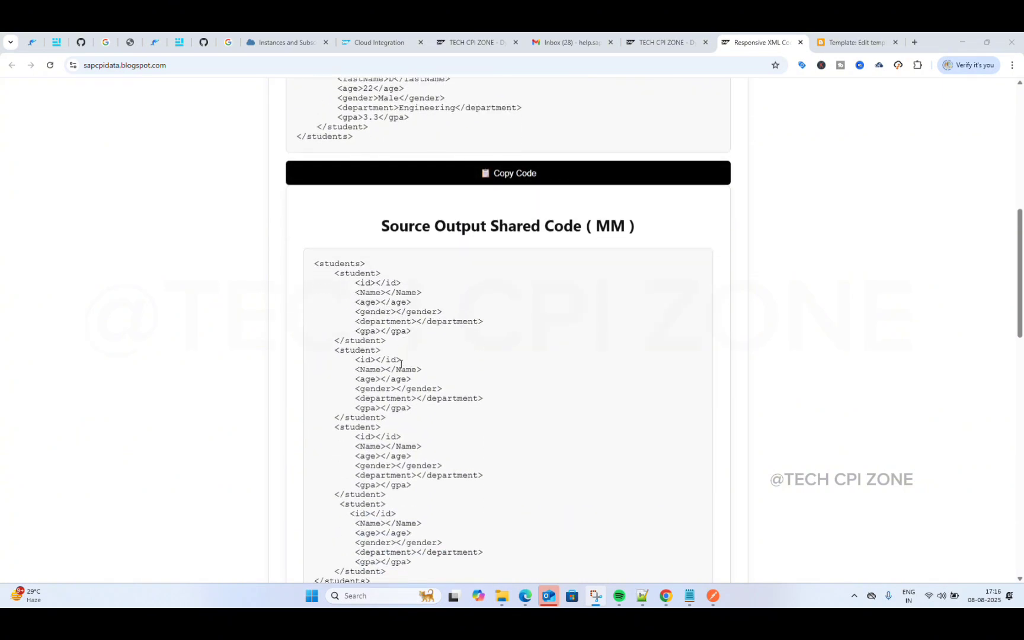
pyautogui.scroll(-3, 401, 363)
pyautogui.scroll(-3, 401, 363)
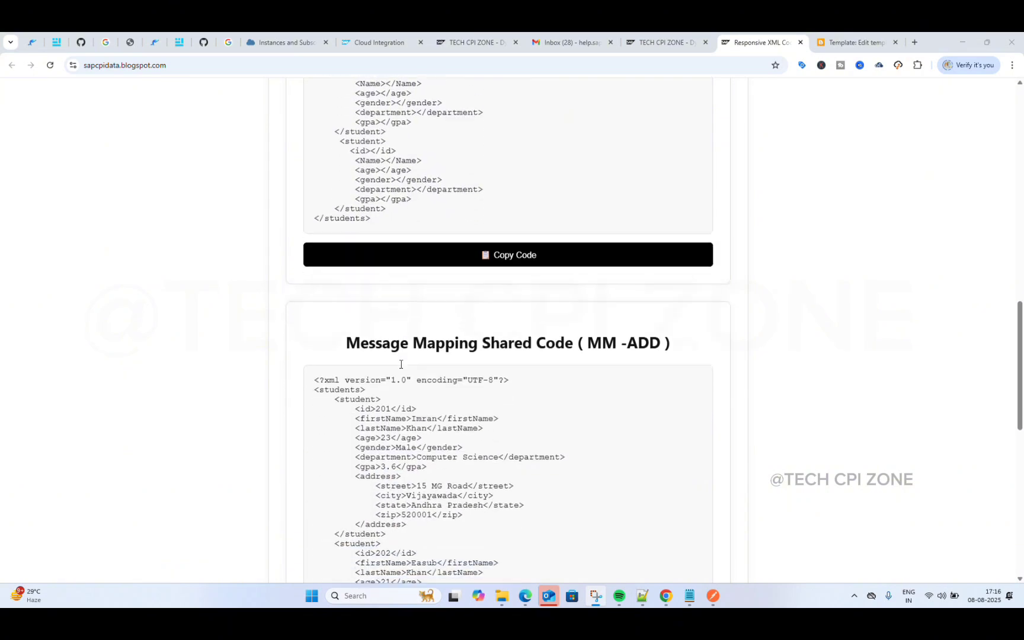
pyautogui.scroll(5, 401, 364)
pyautogui.scroll(2, 401, 364)
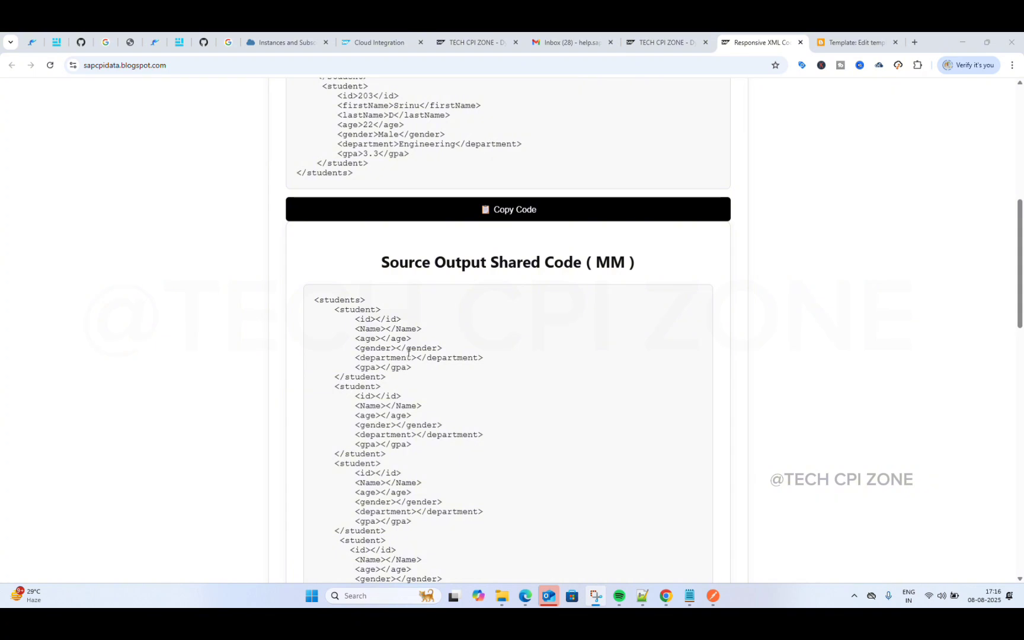
pyautogui.scroll(3, 418, 169)
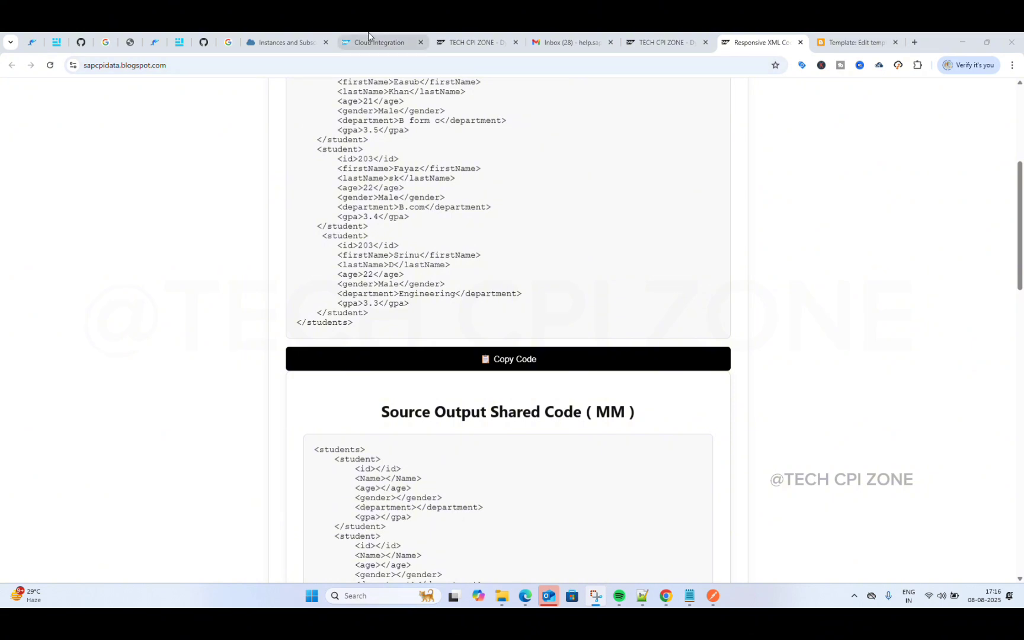
# Step: Start adding a source message to mapping mm, checking Global and Local resources for a schema
pyautogui.moveTo(368, 33)
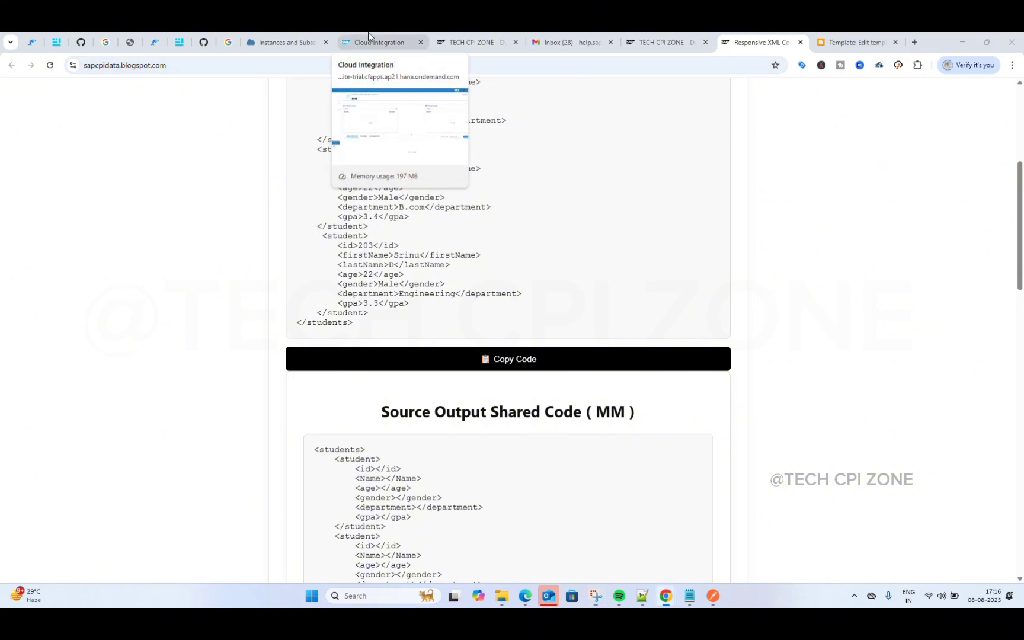
pyautogui.click(368, 35)
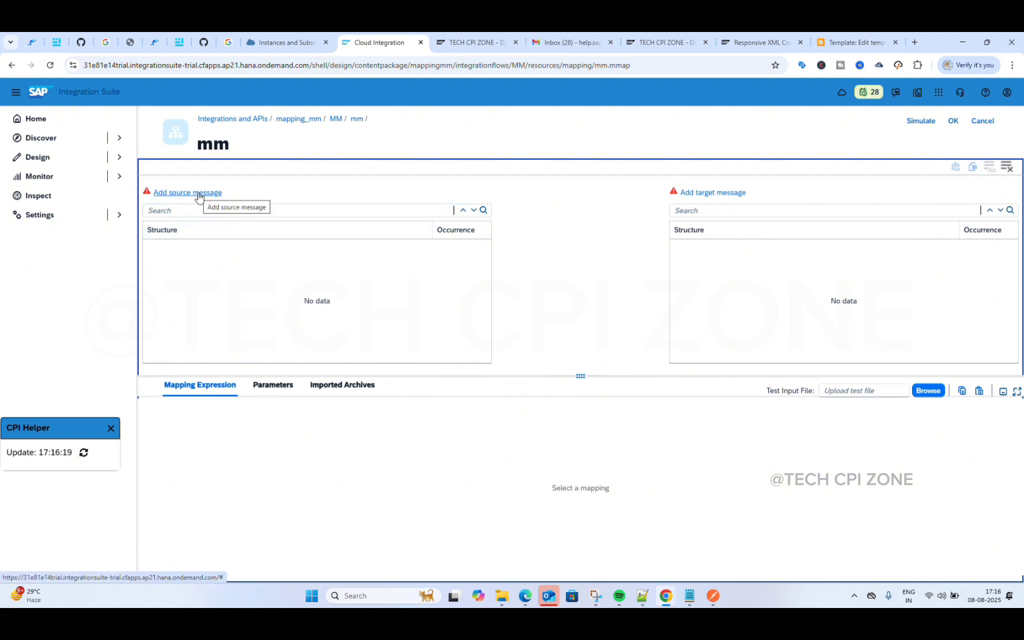
pyautogui.click(198, 195)
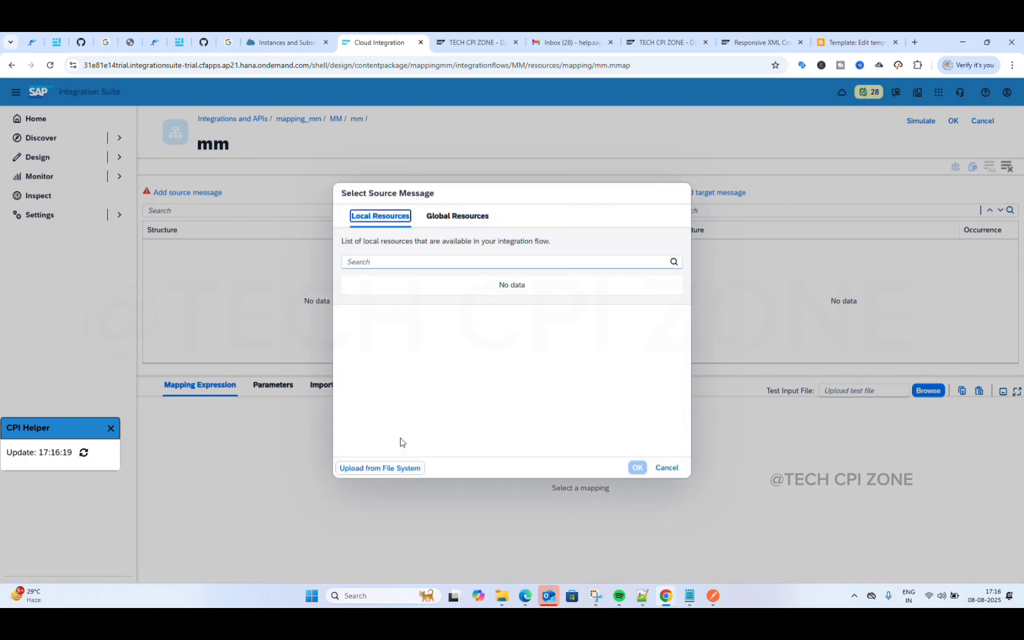
pyautogui.click(449, 217)
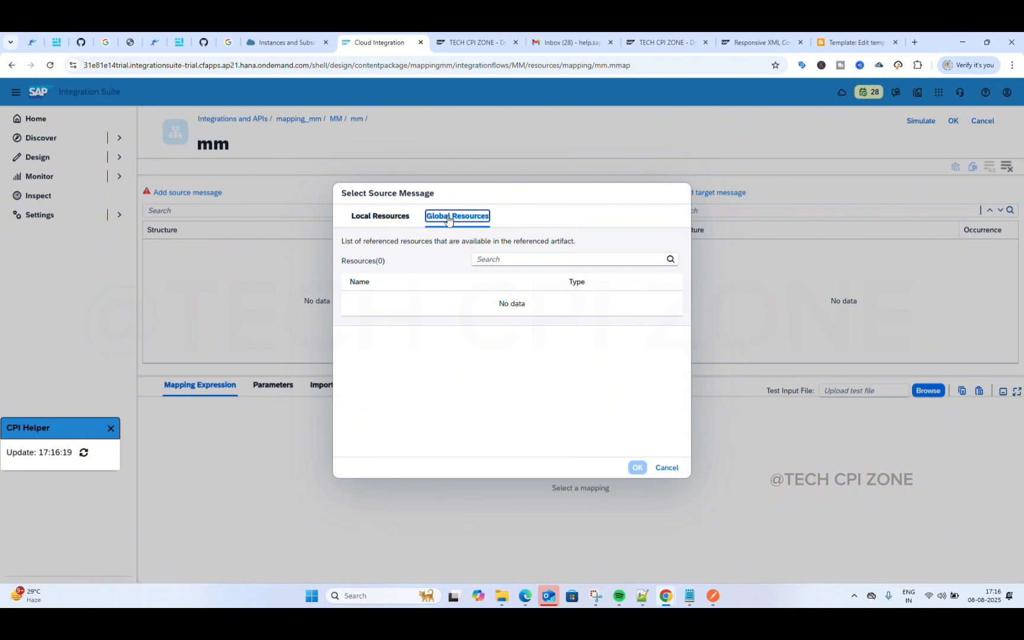
pyautogui.click(377, 217)
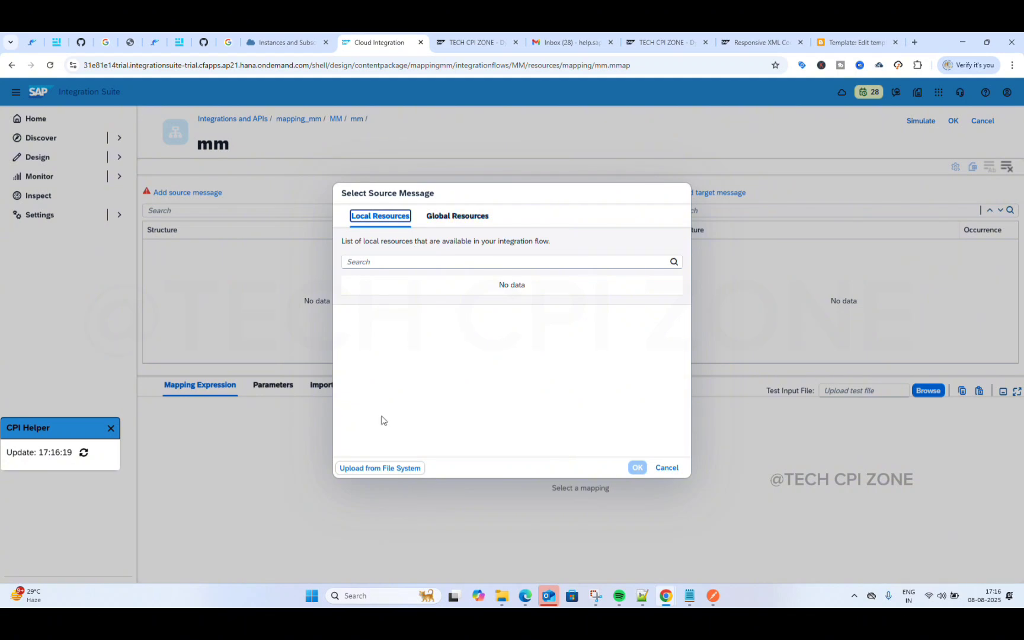
# Step: Try uploading a schema from the Desktop's sap cpi int folder, then cancel the file picker
pyautogui.click(379, 468)
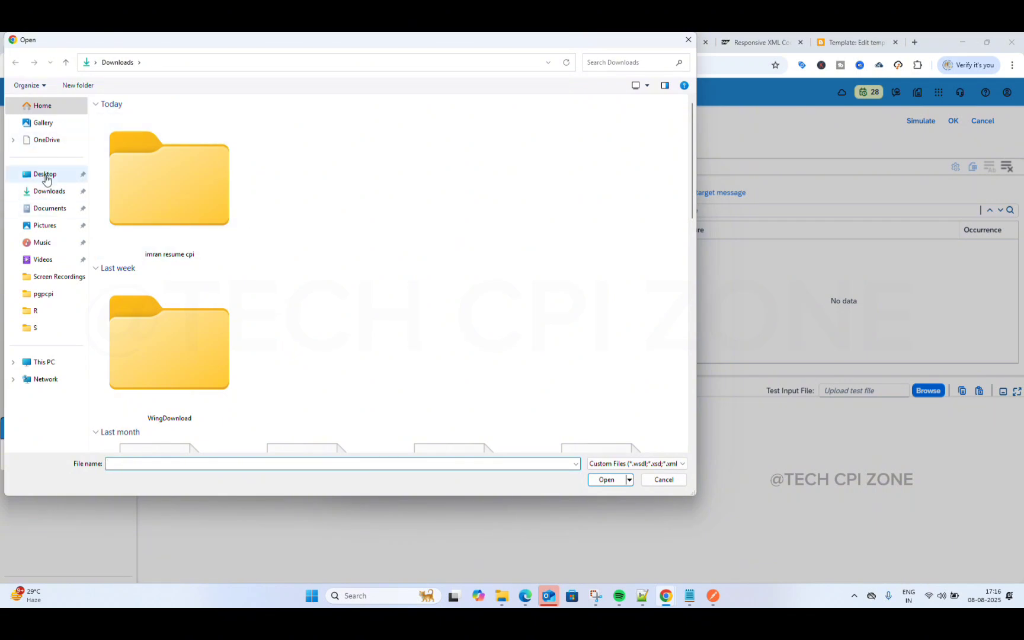
pyautogui.click(46, 174)
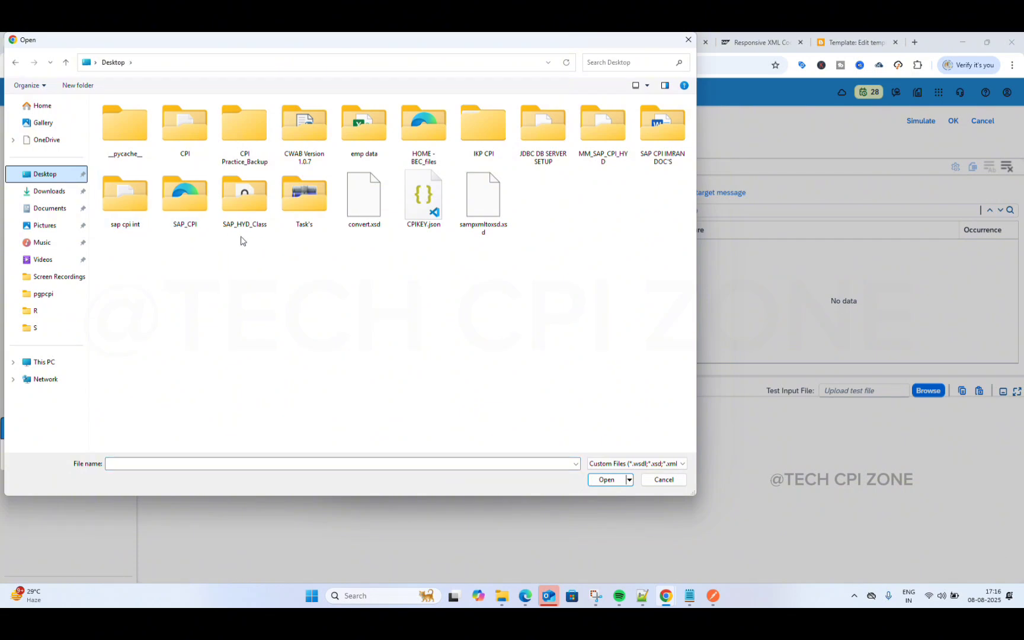
pyautogui.click(124, 205)
pyautogui.doubleClick(125, 205)
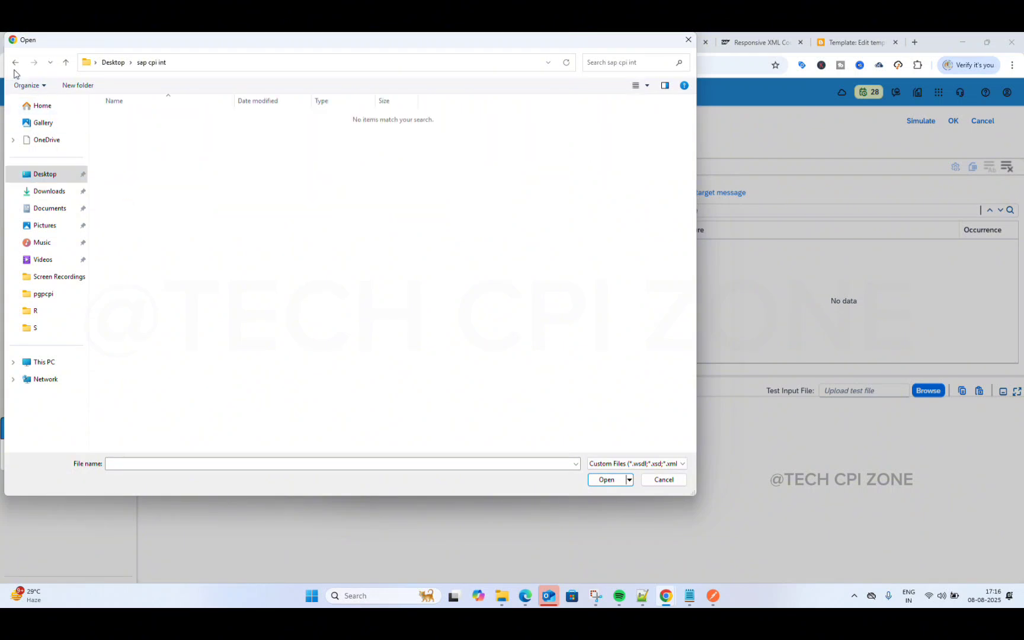
pyautogui.click(15, 65)
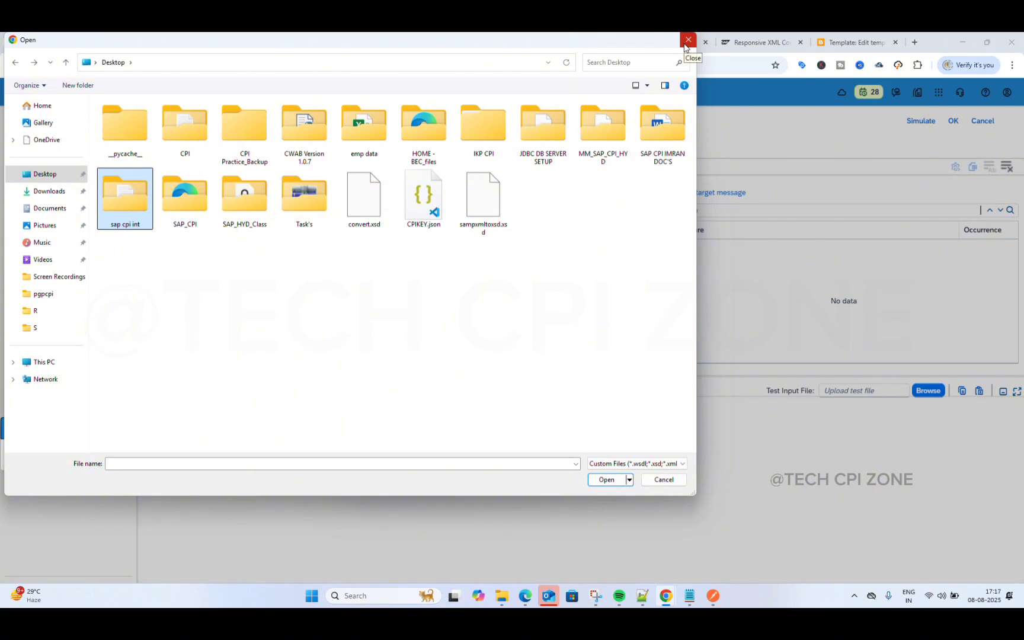
pyautogui.click(688, 40)
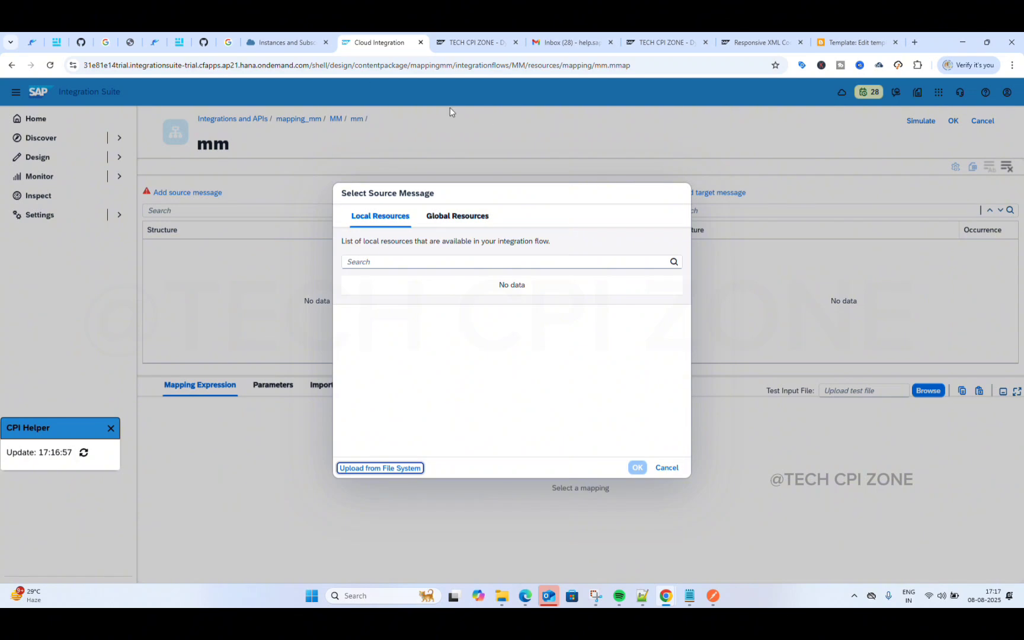
# Step: From the TECH CPI ZONE home page's Quick Links, open the XML to XSD Converter
pyautogui.click(660, 43)
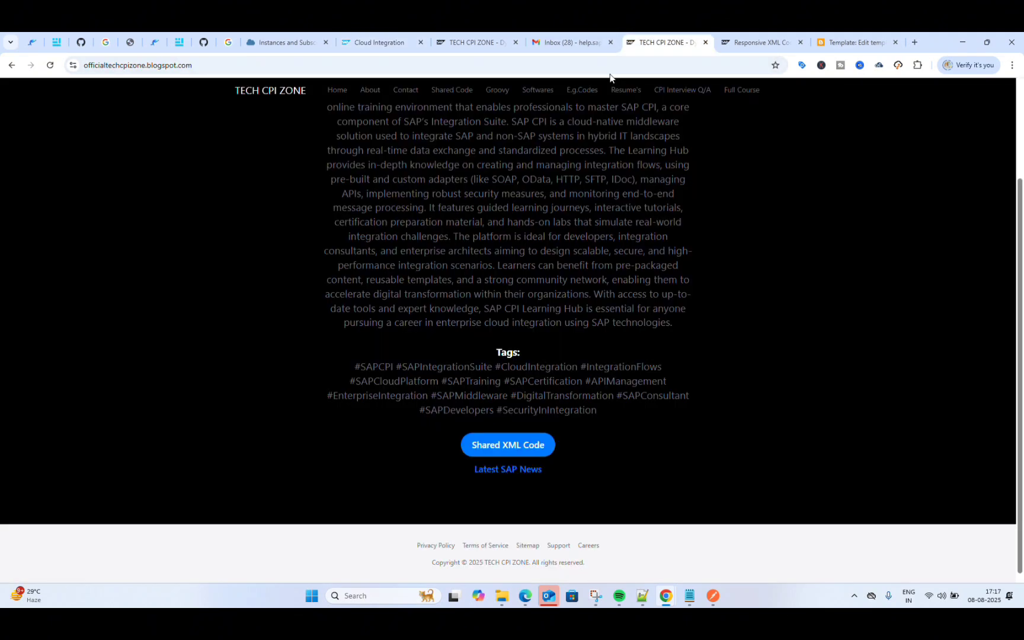
pyautogui.scroll(4, 418, 192)
pyautogui.click(337, 89)
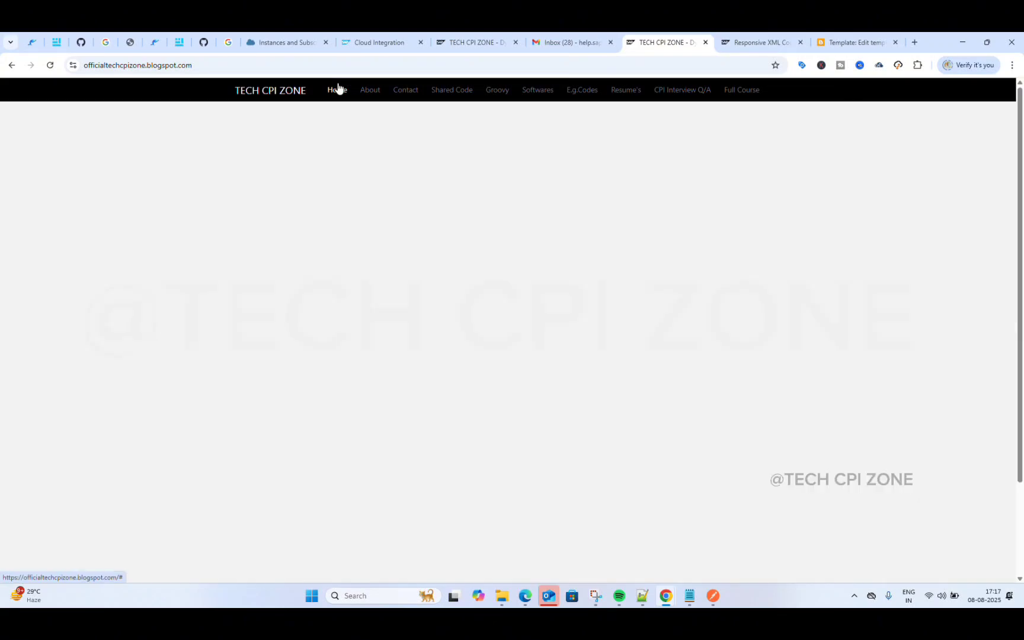
pyautogui.scroll(-3, 333, 368)
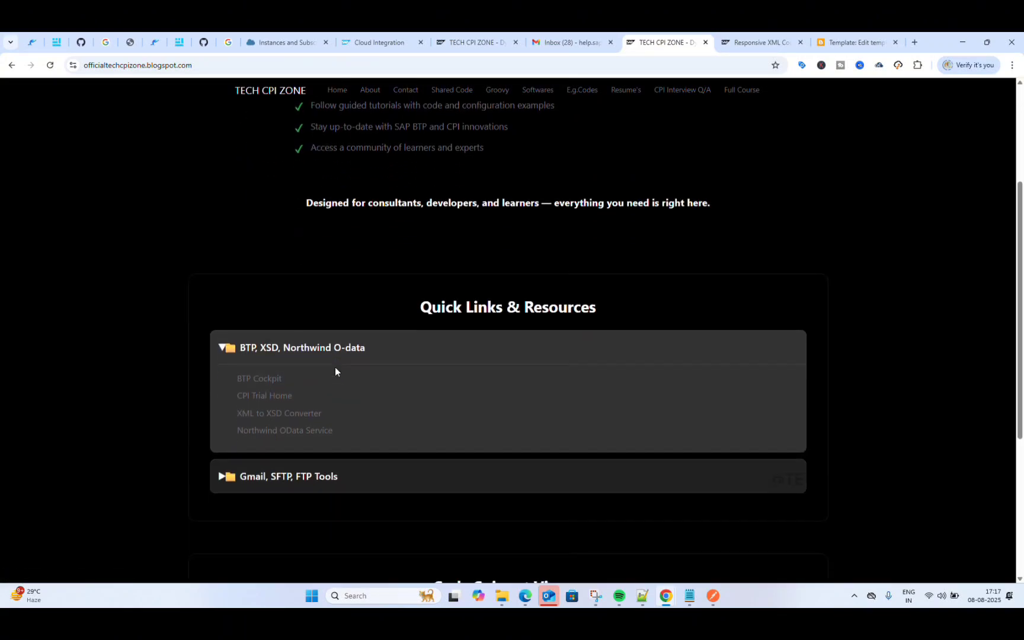
pyautogui.click(255, 413)
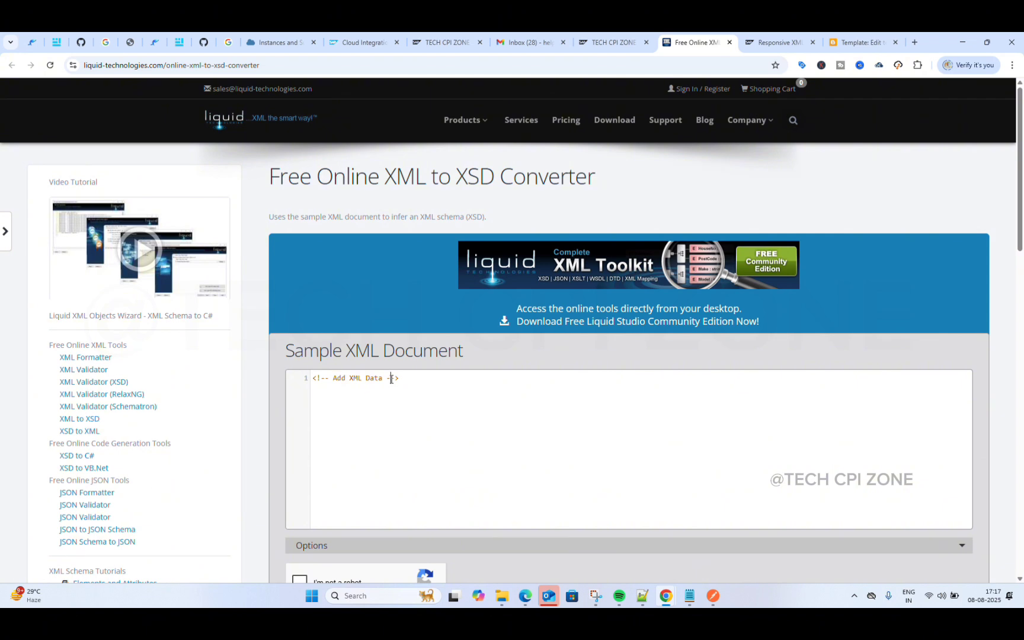
# Step: Replace the converter's placeholder input with the students XML copied from the blog
pyautogui.hotkey('ctrl', 'a')
pyautogui.press('BackSpace')
pyautogui.click(776, 42)
pyautogui.scroll(3, 557, 193)
pyautogui.scroll(2, 557, 193)
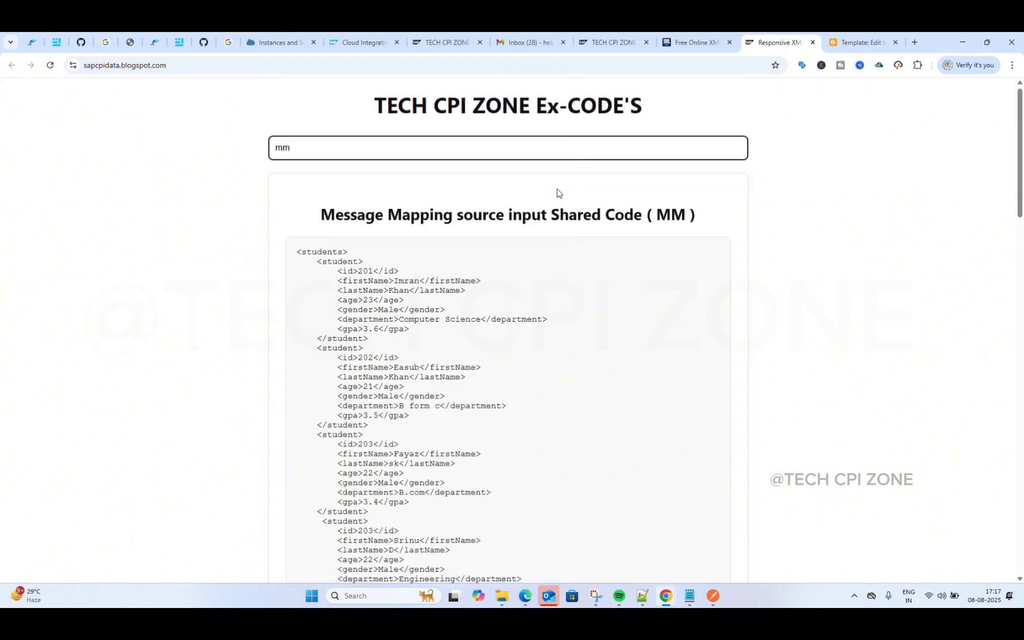
pyautogui.scroll(-4, 555, 193)
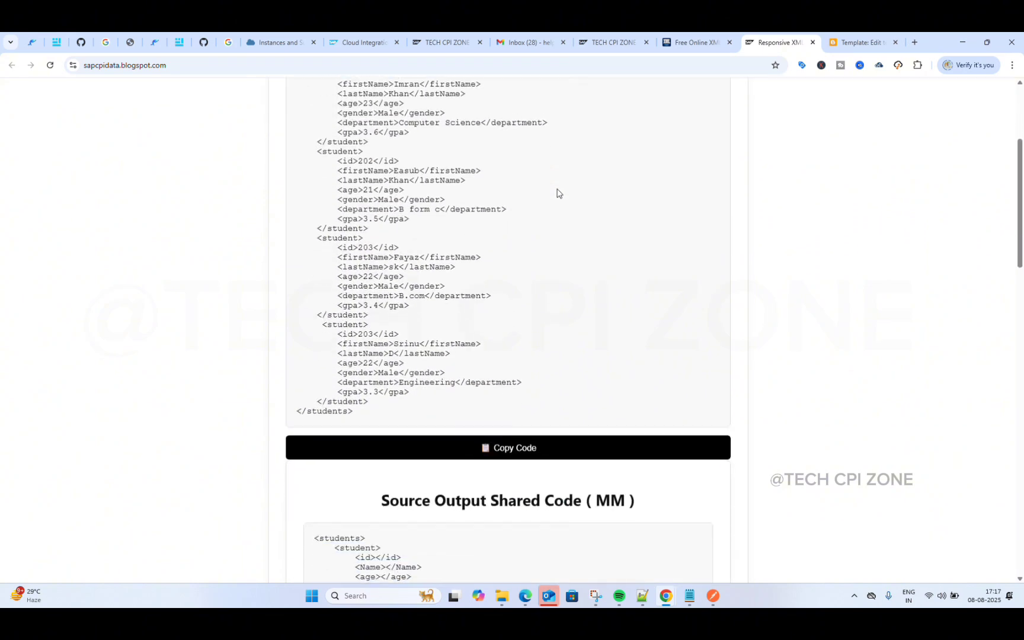
pyautogui.click(501, 441)
pyautogui.click(703, 33)
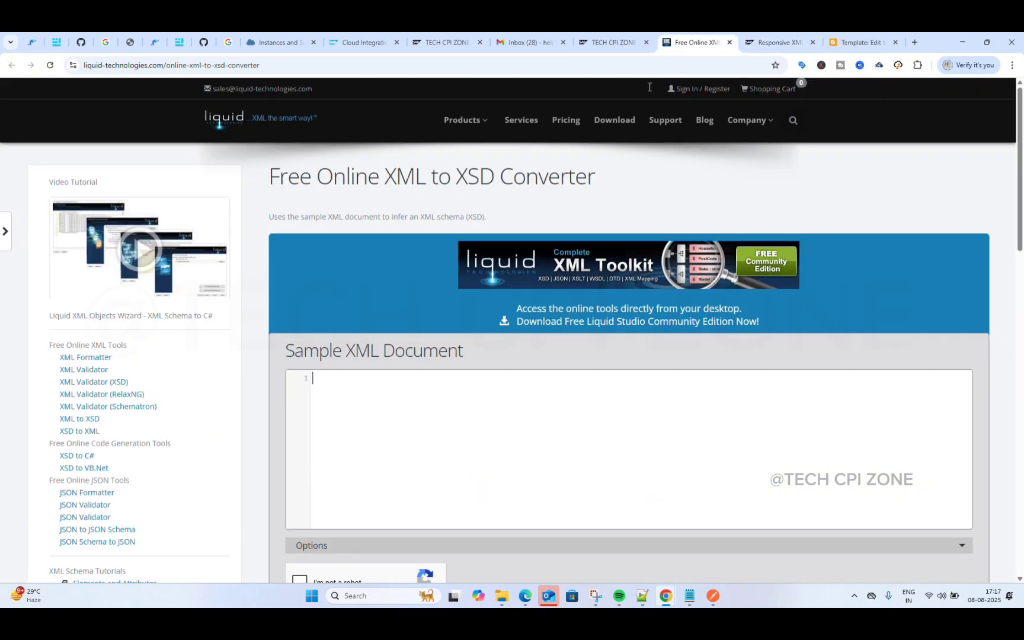
pyautogui.click(367, 398)
pyautogui.hotkey('ctrl', 'v')
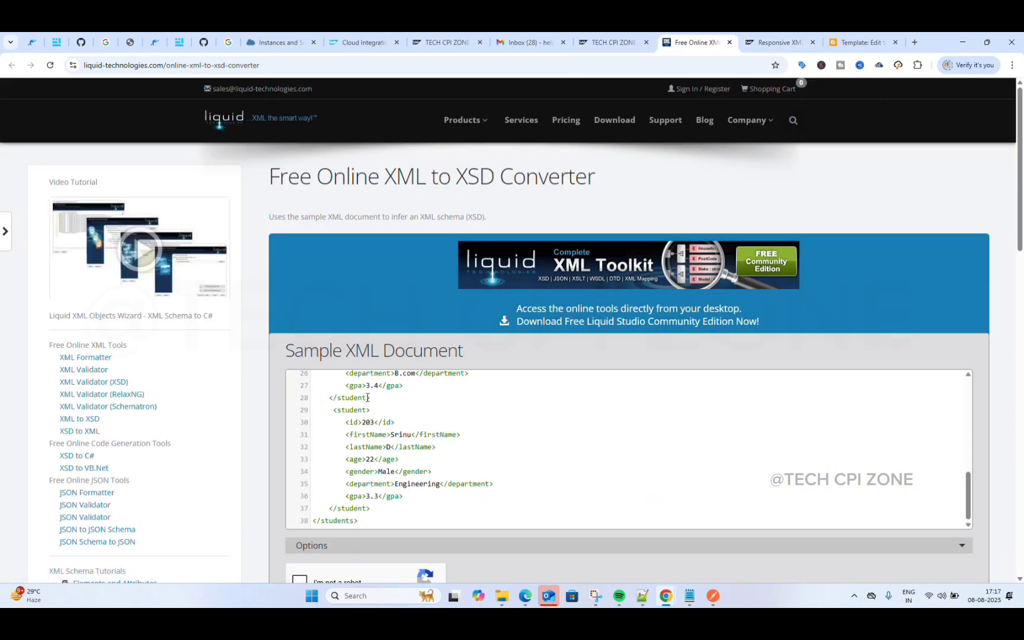
# Step: Pass the reCAPTCHA, generate the XSD schema and copy the inferred schema
pyautogui.scroll(3, 368, 398)
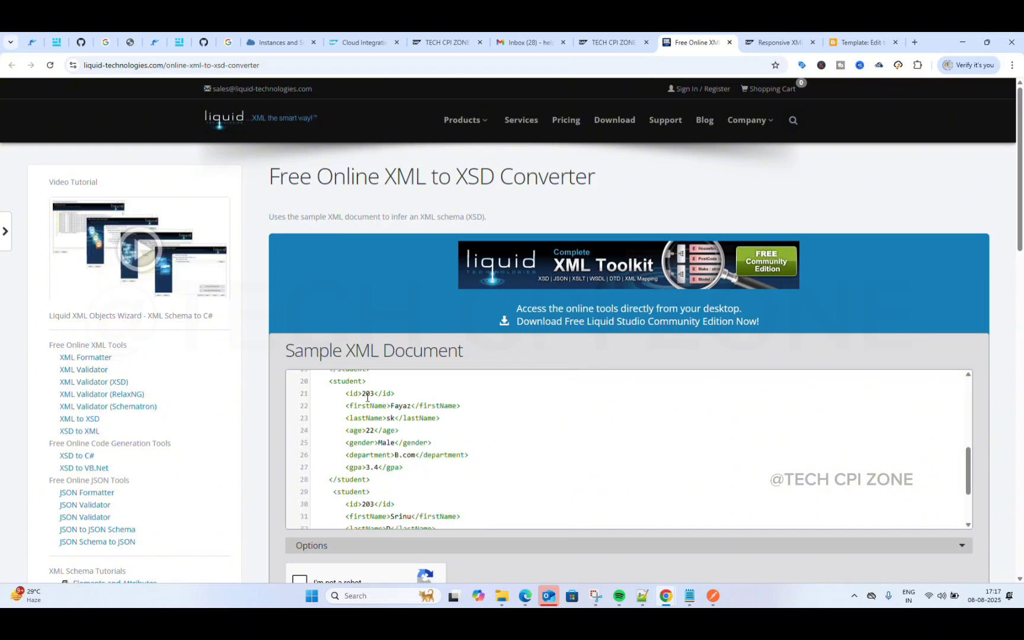
pyautogui.scroll(-6, 368, 398)
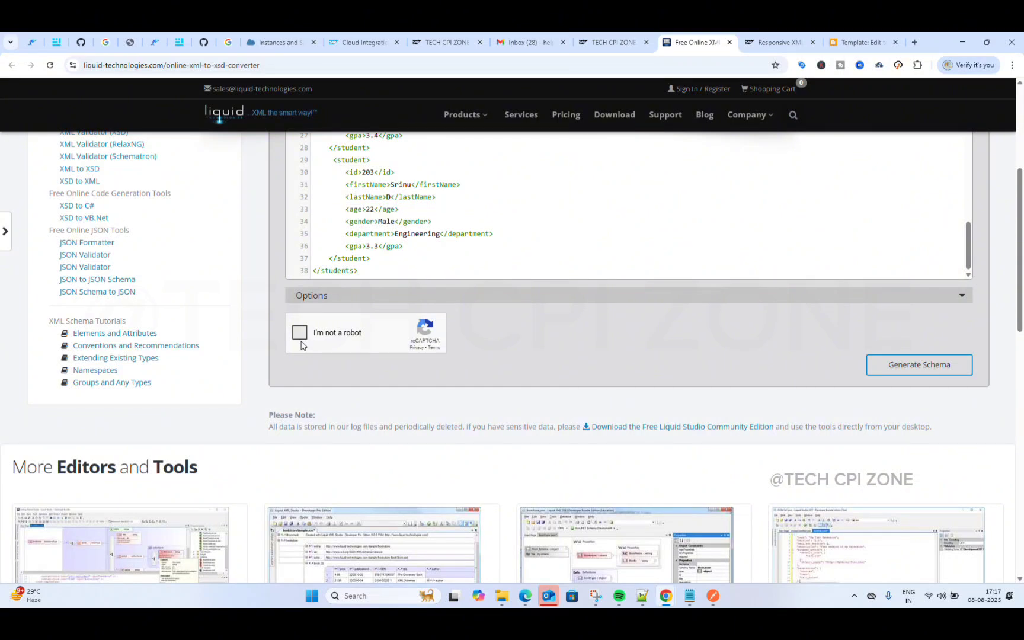
pyautogui.click(300, 340)
pyautogui.click(891, 363)
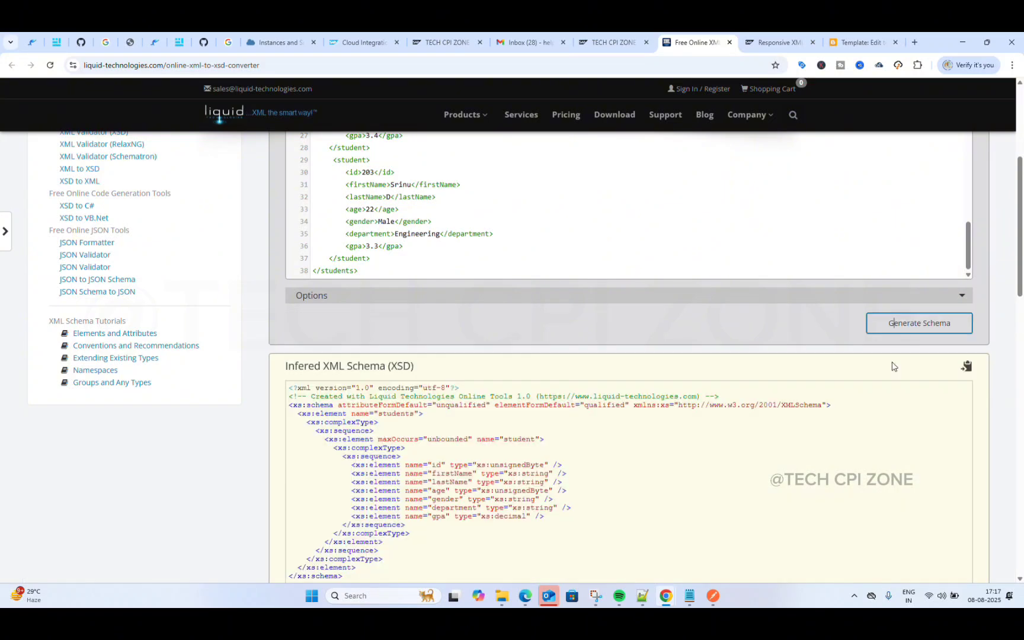
pyautogui.scroll(-4, 674, 413)
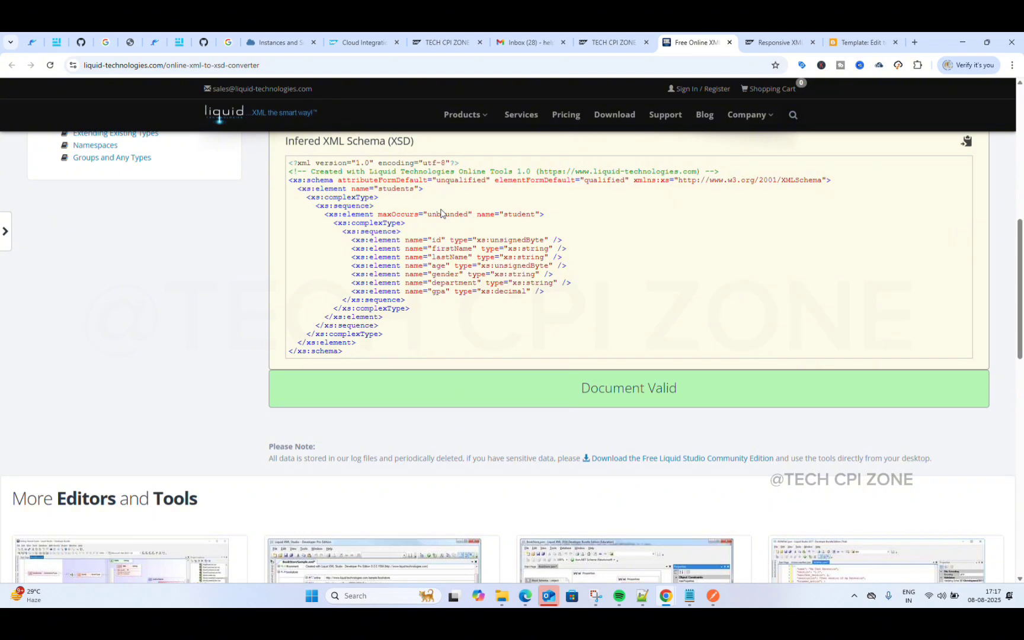
pyautogui.scroll(1, 441, 222)
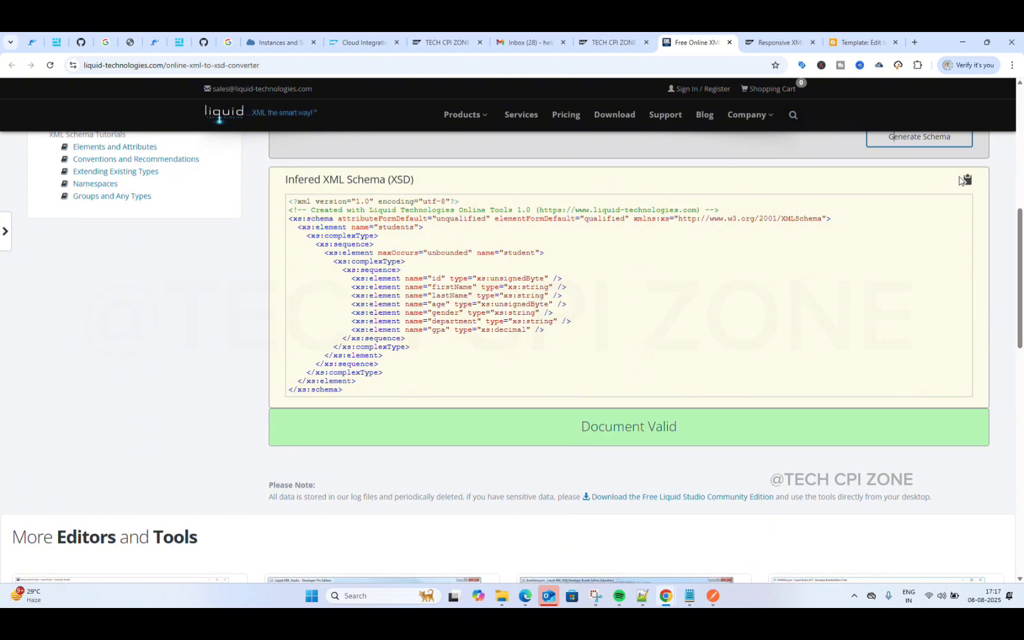
pyautogui.click(966, 181)
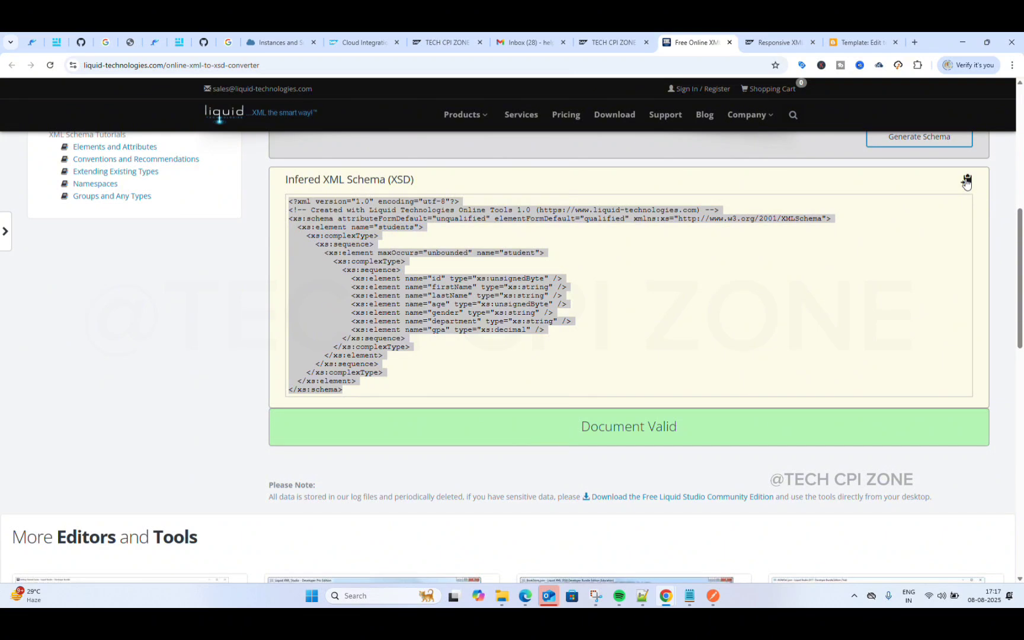
pyautogui.click(967, 182)
pyautogui.click(966, 182)
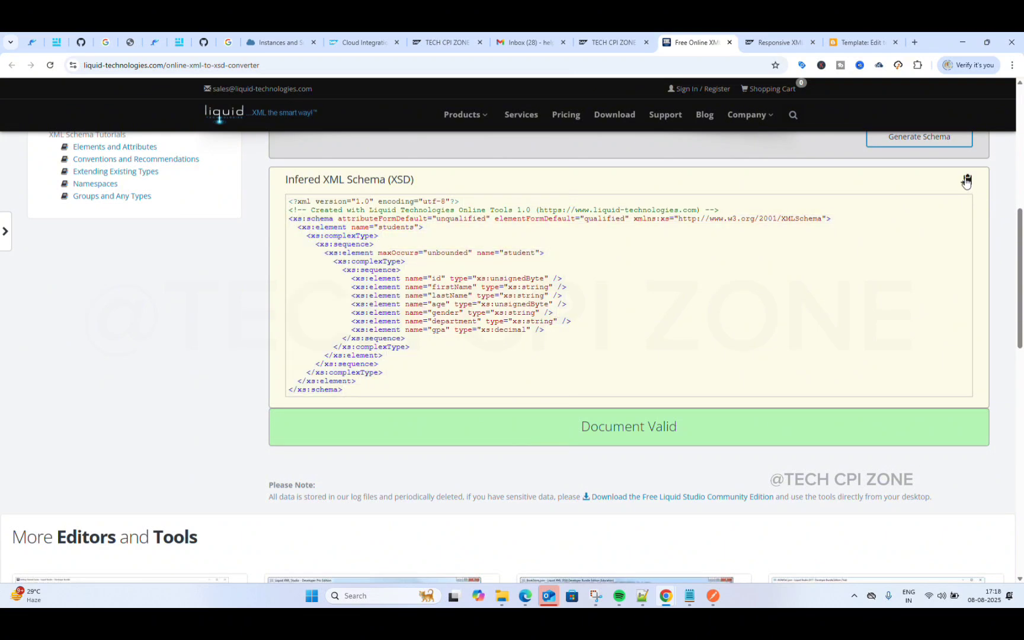
pyautogui.click(966, 181)
pyautogui.scroll(1, 754, 299)
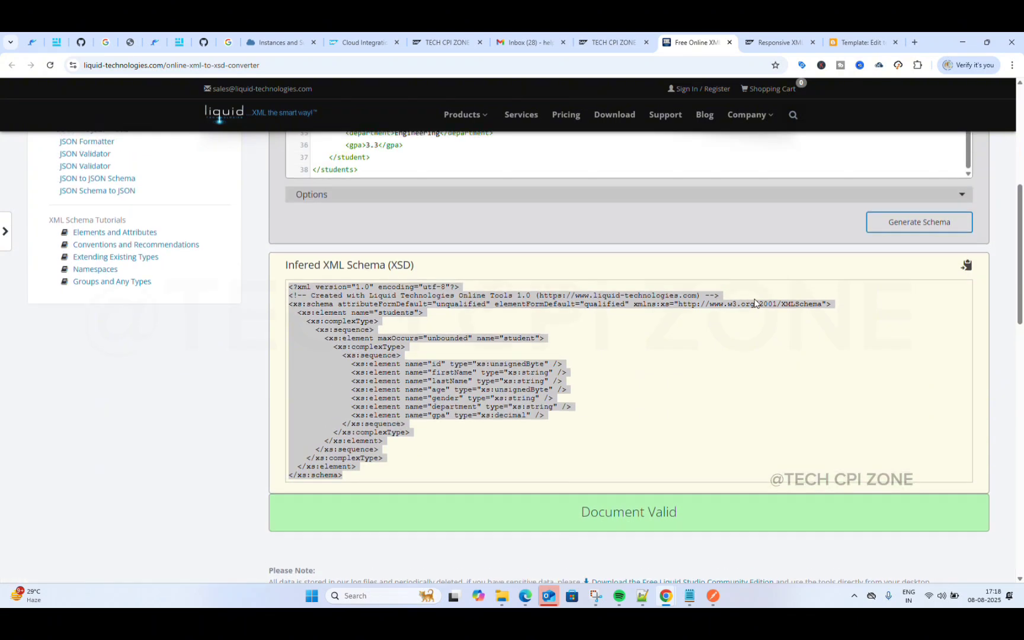
pyautogui.scroll(1, 754, 303)
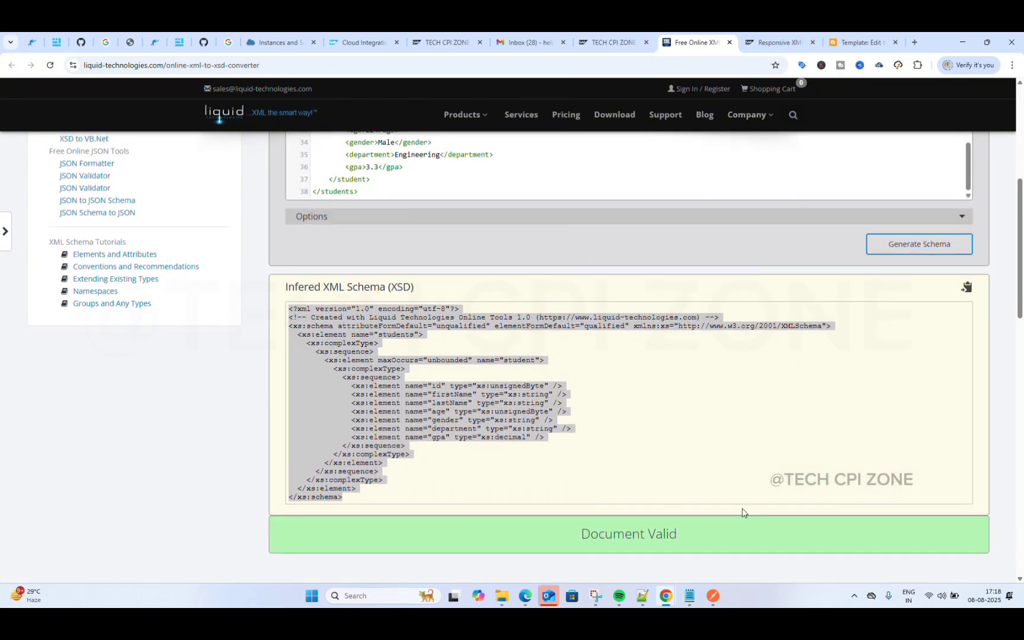
# Step: Paste the copied schema into a new Notepad++ document
pyautogui.click(642, 595)
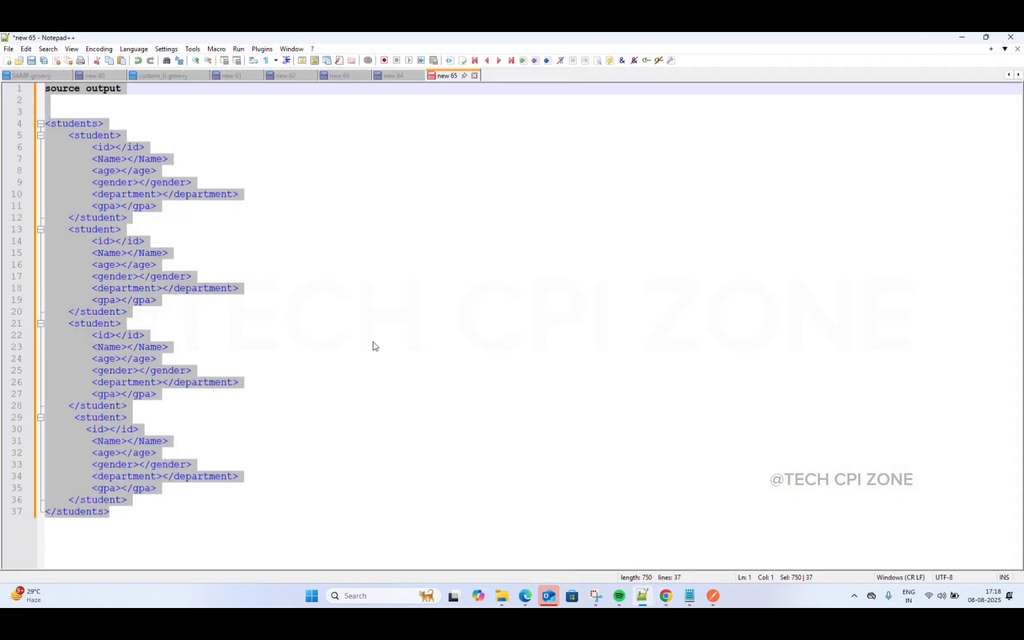
pyautogui.click(7, 62)
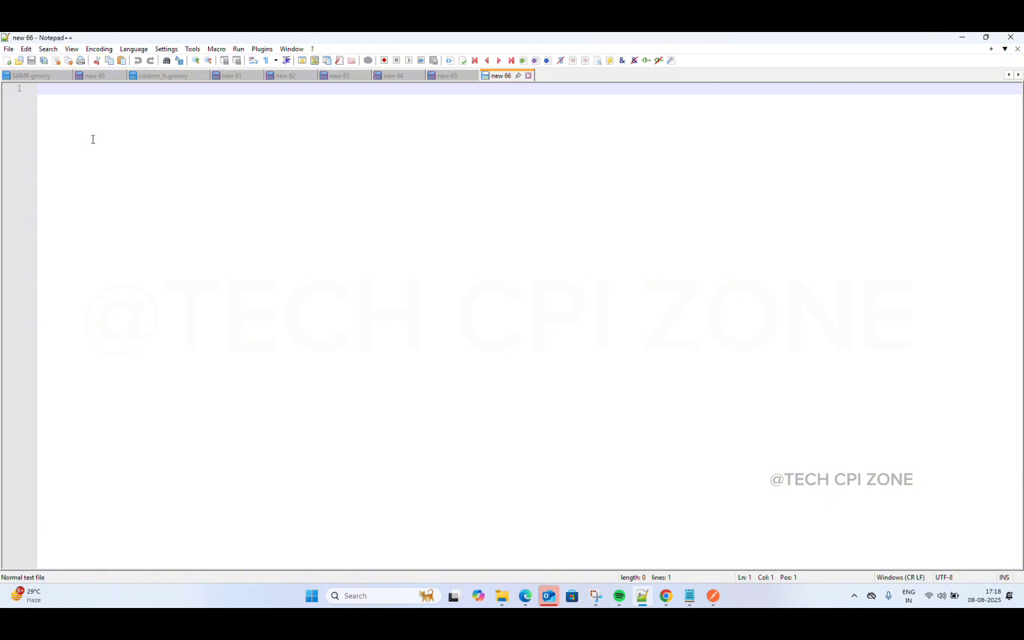
pyautogui.hotkey('ctrl', 'v')
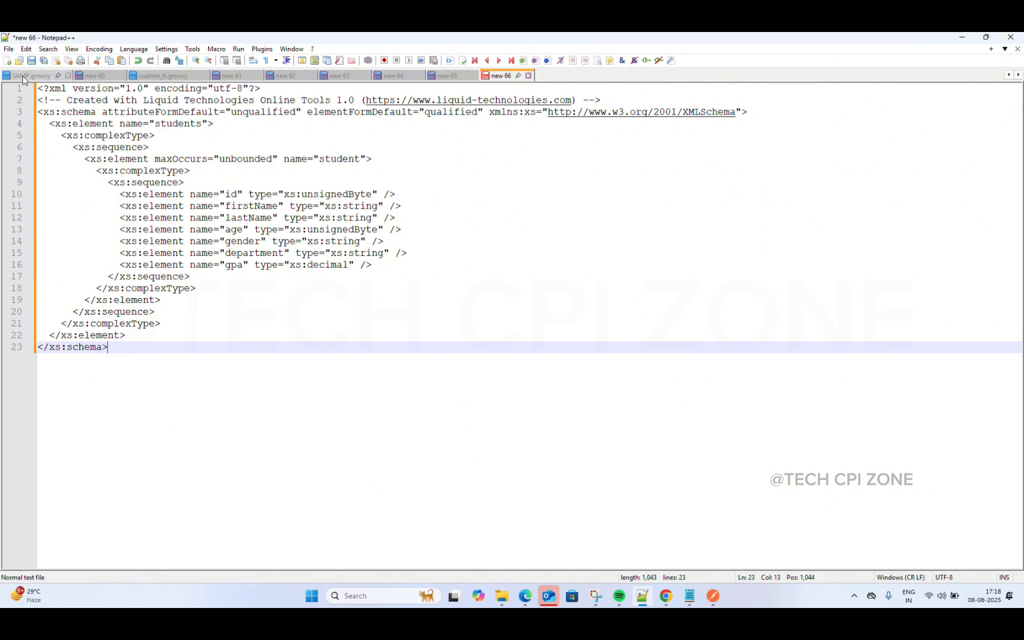
# Step: Start Save As and name the file source_input using clipboard history
pyautogui.click(8, 49)
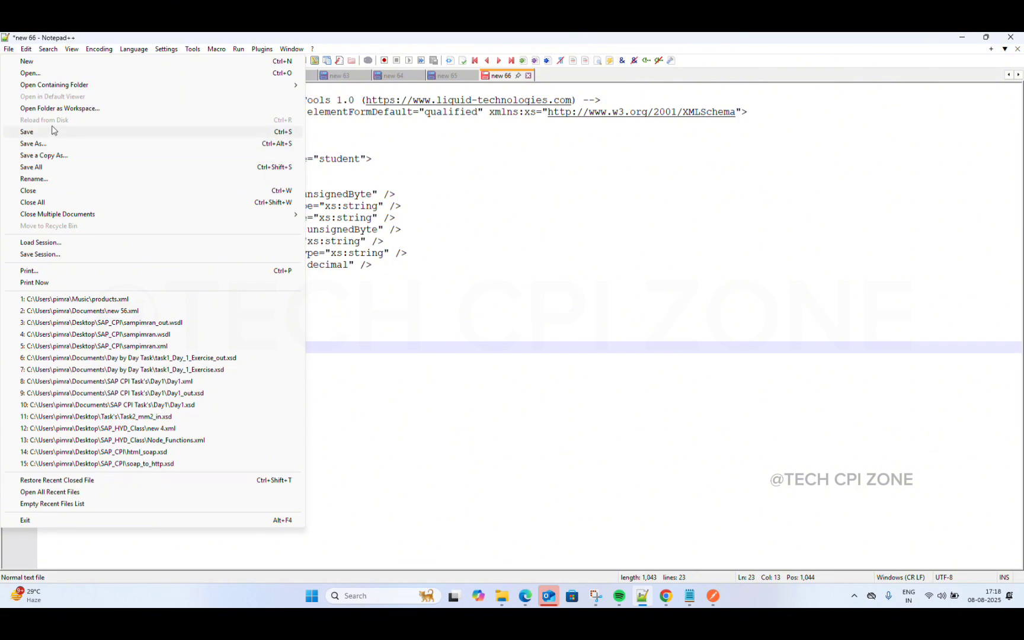
pyautogui.click(51, 146)
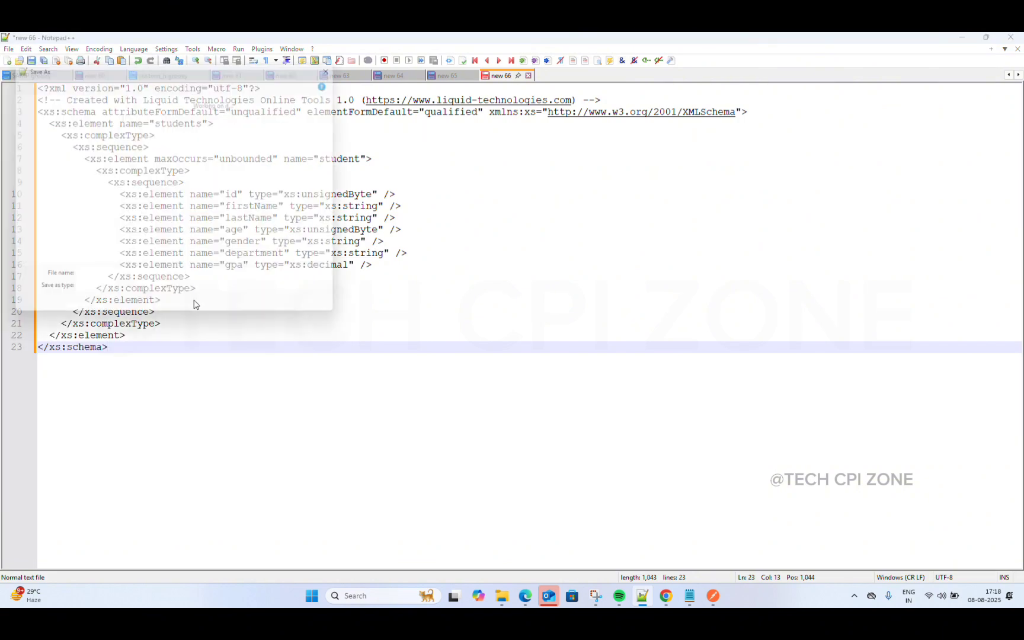
pyautogui.press('BackSpace')
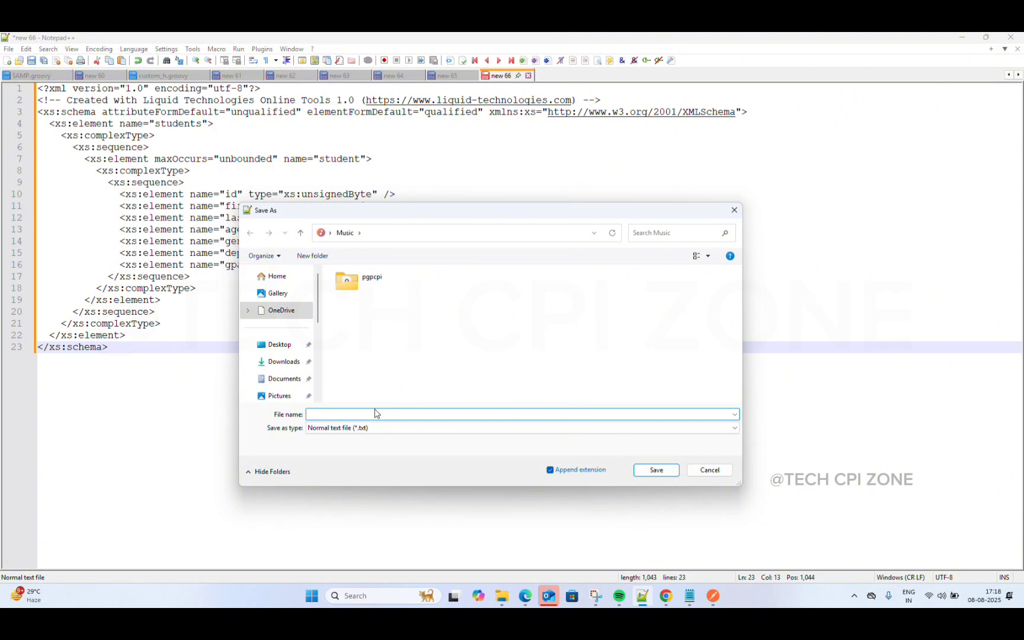
pyautogui.hotkey('ctrl', 'v')
pyautogui.press('BackSpace')
pyautogui.press('BackSpace')
pyautogui.press('BackSpace')
pyautogui.press('BackSpace')
pyautogui.press('BackSpace')
pyautogui.press('BackSpace')
pyautogui.press('BackSpace')
pyautogui.press('BackSpace')
pyautogui.press('BackSpace')
pyautogui.press('BackSpace')
pyautogui.press('BackSpace')
pyautogui.press('BackSpace')
pyautogui.press('BackSpace')
pyautogui.press('BackSpace')
pyautogui.press('BackSpace')
pyautogui.press('BackSpace')
pyautogui.press('BackSpace')
pyautogui.press('BackSpace')
pyautogui.press('BackSpace')
pyautogui.press('BackSpace')
pyautogui.press('super+v')
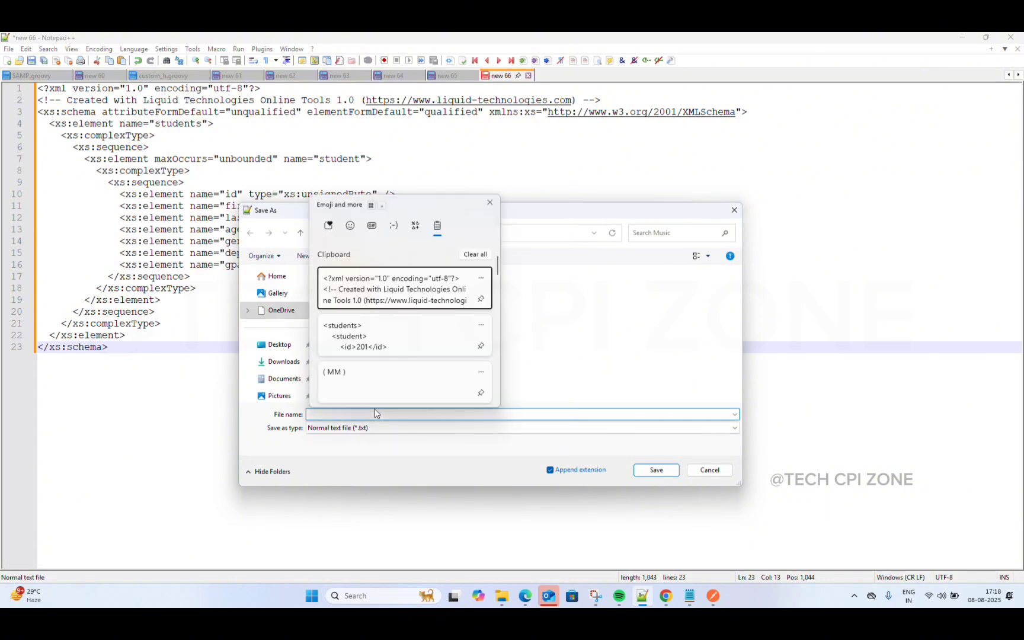
pyautogui.press('Down')
pyautogui.scroll(-2, 382, 366)
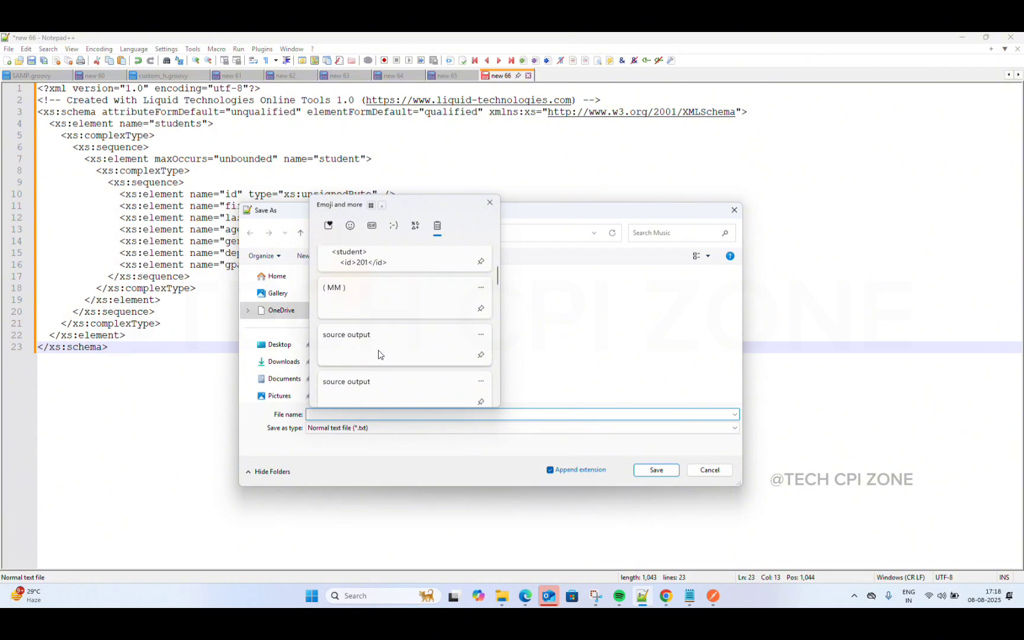
pyautogui.scroll(-2, 379, 369)
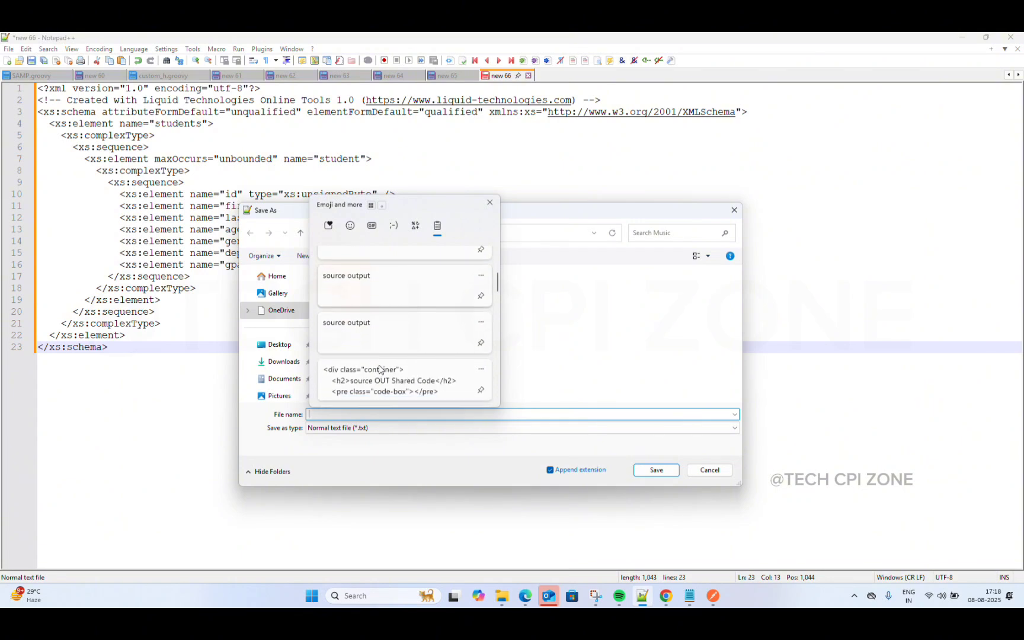
pyautogui.scroll(-4, 376, 365)
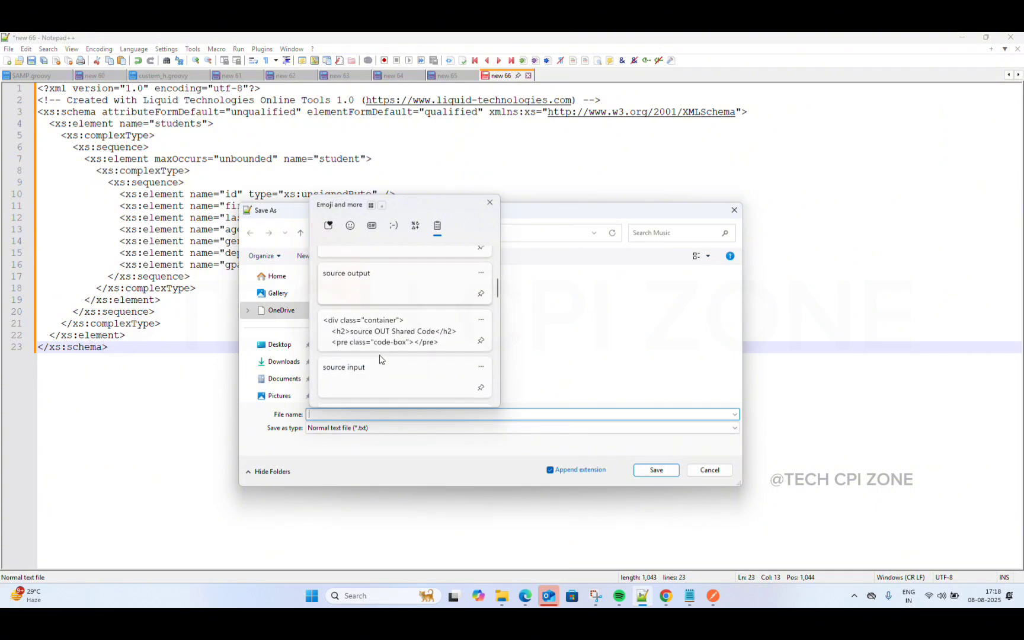
pyautogui.click(374, 358)
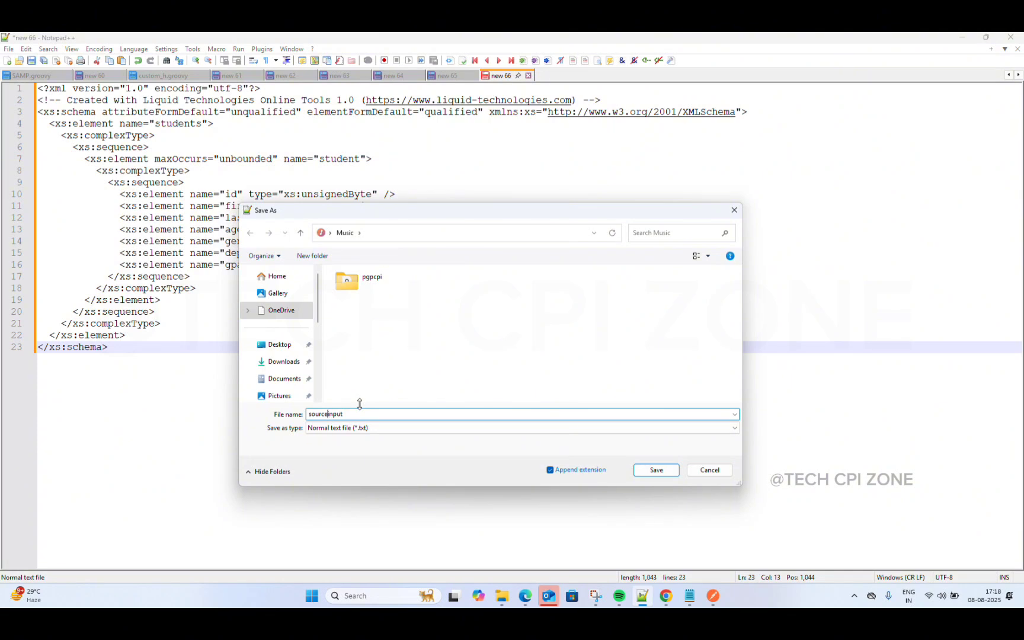
pyautogui.write('_')
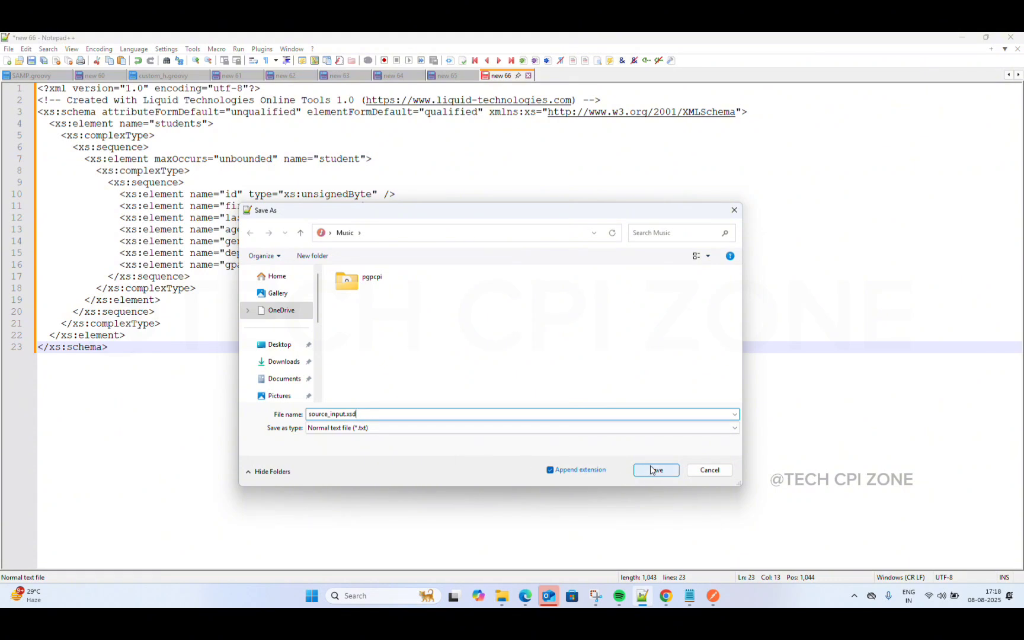
# Step: Set file type to All types and save as source_input.xsd in the Music folder
pyautogui.click(644, 428)
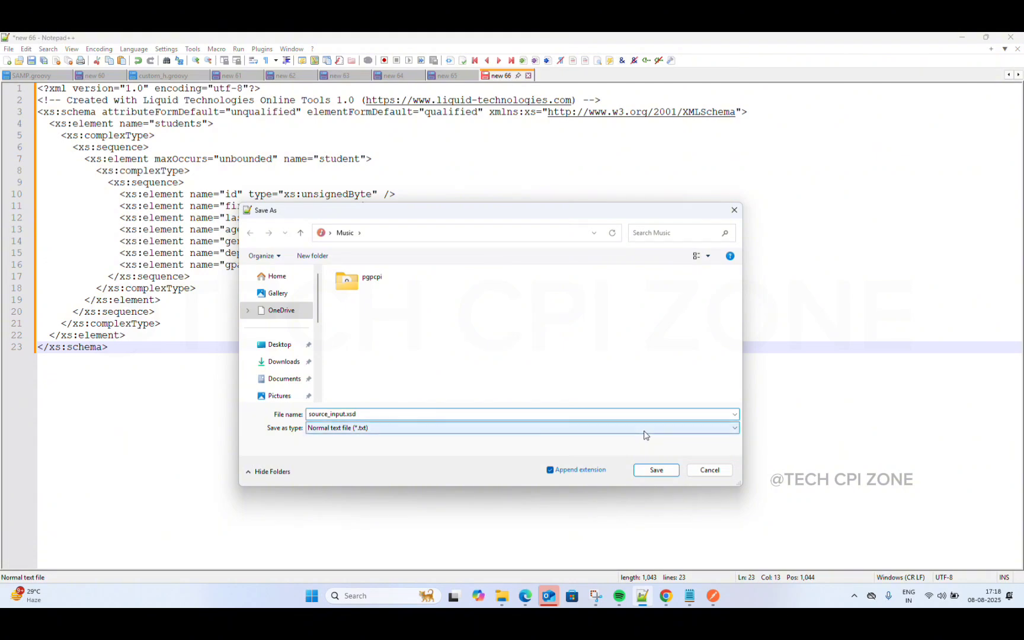
pyautogui.scroll(1, 415, 237)
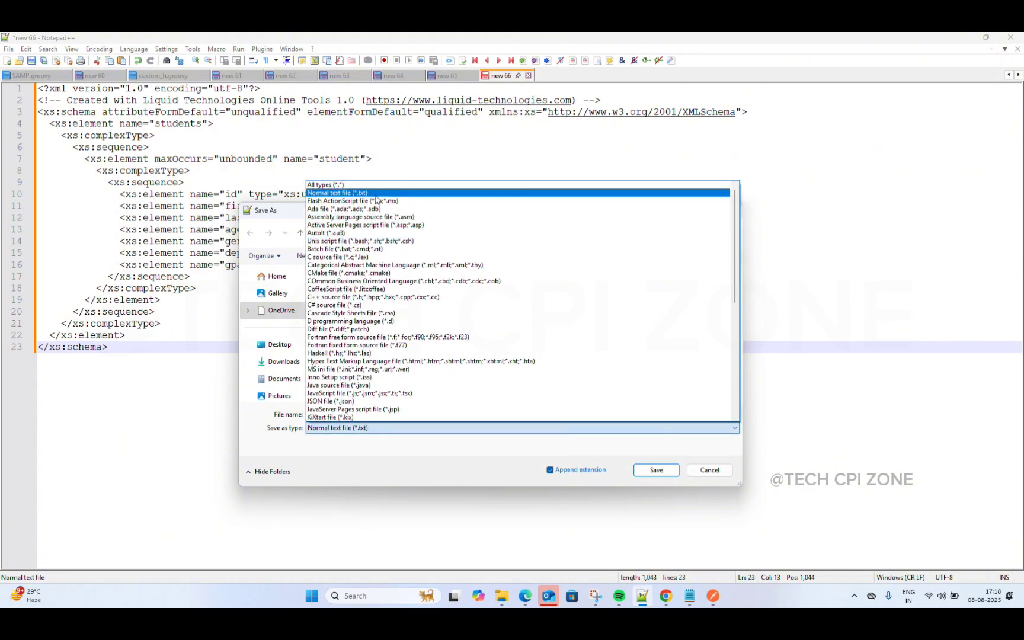
pyautogui.click(340, 186)
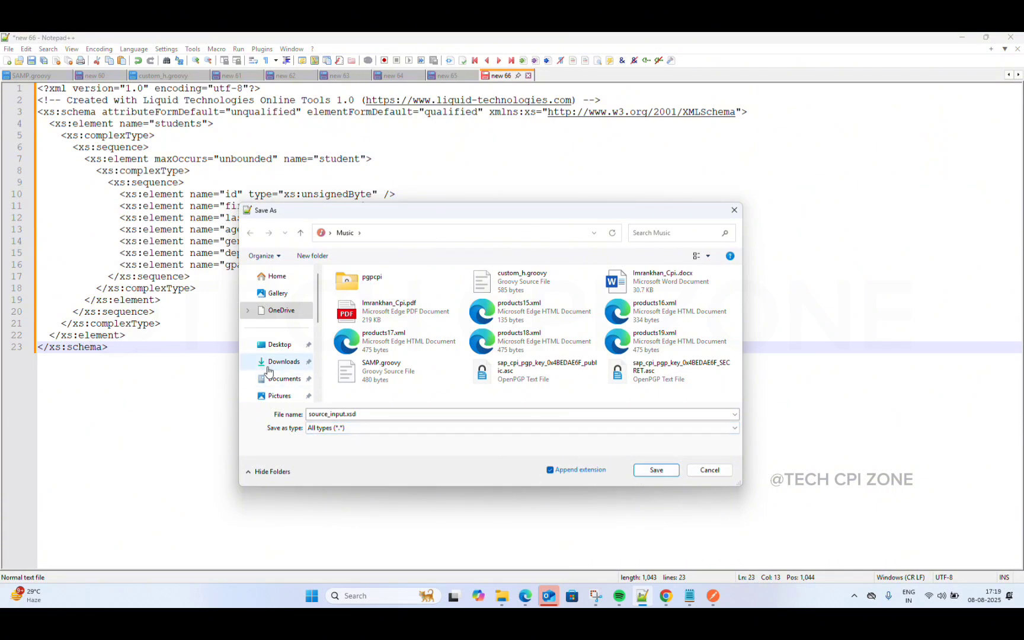
pyautogui.scroll(-1, 269, 364)
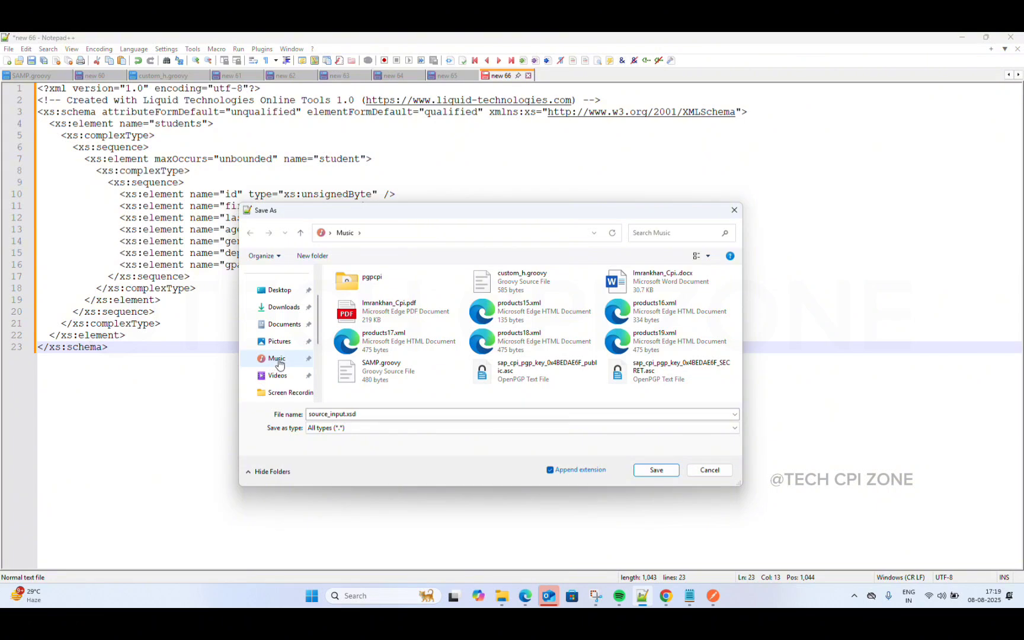
pyautogui.click(279, 362)
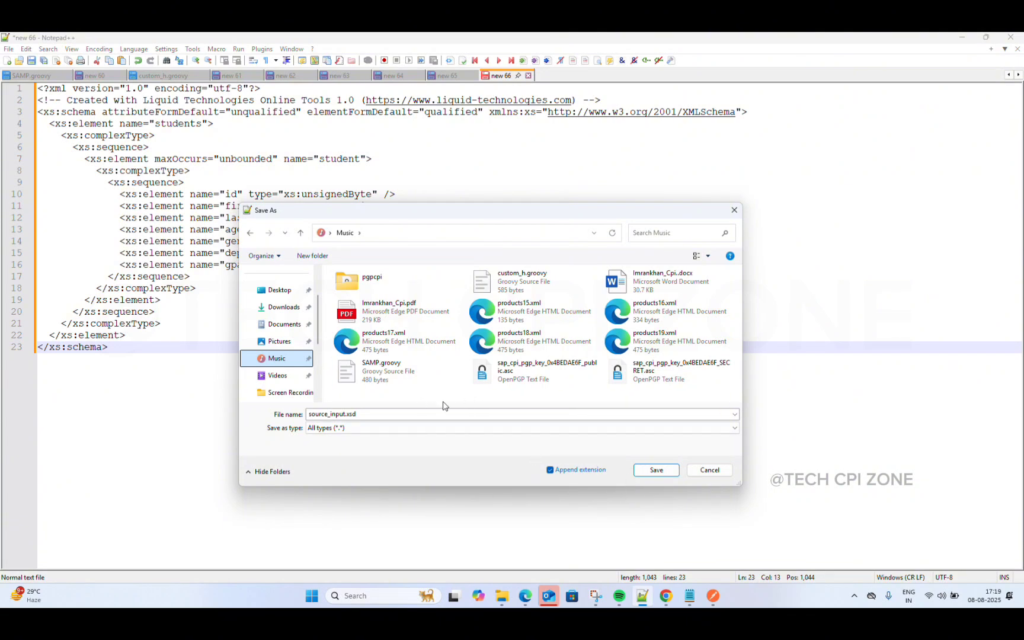
pyautogui.click(658, 474)
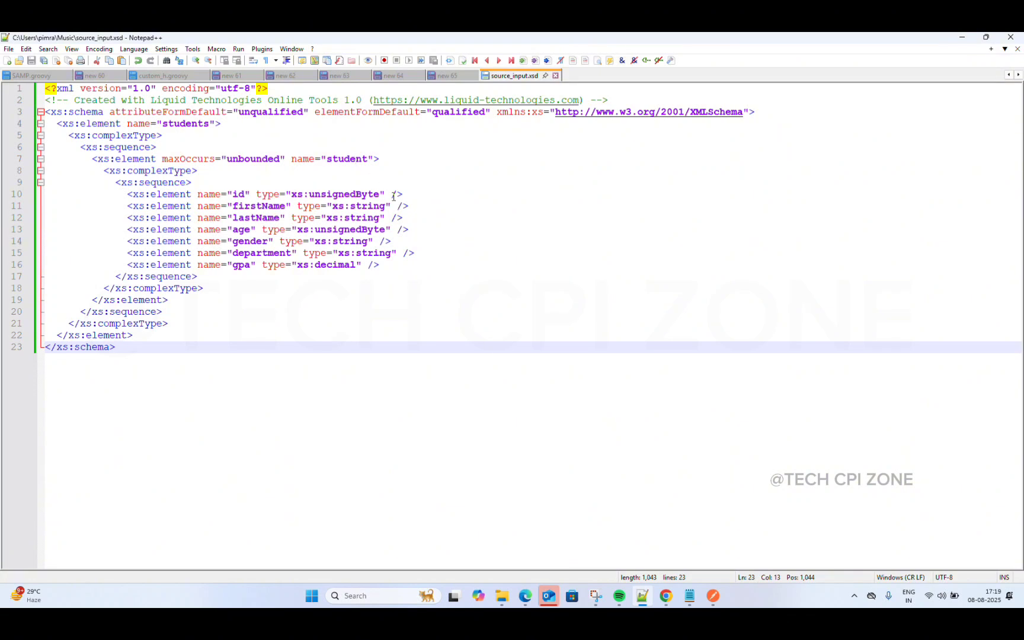
pyautogui.click(393, 79)
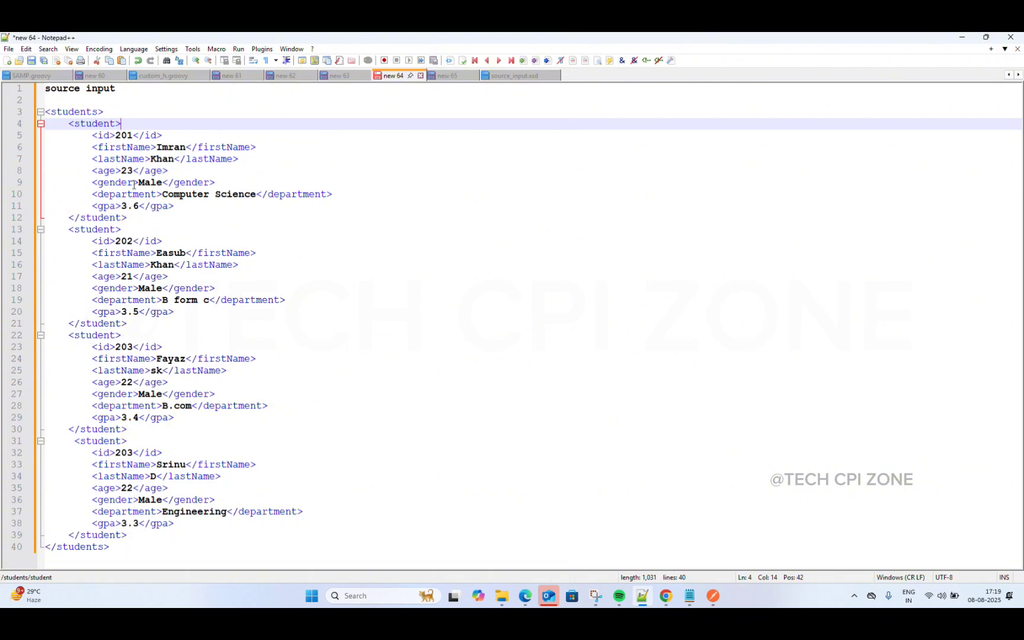
pyautogui.click(512, 77)
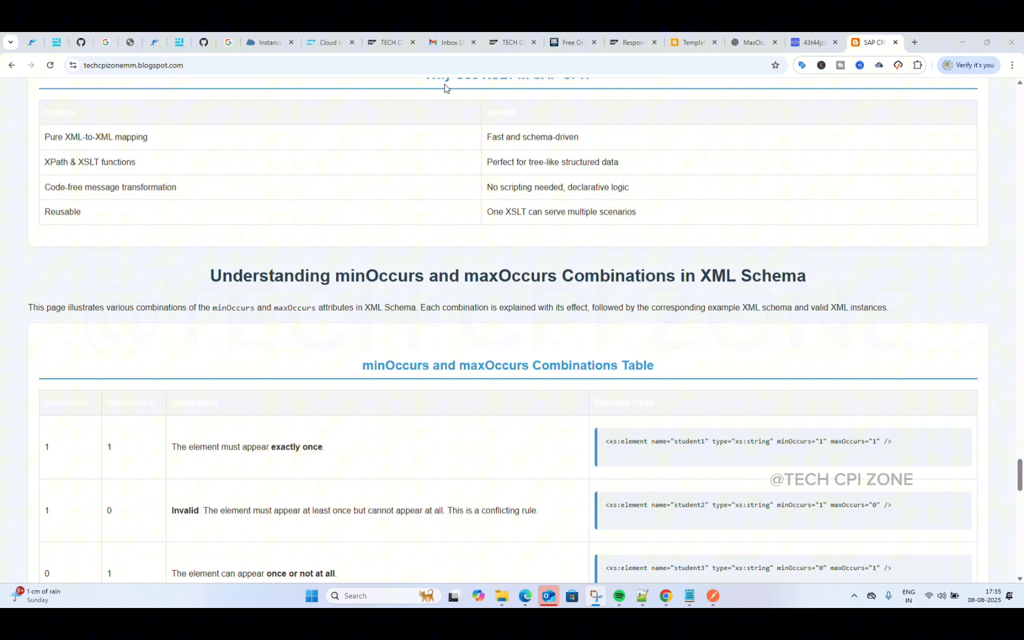
pyautogui.scroll(15, 425, 236)
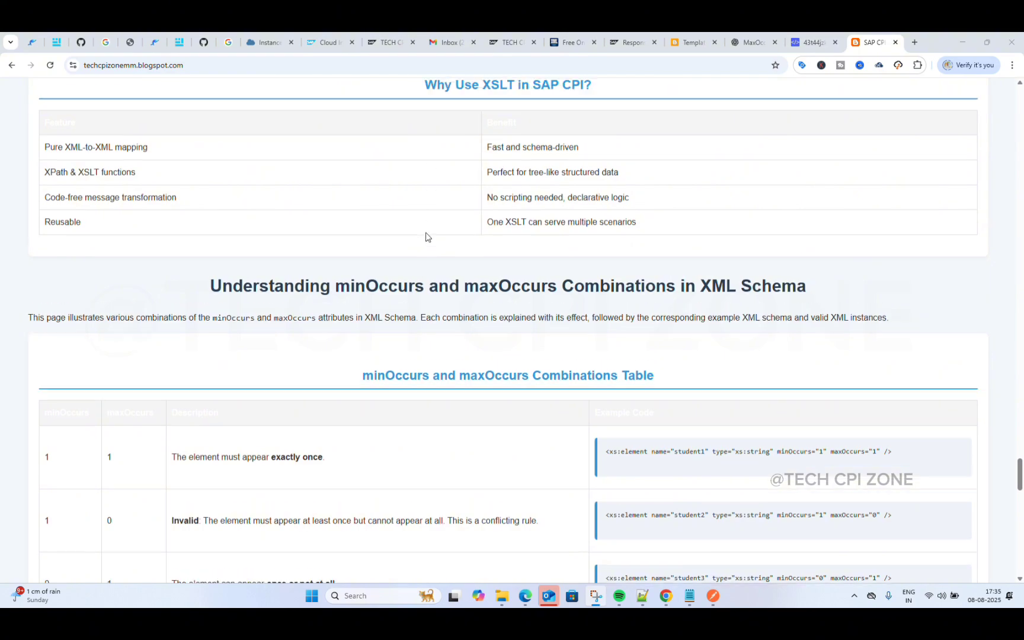
pyautogui.scroll(15, 425, 237)
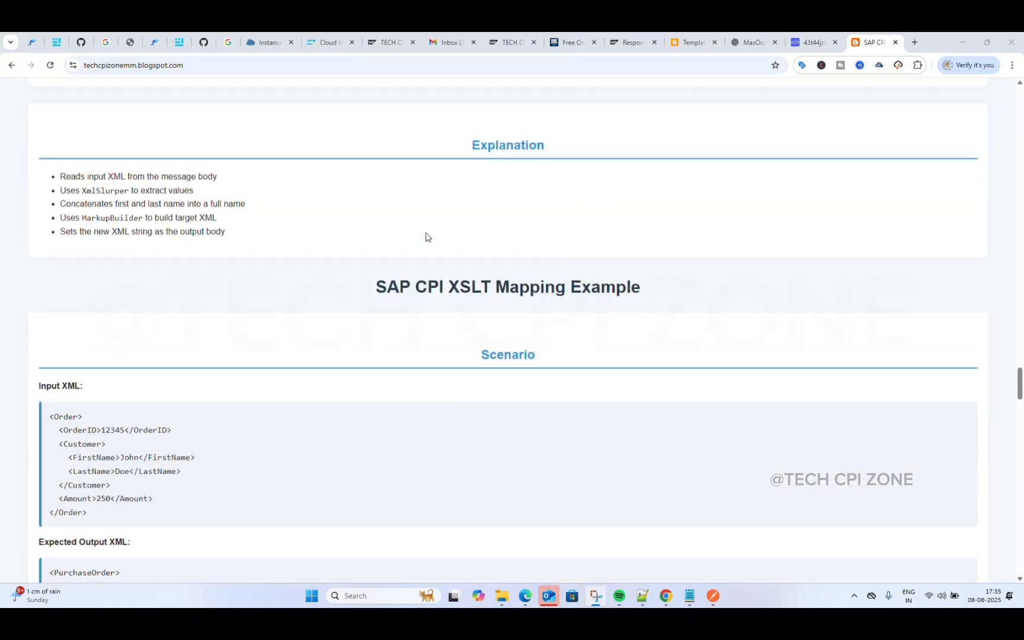
pyautogui.scroll(15, 426, 237)
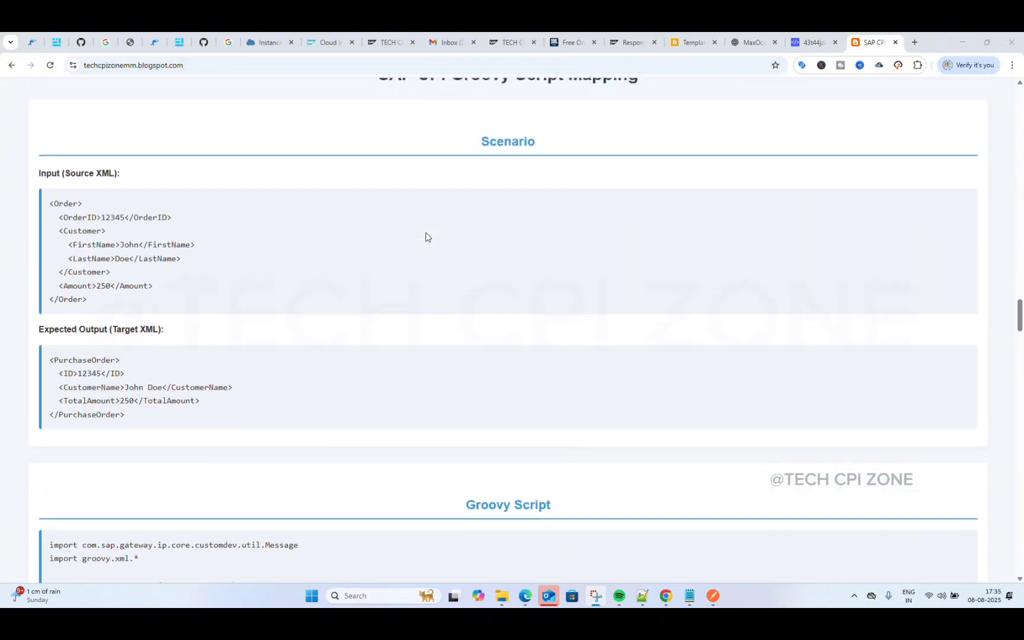
pyautogui.scroll(-15, 427, 237)
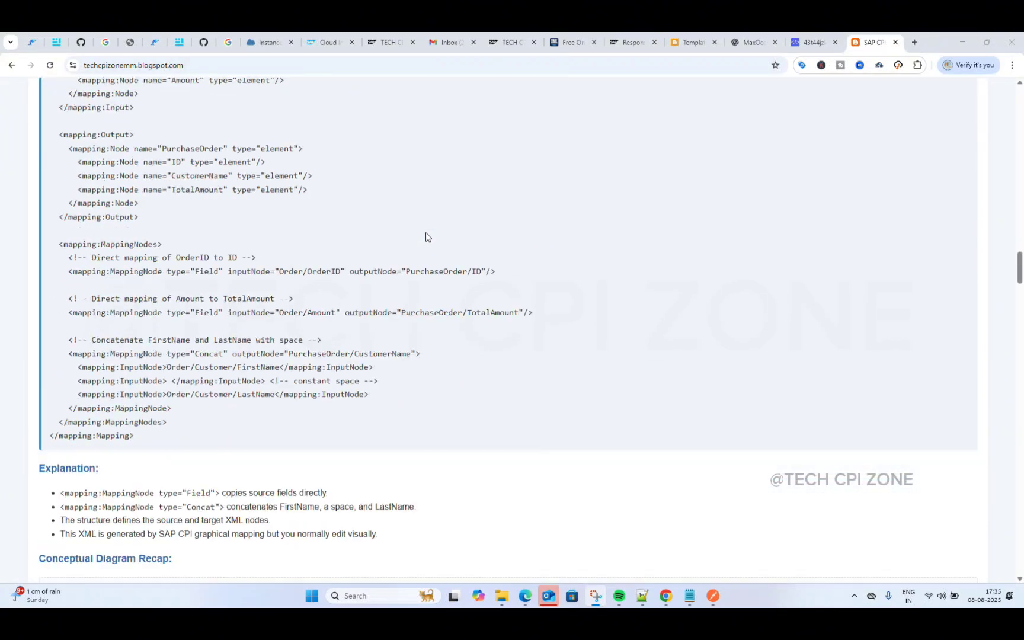
pyautogui.scroll(20, 425, 237)
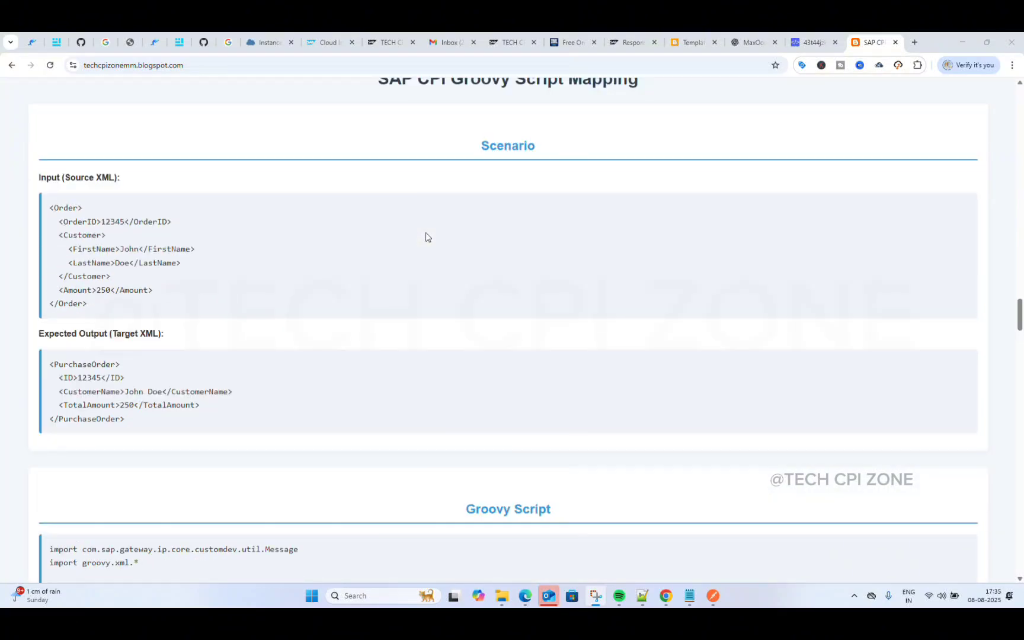
pyautogui.scroll(3, 425, 237)
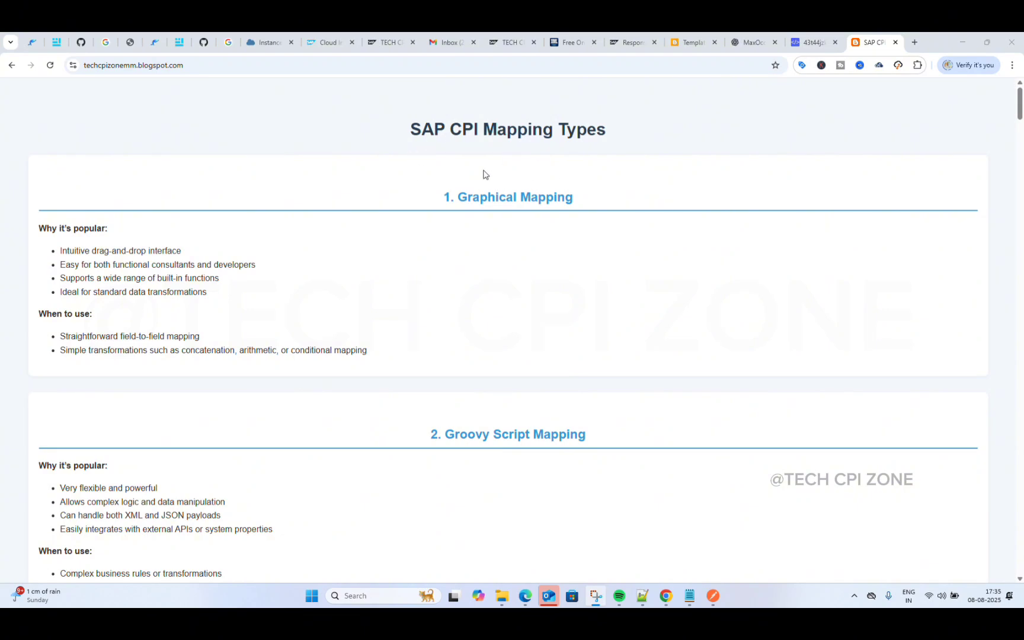
pyautogui.scroll(-4, 489, 162)
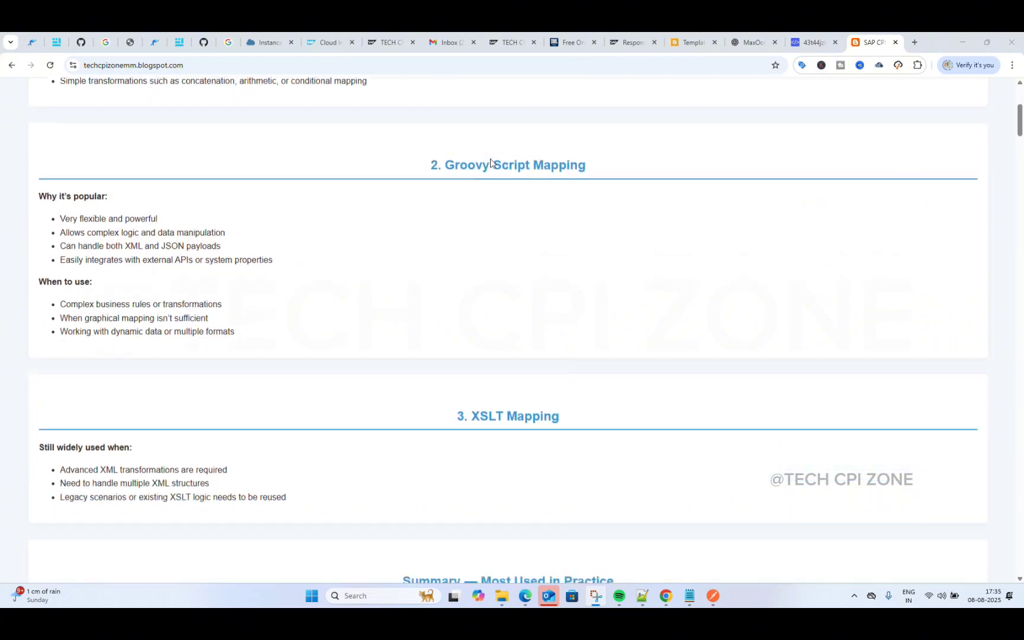
pyautogui.scroll(-20, 490, 162)
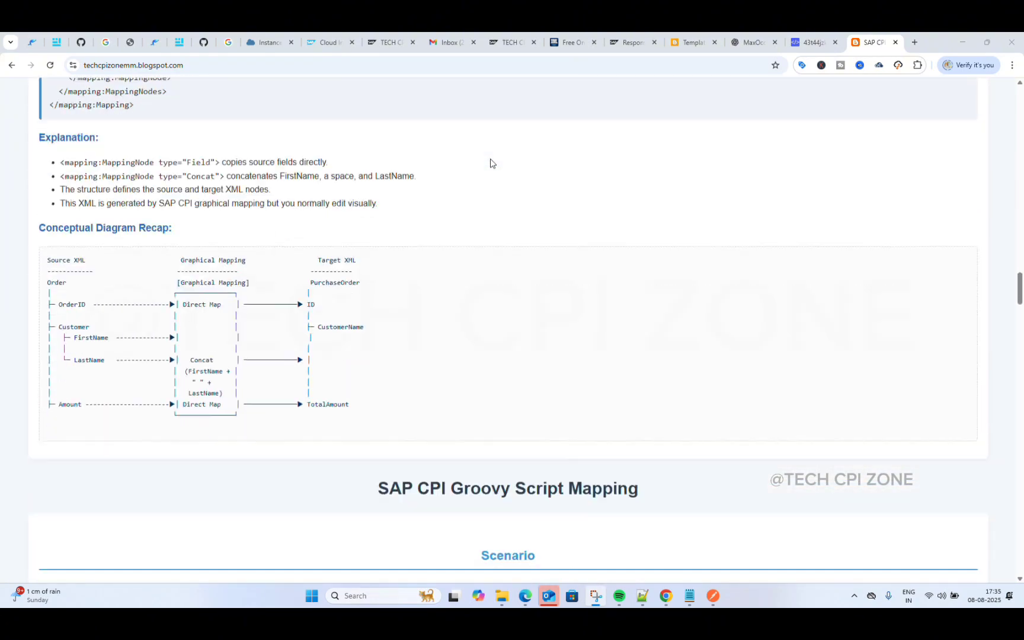
pyautogui.scroll(-20, 489, 161)
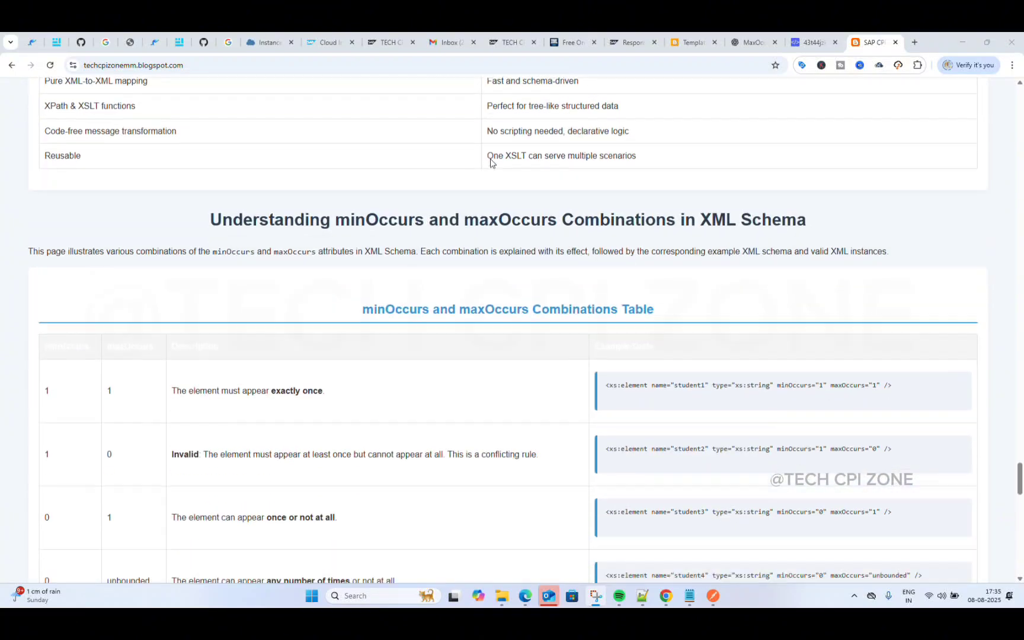
pyautogui.scroll(-6, 490, 162)
pyautogui.scroll(5, 489, 161)
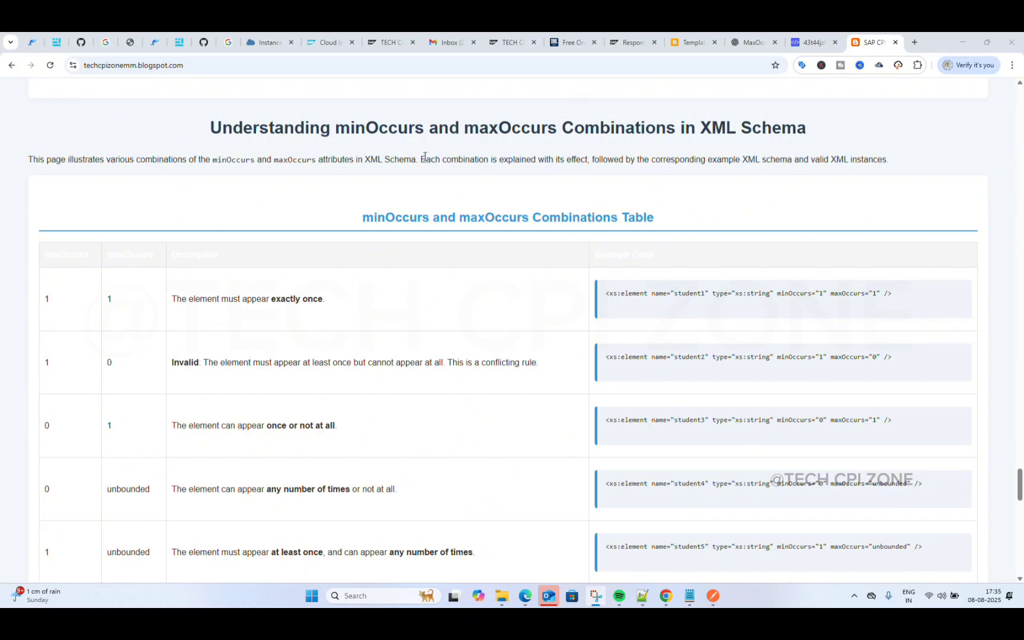
pyautogui.scroll(-3, 551, 259)
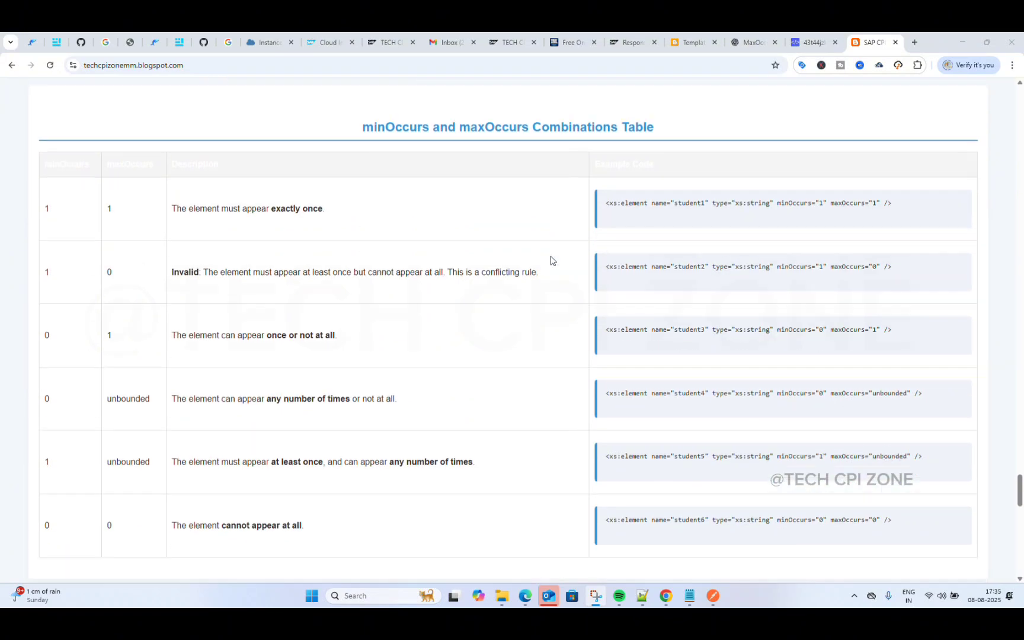
pyautogui.scroll(-1, 679, 326)
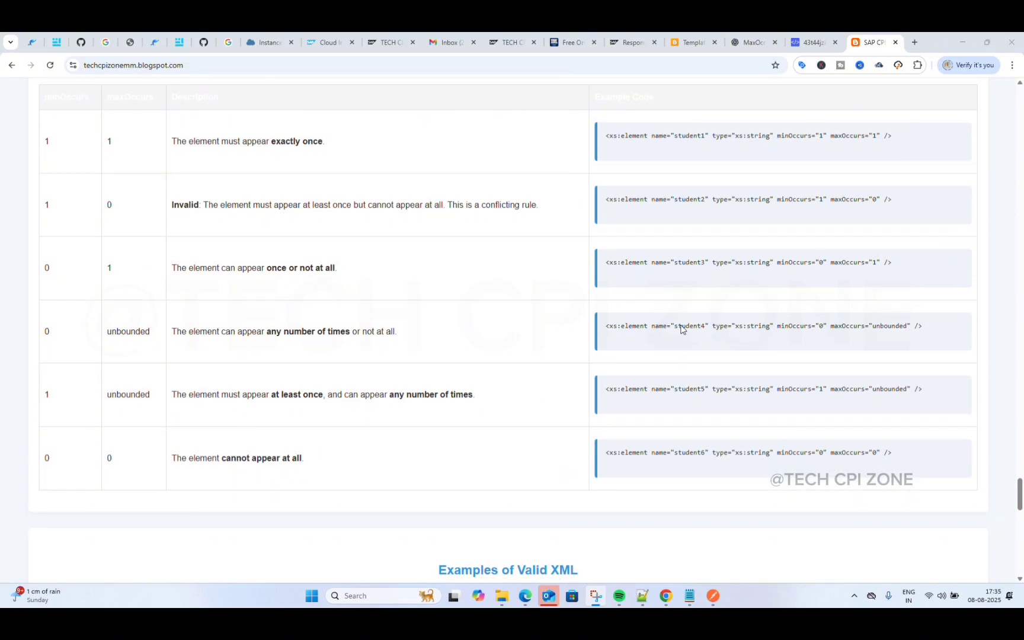
pyautogui.scroll(-2, 681, 371)
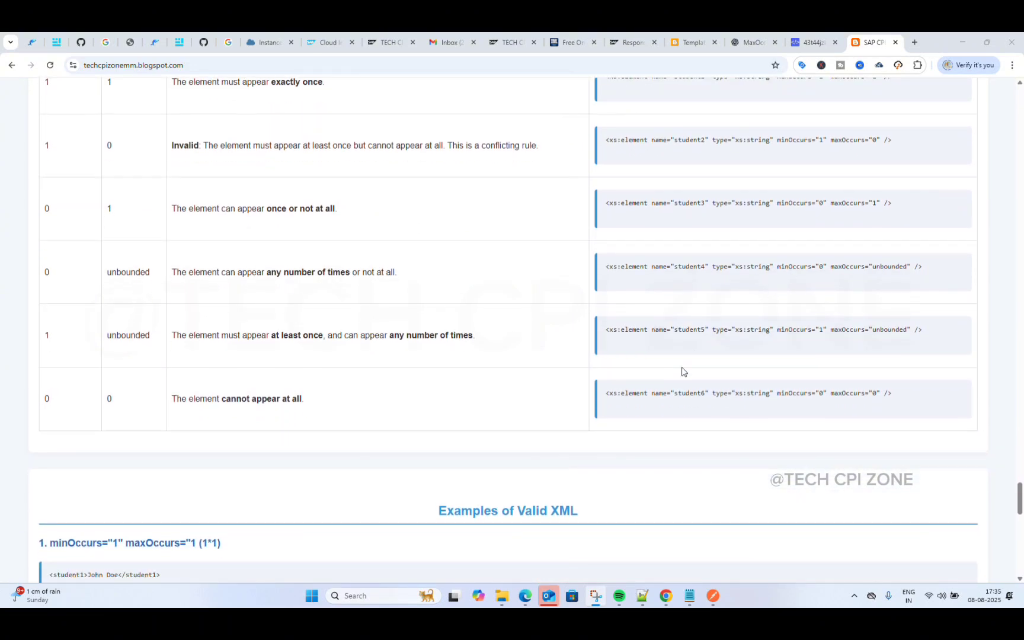
pyautogui.scroll(3, 360, 261)
pyautogui.scroll(1, 360, 261)
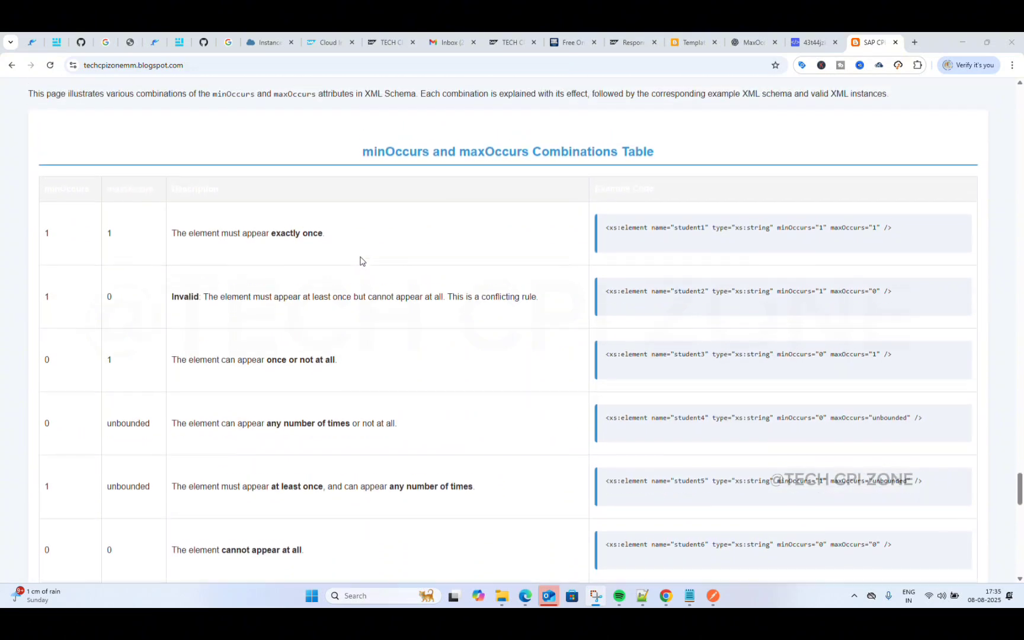
pyautogui.scroll(-7, 299, 252)
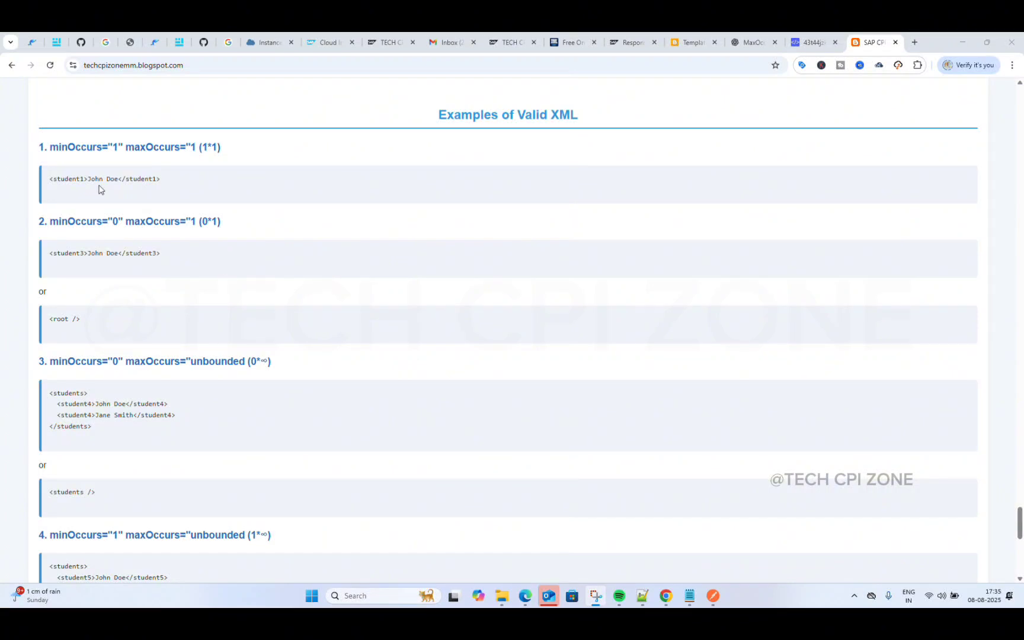
pyautogui.scroll(-1, 229, 362)
pyautogui.scroll(-8, 228, 362)
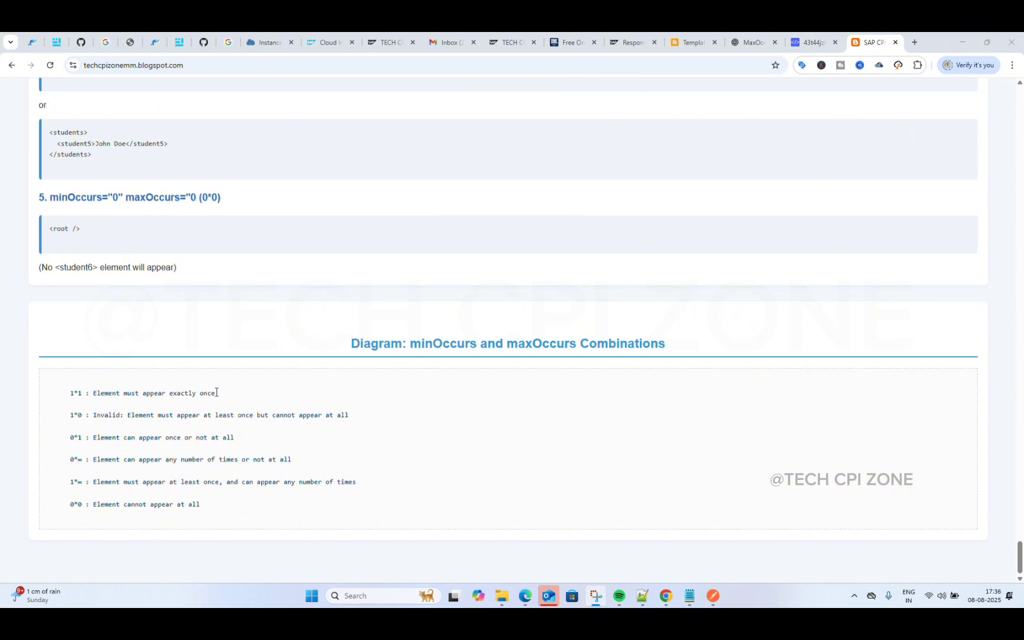
pyautogui.moveTo(746, 44)
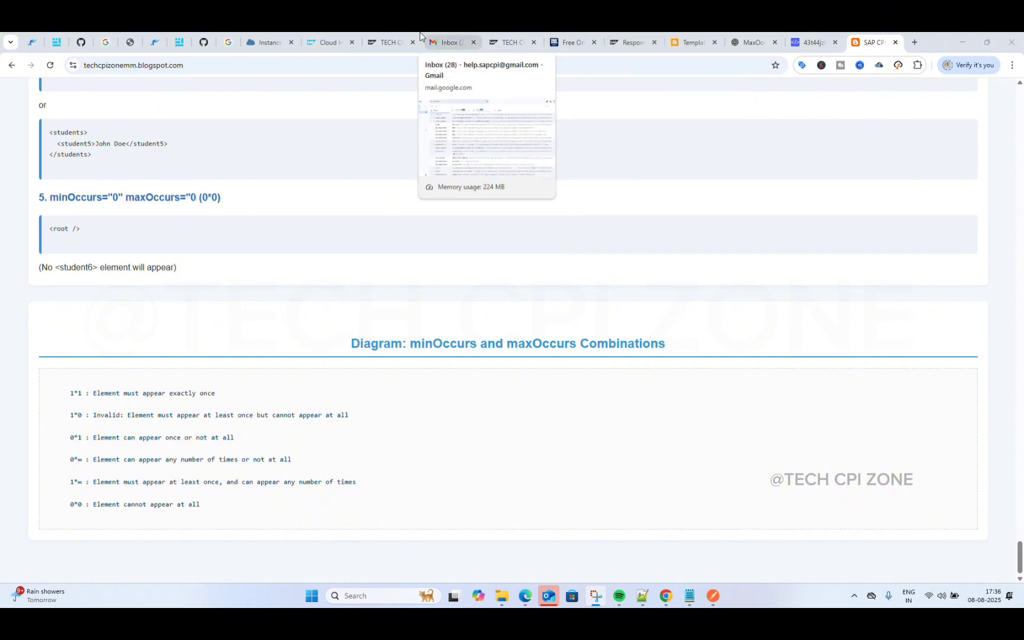
# Step: Glance at mapping mm's empty Select Source Message dialog, then return to the converter tab
pyautogui.click(324, 38)
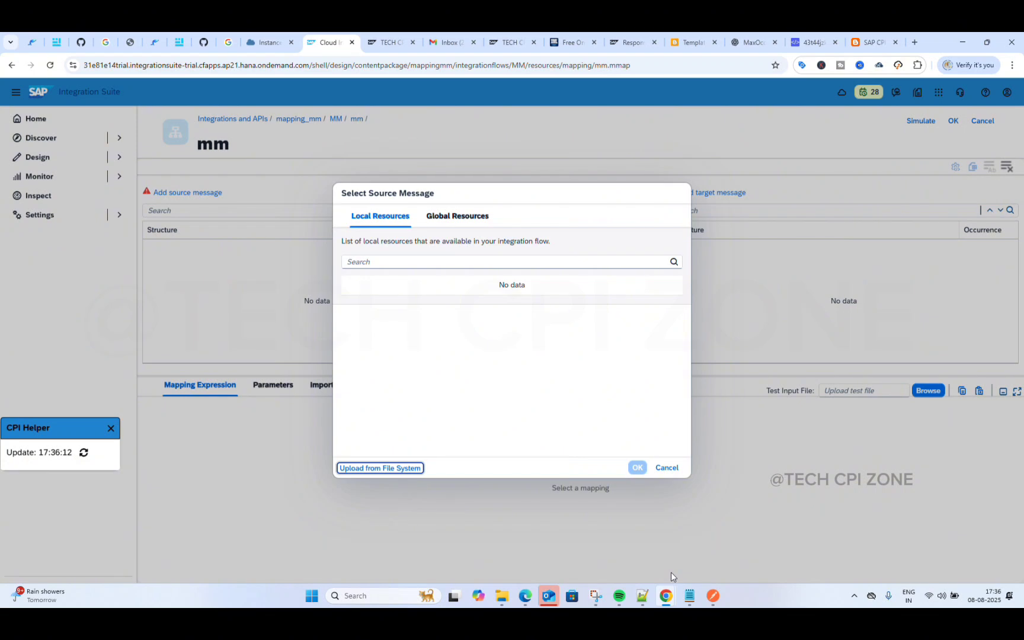
pyautogui.moveTo(667, 598)
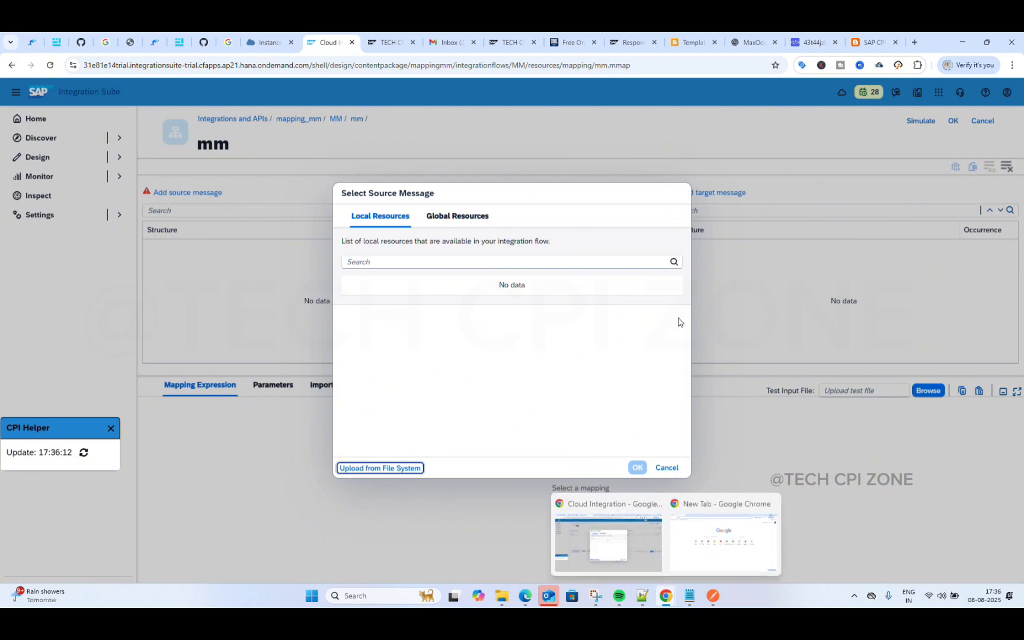
pyautogui.click(586, 37)
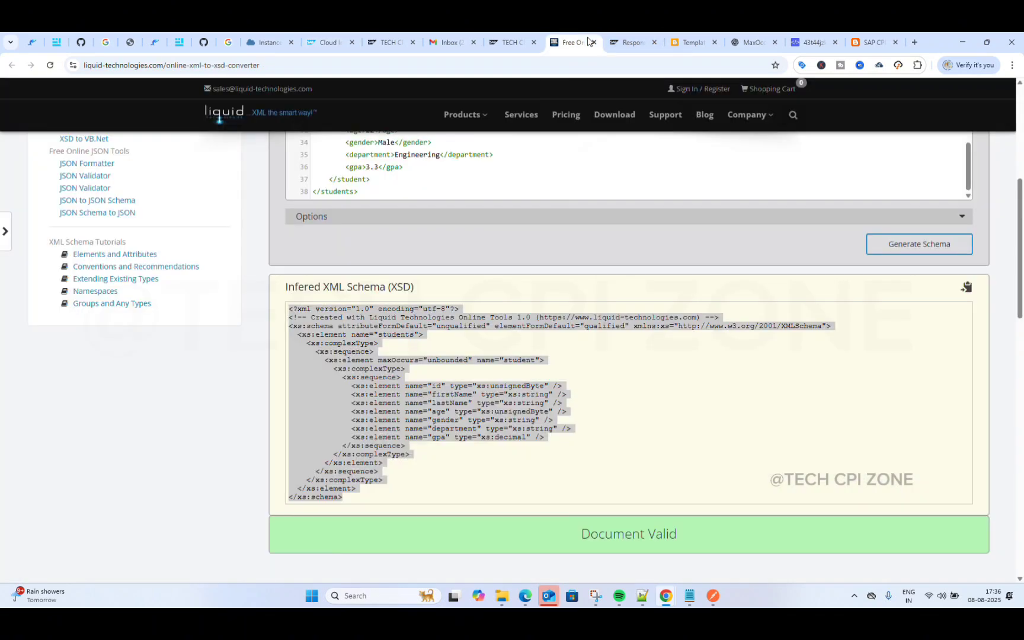
# Step: Clear the old sample XML from the converter's Sample XML Document box
pyautogui.click(566, 367)
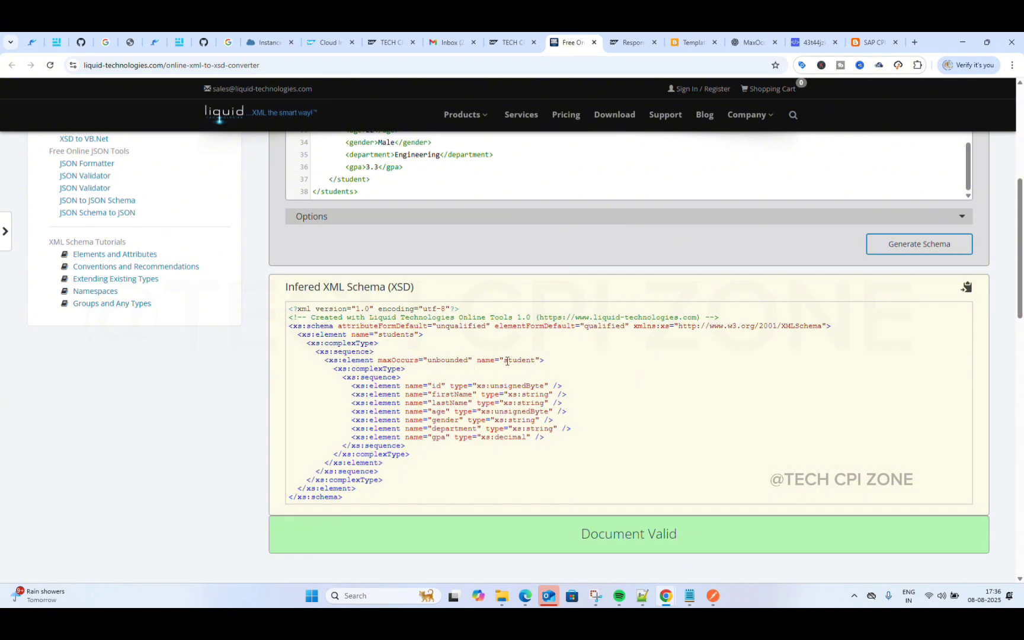
pyautogui.scroll(1, 507, 361)
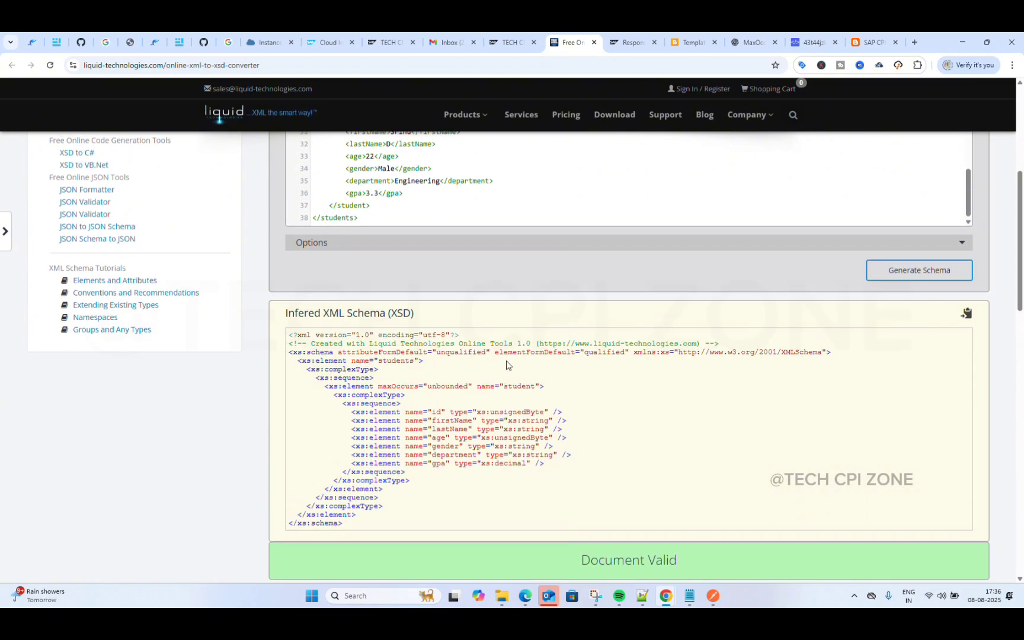
pyautogui.scroll(-3, 504, 364)
pyautogui.scroll(2, 486, 362)
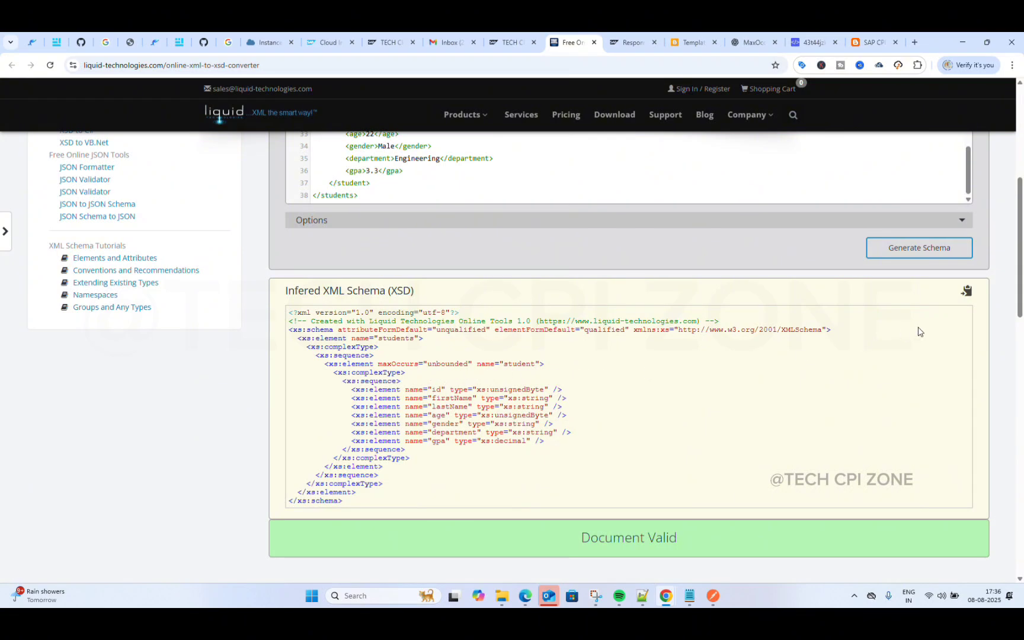
pyautogui.scroll(1, 920, 309)
pyautogui.scroll(3, 762, 329)
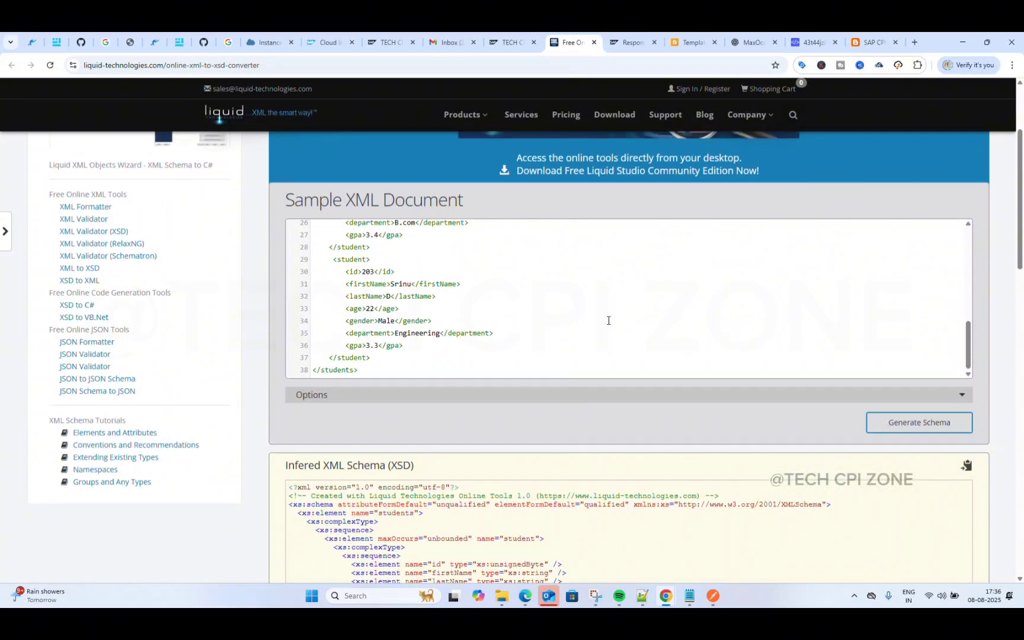
pyautogui.scroll(1, 608, 320)
pyautogui.scroll(4, 608, 320)
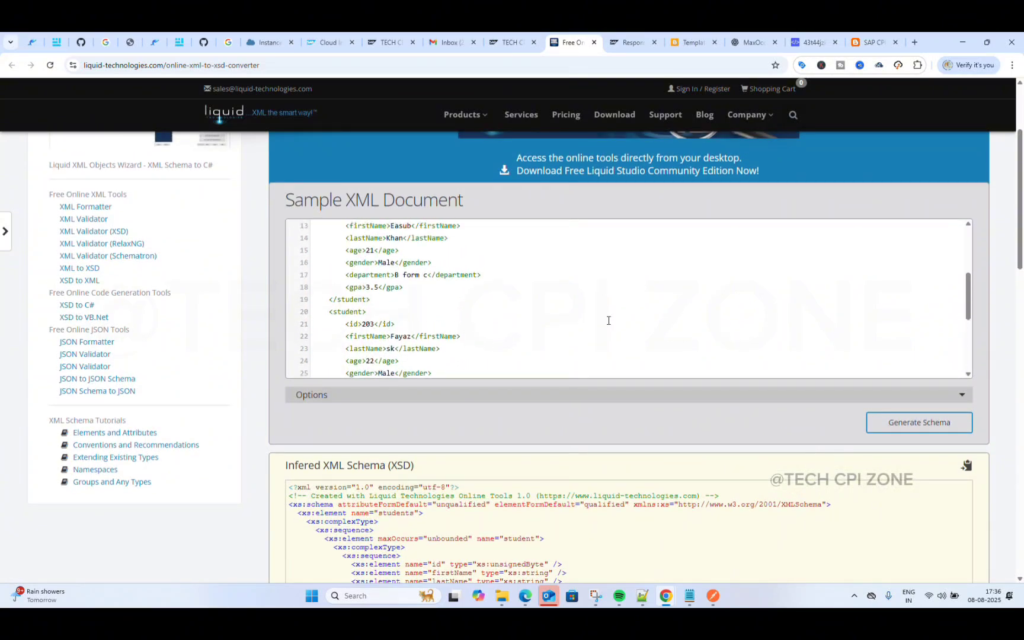
pyautogui.hotkey('ctrl', 'a')
pyautogui.press('BackSpace')
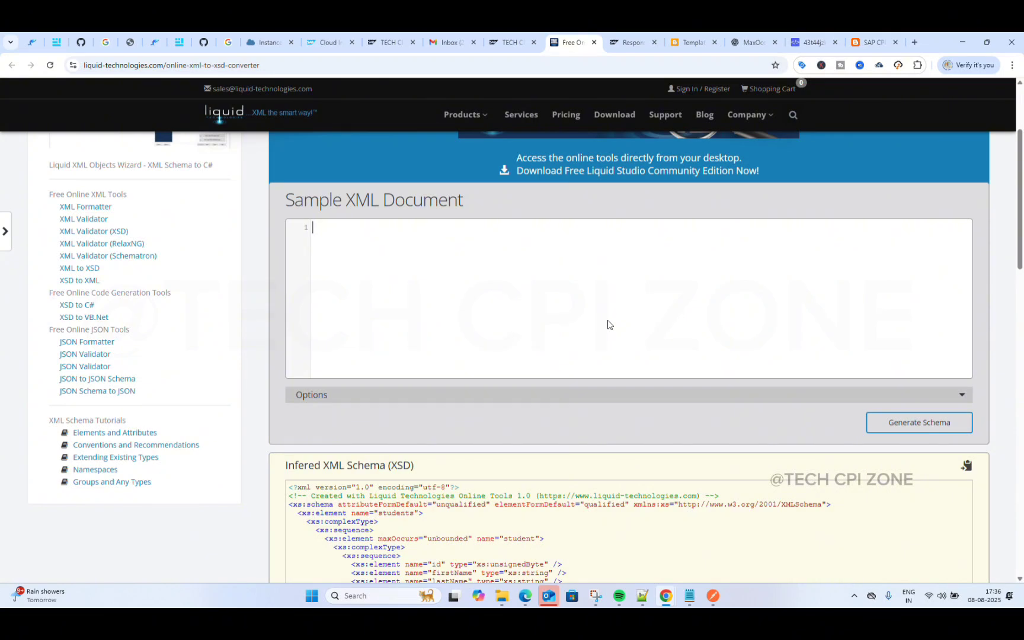
# Step: Copy the empty-tag students XML under 'Source Output Shared Code (MM)' on the sapcpidata blog
pyautogui.click(656, 48)
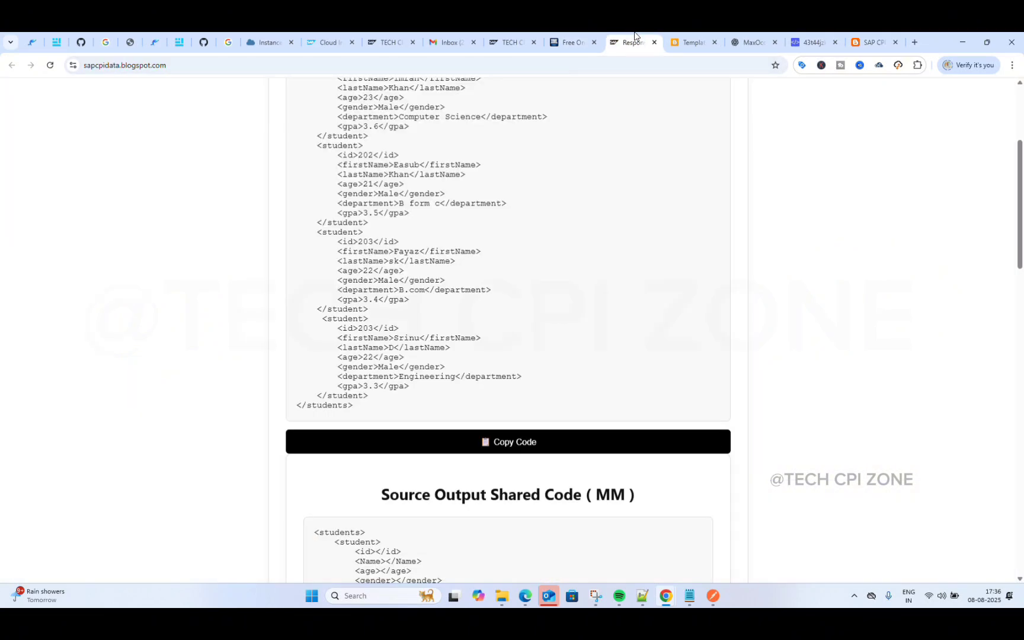
pyautogui.scroll(-1, 566, 299)
pyautogui.scroll(-5, 567, 299)
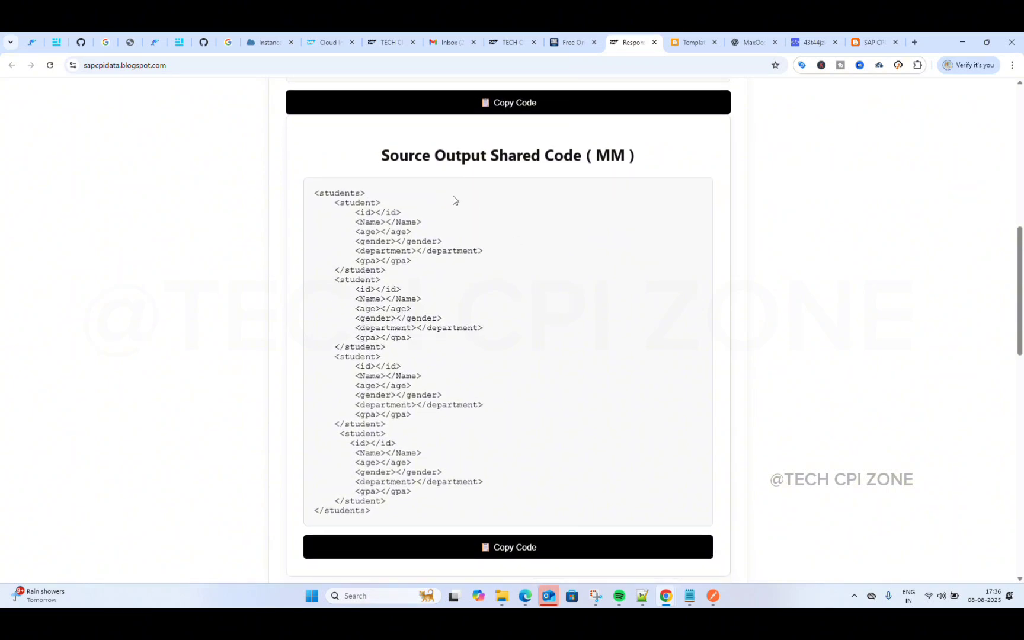
pyautogui.click(497, 549)
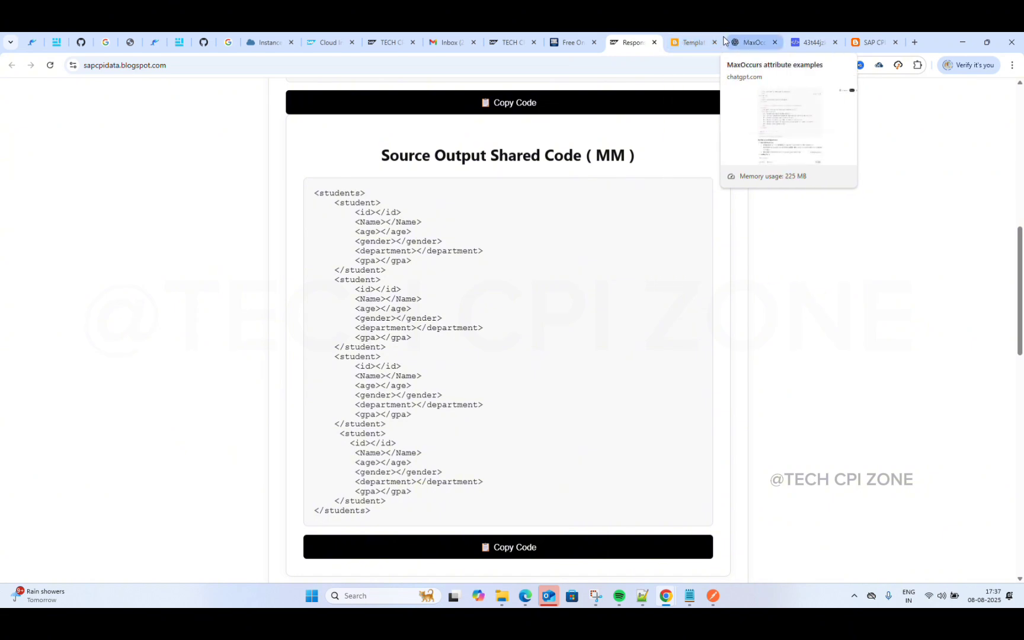
# Step: Paste the copied students output XML into the converter's Sample XML Document box
pyautogui.click(574, 42)
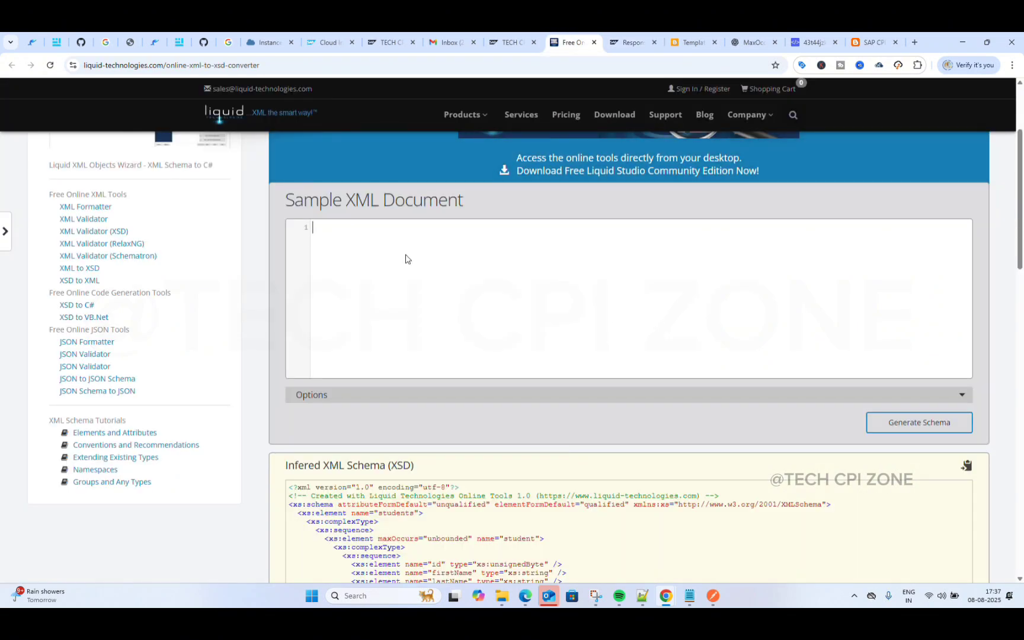
pyautogui.hotkey('ctrl', 'v')
pyautogui.scroll(5, 533, 291)
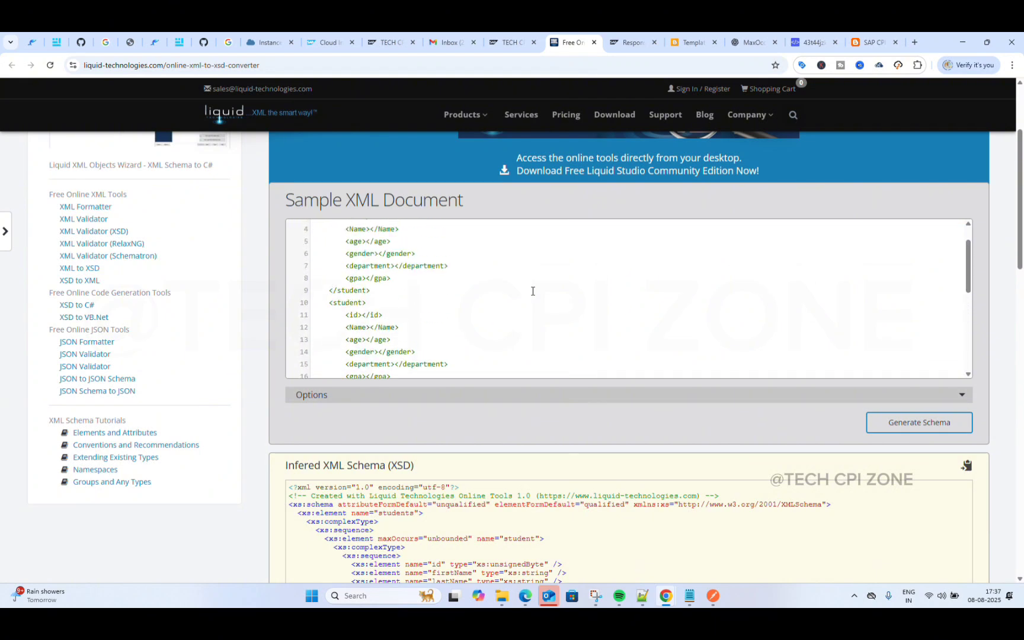
pyautogui.scroll(-1, 532, 291)
pyautogui.scroll(1, 532, 290)
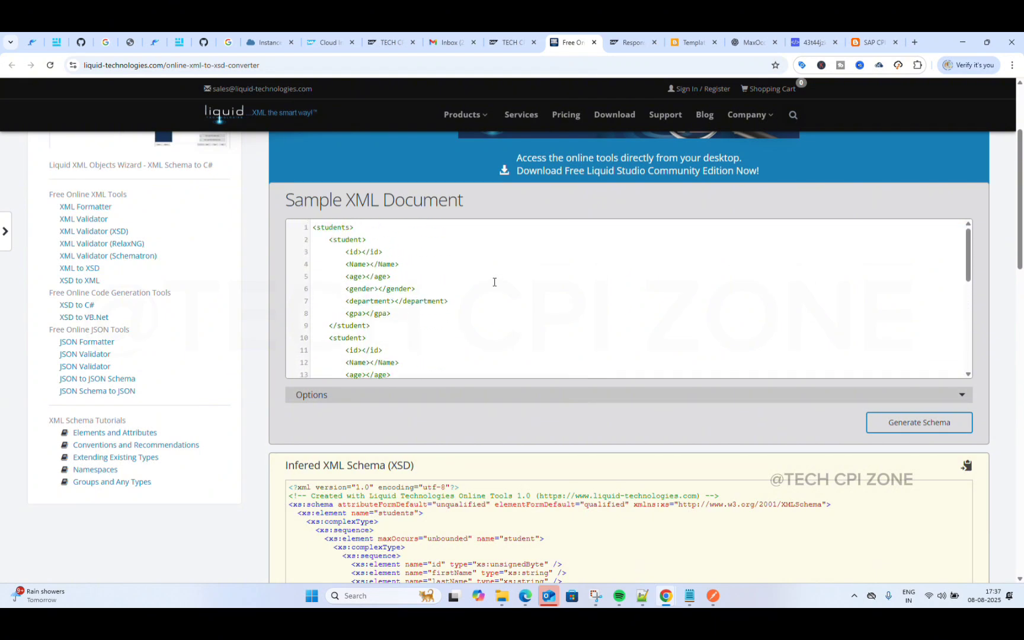
pyautogui.scroll(-5, 397, 305)
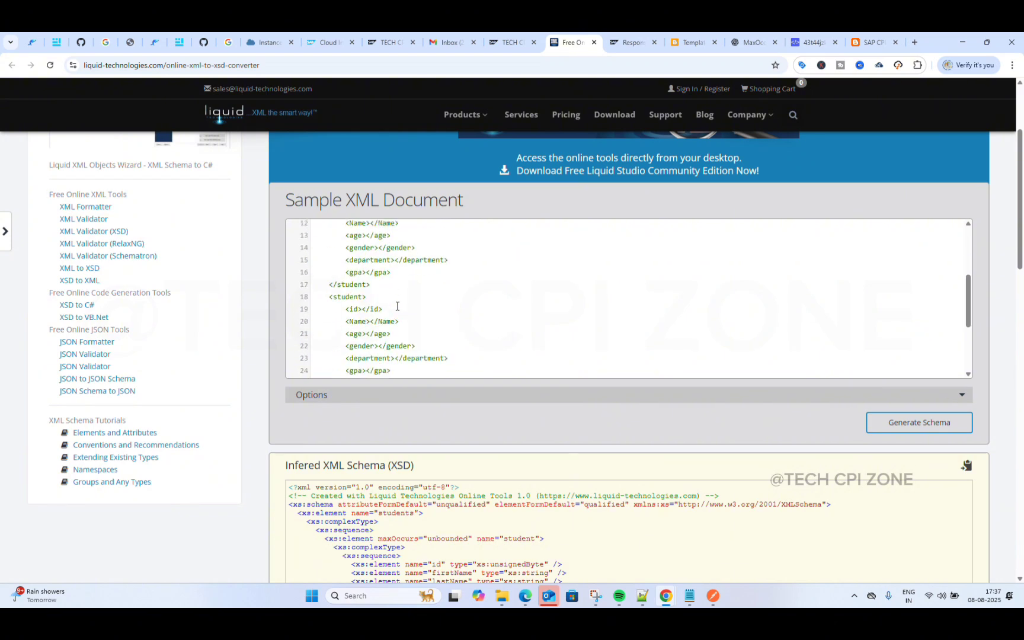
pyautogui.scroll(-1, 397, 306)
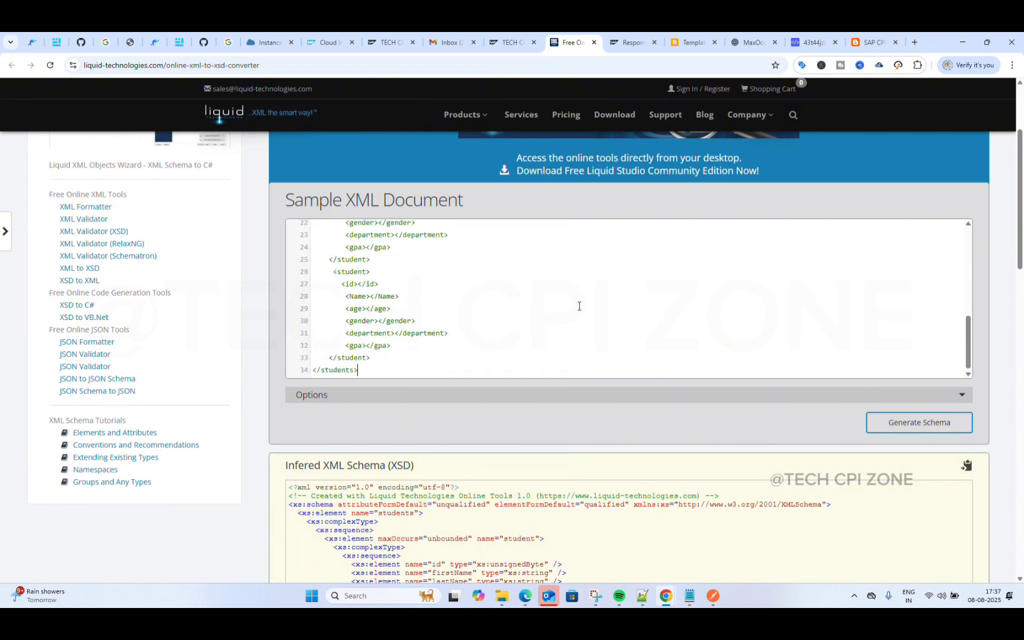
# Step: Generate the schema, giving a valid XSD with id, Name, age, gender, department and gpa
pyautogui.click(895, 434)
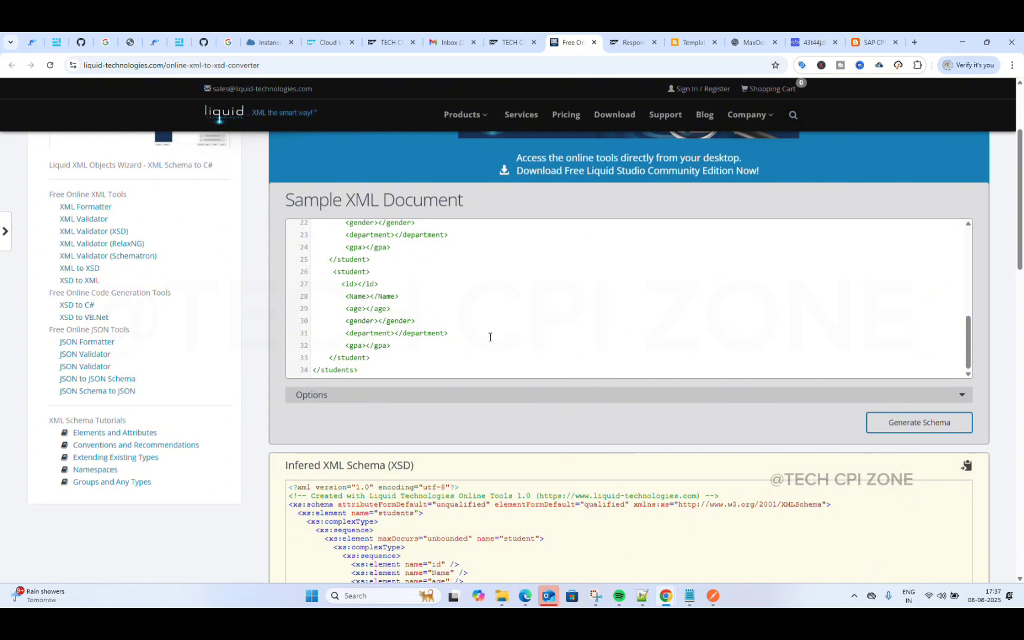
pyautogui.scroll(-1, 448, 309)
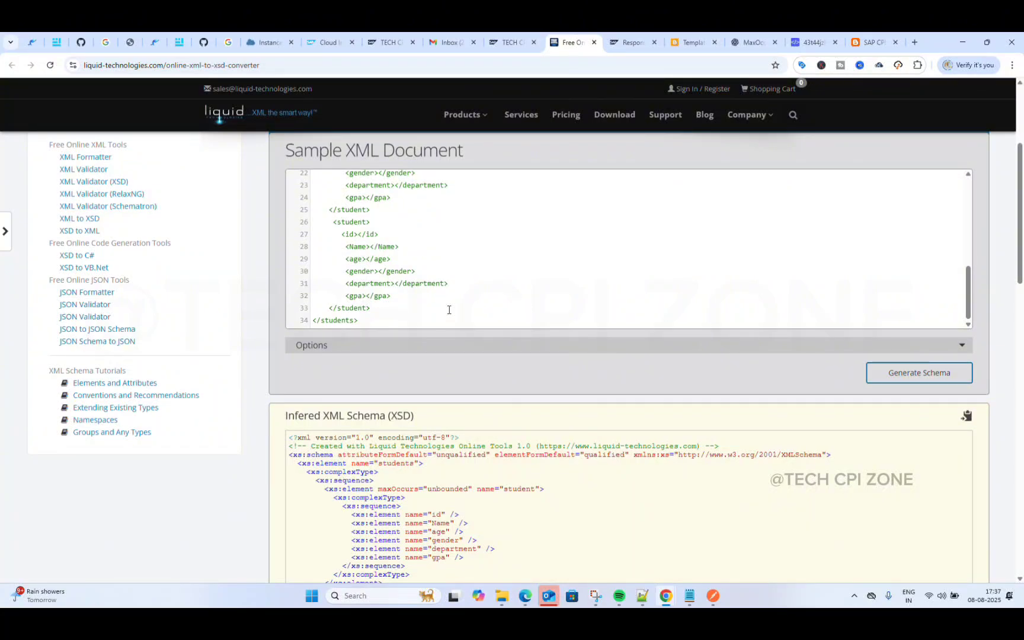
pyautogui.scroll(-2, 526, 311)
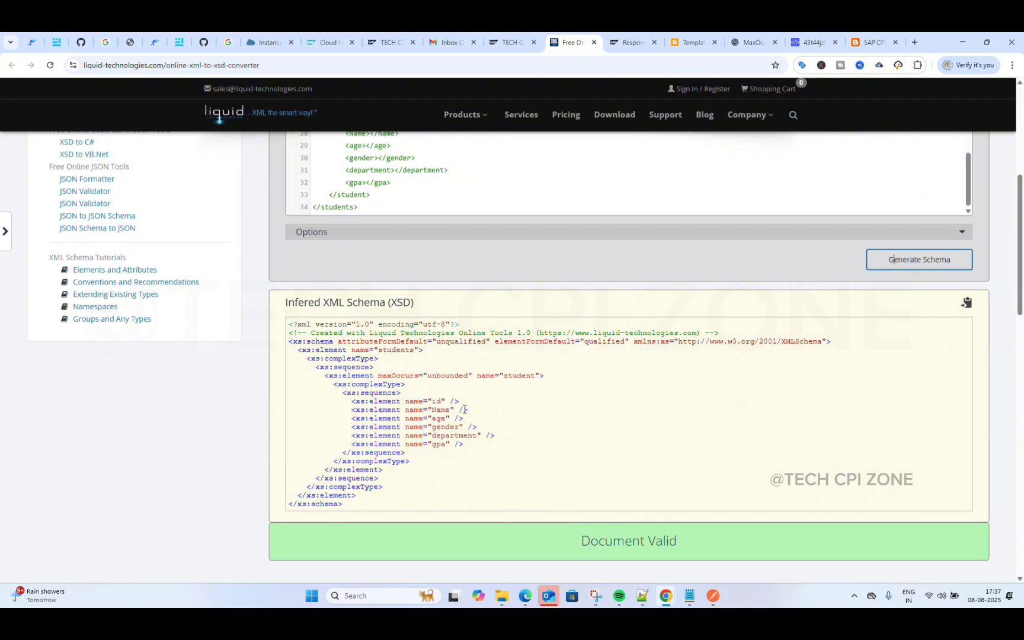
# Step: Compare source_input.xsd in Notepad++ against the converter's generated schema, ending on source_input.xsd
pyautogui.click(641, 594)
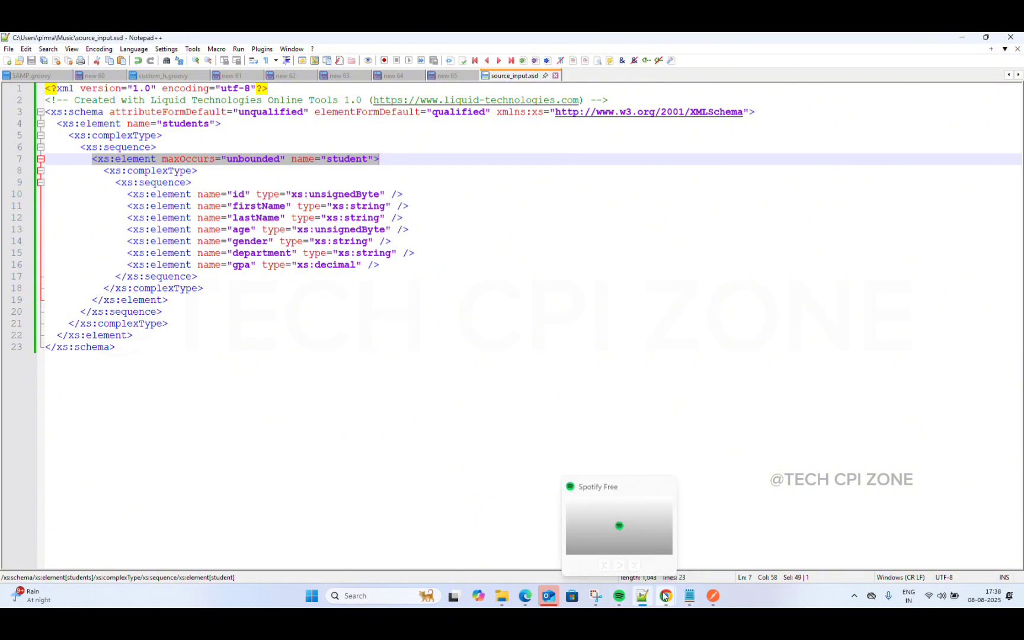
pyautogui.moveTo(664, 590)
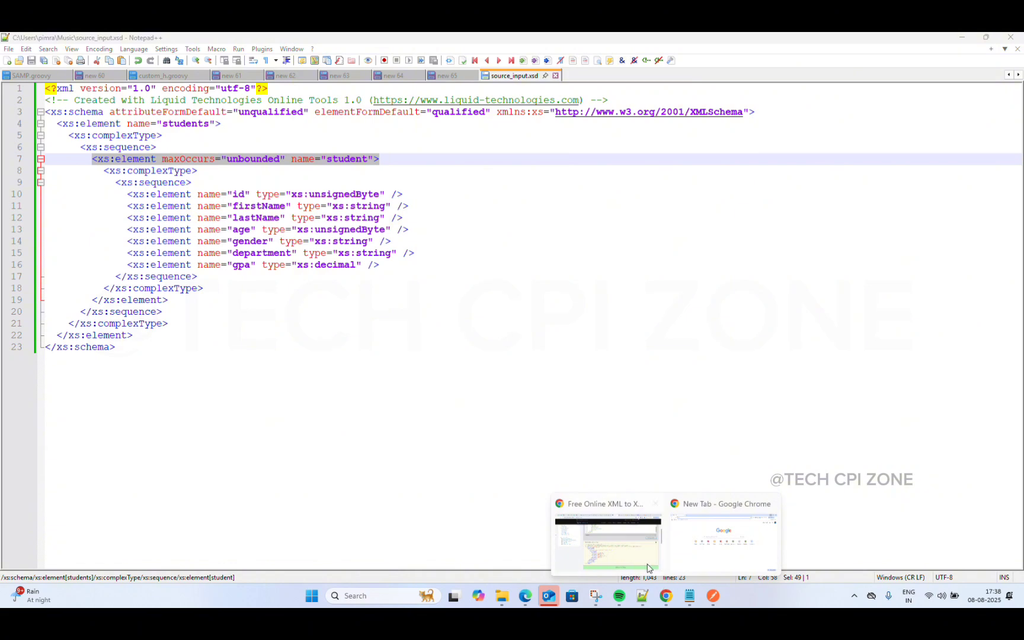
pyautogui.click(631, 545)
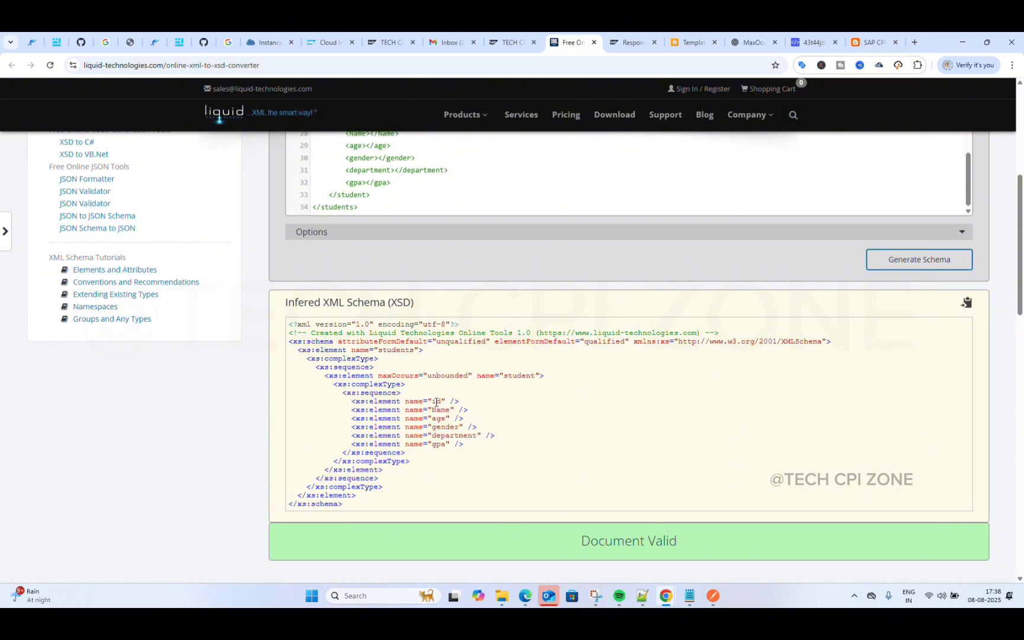
pyautogui.click(642, 597)
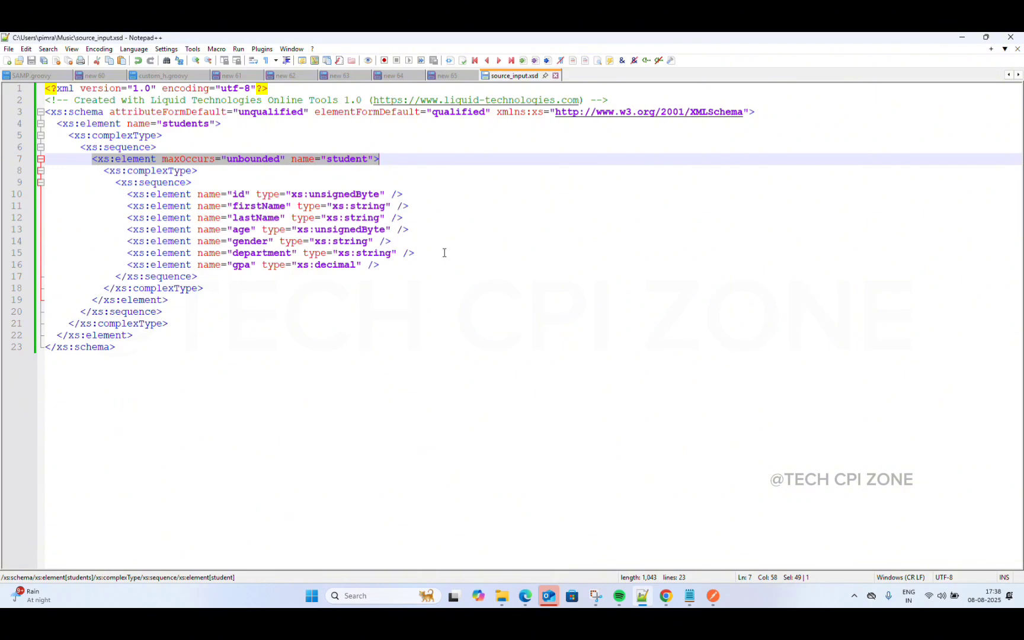
# Step: Paste the converter's 22-line inferred XSD into a new Notepad++ document, 'new 66'
pyautogui.click(7, 60)
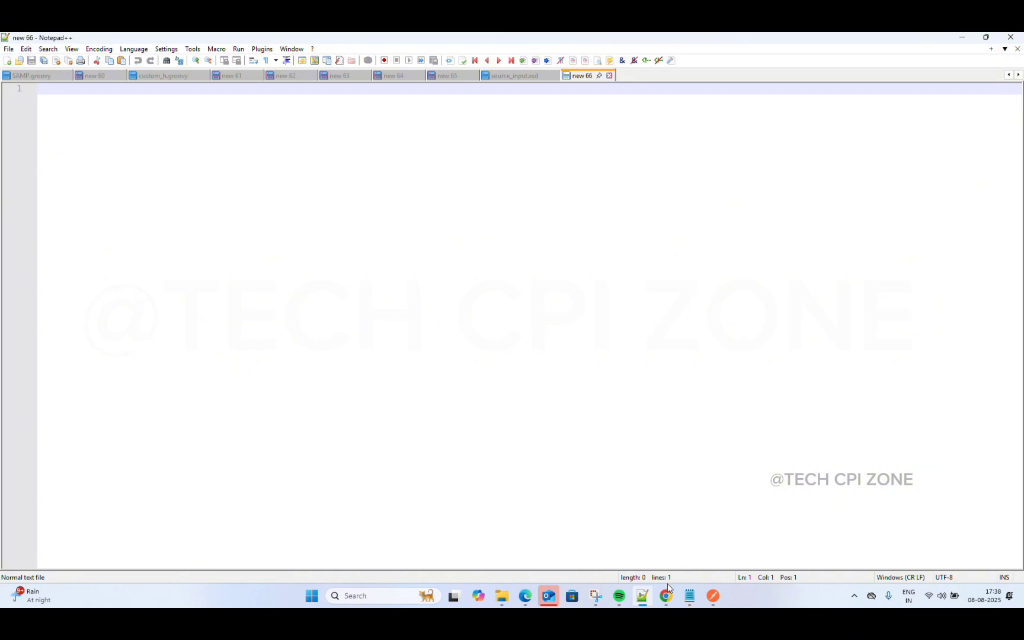
pyautogui.moveTo(666, 595)
pyautogui.click(607, 556)
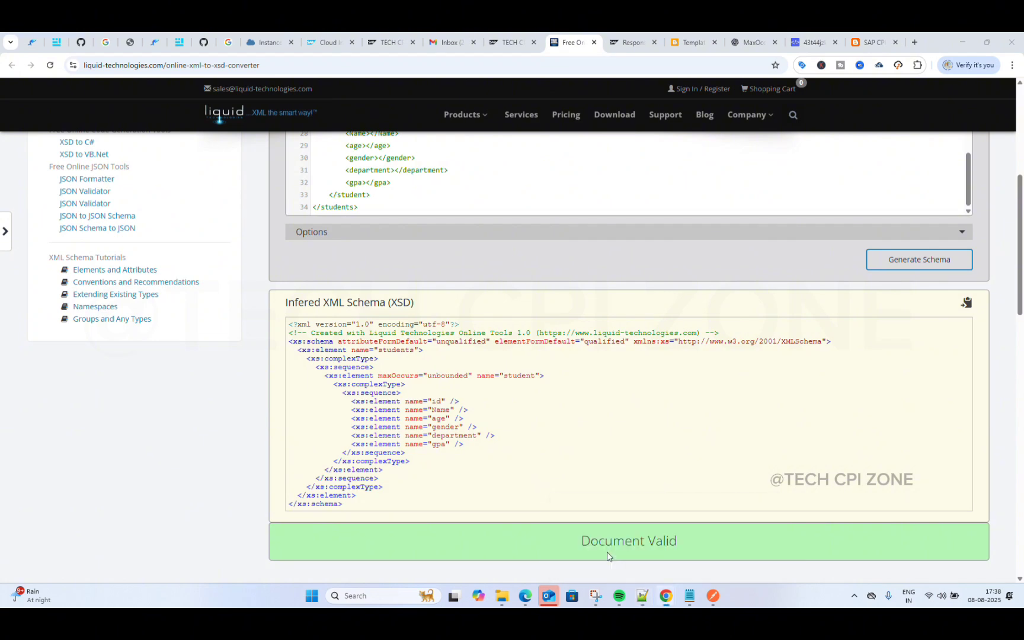
pyautogui.click(965, 304)
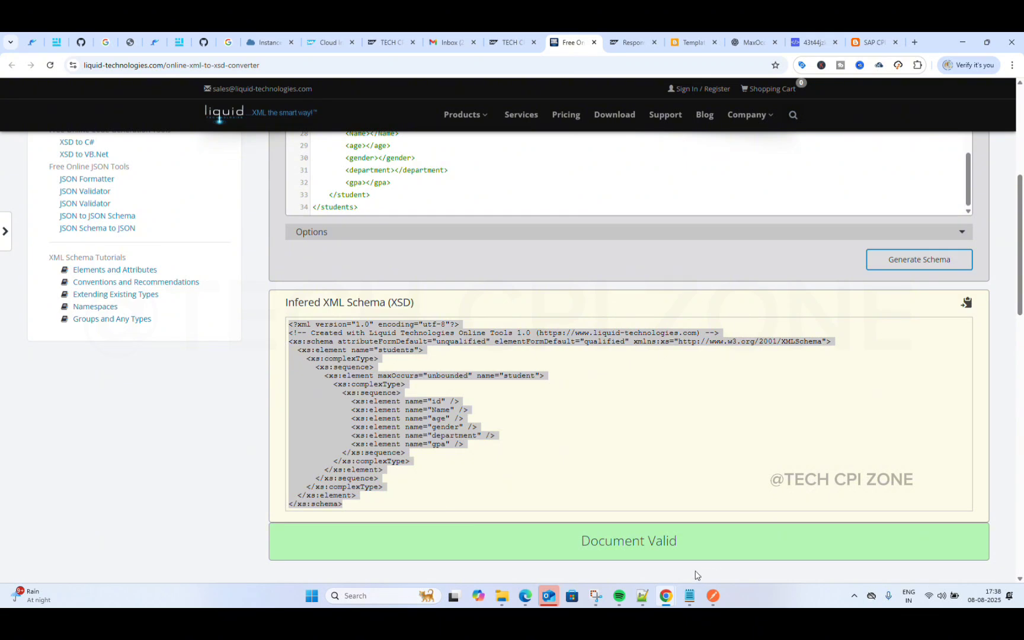
pyautogui.moveTo(666, 595)
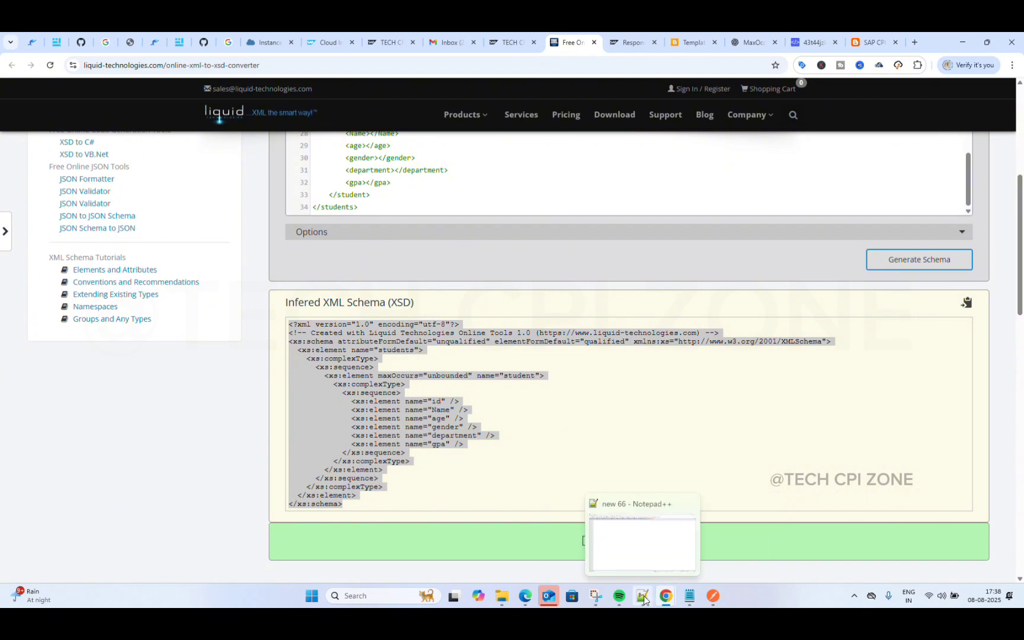
pyautogui.click(642, 595)
pyautogui.hotkey('ctrl', 'v')
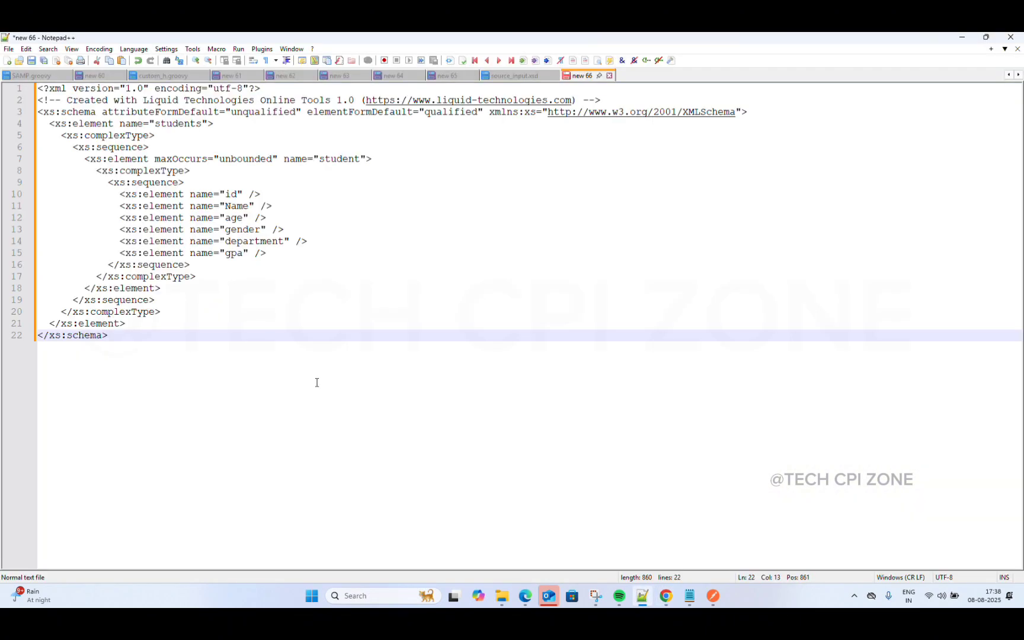
# Step: In Save As, name the new schema file 'source_output' using the clipboard history entry
pyautogui.click(8, 50)
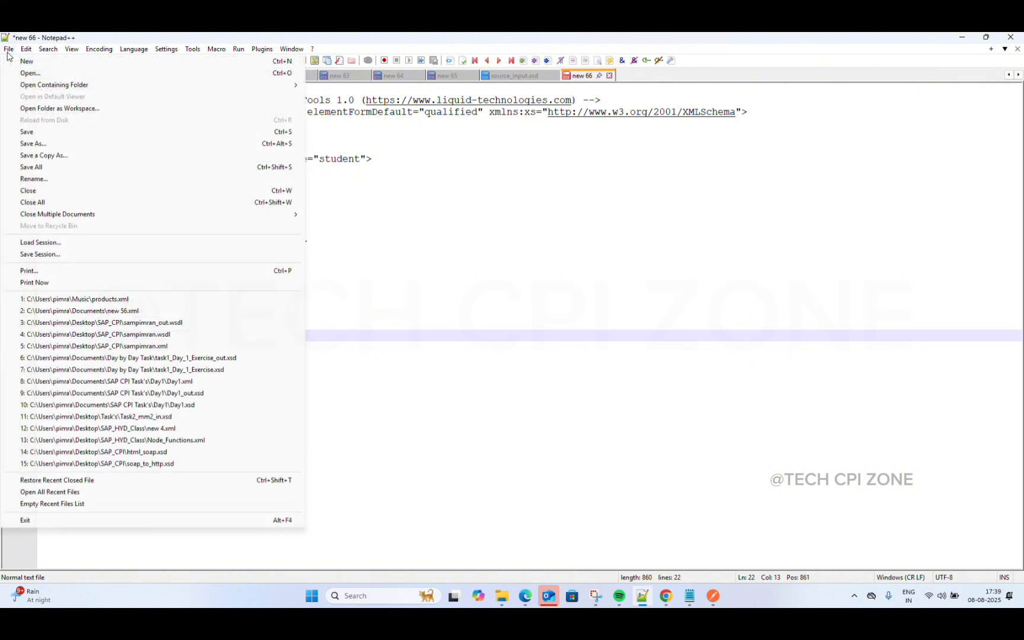
pyautogui.click(48, 147)
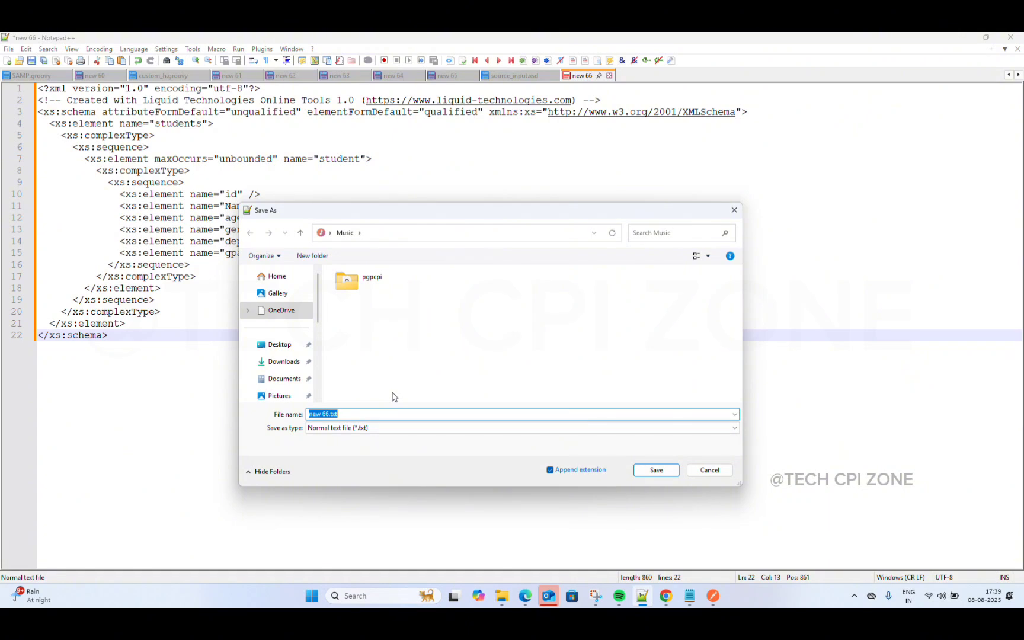
pyautogui.press('BackSpace')
pyautogui.press('super+v')
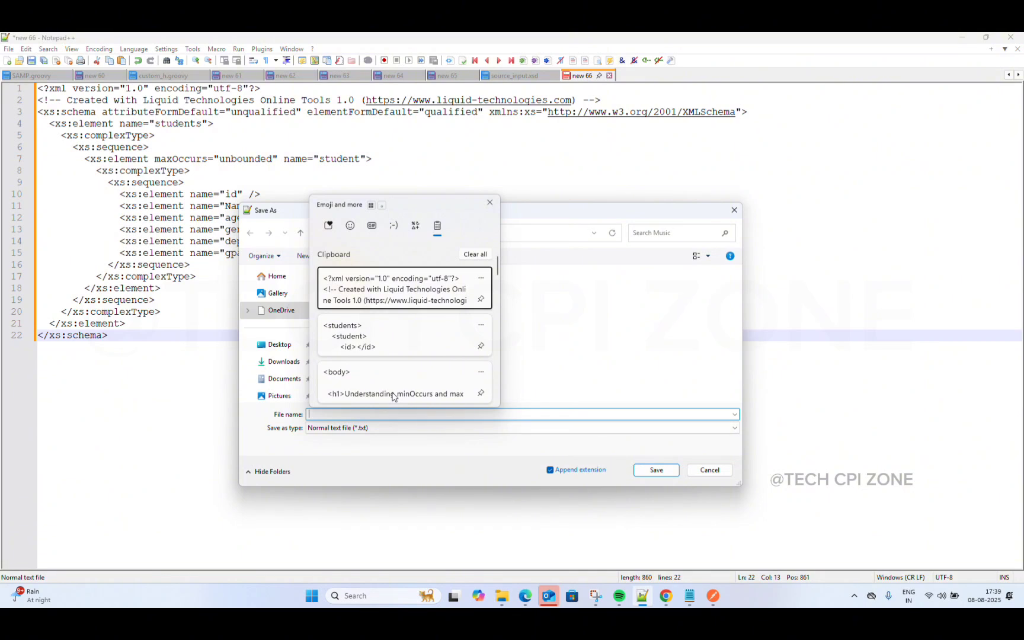
pyautogui.scroll(-5, 396, 361)
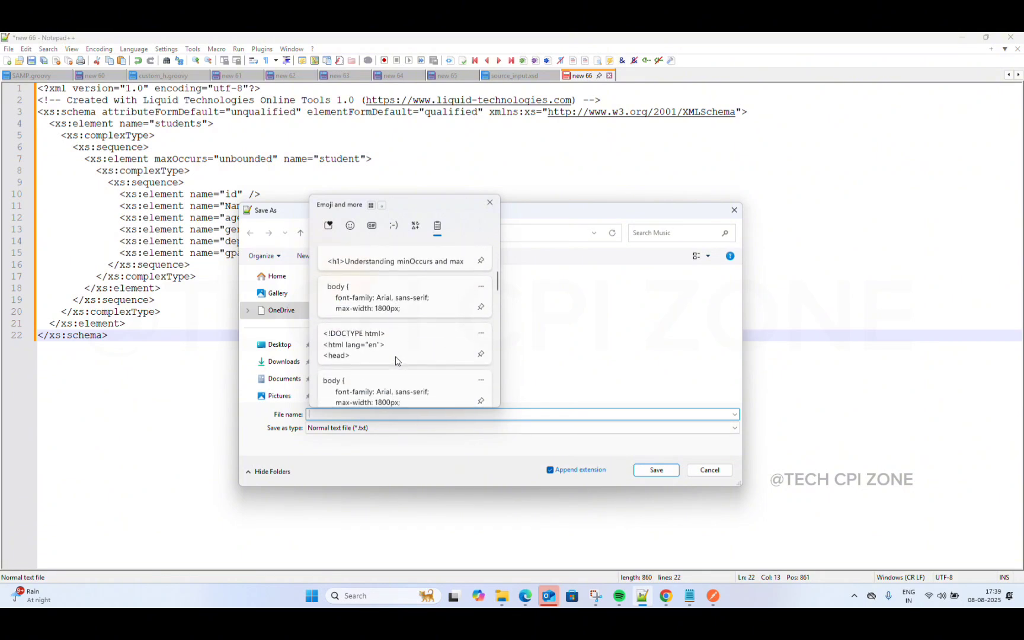
pyautogui.scroll(-6, 396, 359)
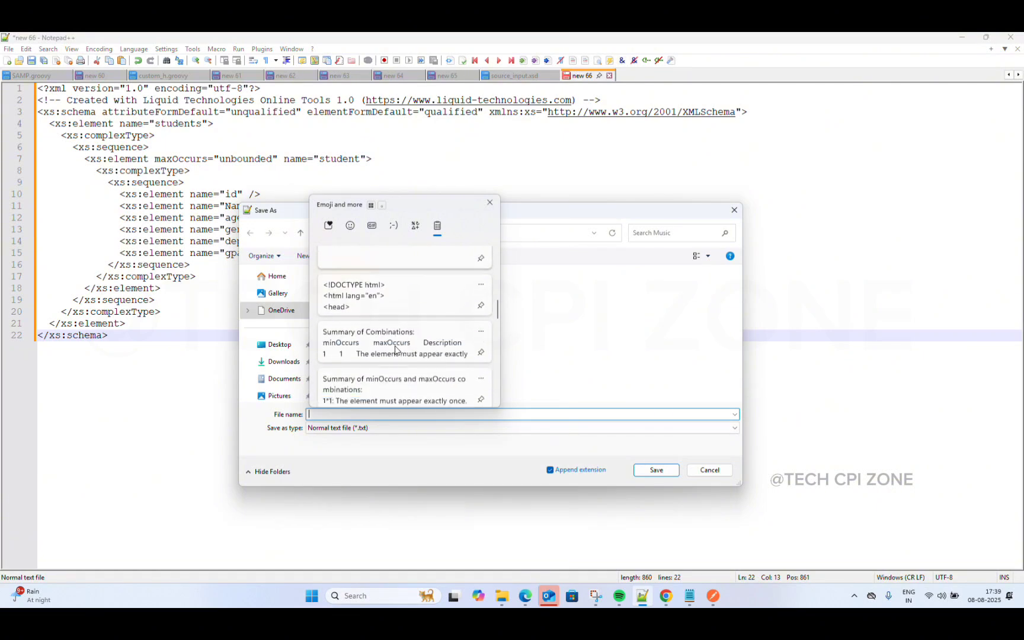
pyautogui.scroll(-2, 396, 350)
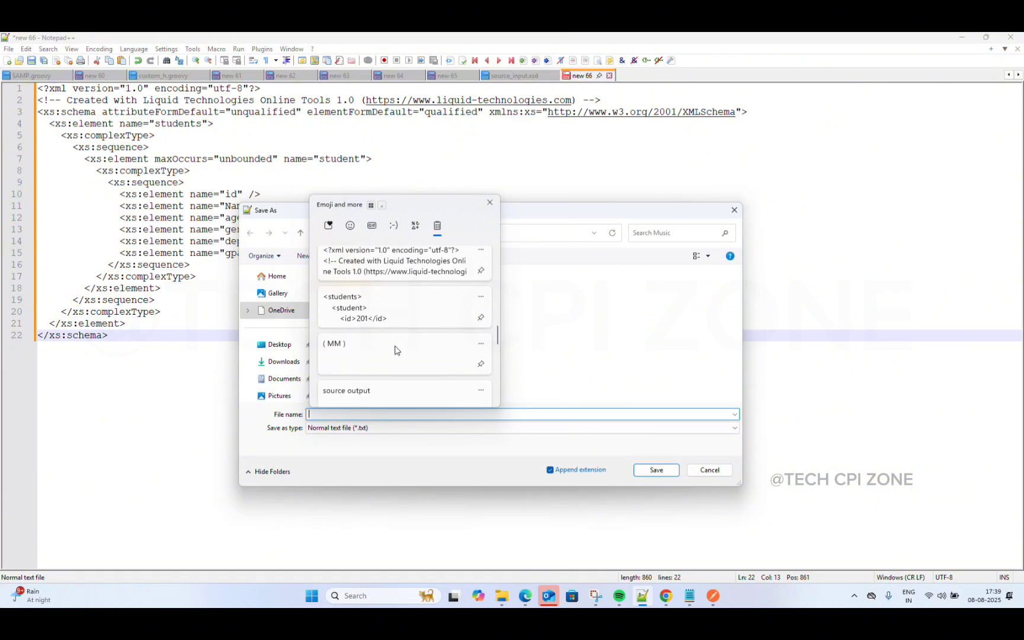
pyautogui.click(382, 348)
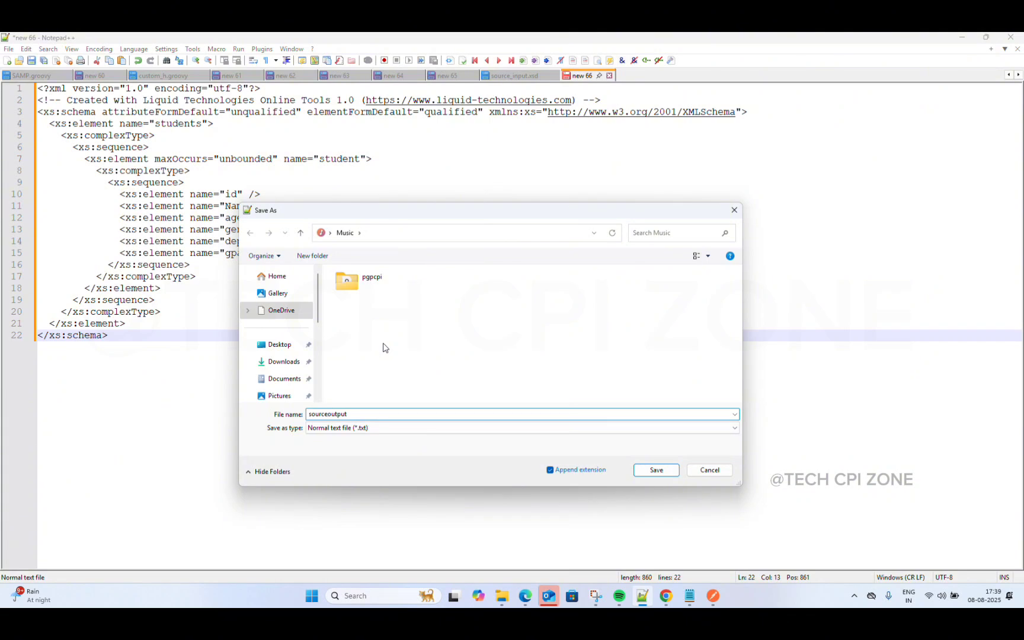
pyautogui.write('_')
# Step: Save it as source_output.xsd with type All types (*.*), then minimize Notepad++
pyautogui.click(372, 427)
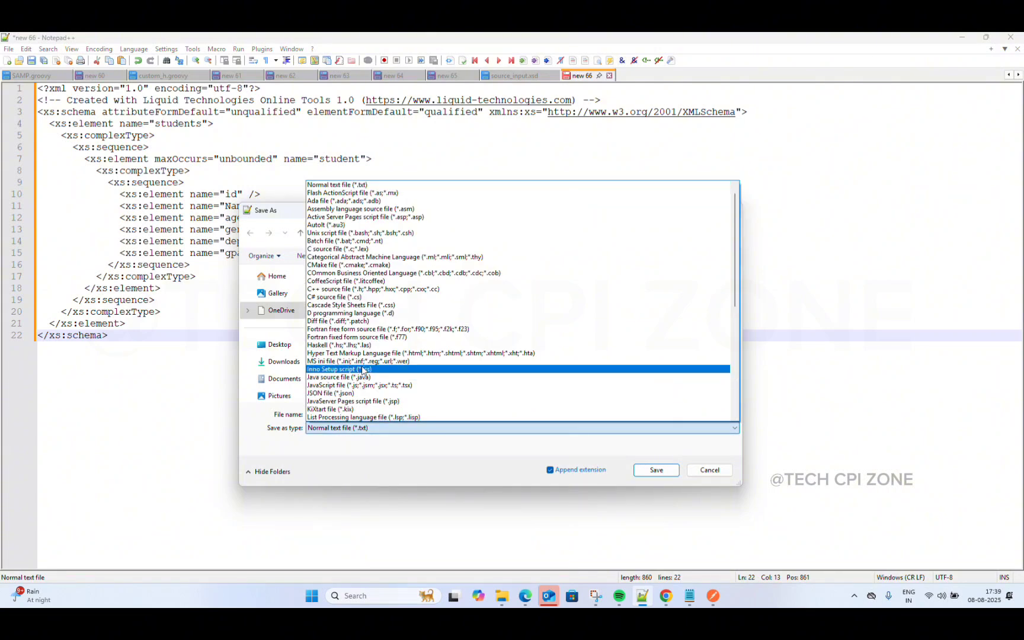
pyautogui.scroll(3, 363, 369)
pyautogui.click(360, 186)
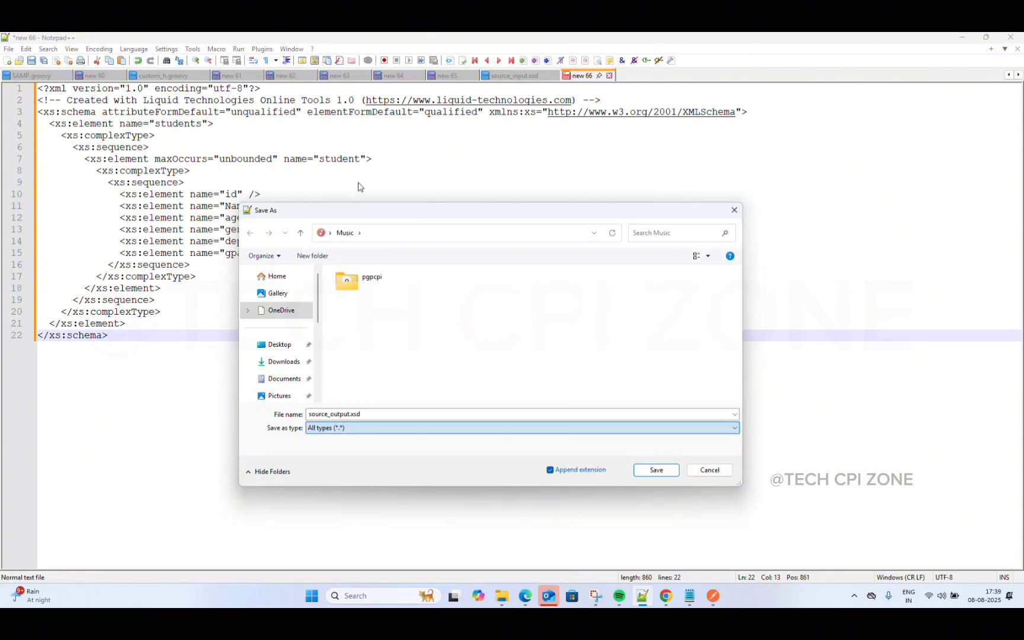
pyautogui.click(655, 470)
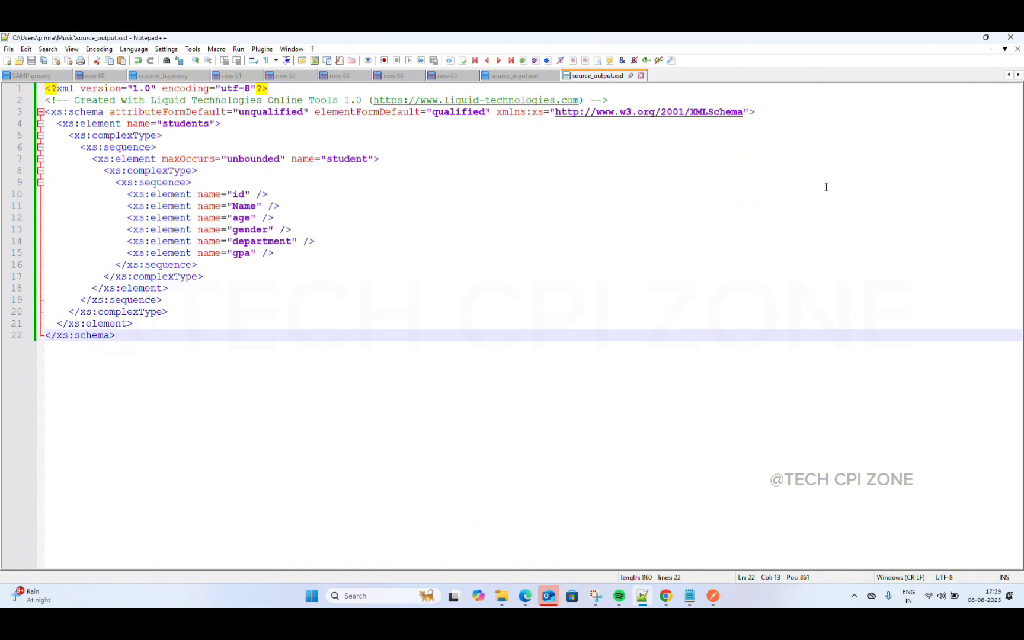
pyautogui.click(961, 42)
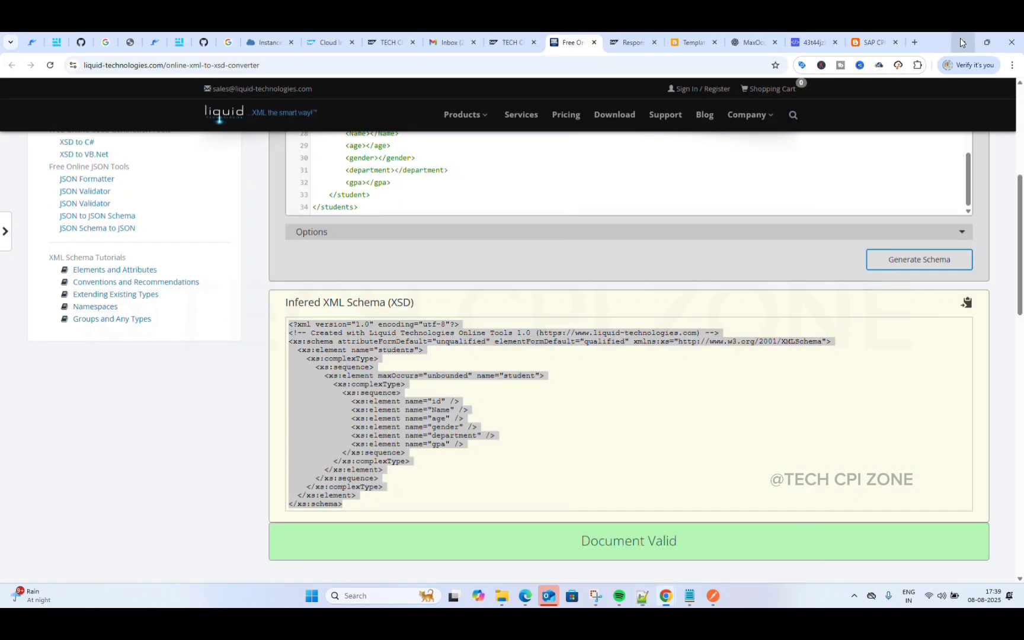
# Step: Return to the Cloud Integration mm mapping page and dismiss the empty source message picker
pyautogui.click(323, 42)
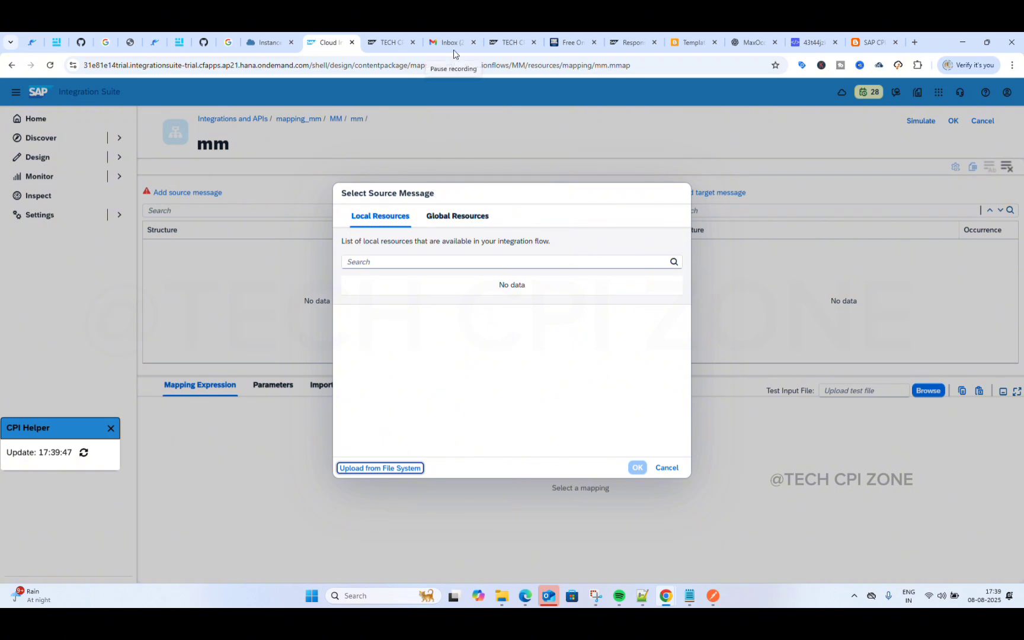
pyautogui.hotkey('alt', 'Tab')
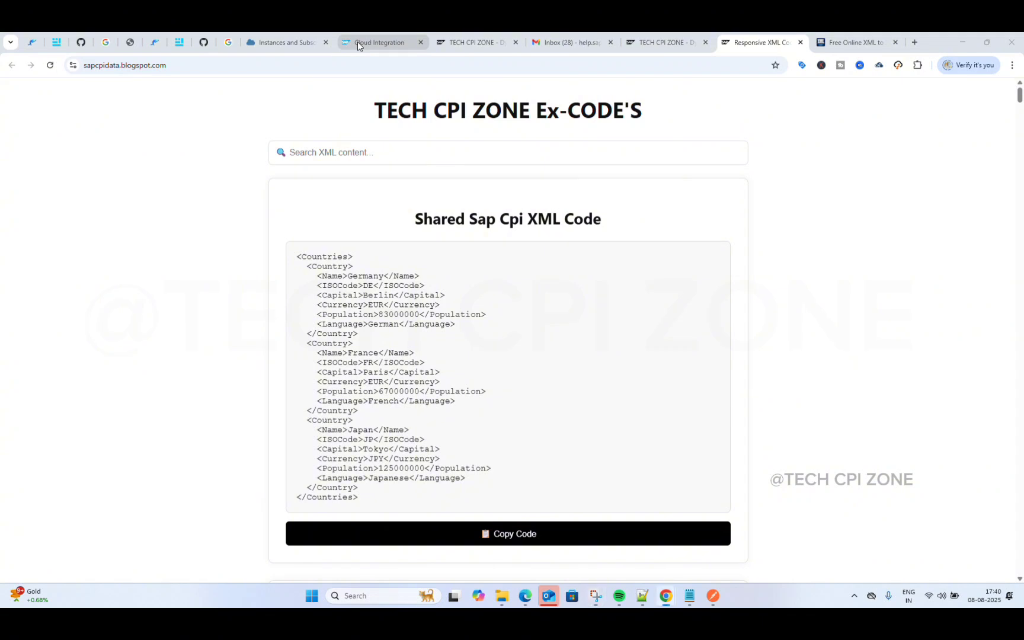
pyautogui.click(357, 41)
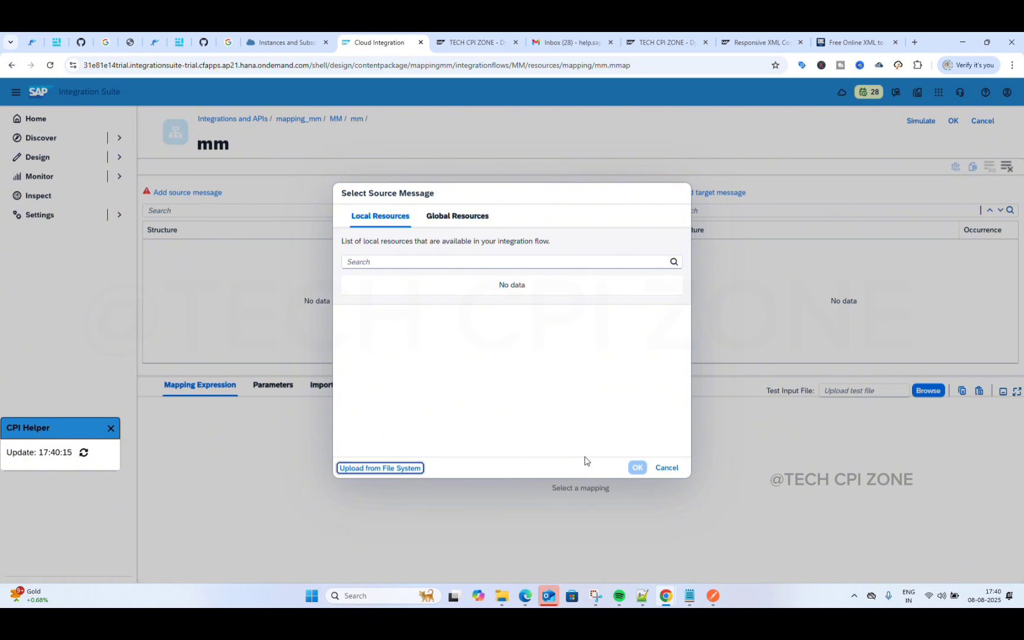
pyautogui.click(664, 468)
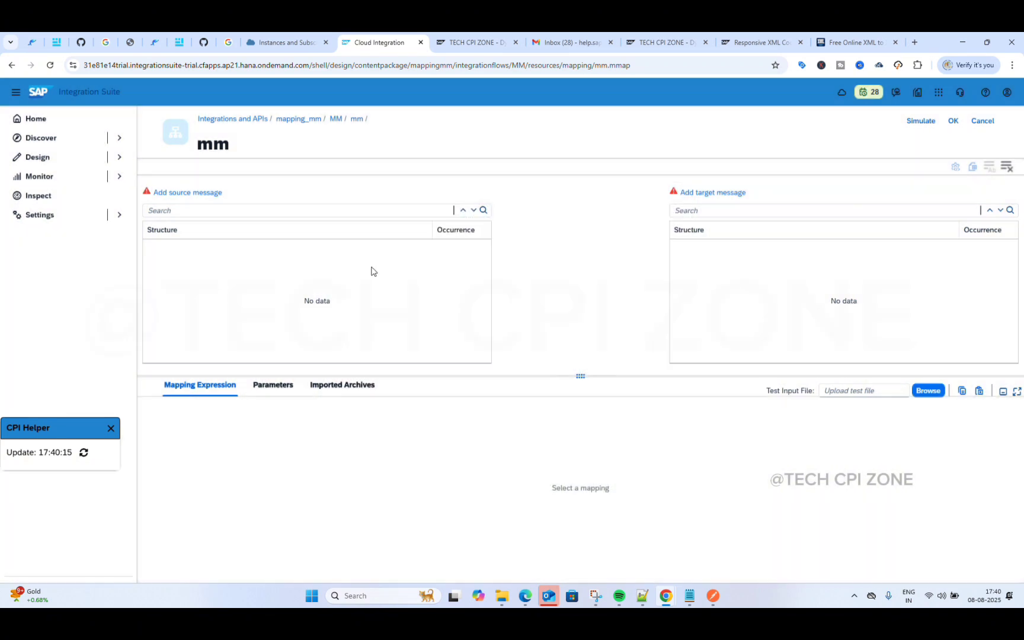
# Step: Upload source_input.xsd from the Music folder as the mapping's source message
pyautogui.click(187, 192)
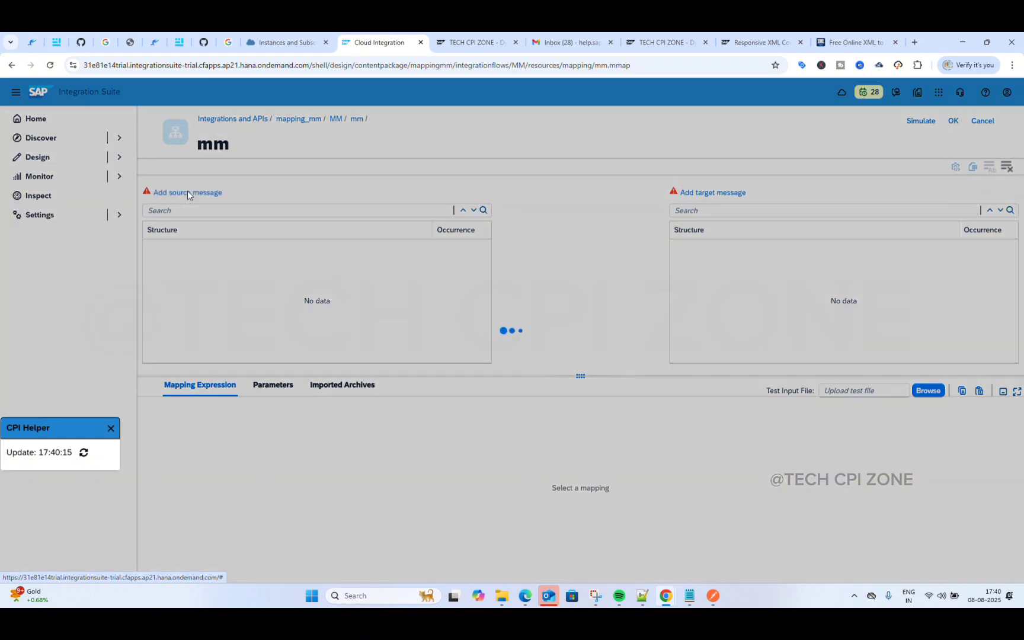
pyautogui.click(374, 469)
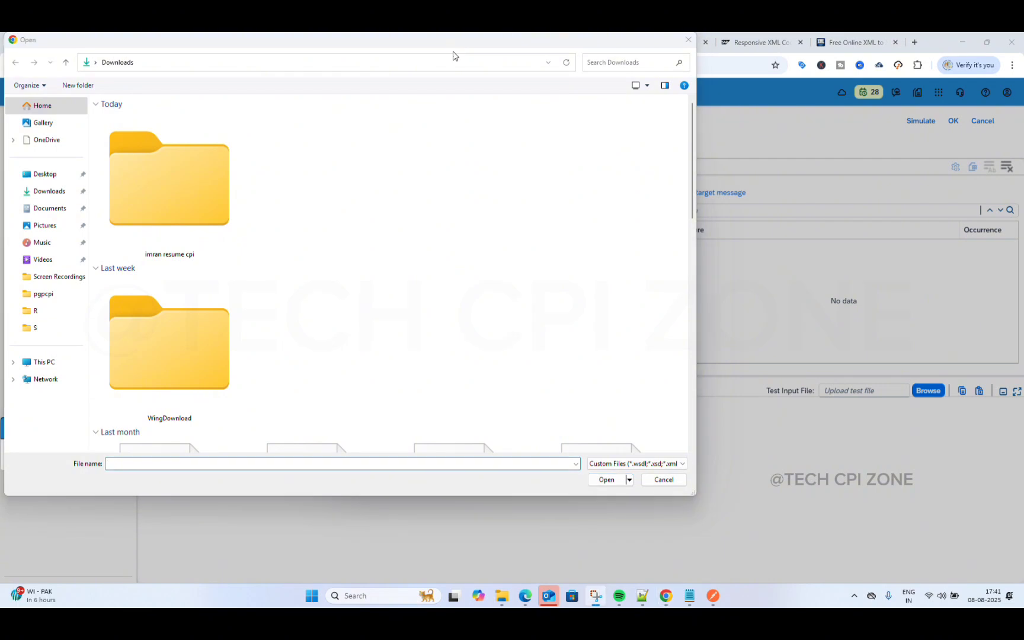
pyautogui.click(43, 243)
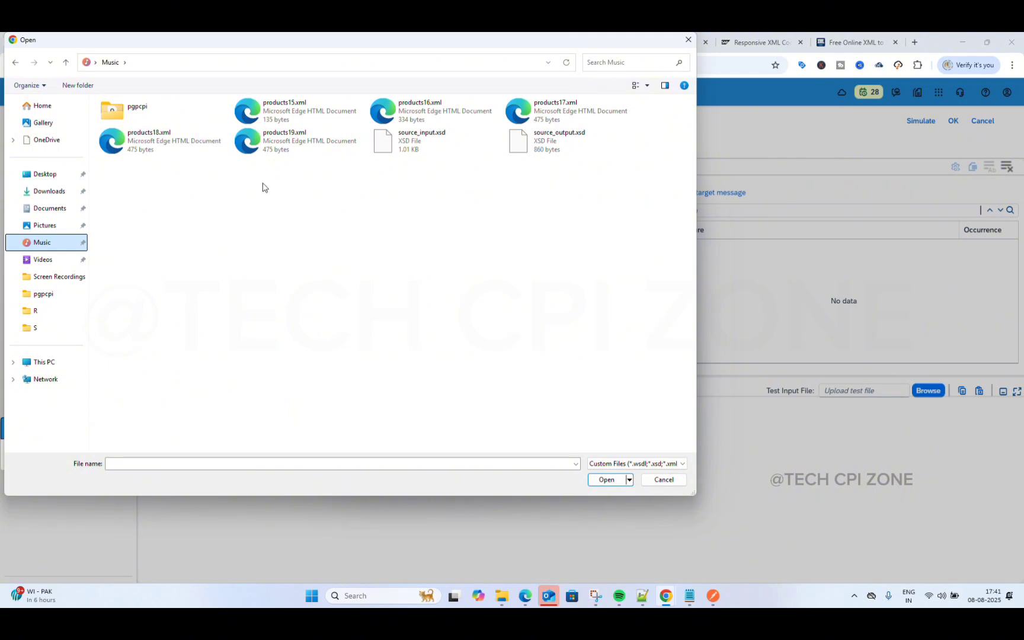
pyautogui.click(424, 142)
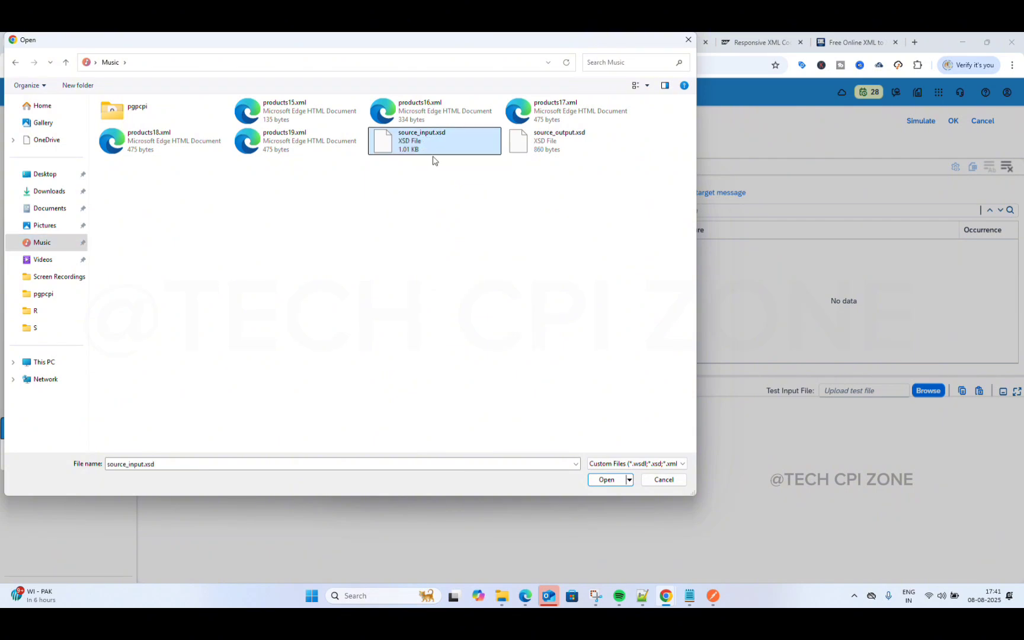
pyautogui.click(602, 480)
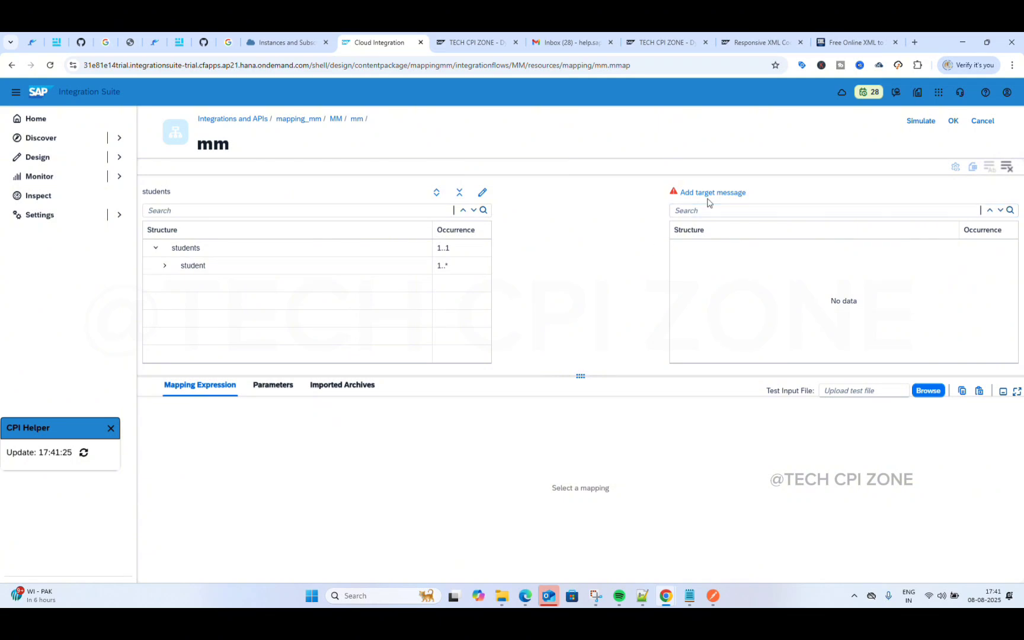
# Step: Upload source_output.xsd from the file system as the mapping's target message
pyautogui.click(718, 194)
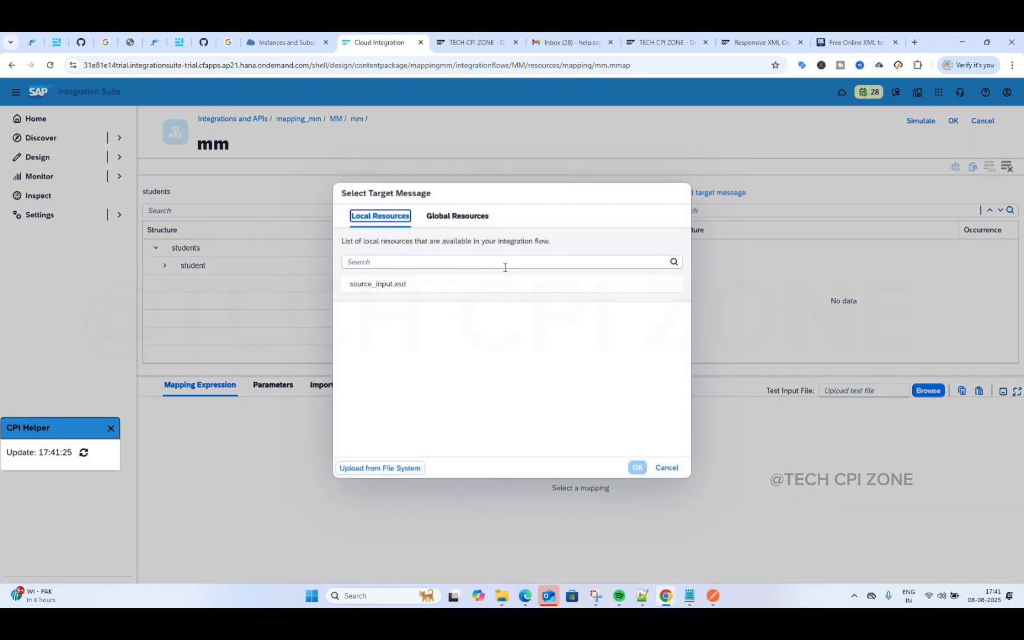
pyautogui.click(374, 468)
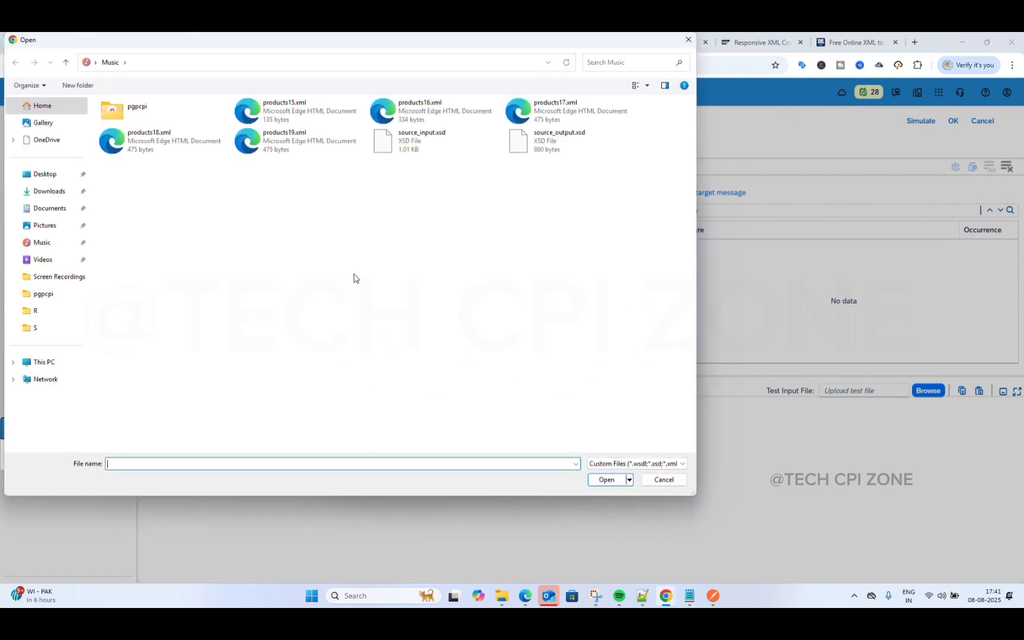
pyautogui.click(551, 142)
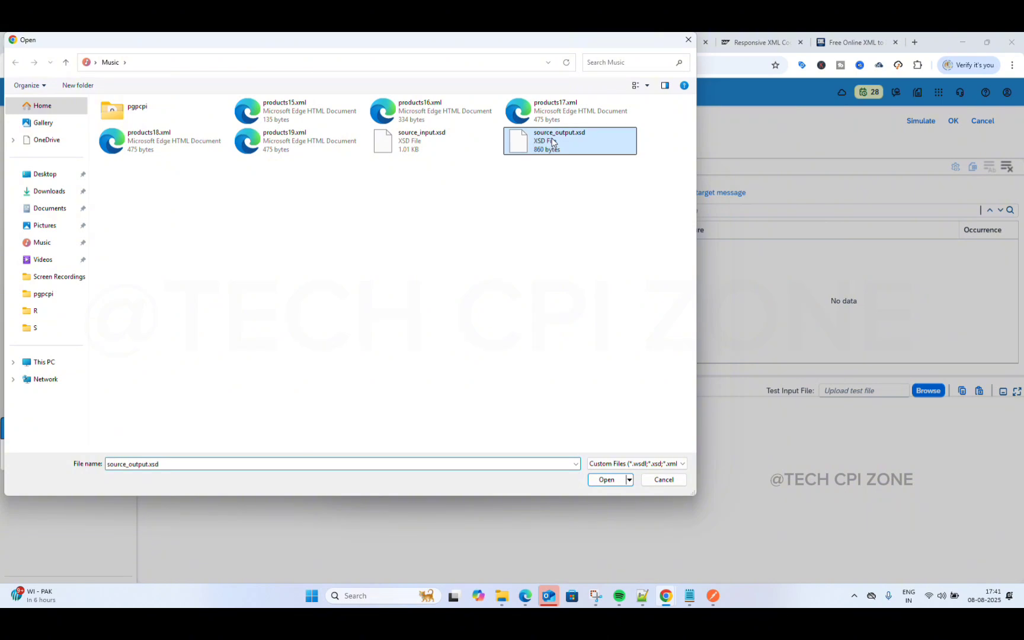
pyautogui.click(601, 480)
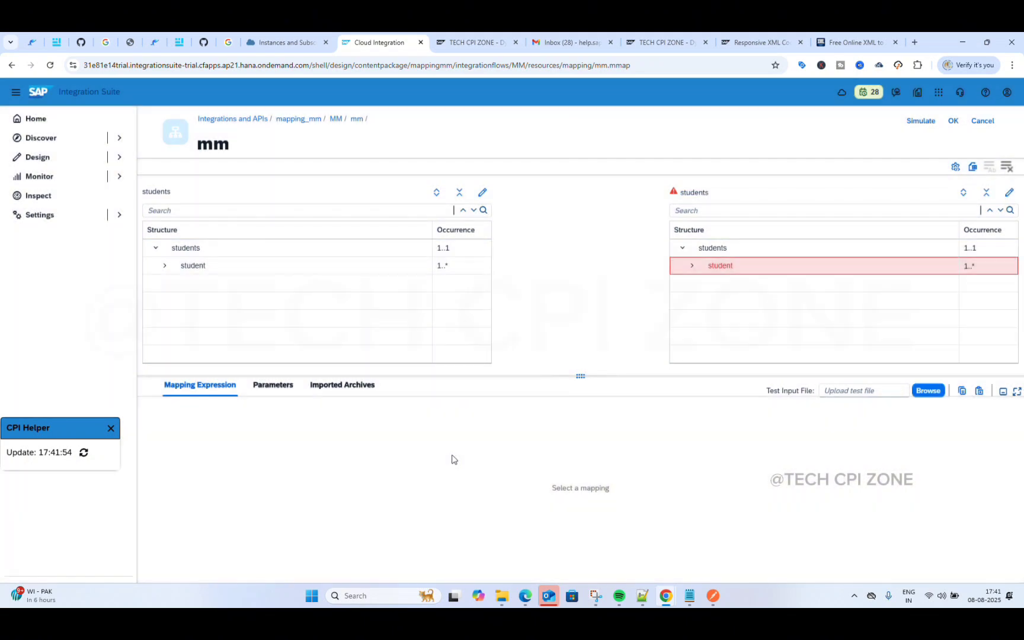
# Step: Expand the target student node and enlarge the structure tables to show id, Name, age, gender, department, gpa
pyautogui.click(691, 268)
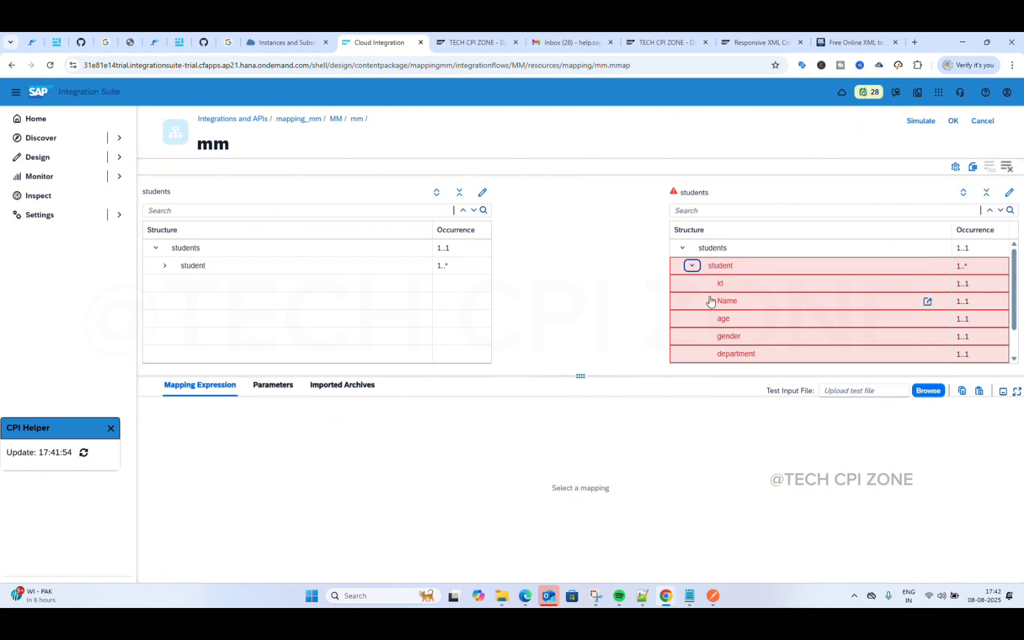
pyautogui.scroll(-1, 710, 301)
pyautogui.scroll(2, 710, 301)
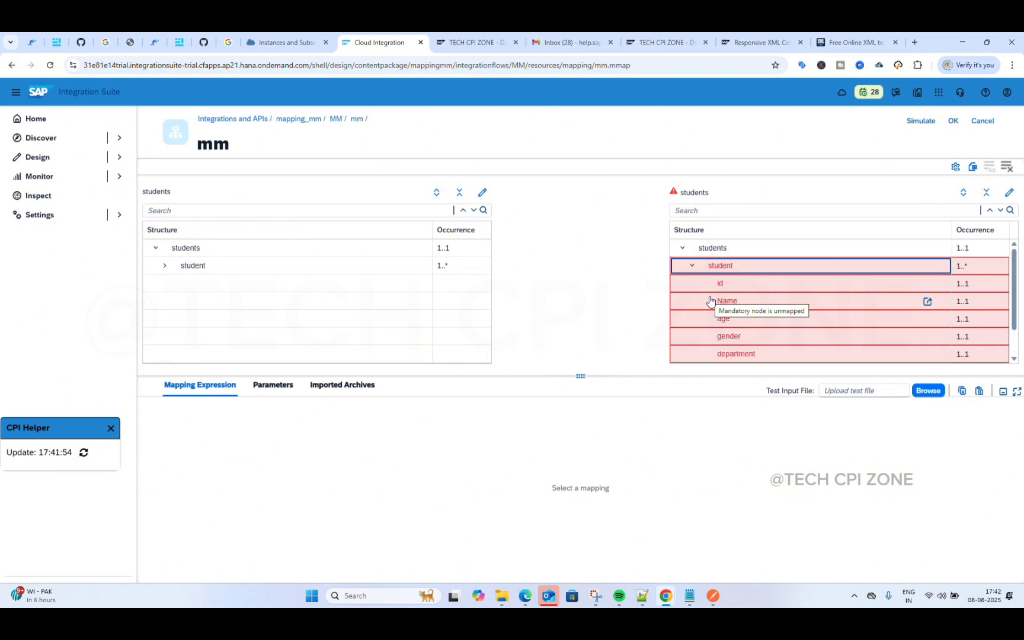
pyautogui.scroll(-1, 710, 301)
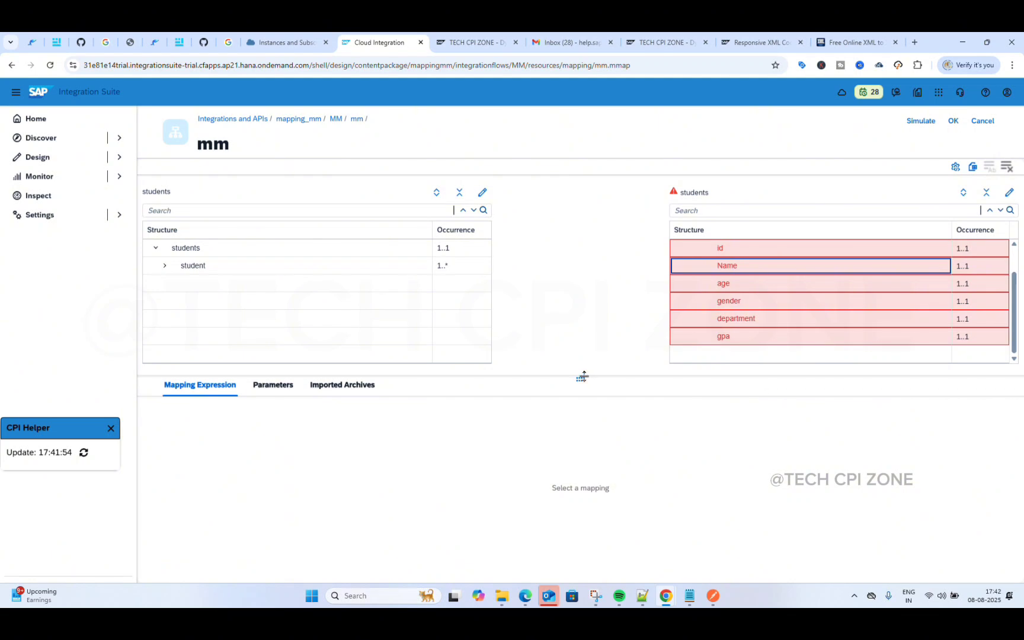
pyautogui.moveTo(582, 375); pyautogui.dragTo(591, 453)
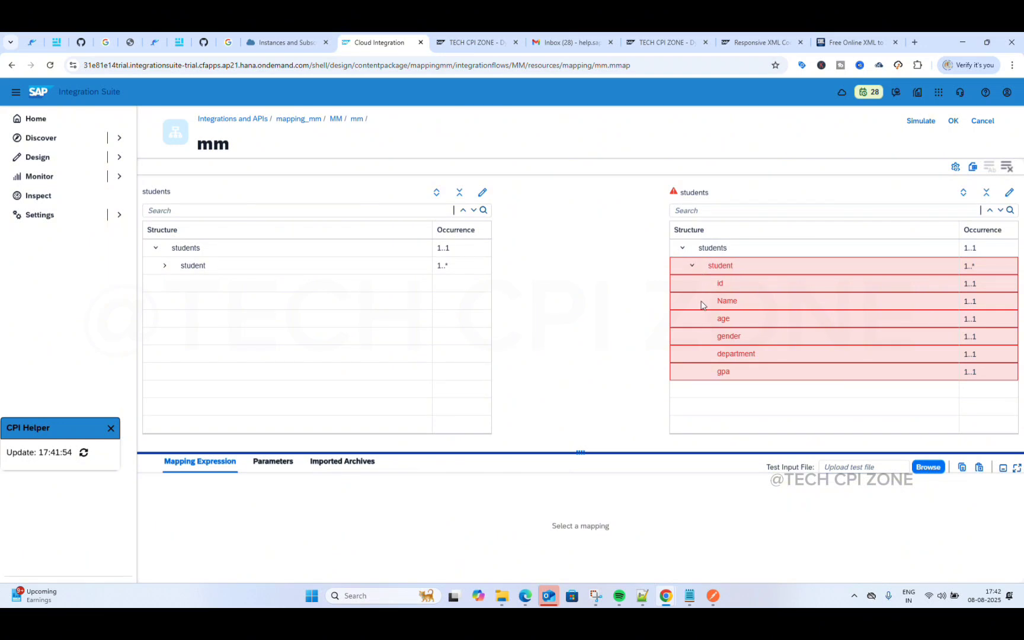
# Step: Expand the target and source student nodes to list their fields, and clear existing mapping definitions
pyautogui.click(692, 265)
pyautogui.click(692, 266)
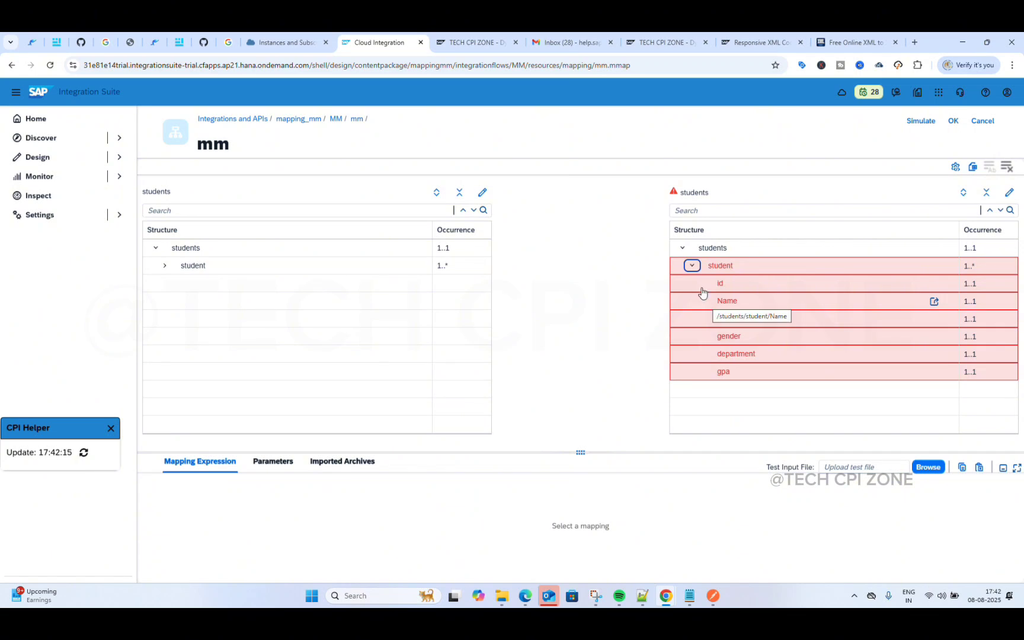
pyautogui.click(682, 247)
pyautogui.click(682, 248)
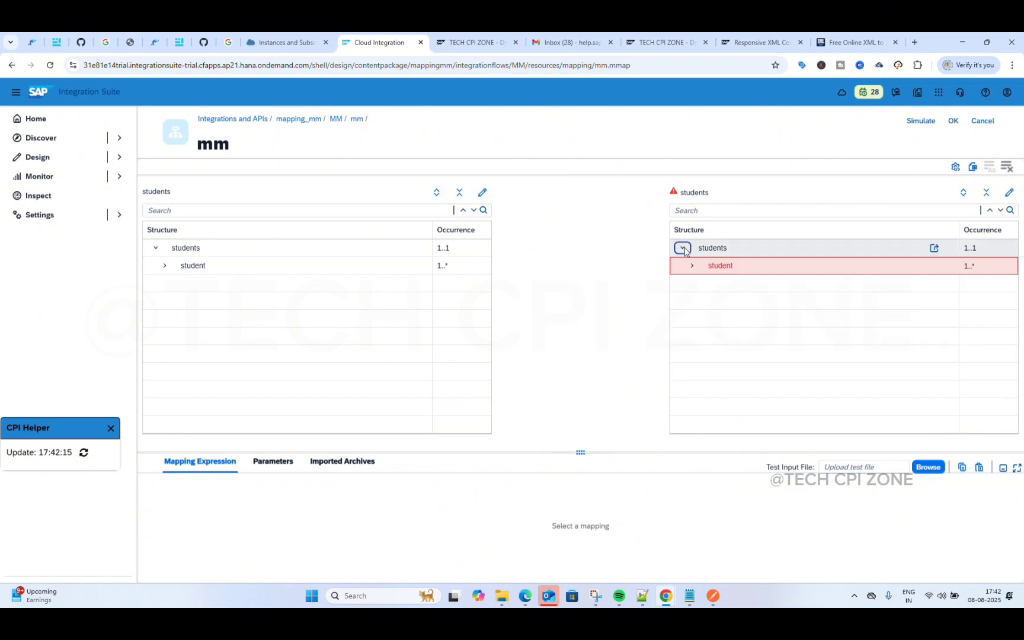
pyautogui.click(682, 248)
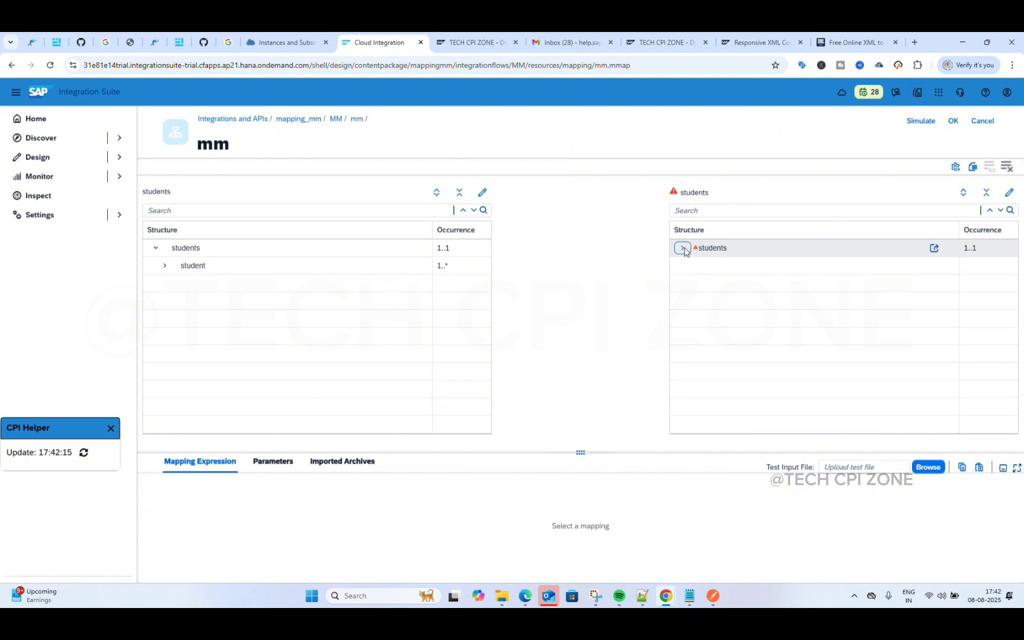
pyautogui.click(683, 248)
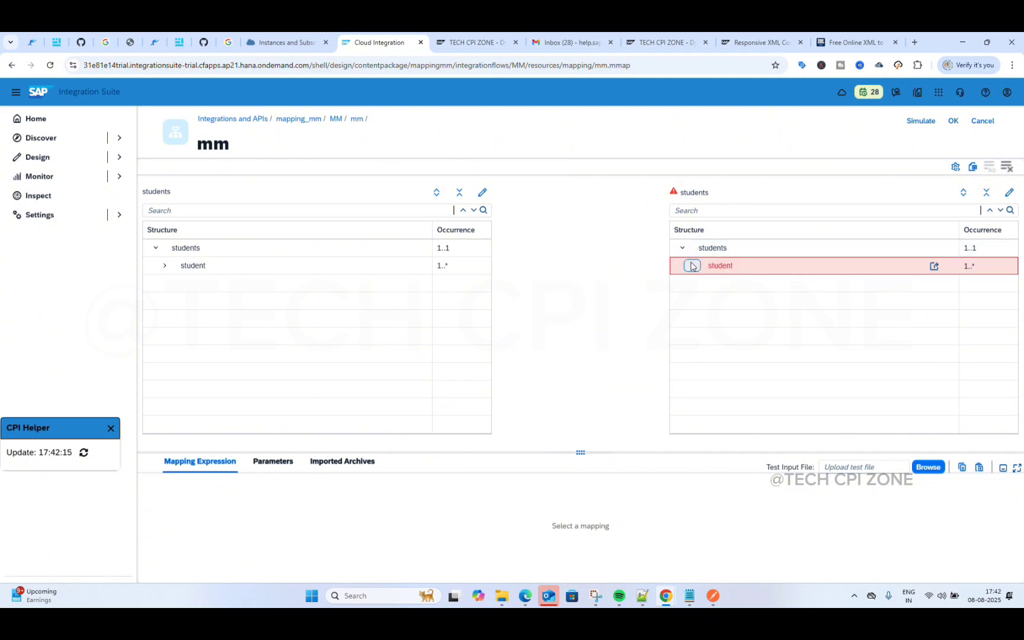
pyautogui.click(691, 265)
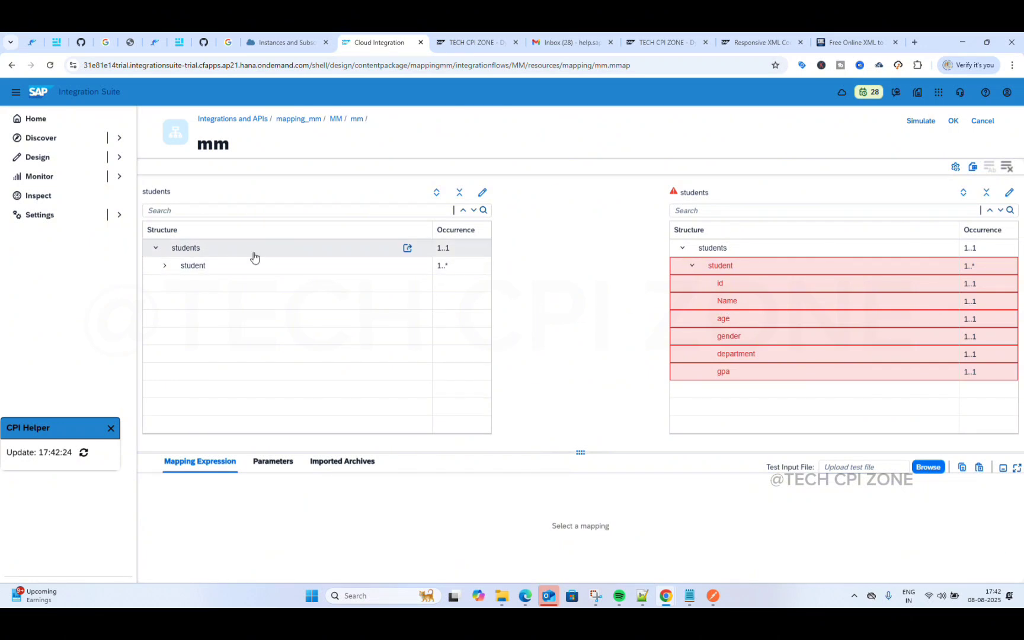
pyautogui.click(165, 266)
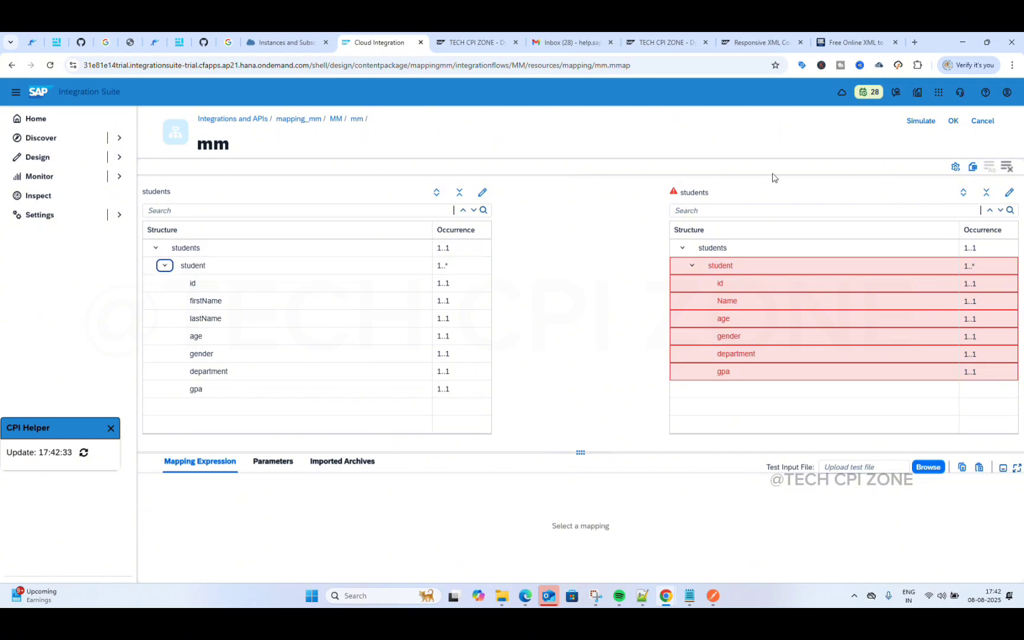
pyautogui.click(1005, 168)
# Step: Map student to student, auto-map matching fields, and link firstName and lastName to target Name
pyautogui.moveTo(412, 271)
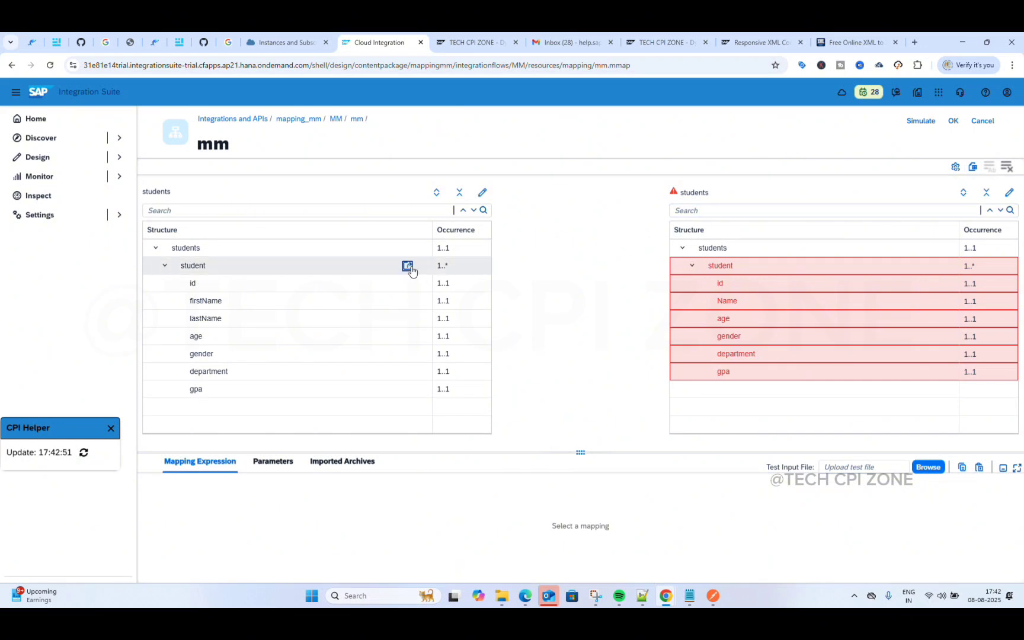
pyautogui.moveTo(411, 271); pyautogui.dragTo(715, 267)
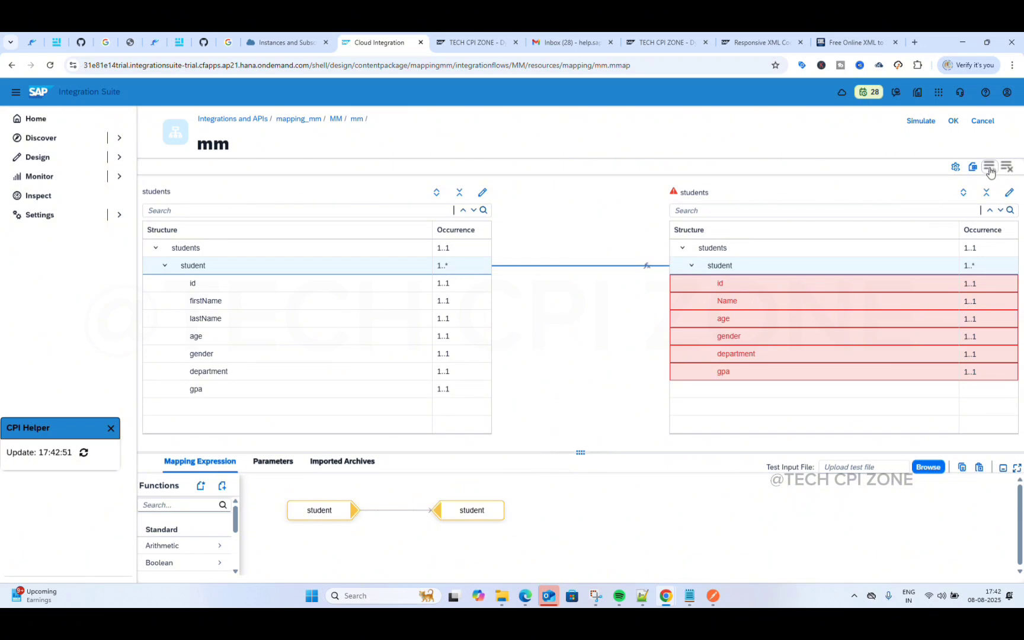
pyautogui.click(989, 170)
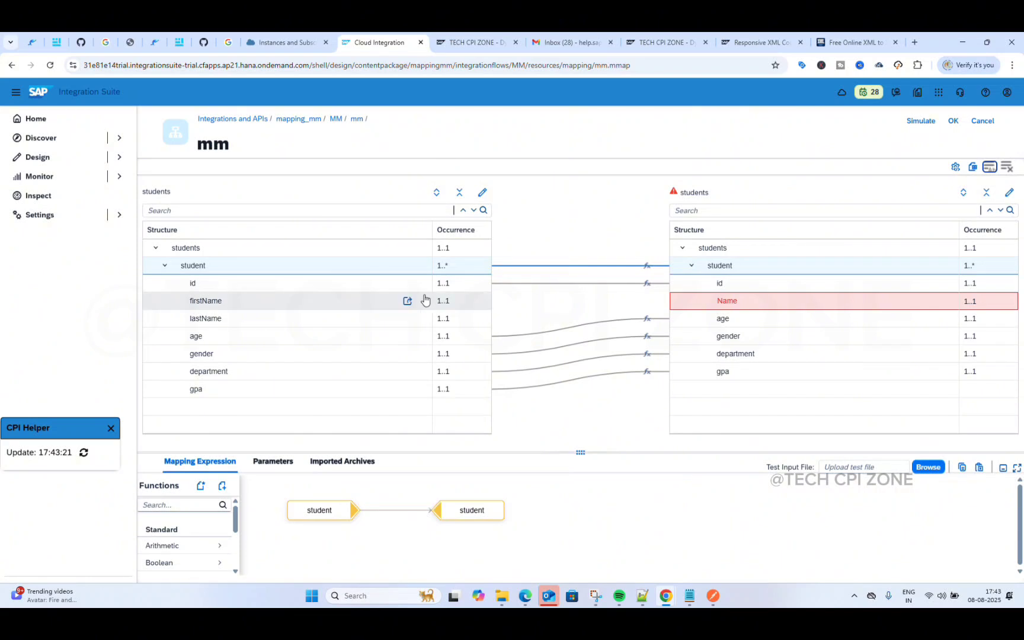
pyautogui.moveTo(406, 303); pyautogui.dragTo(732, 301)
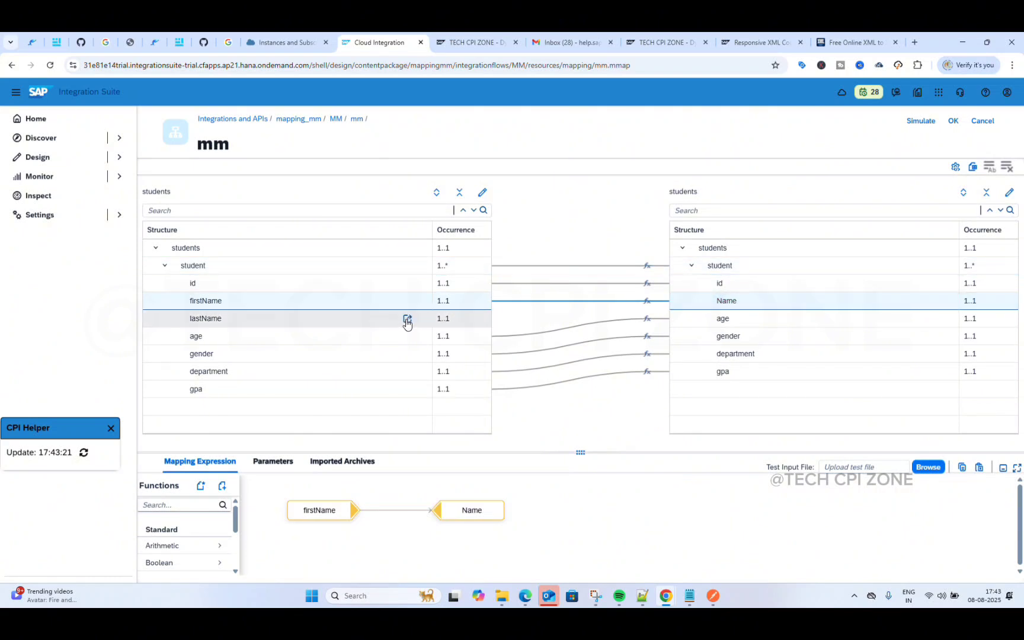
pyautogui.moveTo(407, 321); pyautogui.dragTo(728, 304)
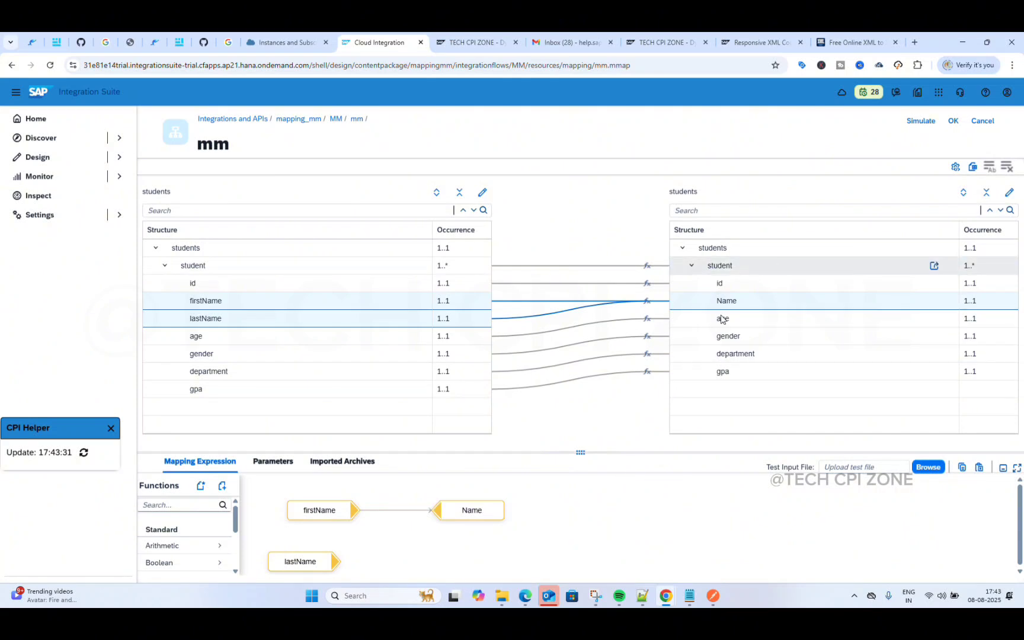
pyautogui.moveTo(581, 453); pyautogui.dragTo(580, 266)
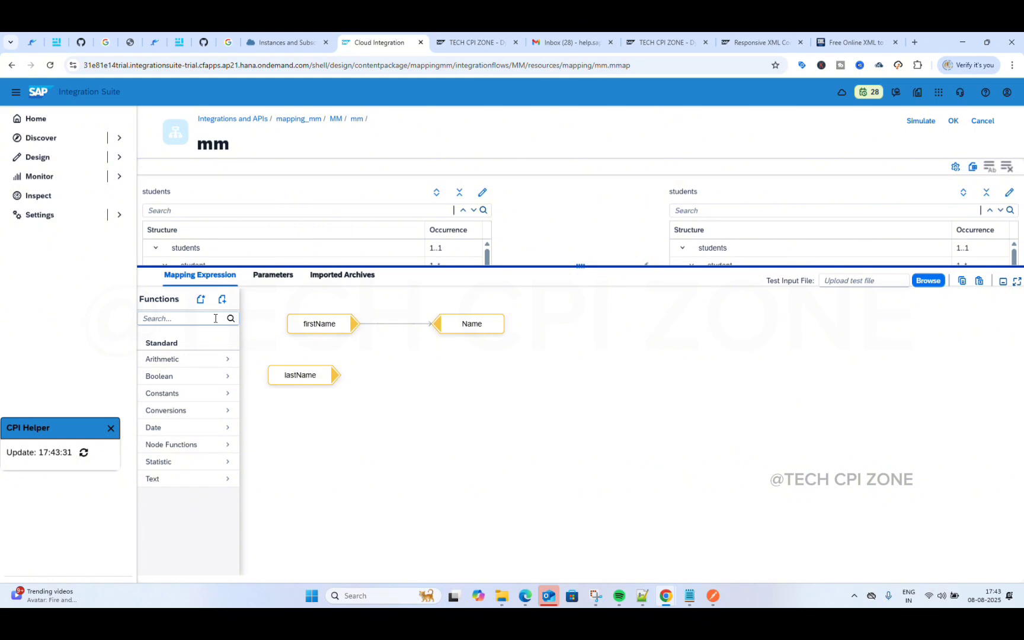
# Step: Reposition the lastName, firstName and Name nodes on the Name mapping expression canvas
pyautogui.click(311, 379)
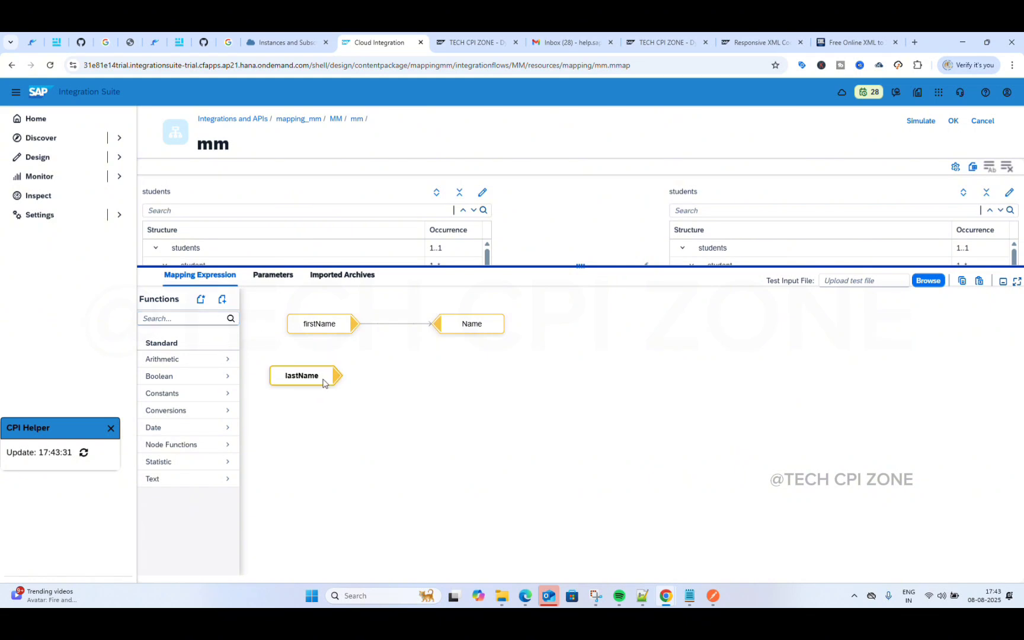
pyautogui.moveTo(309, 379); pyautogui.dragTo(345, 397)
pyautogui.click(330, 328)
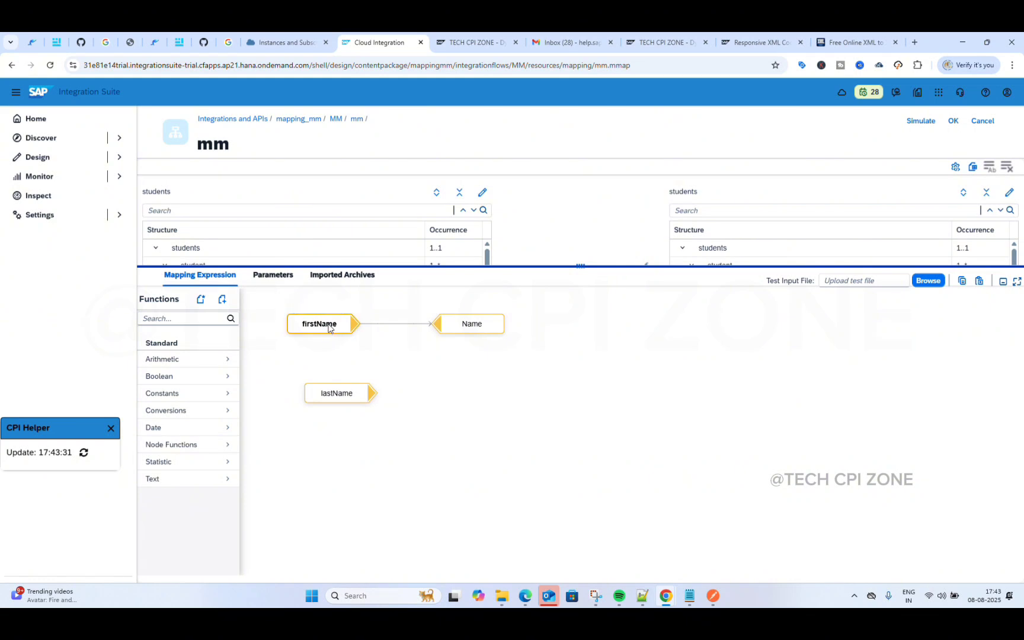
pyautogui.moveTo(330, 328); pyautogui.dragTo(353, 343)
pyautogui.click(481, 324)
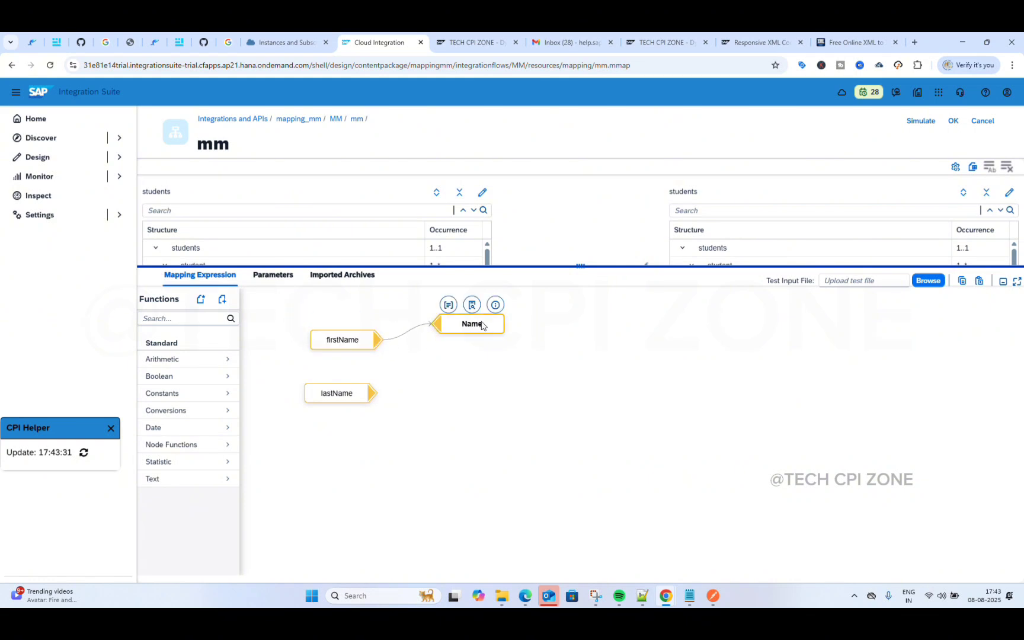
pyautogui.moveTo(482, 325); pyautogui.dragTo(655, 350)
pyautogui.click(326, 364)
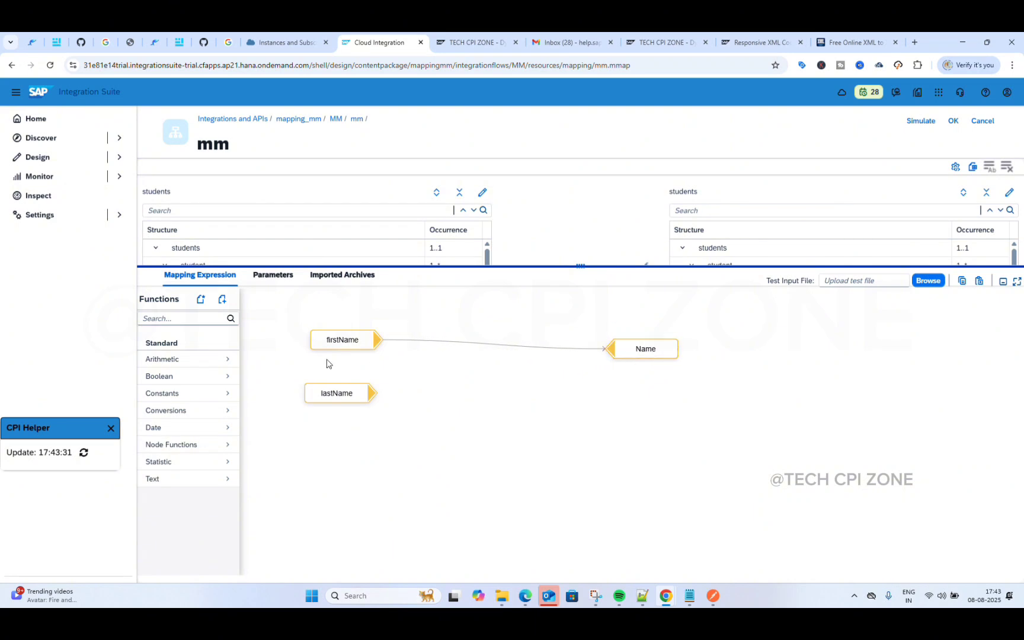
pyautogui.click(152, 343)
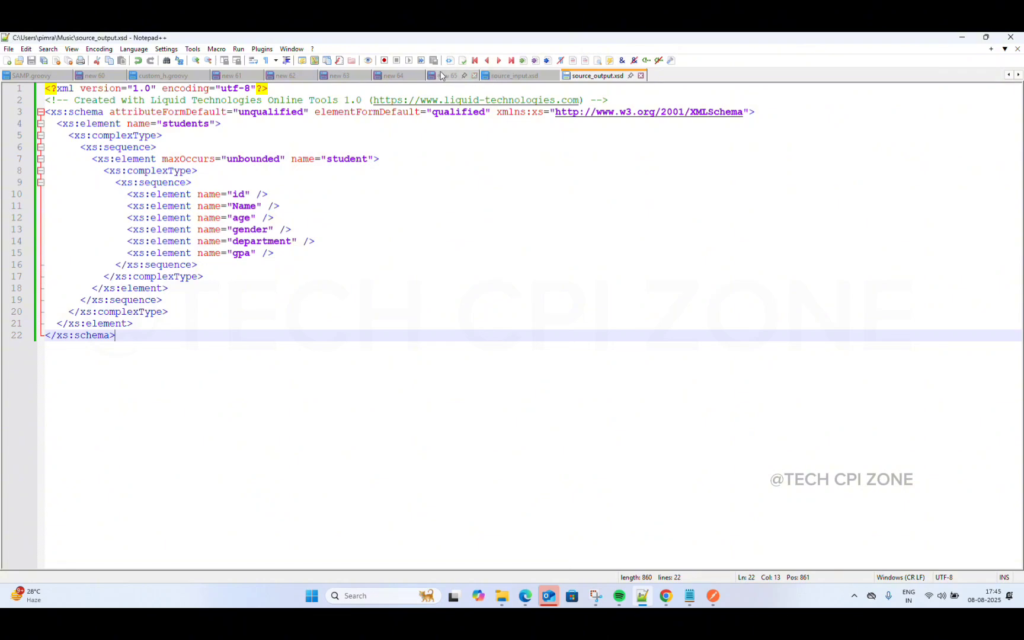
# Step: In the source input XML, append 'out :-' and a person's name after line 6's firstName
pyautogui.click(450, 75)
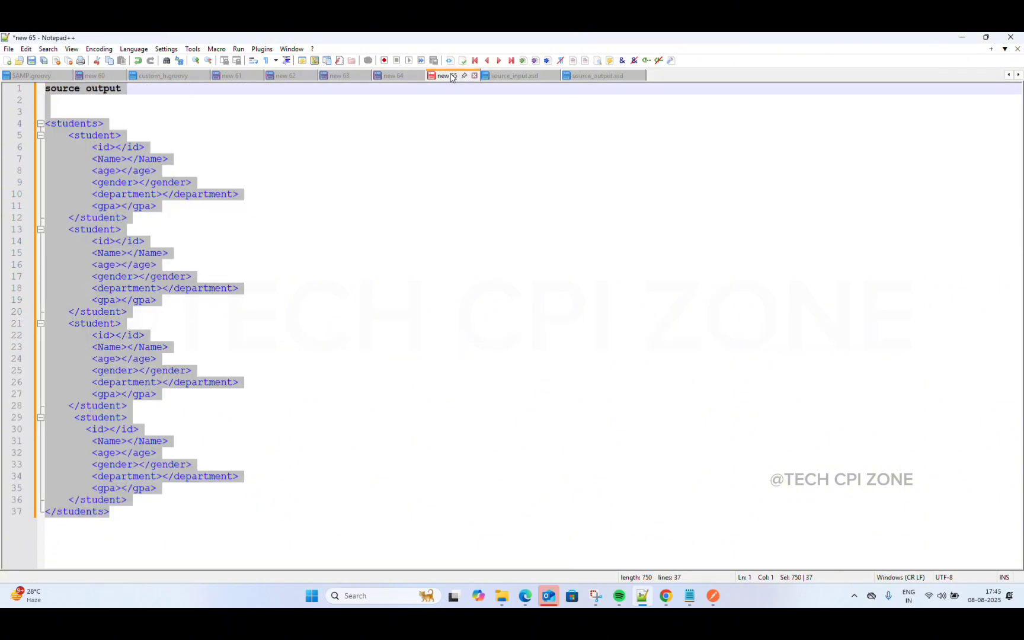
pyautogui.click(392, 76)
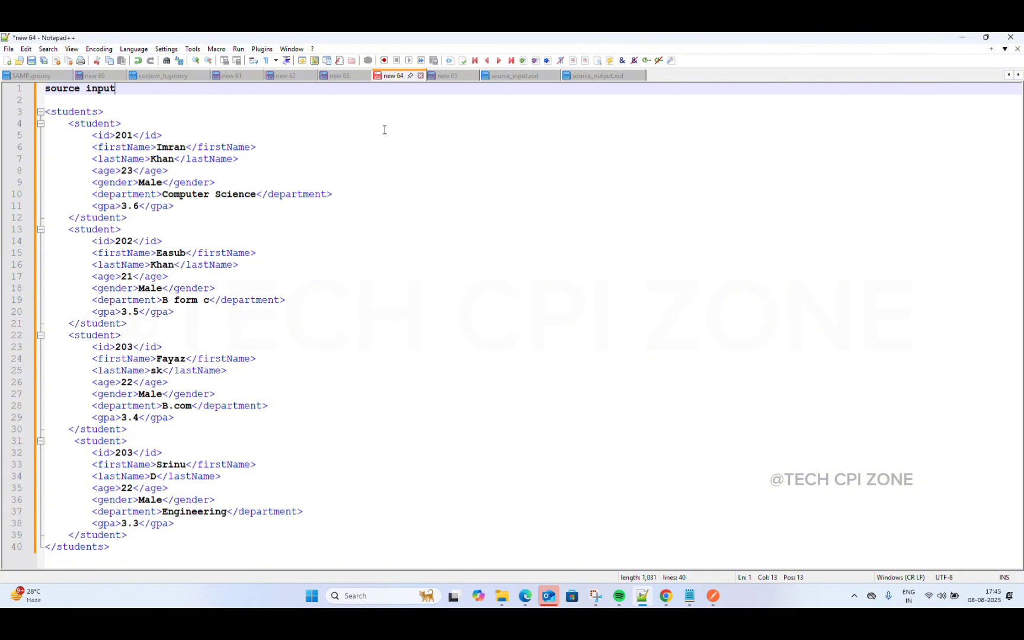
pyautogui.click(306, 146)
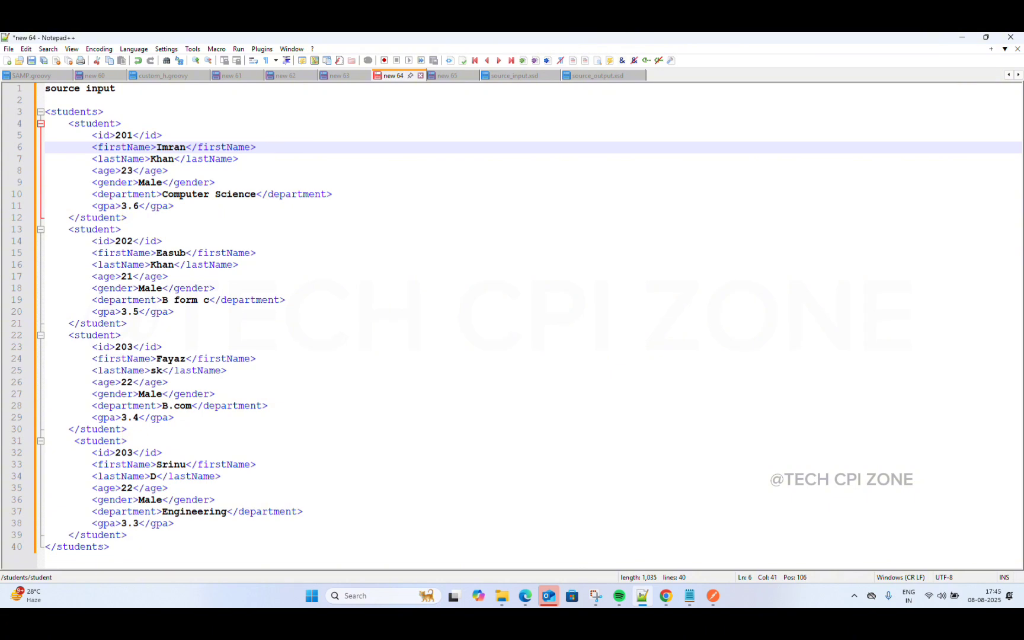
pyautogui.write('out :- ')
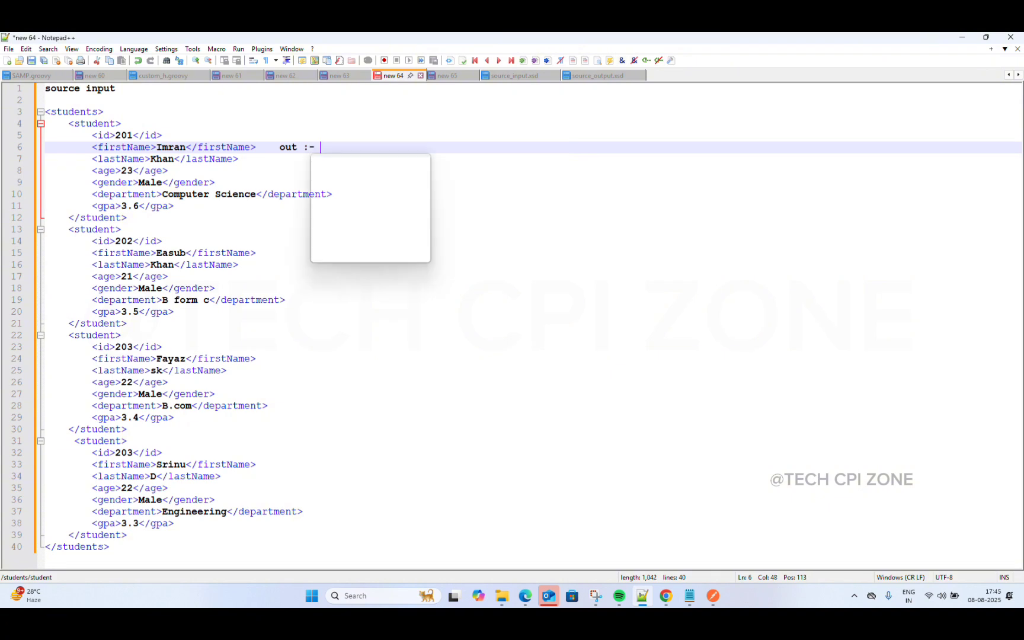
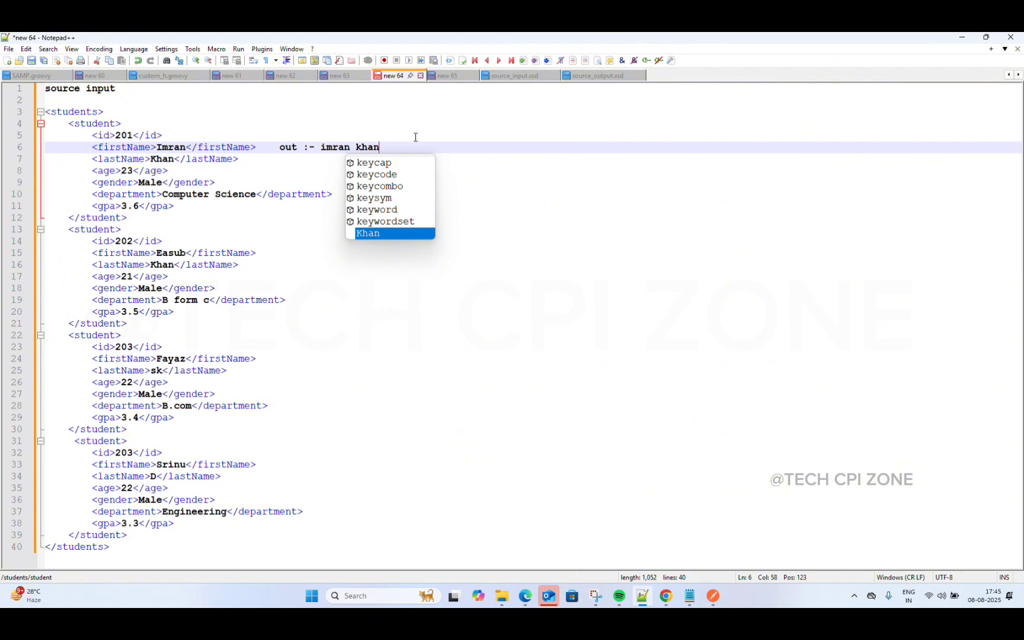
pyautogui.click(475, 174)
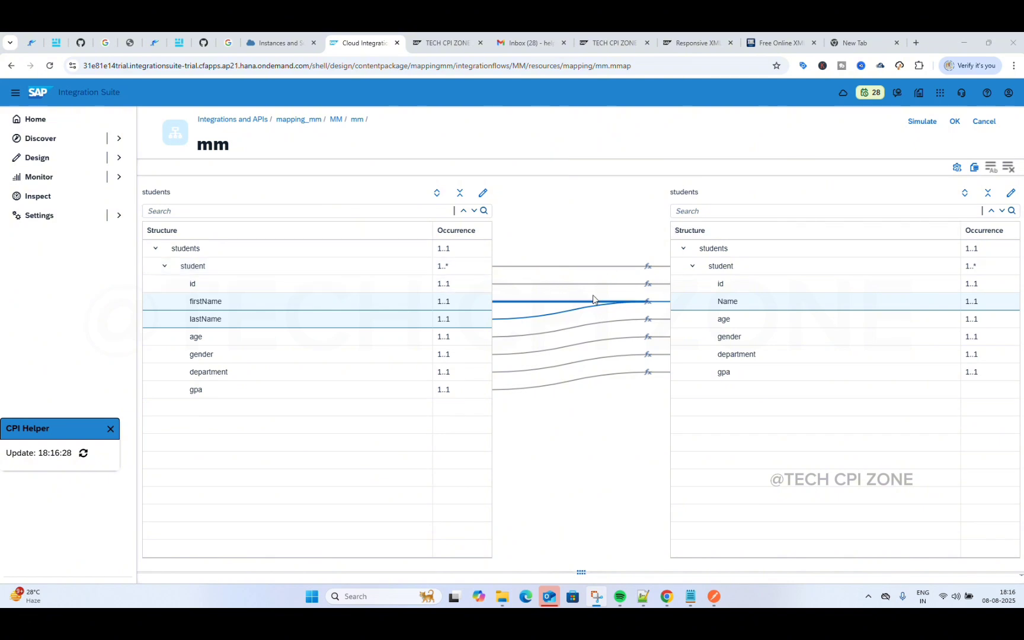
# Step: Delete all field mappings in mm and confirm the deletion
pyautogui.click(1009, 168)
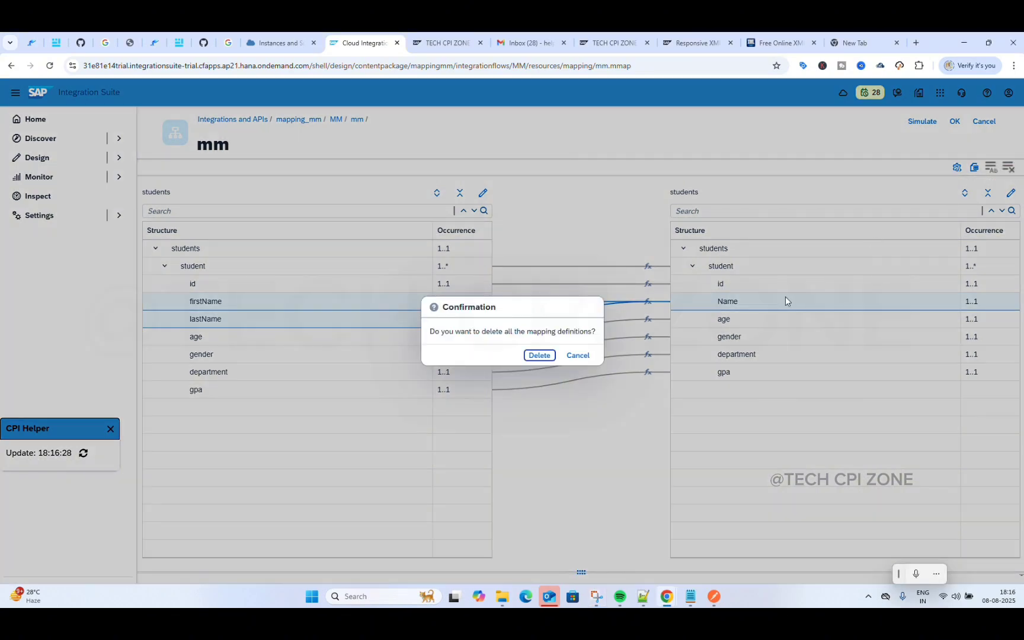
pyautogui.click(539, 355)
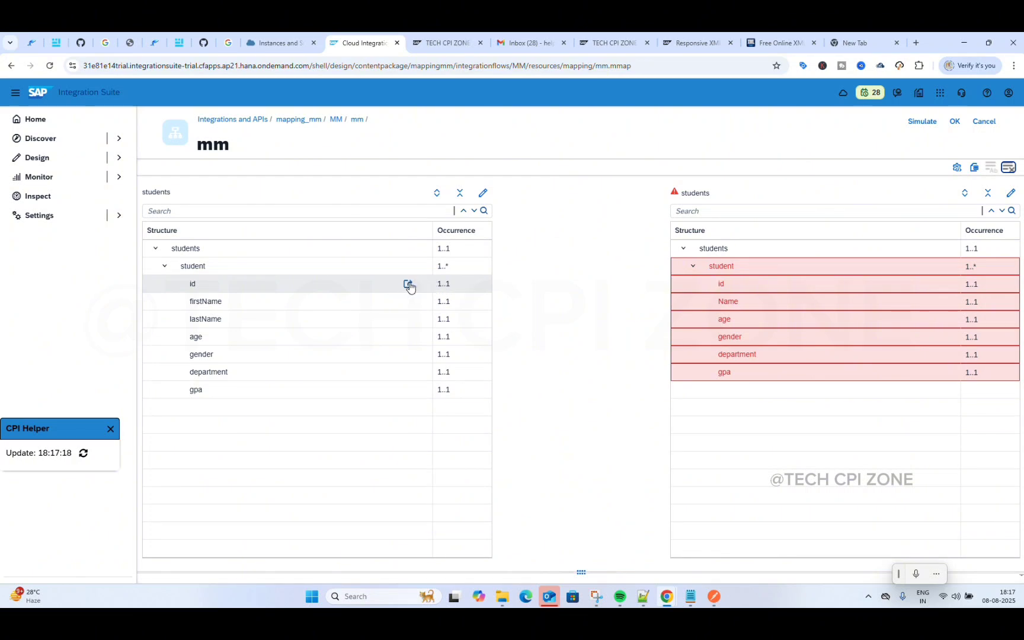
# Step: Map id to id and firstName to Name, deleting an accidental lastName-to-age link
pyautogui.moveTo(409, 287); pyautogui.dragTo(676, 280)
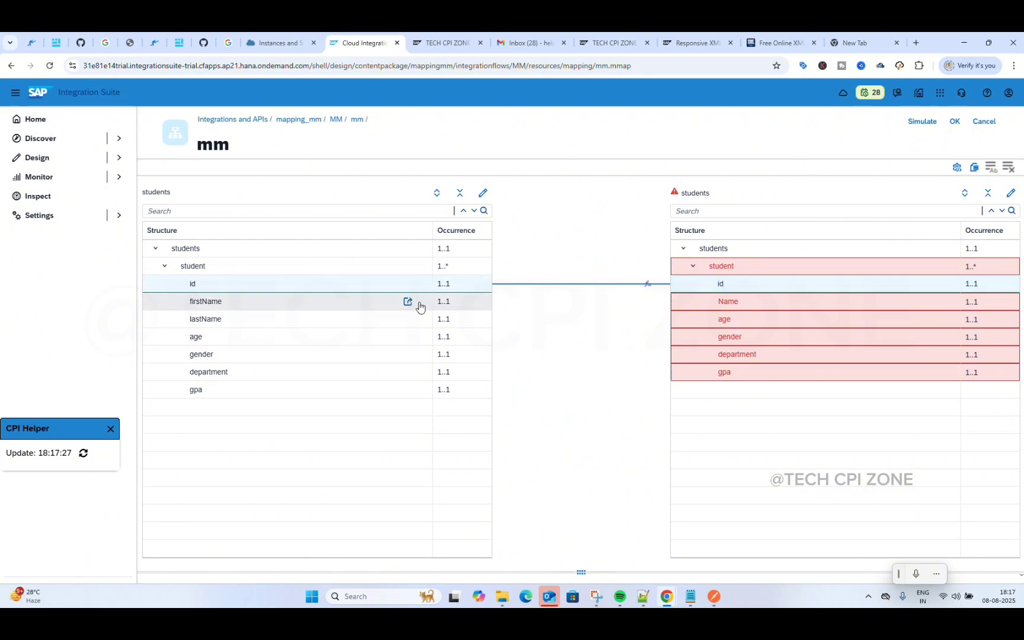
pyautogui.moveTo(409, 301); pyautogui.dragTo(678, 302)
pyautogui.moveTo(407, 321); pyautogui.dragTo(676, 320)
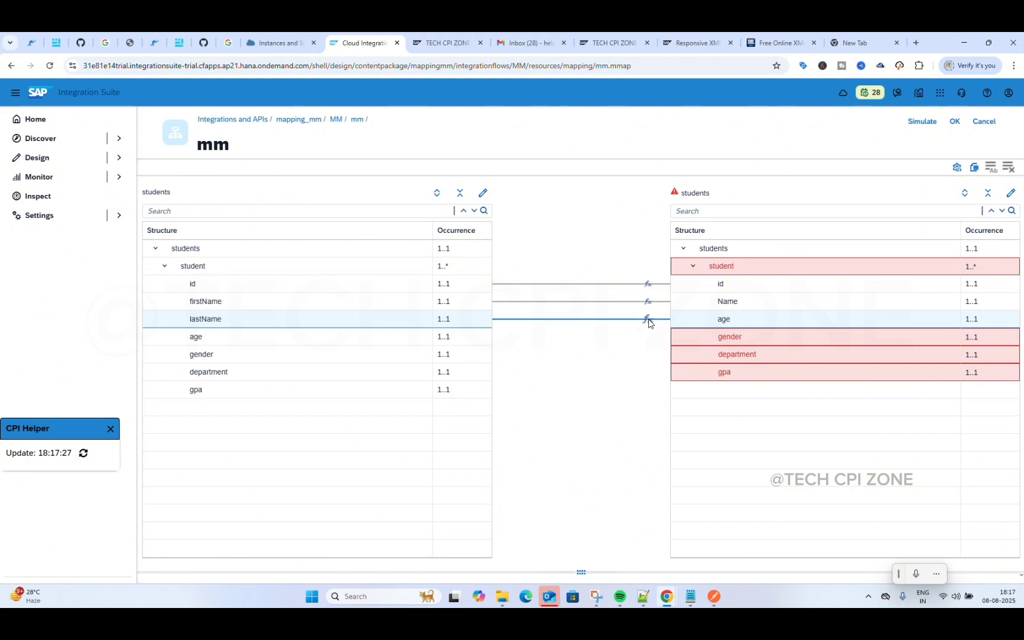
pyautogui.rightClick(649, 323)
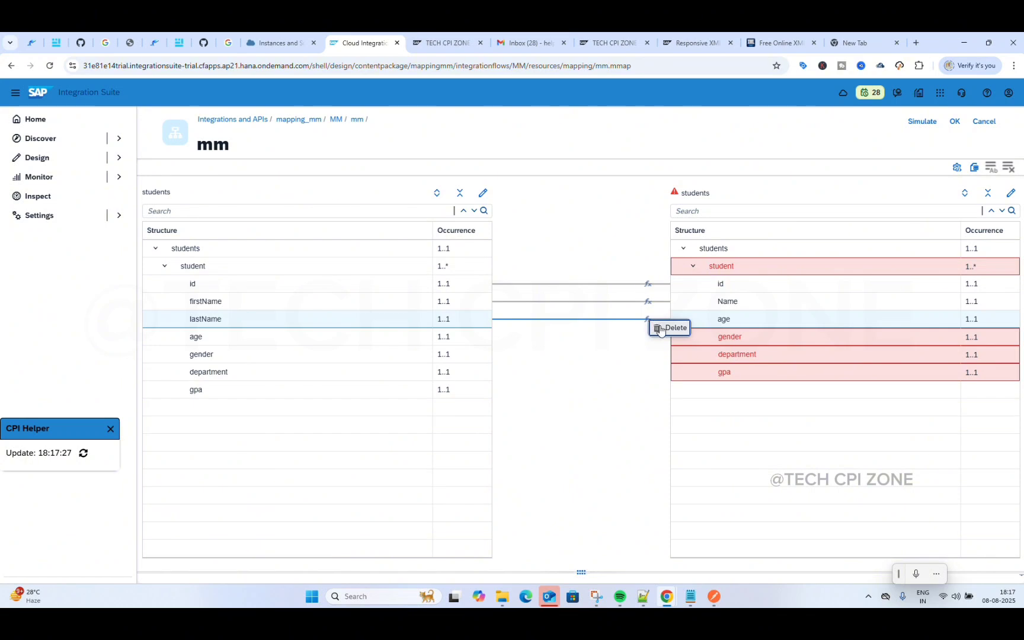
pyautogui.click(661, 330)
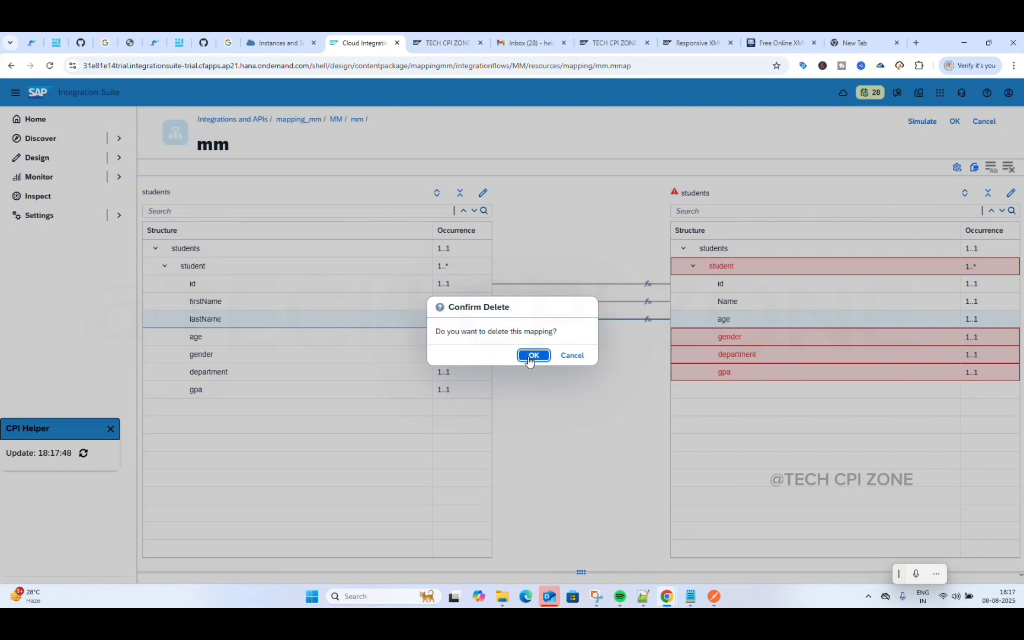
pyautogui.click(532, 356)
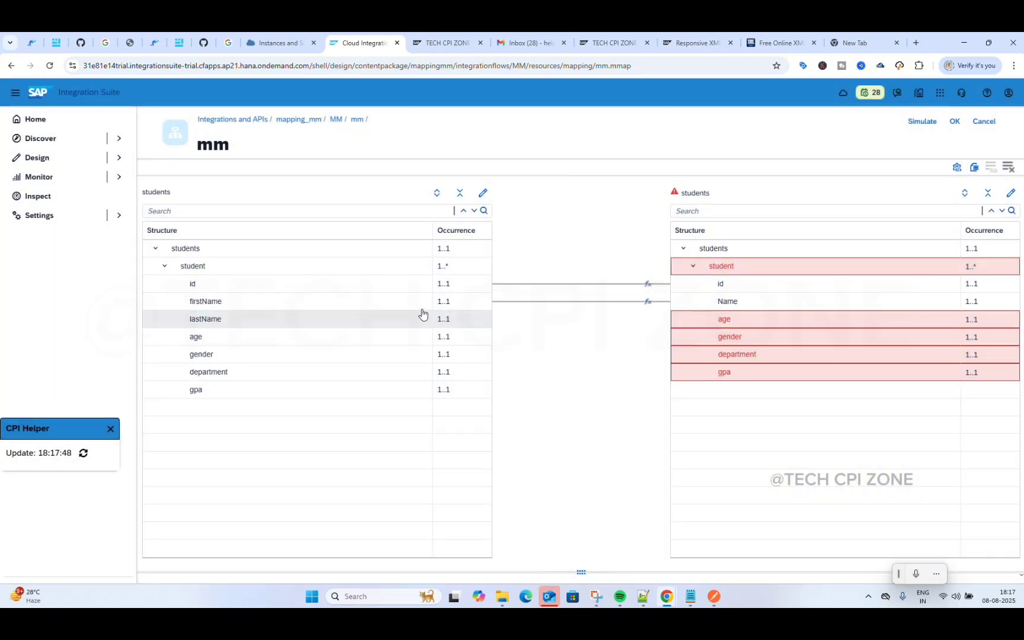
# Step: Link lastName to target Name as well, and map age and gender to their targets
pyautogui.moveTo(421, 305)
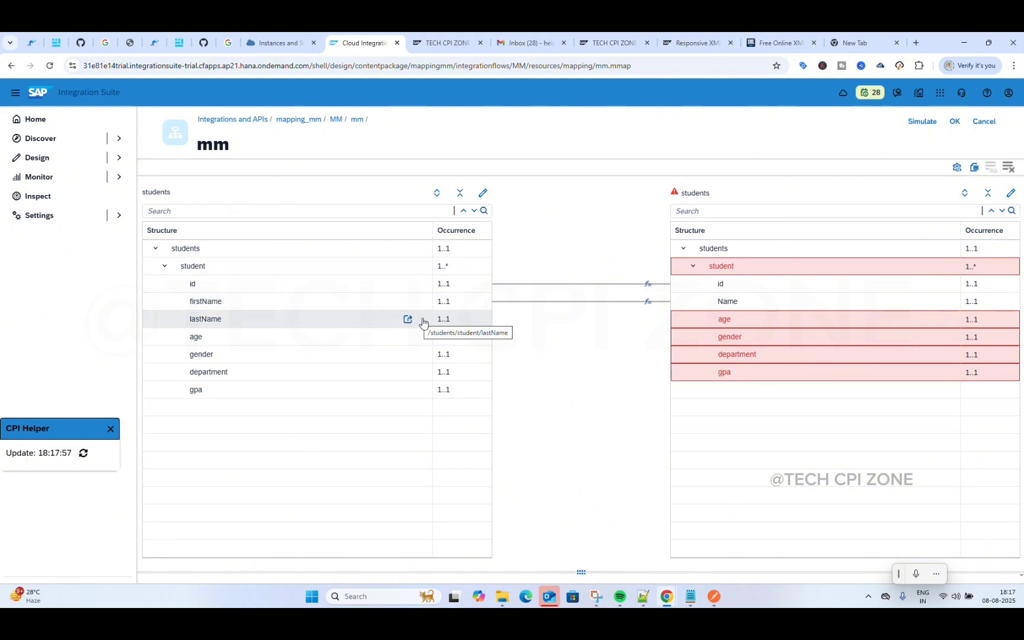
pyautogui.moveTo(411, 322); pyautogui.dragTo(673, 306)
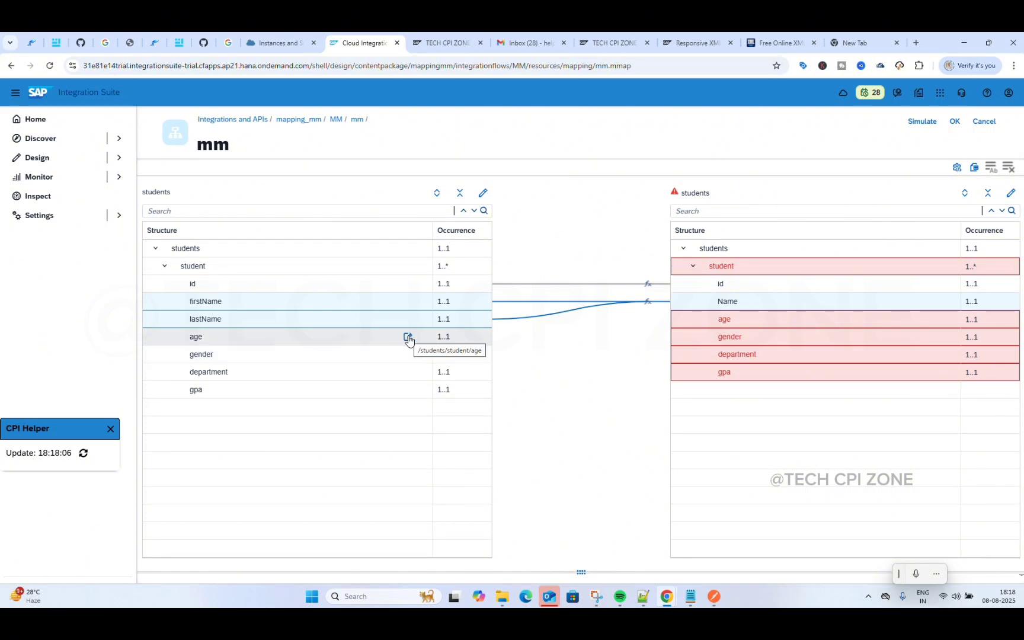
pyautogui.moveTo(408, 339); pyautogui.dragTo(702, 321)
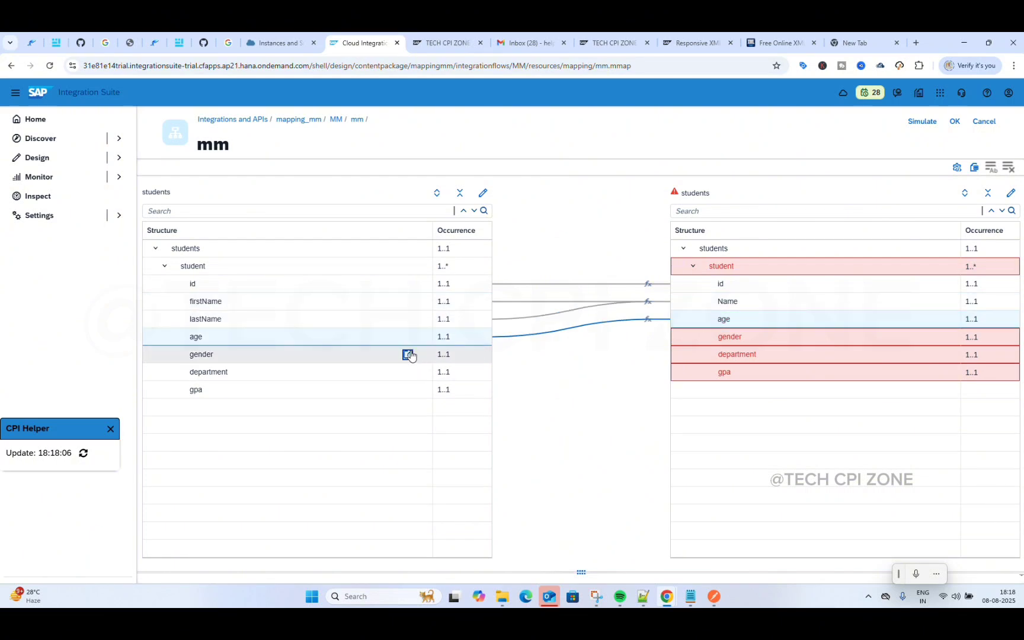
pyautogui.moveTo(408, 354); pyautogui.dragTo(681, 339)
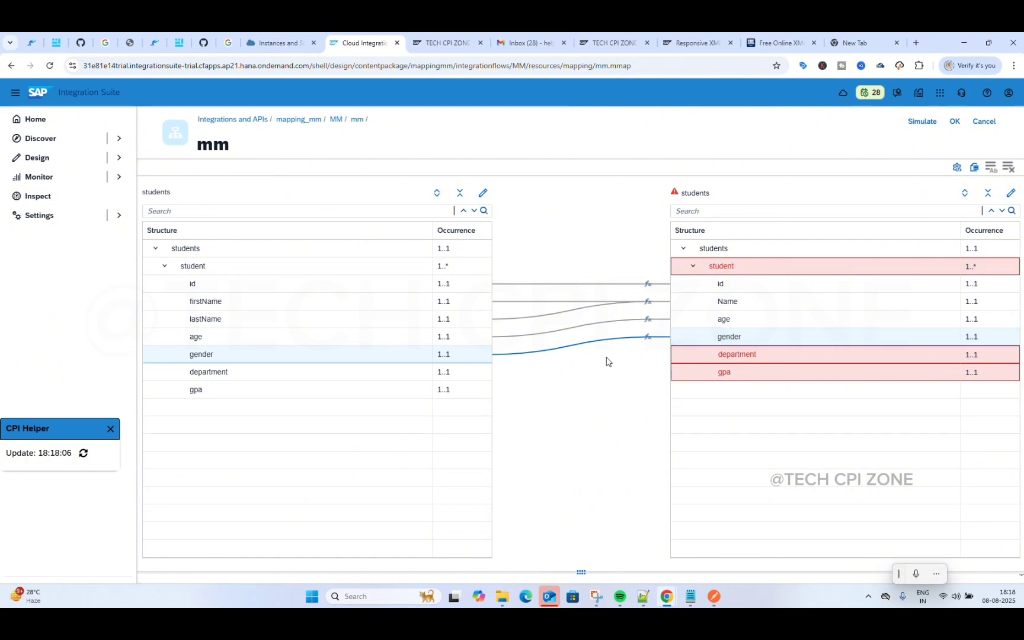
# Step: Map department, gpa and the student node to their same-named target fields
pyautogui.moveTo(418, 372); pyautogui.dragTo(679, 354)
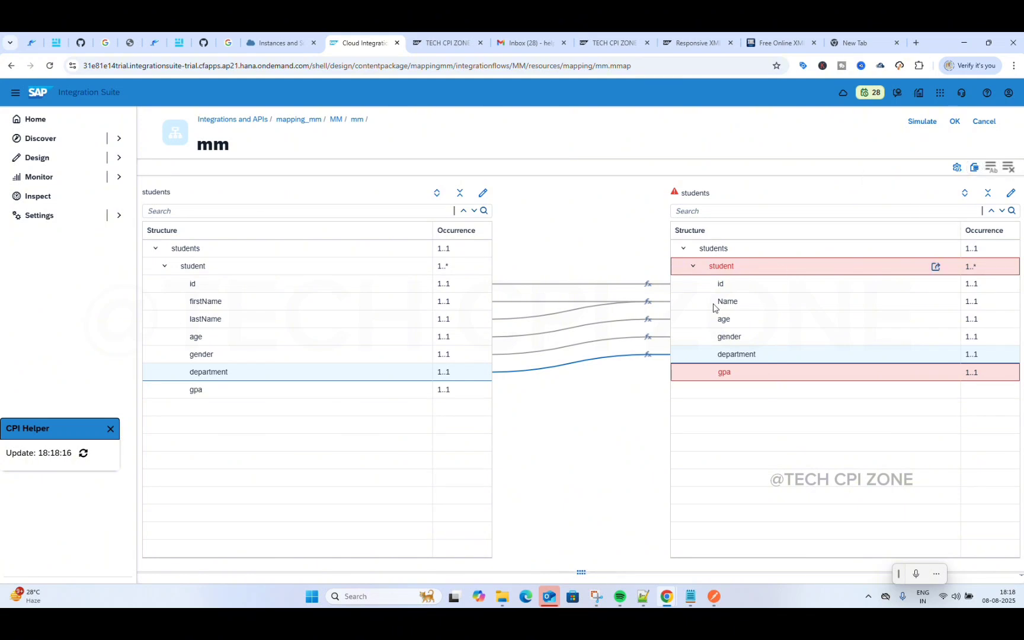
pyautogui.moveTo(409, 395)
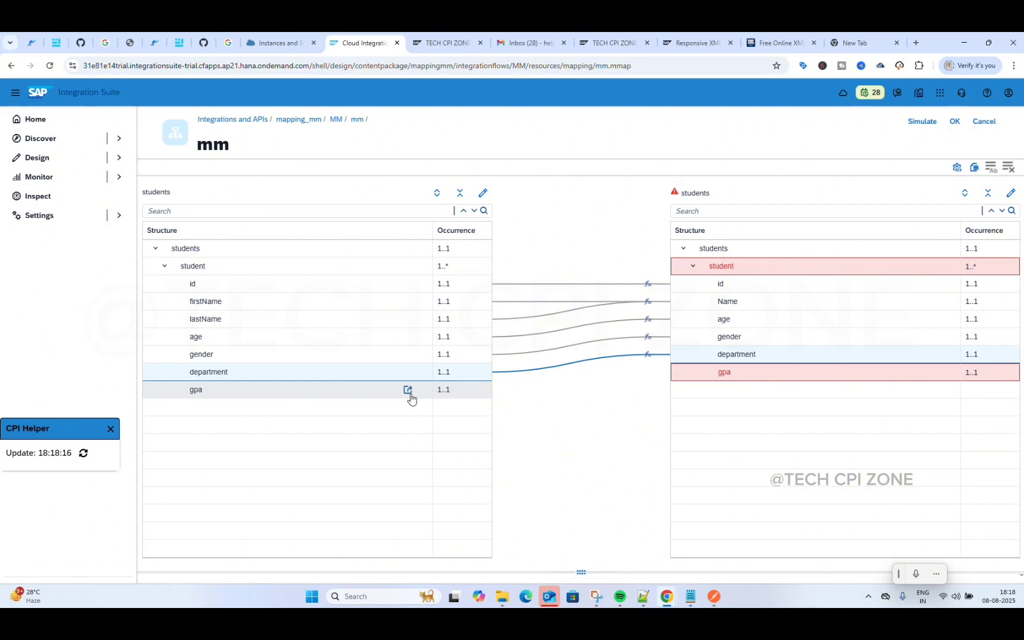
pyautogui.moveTo(408, 390); pyautogui.dragTo(676, 381)
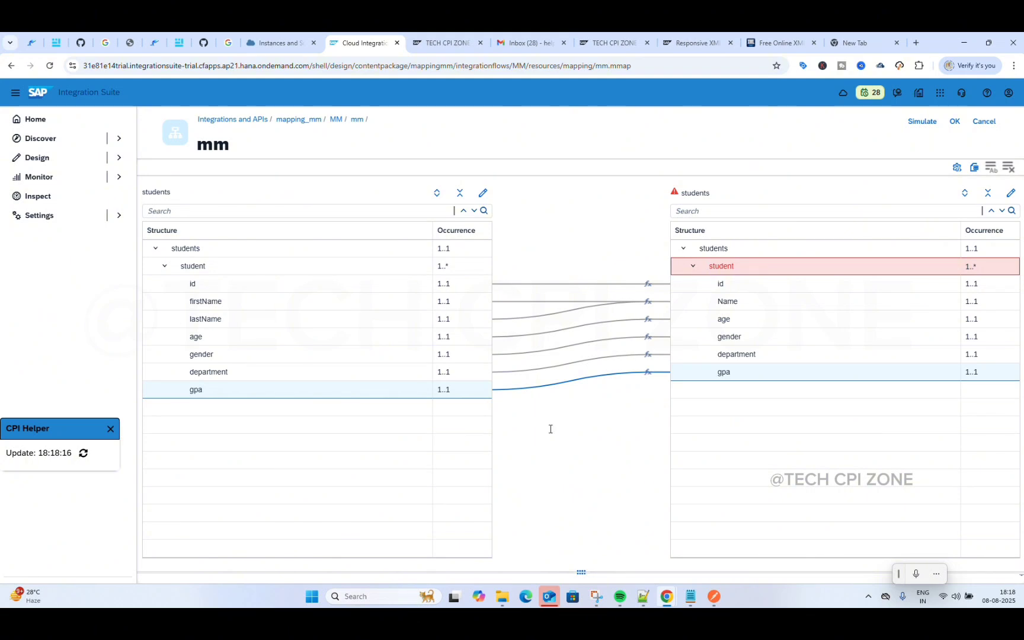
pyautogui.moveTo(413, 269)
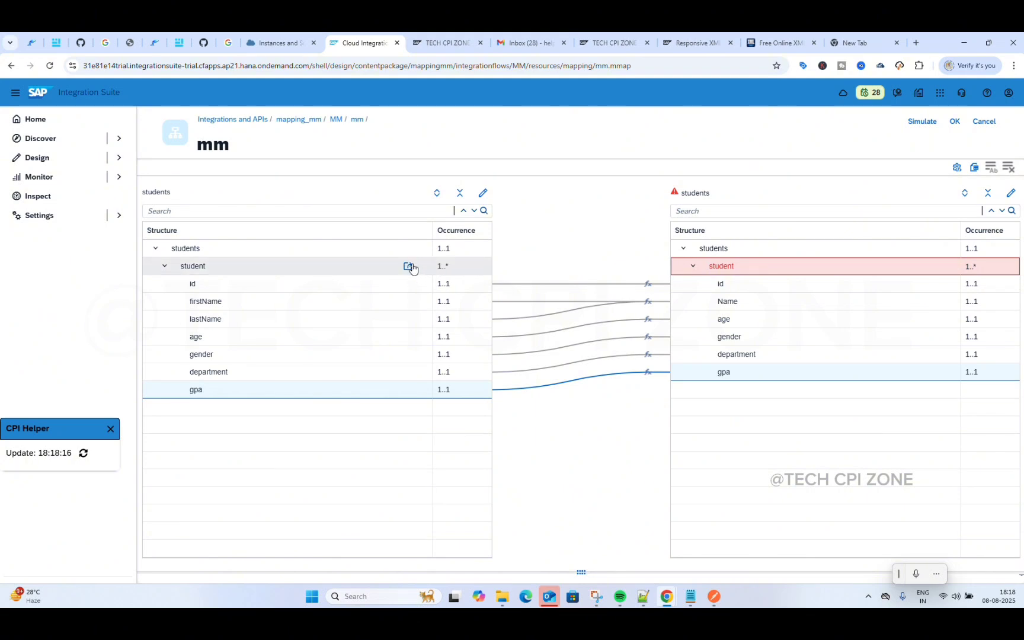
pyautogui.moveTo(407, 266)
pyautogui.mouseDown()
pyautogui.moveTo(632, 257)
pyautogui.moveTo(679, 269)
pyautogui.mouseUp()
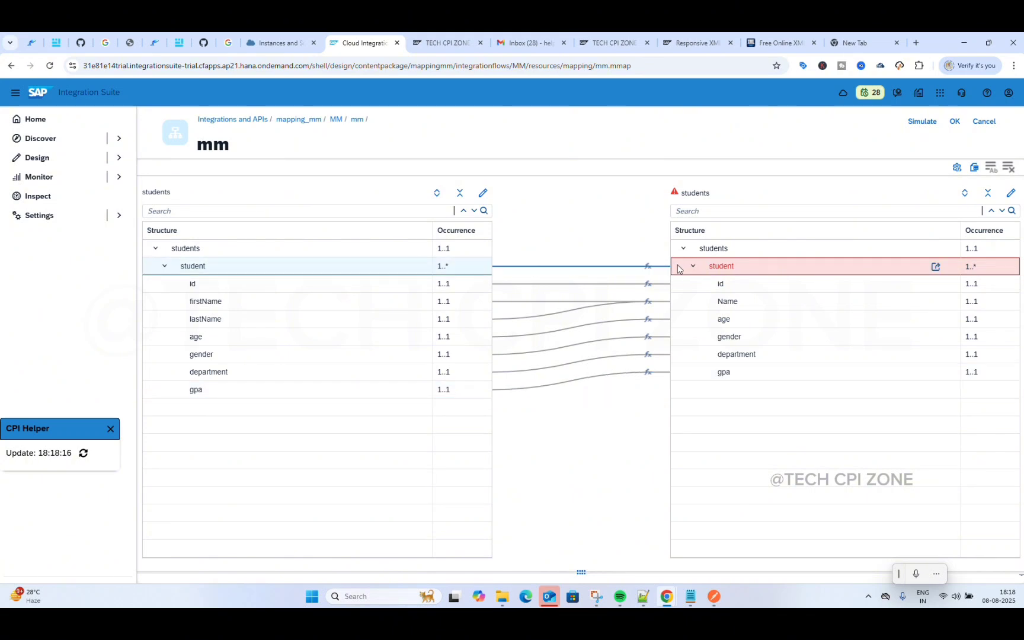
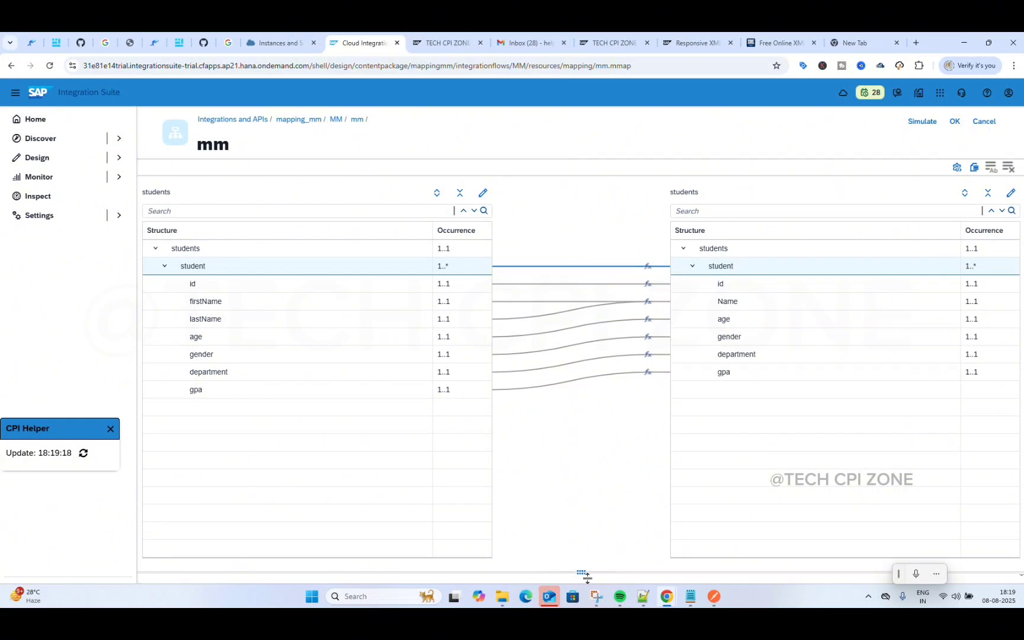
# Step: Open the target Name field's mapping expression and nudge the lastName node up
pyautogui.moveTo(583, 570); pyautogui.dragTo(585, 303)
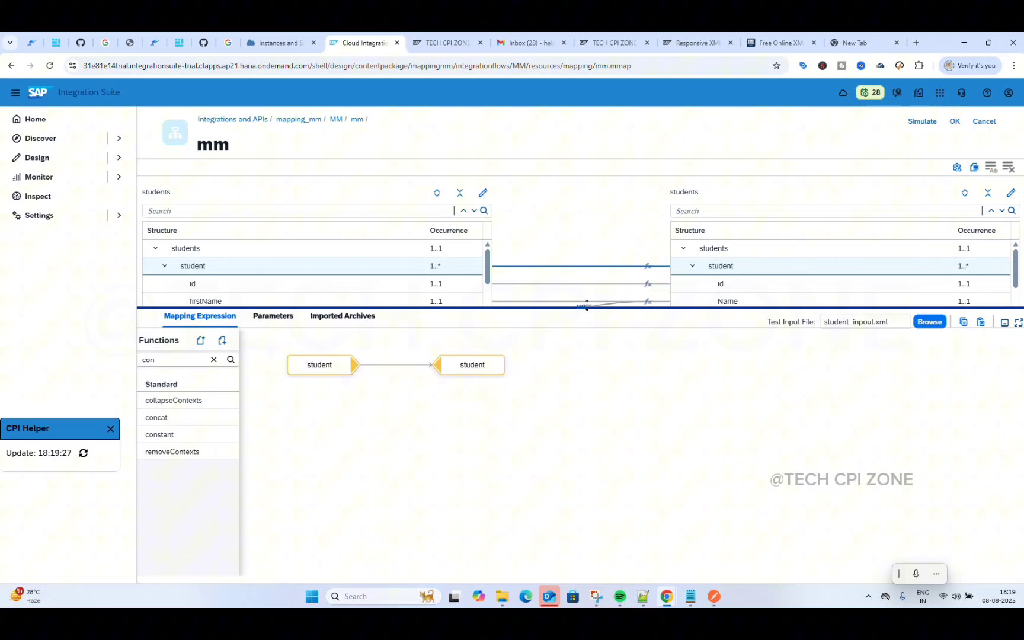
pyautogui.click(704, 303)
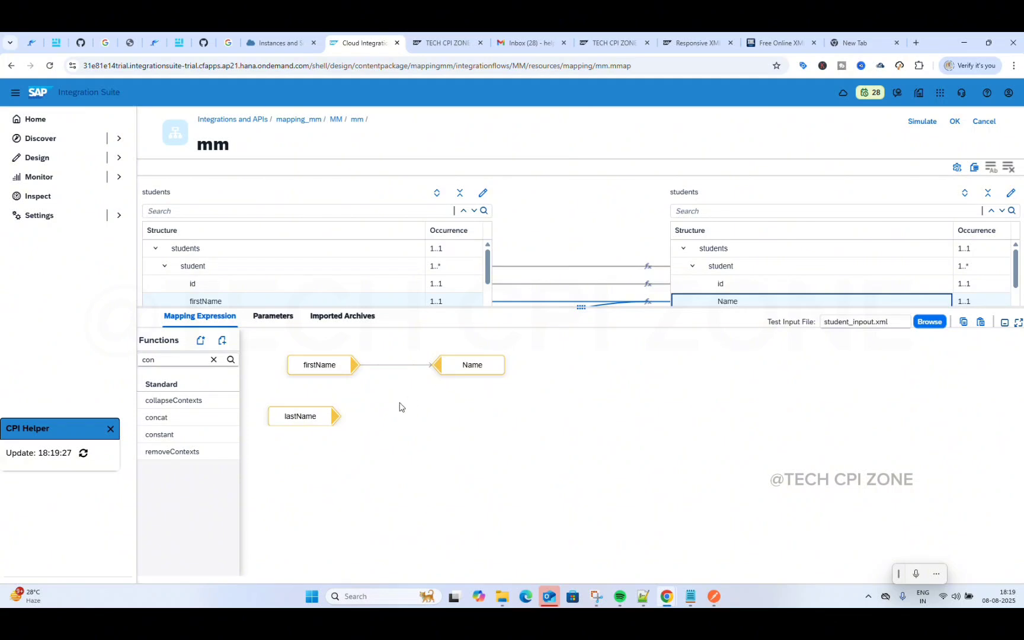
pyautogui.moveTo(298, 418); pyautogui.dragTo(318, 413)
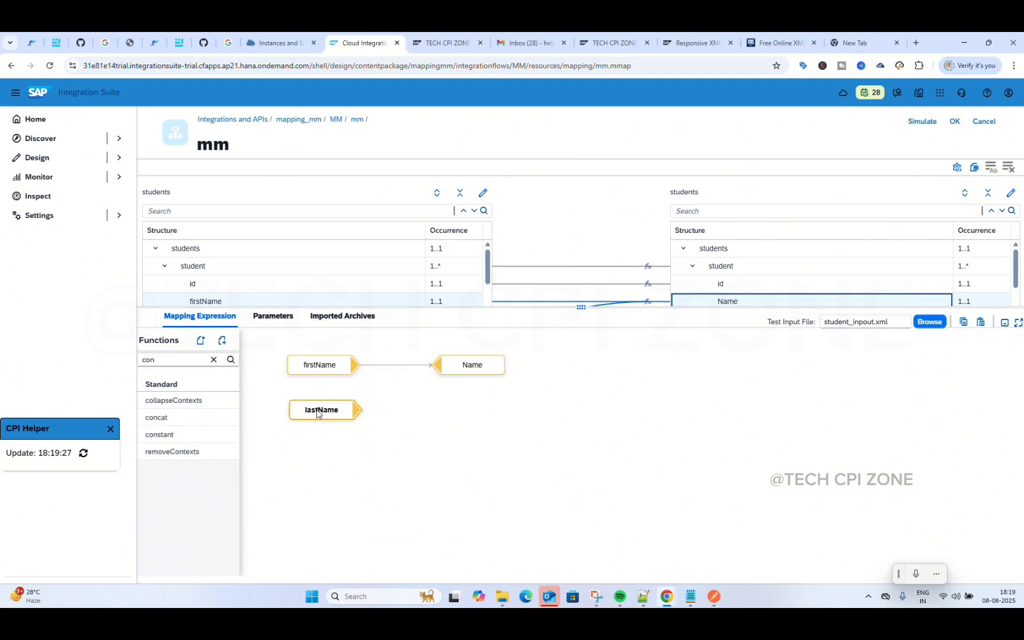
# Step: Add a concat function, remove a stray Constant, and place concat right of lastName
pyautogui.moveTo(469, 367)
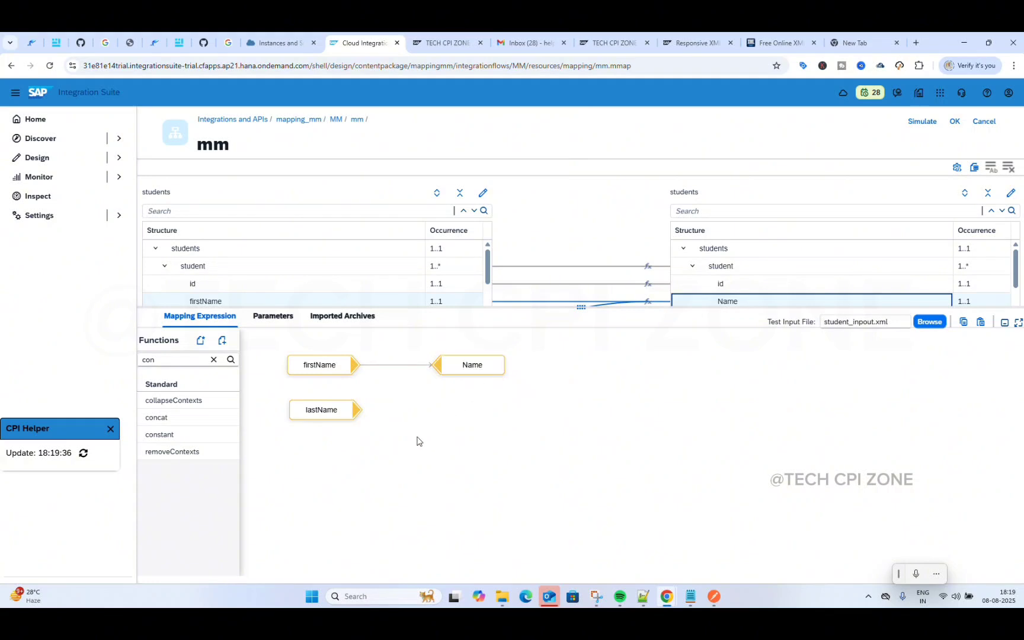
pyautogui.moveTo(342, 418)
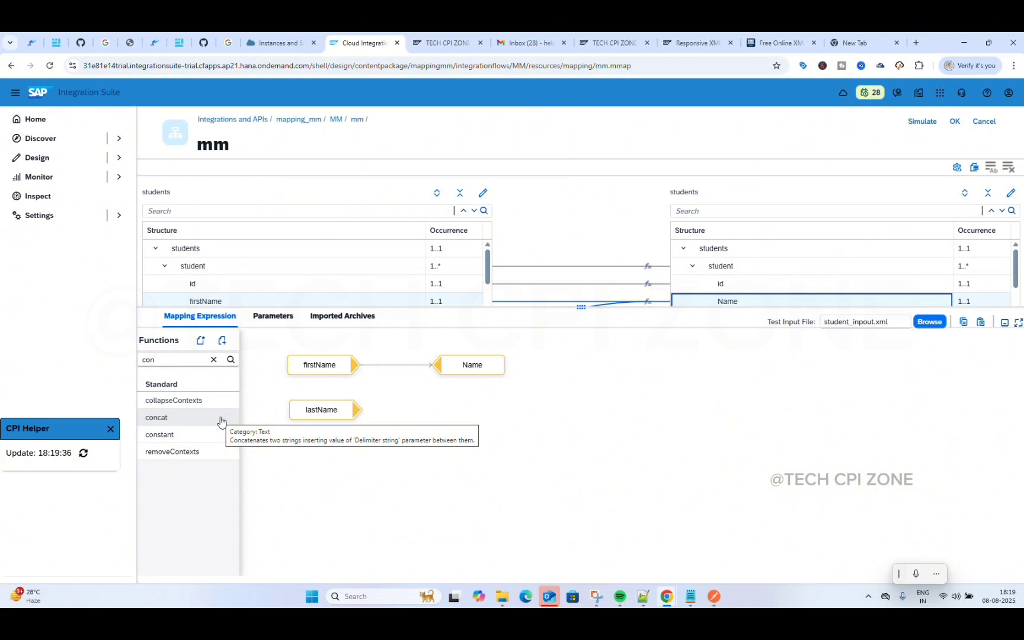
pyautogui.click(182, 421)
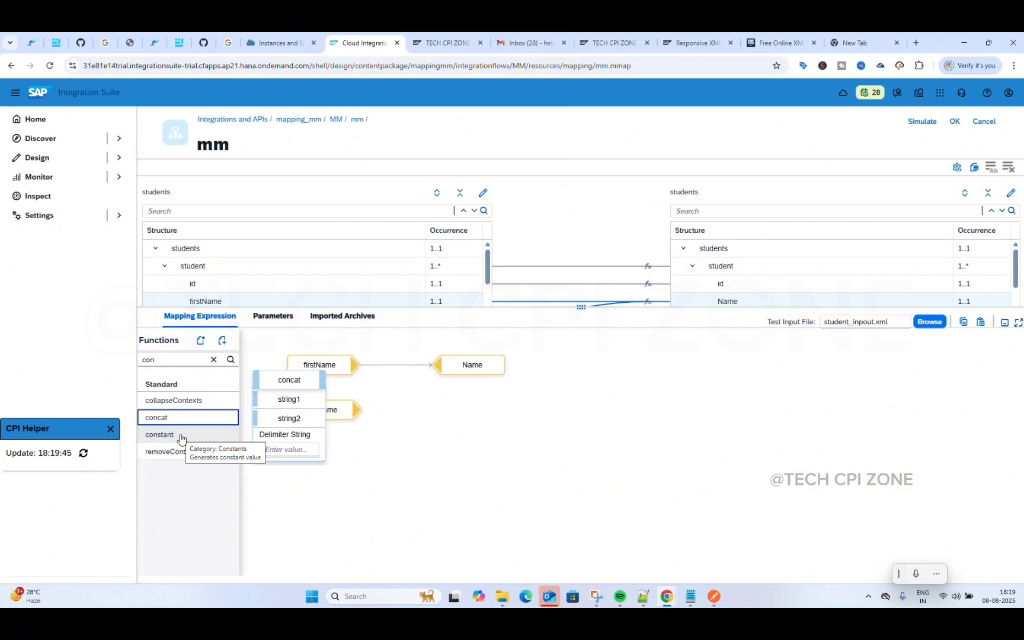
pyautogui.click(181, 436)
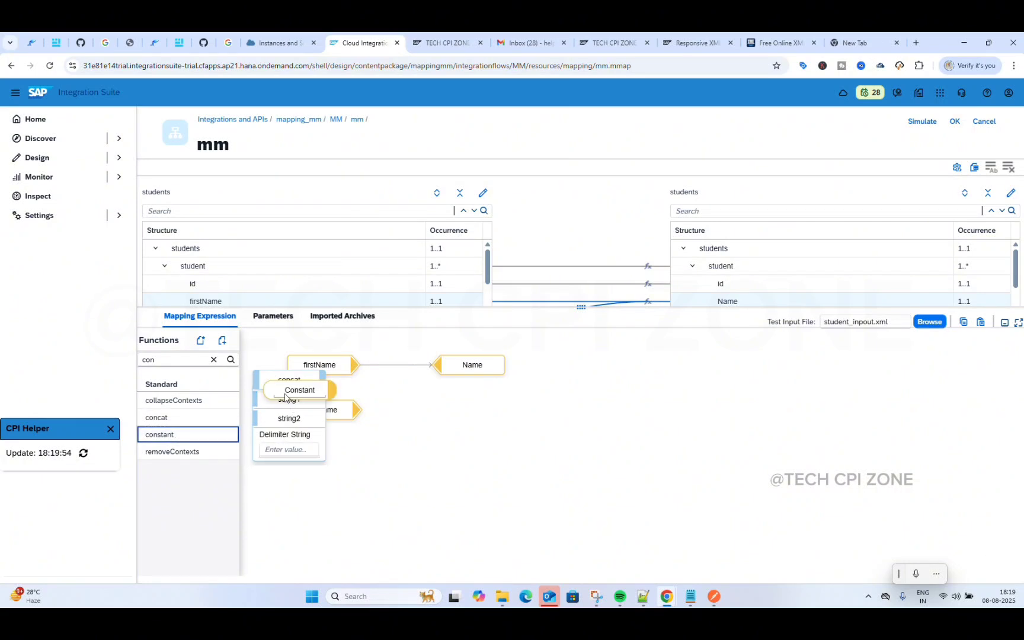
pyautogui.click(287, 392)
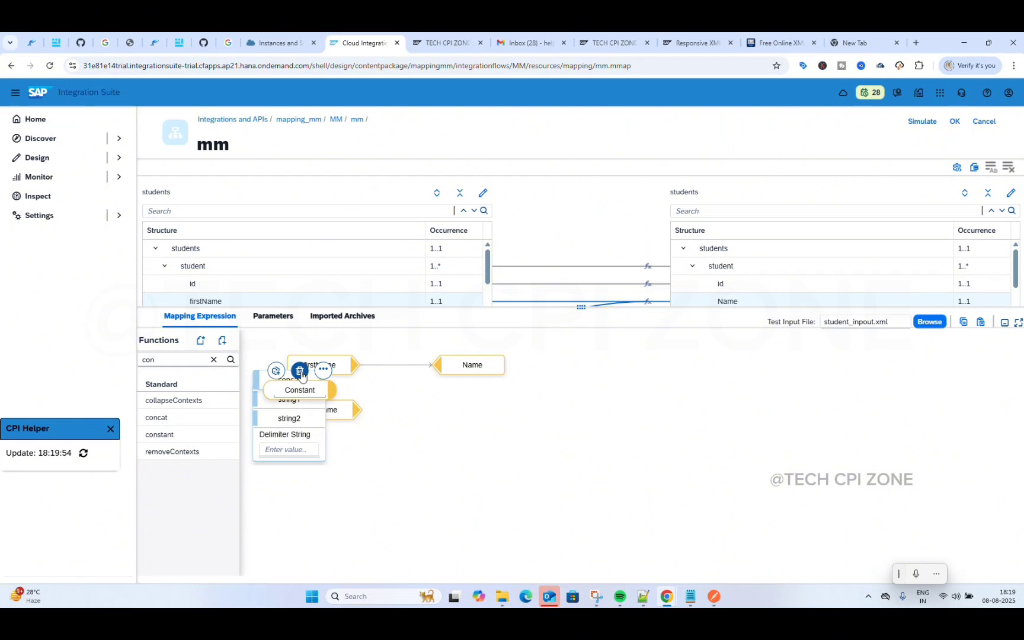
pyautogui.click(300, 372)
pyautogui.moveTo(289, 382); pyautogui.dragTo(439, 410)
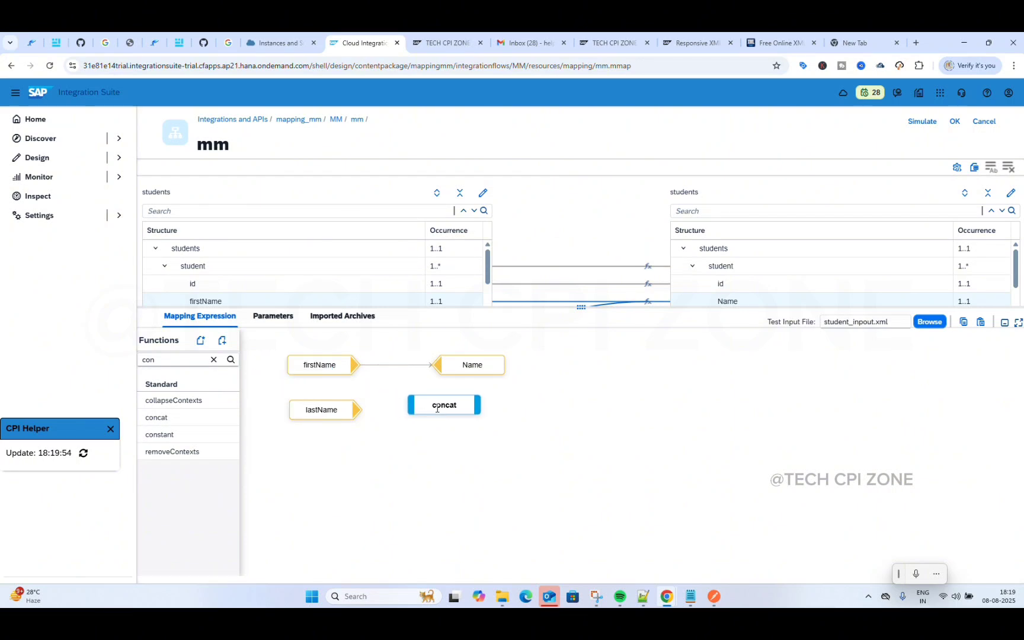
# Step: Clear the 'con' search, browse the Arithmetic functions, and drop then delete an add function
pyautogui.click(179, 361)
pyautogui.press('BackSpace')
pyautogui.press('BackSpace')
pyautogui.press('BackSpace')
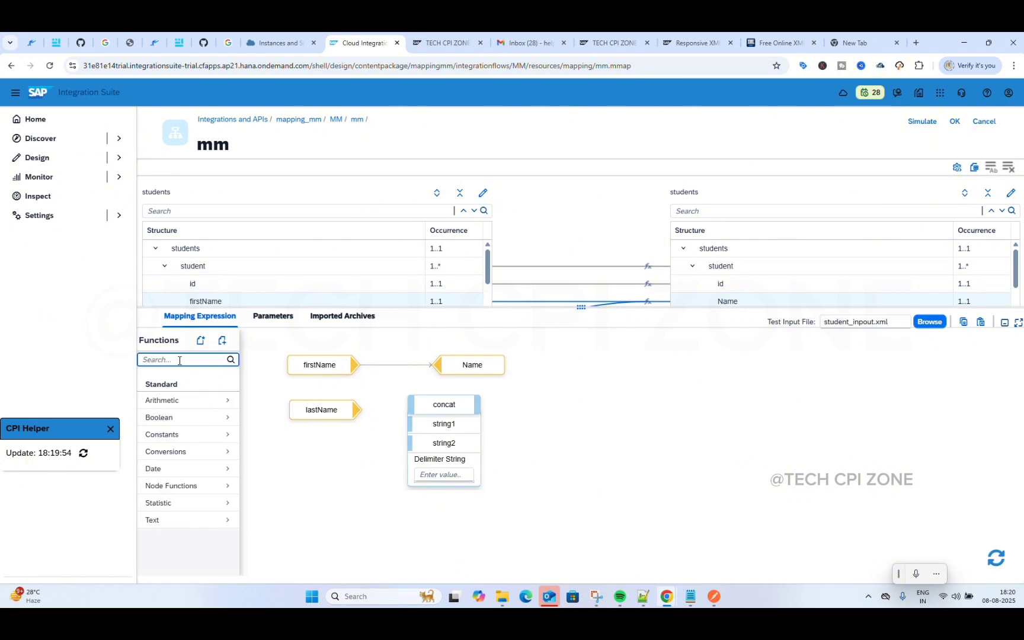
pyautogui.click(225, 401)
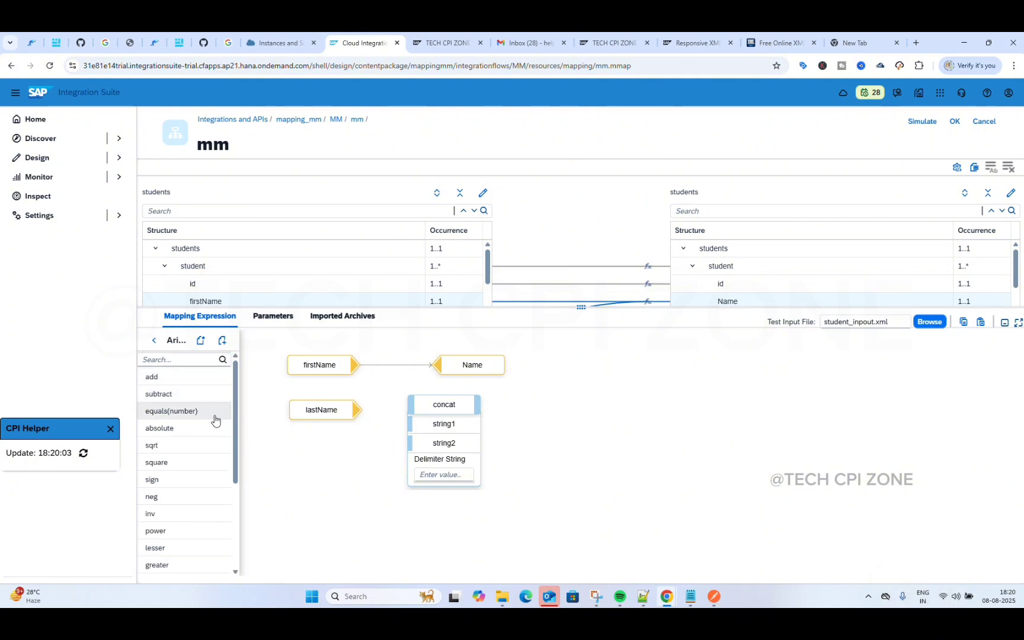
pyautogui.click(154, 340)
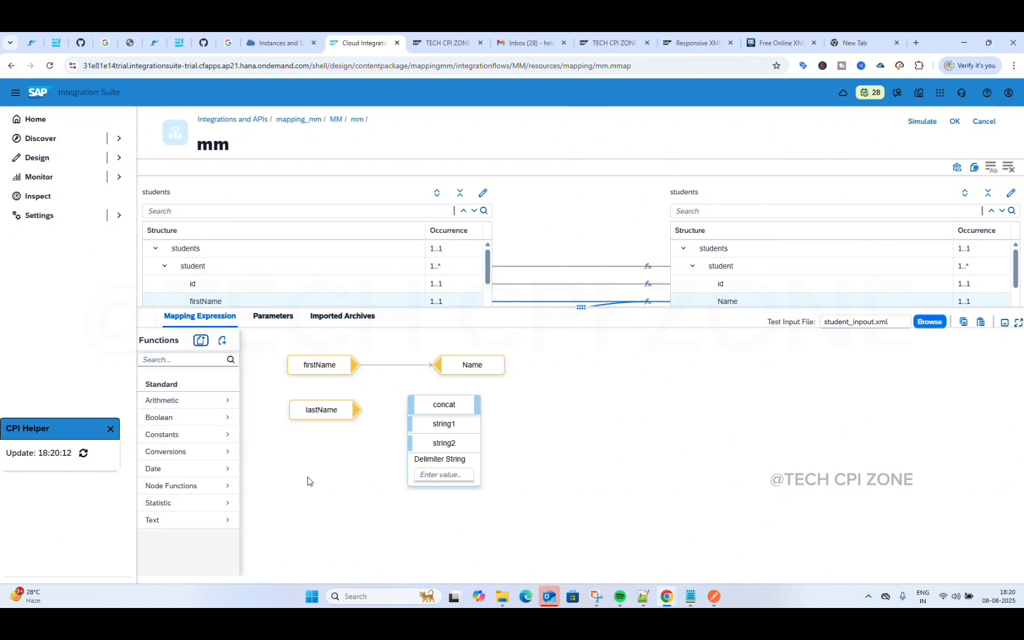
pyautogui.moveTo(434, 403)
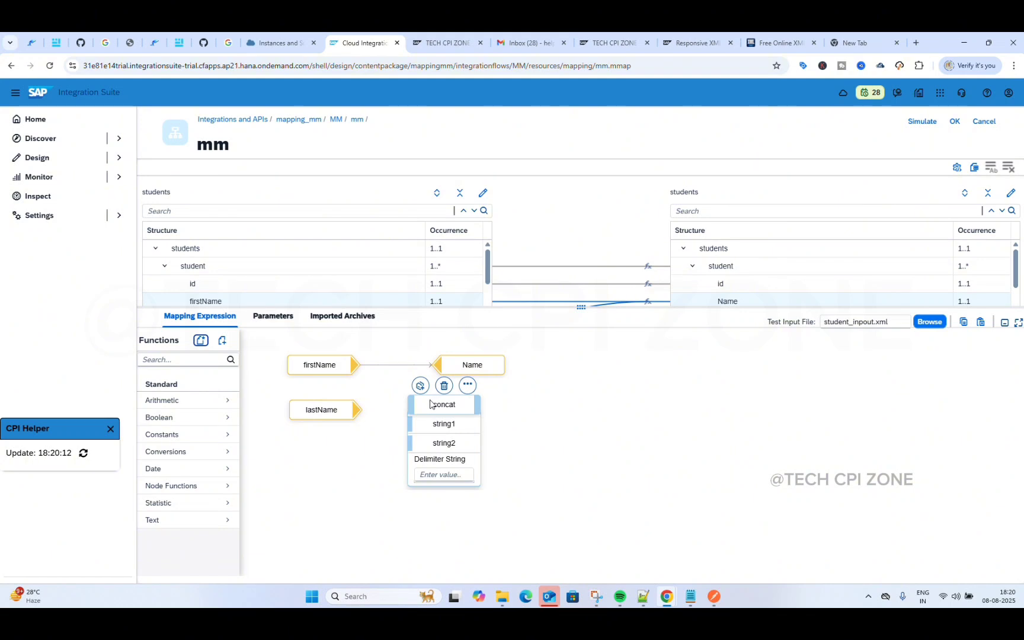
pyautogui.click(203, 407)
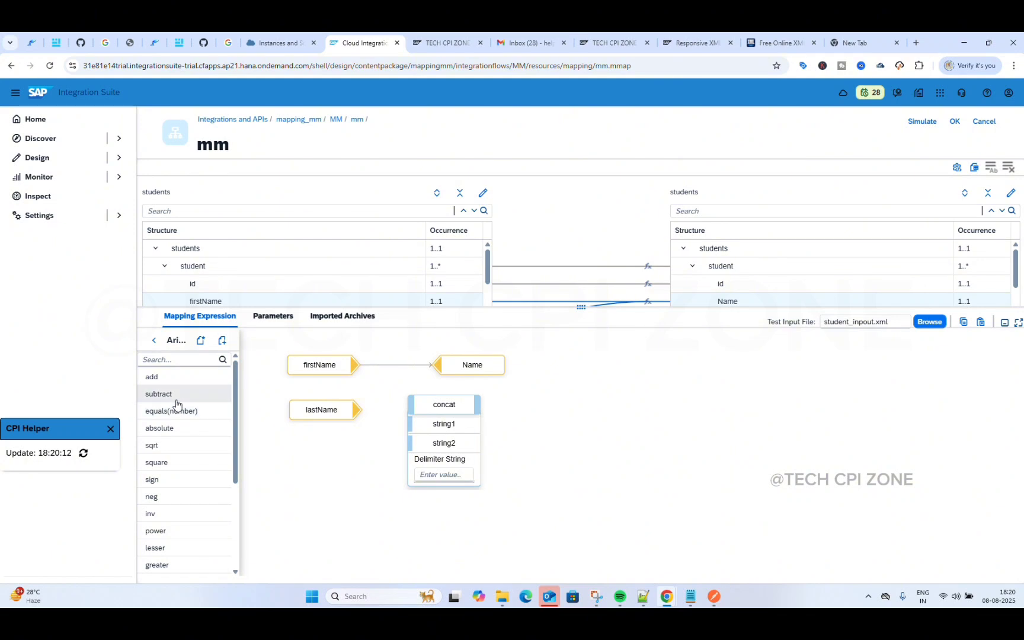
pyautogui.moveTo(172, 377); pyautogui.dragTo(580, 413)
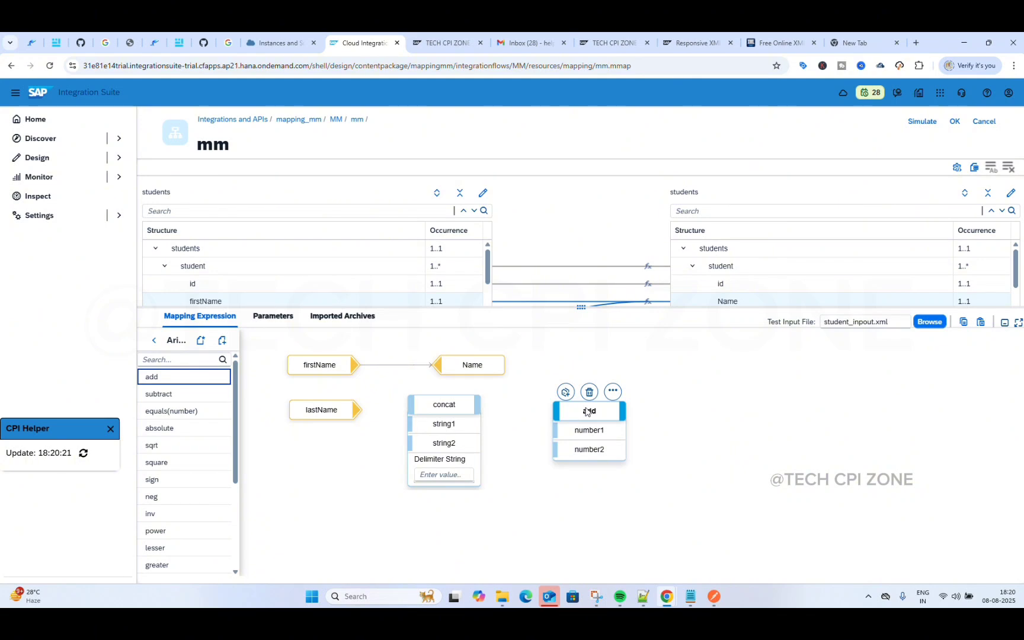
pyautogui.click(589, 391)
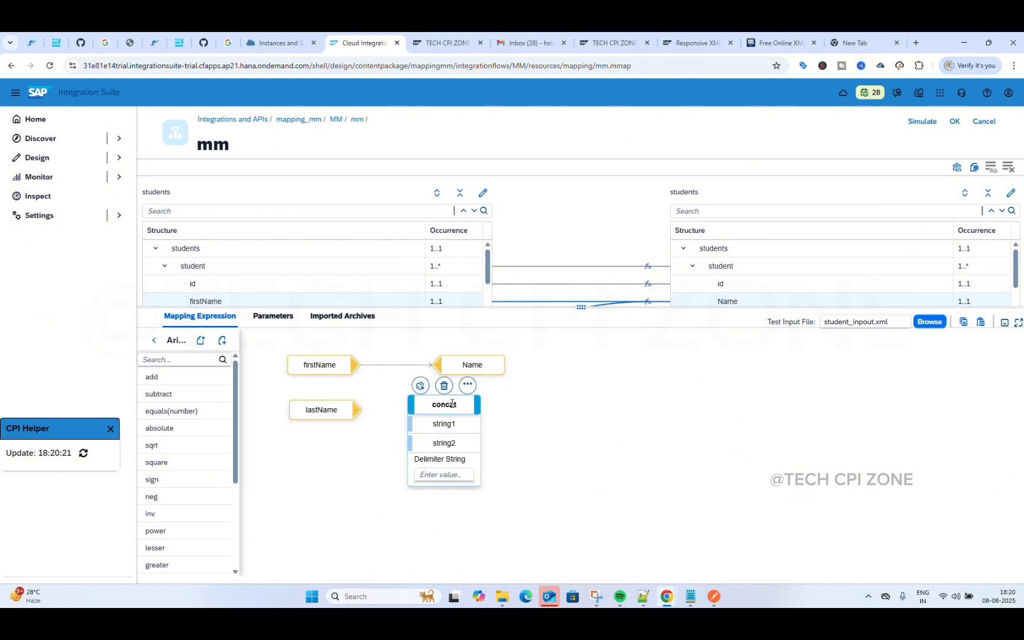
pyautogui.moveTo(342, 356)
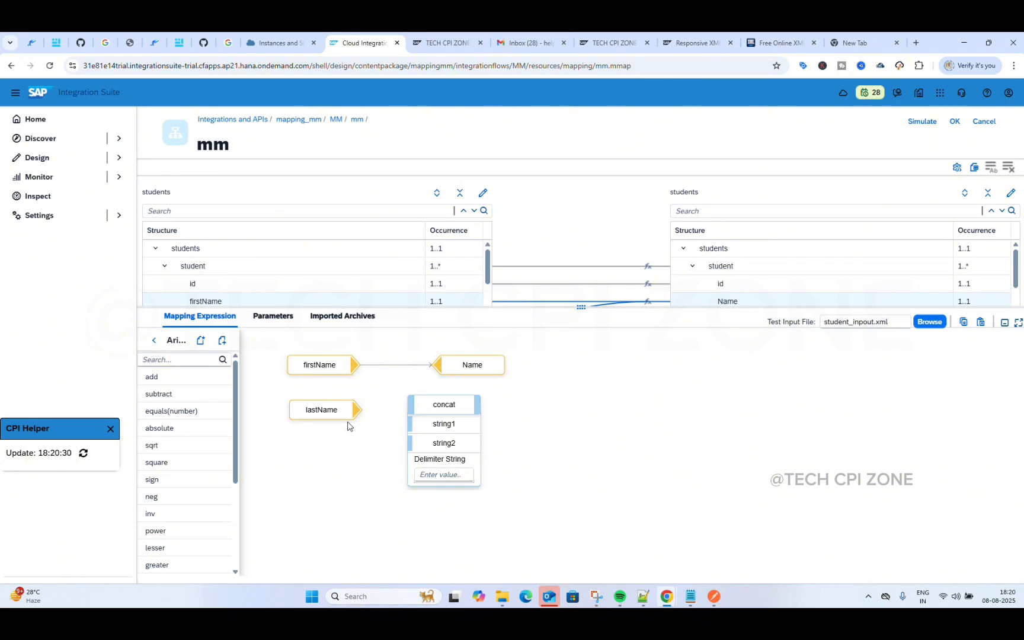
# Step: Wire firstName to string1 and lastName to string2 with empty delimiter, and concat's output to Name
pyautogui.moveTo(480, 370); pyautogui.dragTo(598, 374)
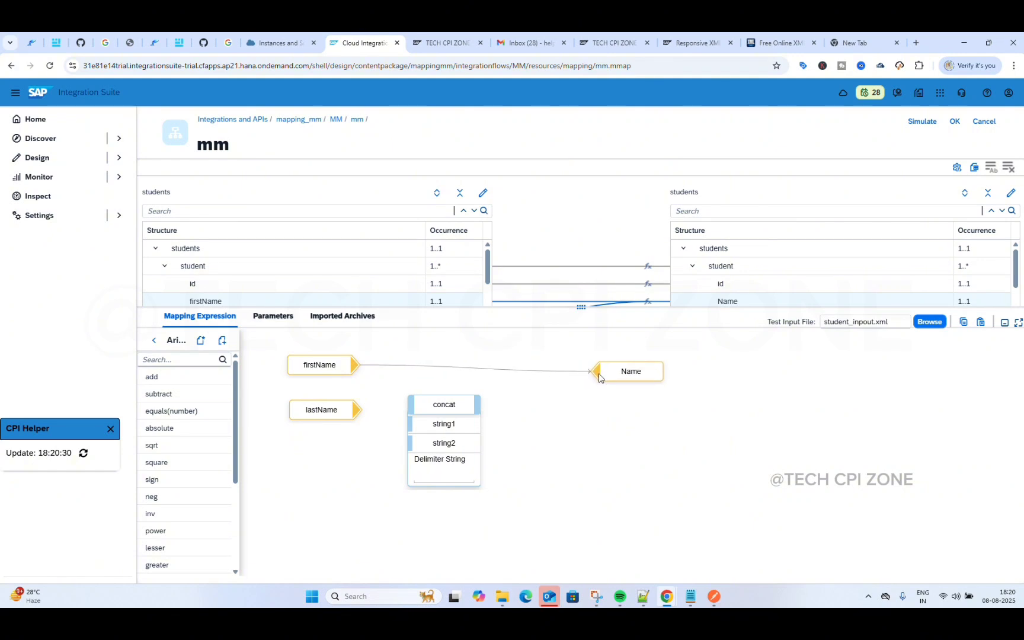
pyautogui.moveTo(357, 366); pyautogui.dragTo(415, 424)
pyautogui.moveTo(358, 415); pyautogui.dragTo(438, 438)
pyautogui.click(431, 475)
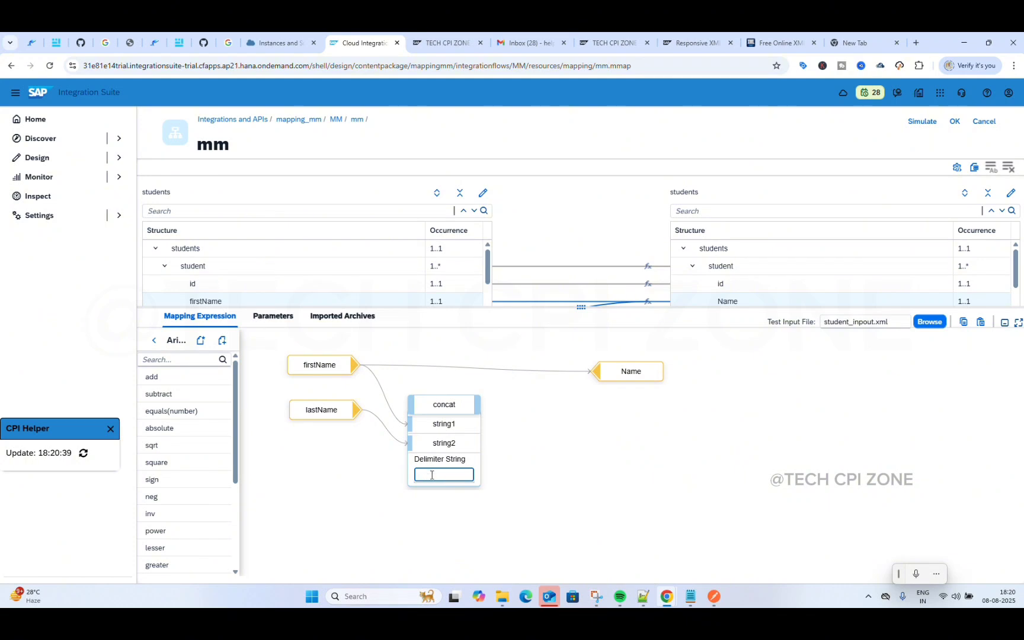
pyautogui.click(536, 427)
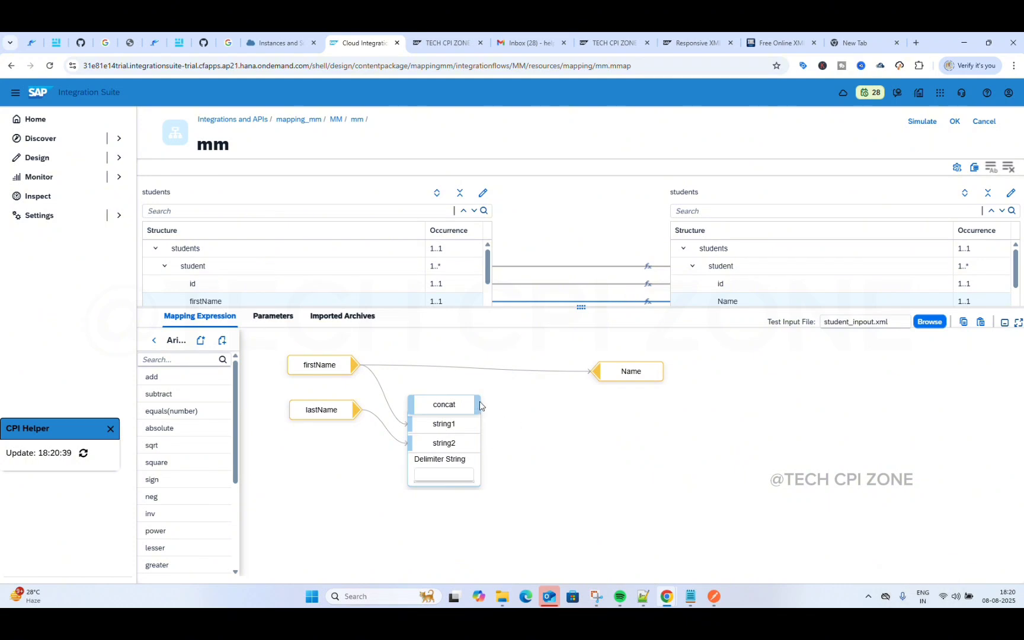
pyautogui.moveTo(481, 406); pyautogui.dragTo(601, 374)
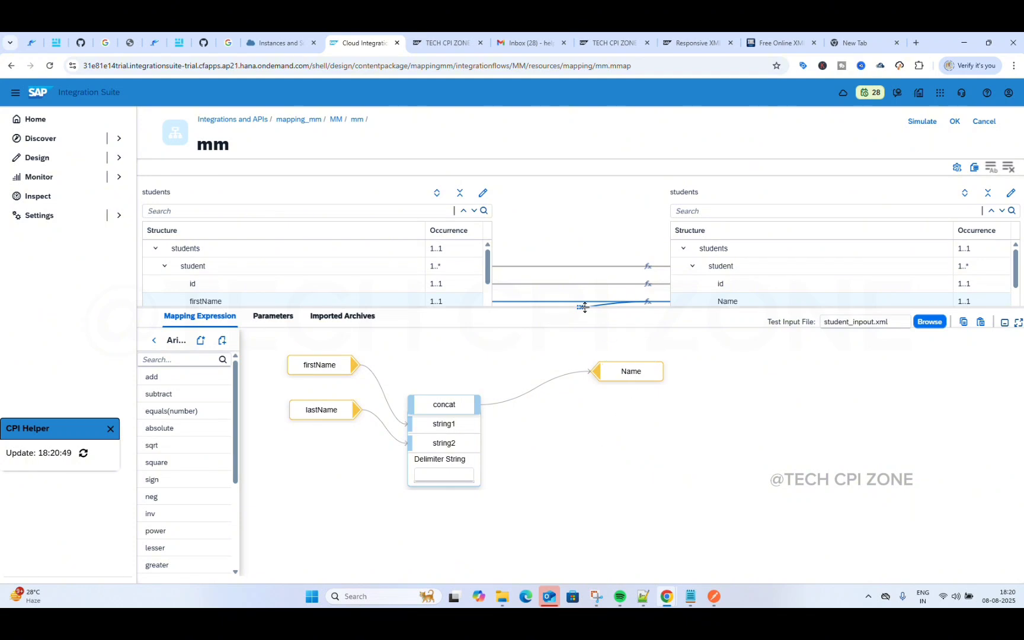
pyautogui.moveTo(580, 308); pyautogui.dragTo(581, 429)
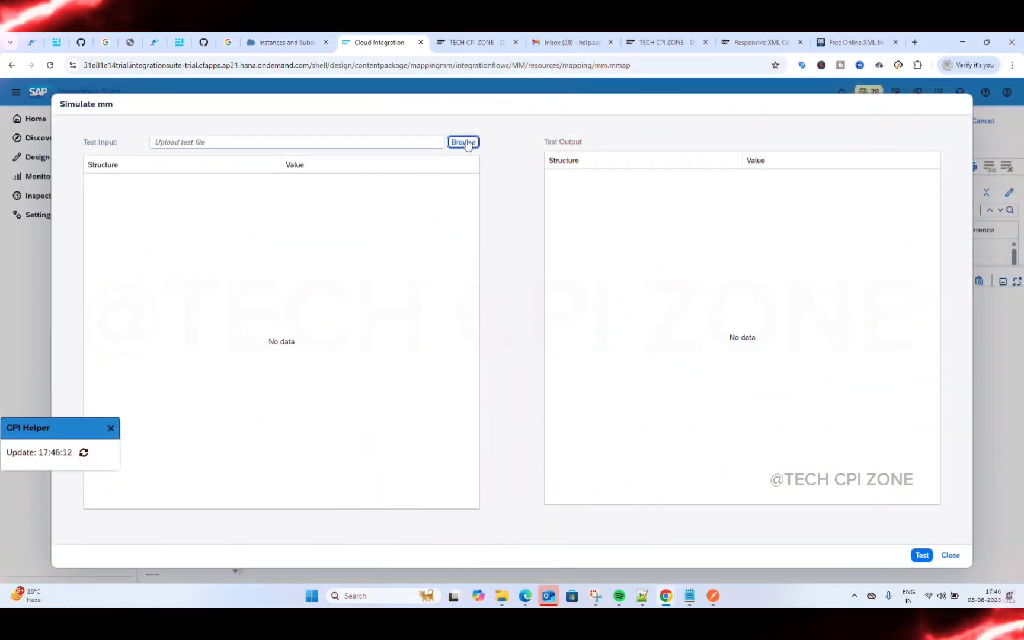
# Step: Start simulating mm, cancel the test-file chooser, and switch to the students XML in Notepad++
pyautogui.click(466, 143)
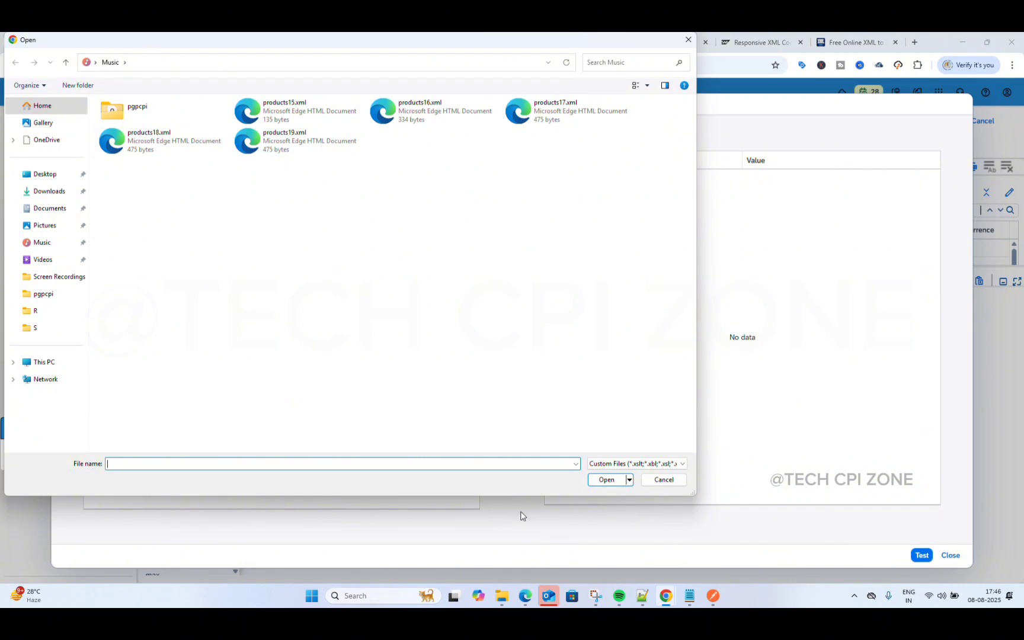
pyautogui.click(661, 483)
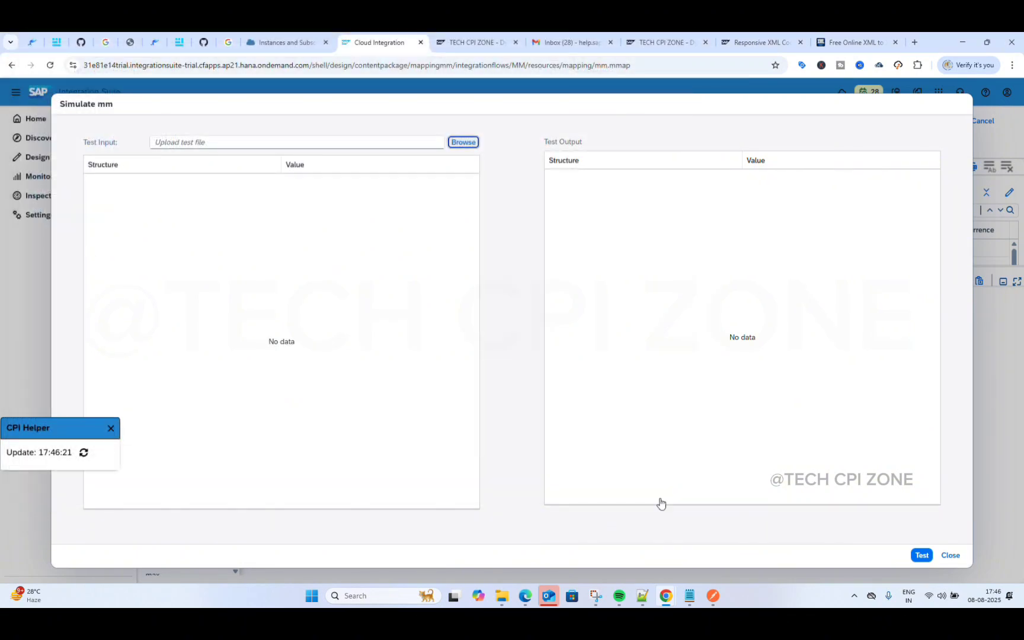
pyautogui.click(642, 595)
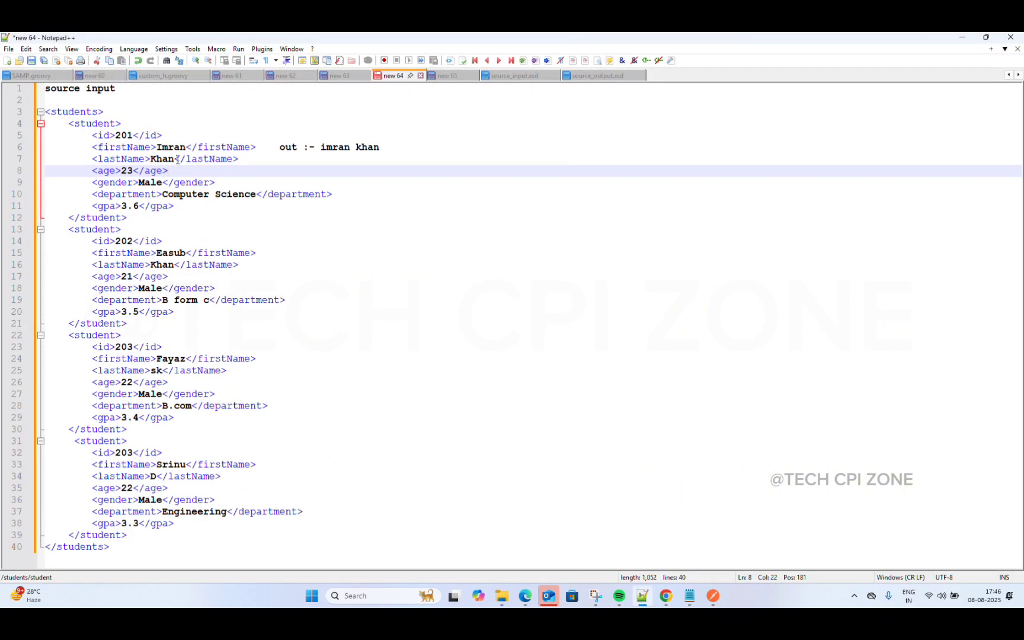
# Step: Delete the source input heading and blank first line from the students XML
pyautogui.click(78, 102)
pyautogui.press('BackSpace')
pyautogui.press('BackSpace')
pyautogui.press('BackSpace')
pyautogui.press('BackSpace')
pyautogui.press('BackSpace')
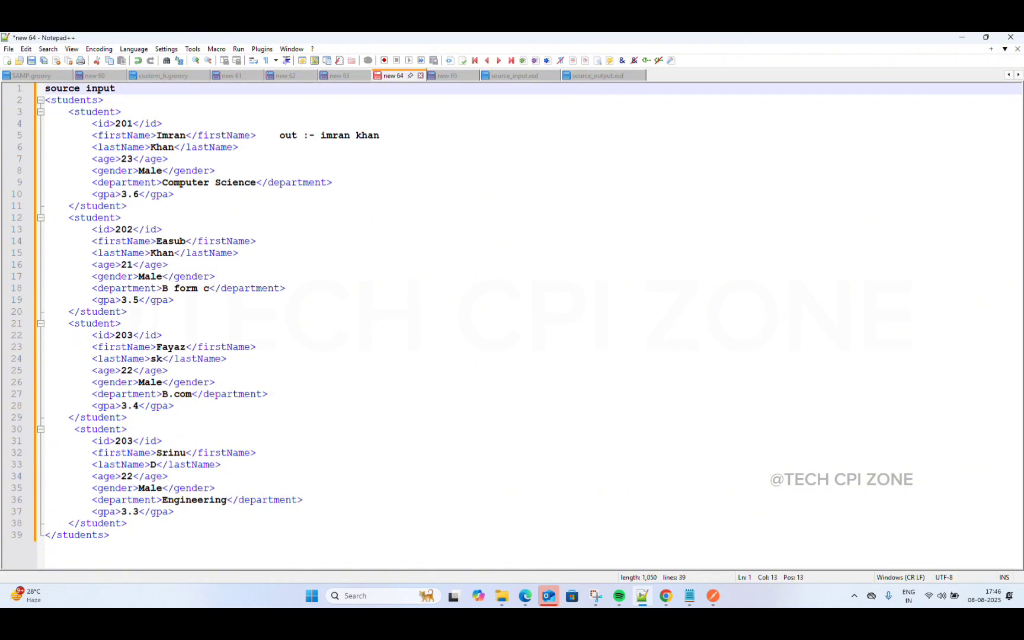
pyautogui.press('BackSpace')
pyautogui.press('BackSpace')
pyautogui.press('BackSpace')
pyautogui.press('BackSpace')
pyautogui.press('Delete')
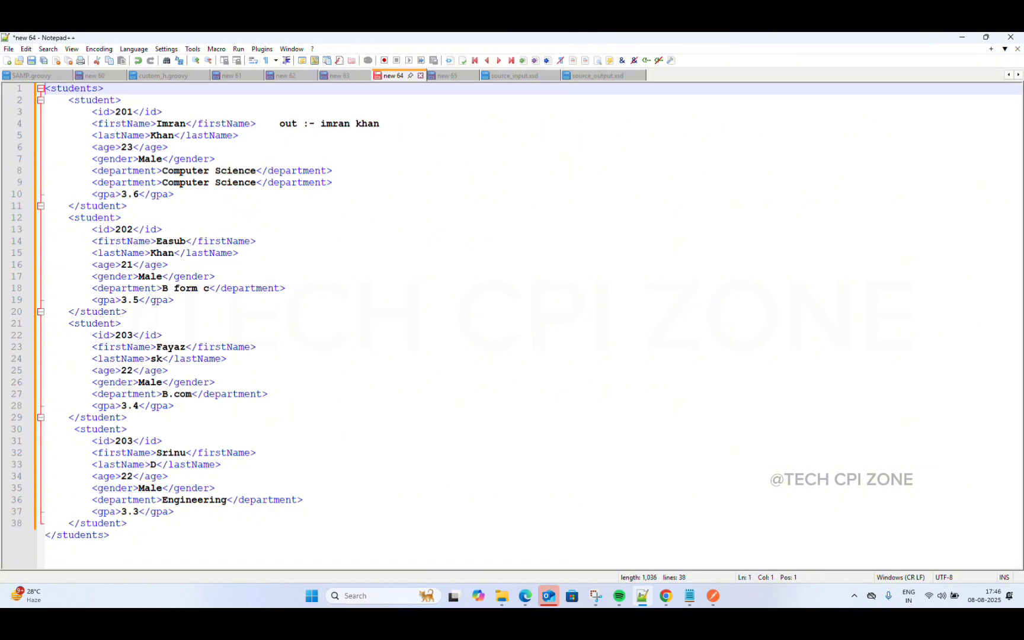
# Step: Save the XML as student_inpout.xml in Music with All types, skipping the schema prompt
pyautogui.click(9, 48)
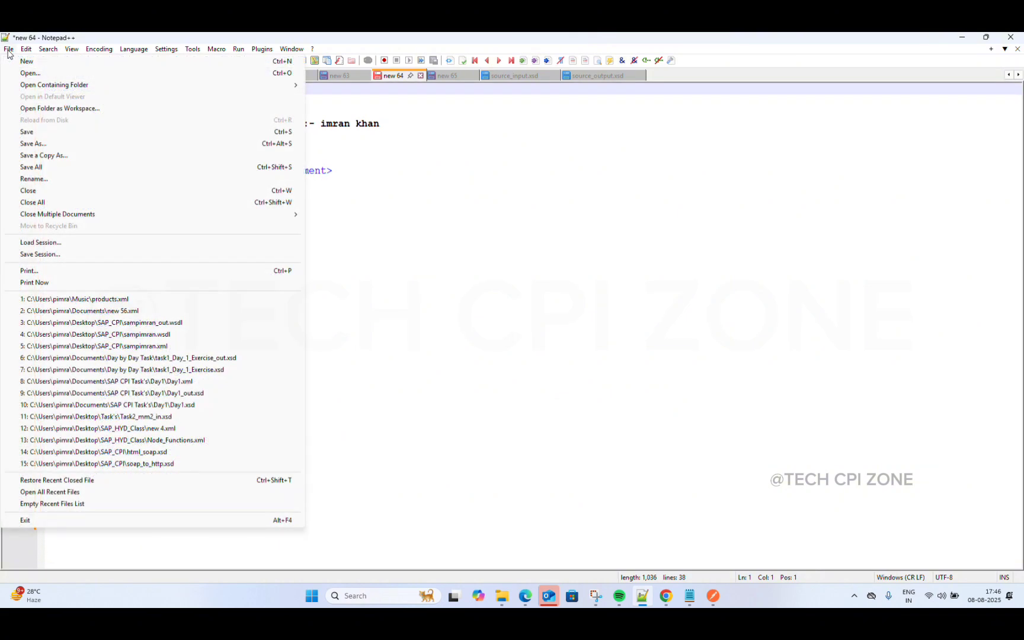
pyautogui.click(50, 143)
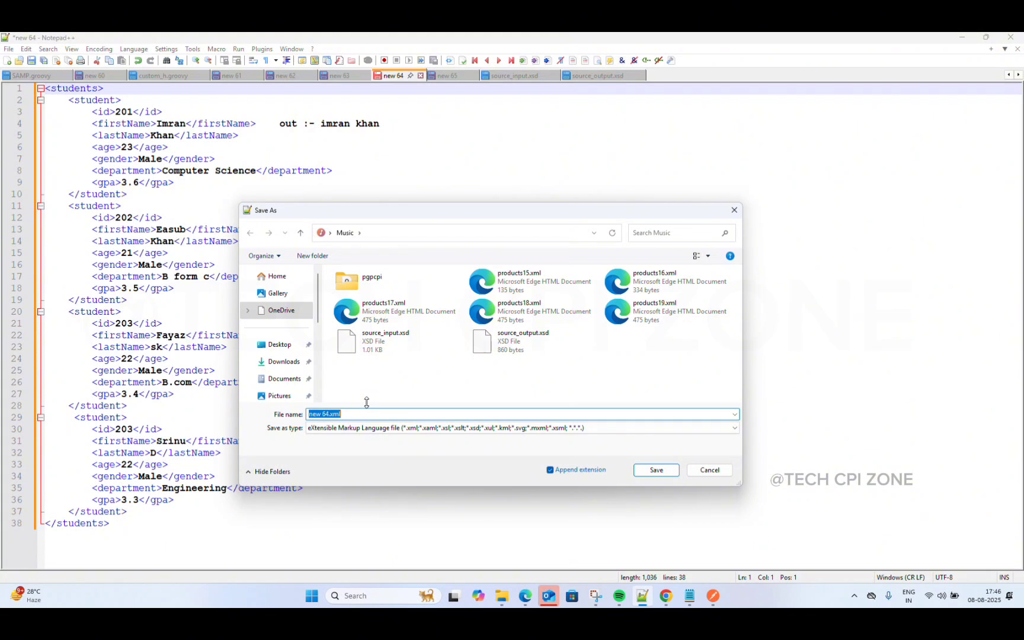
pyautogui.press('BackSpace')
pyautogui.write('student')
pyautogui.press('BackSpace')
pyautogui.write('_inpout')
pyautogui.click(393, 428)
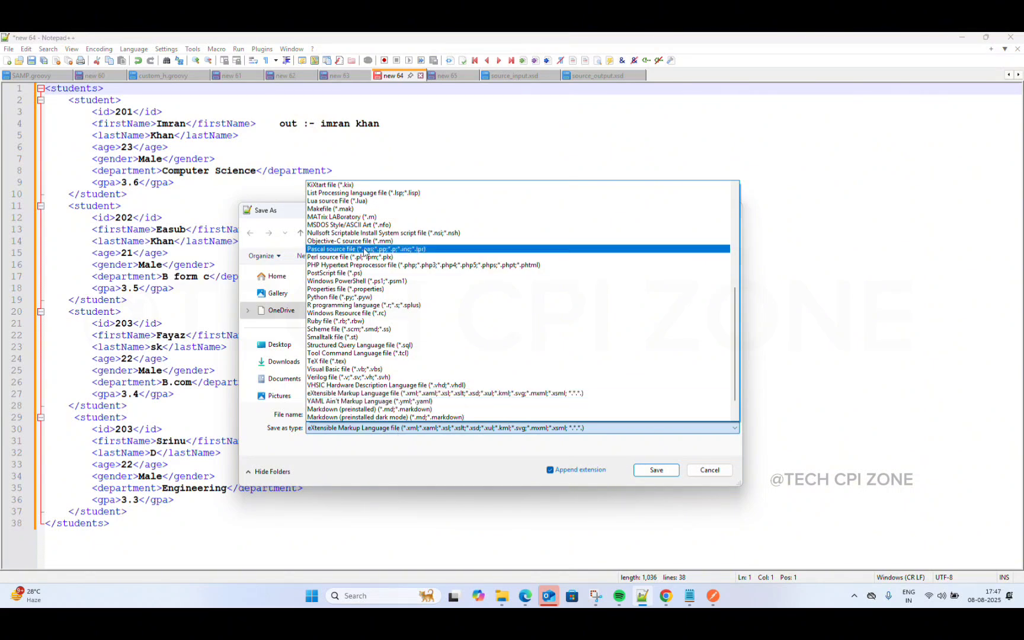
pyautogui.scroll(10, 364, 251)
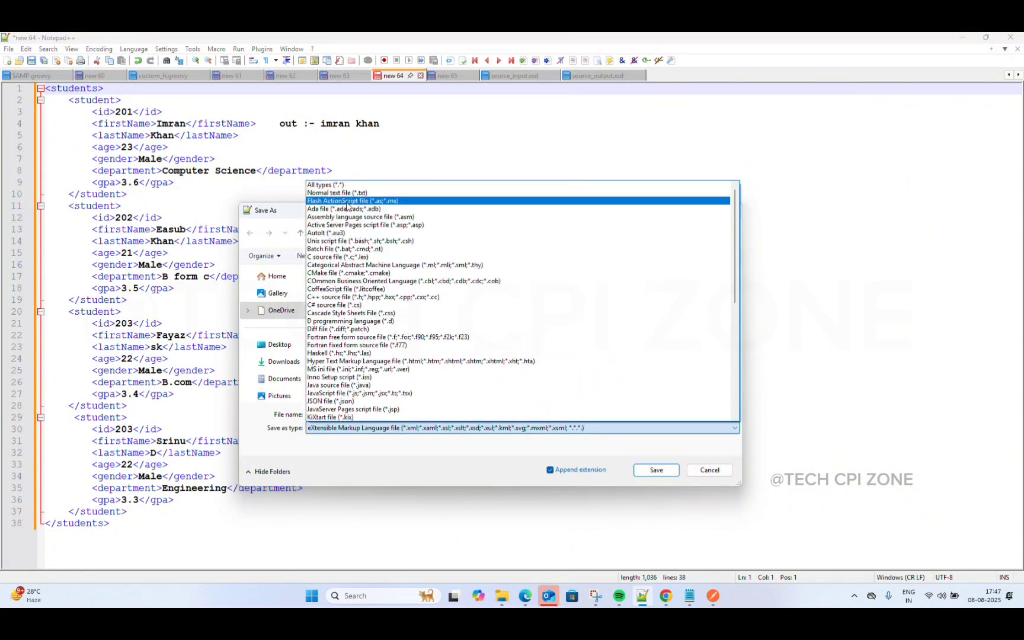
pyautogui.click(339, 184)
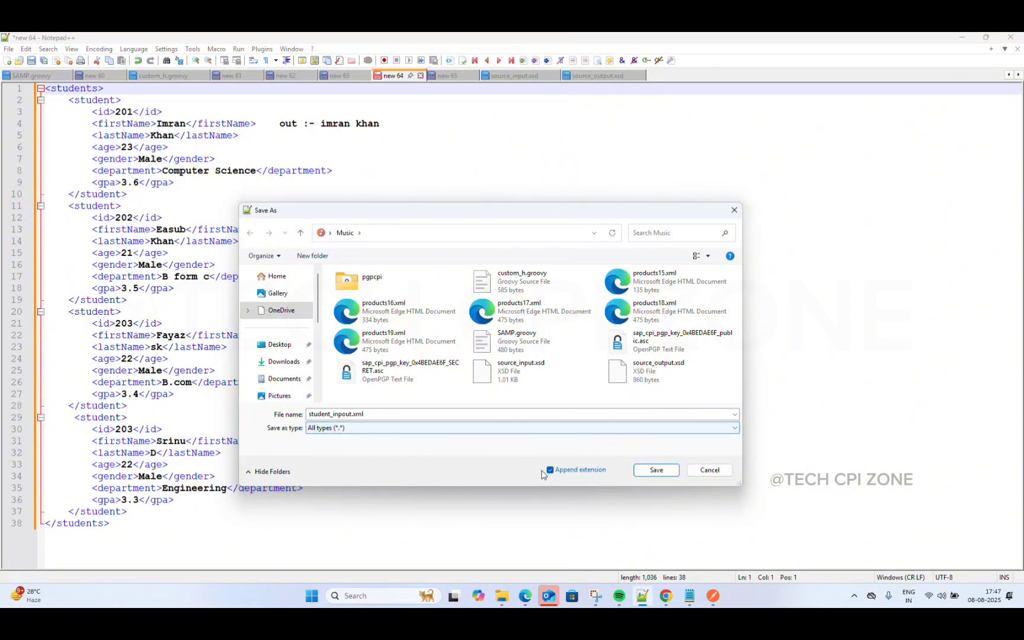
pyautogui.click(659, 473)
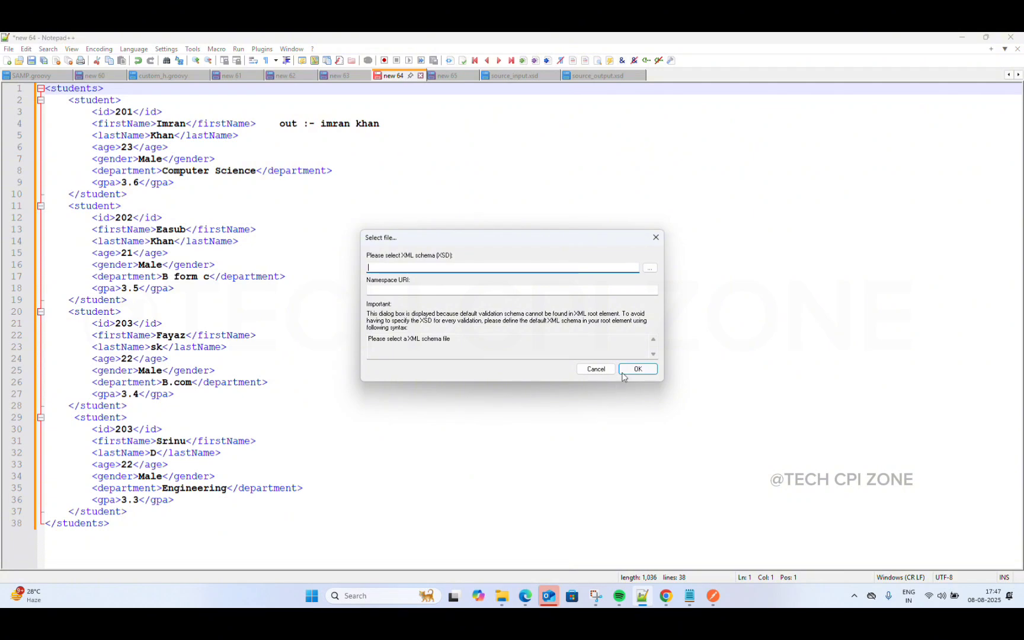
pyautogui.click(598, 368)
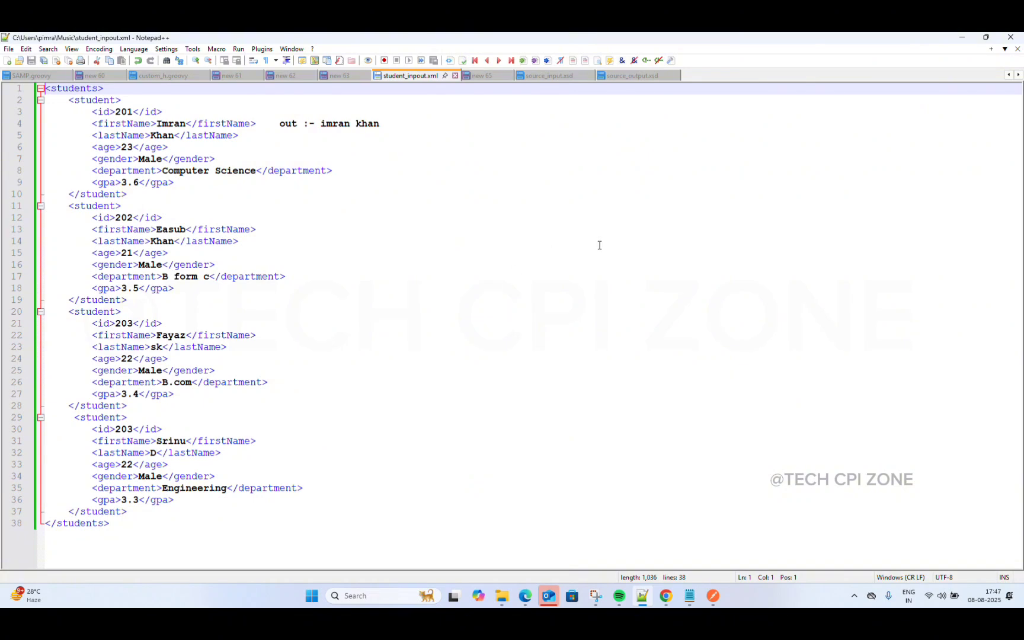
# Step: Minimize Notepad++ and browse for a simulation test file, cancelling the chooser
pyautogui.click(959, 37)
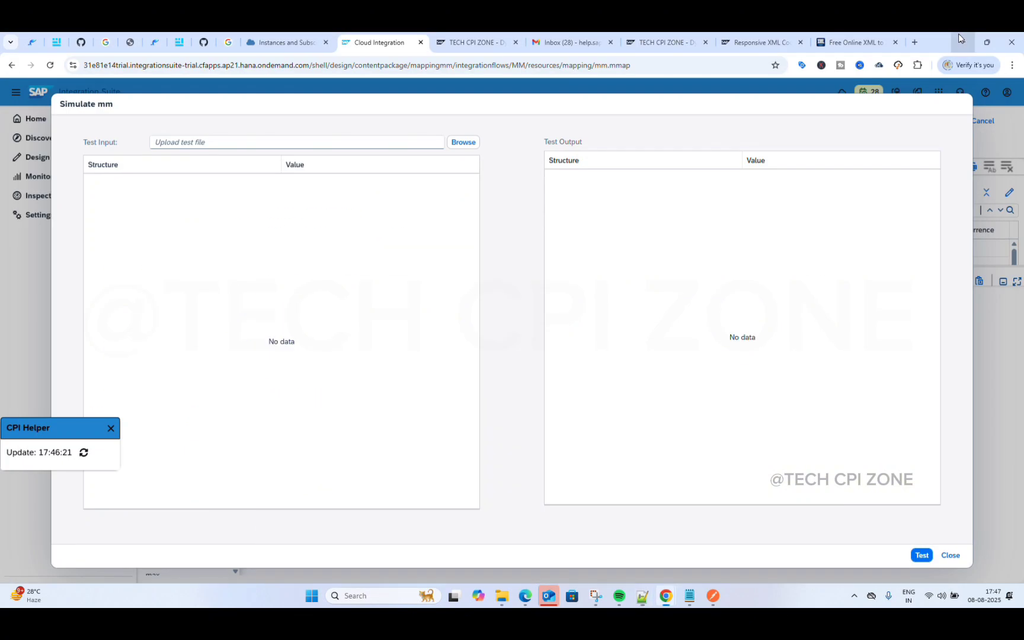
pyautogui.click(468, 144)
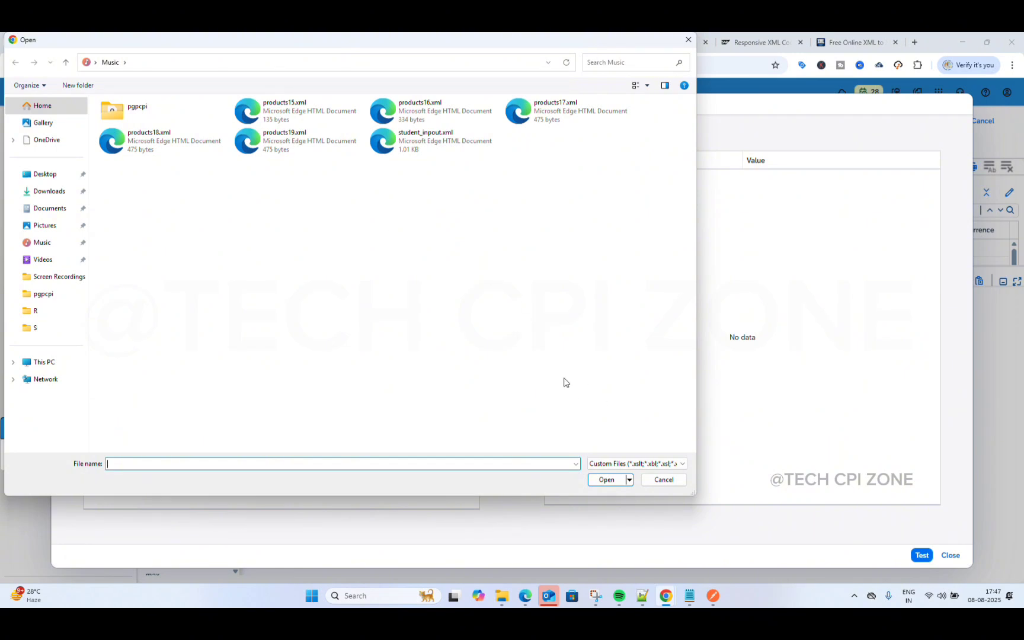
pyautogui.click(668, 482)
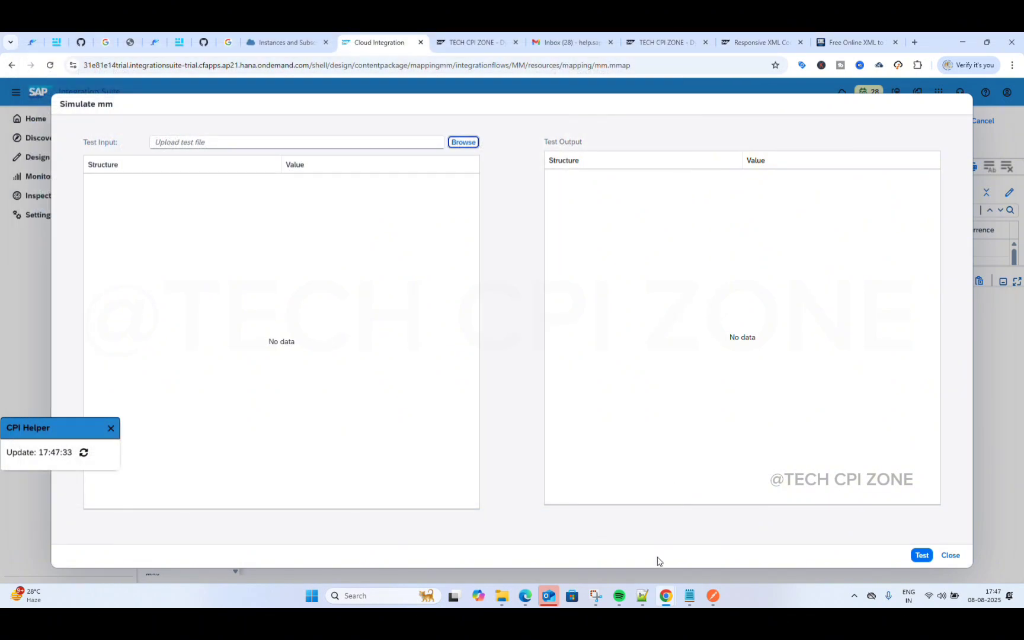
# Step: Bring student_inpout.xml back in Notepad++ and select the out note on line 4
pyautogui.click(642, 602)
pyautogui.click(511, 371)
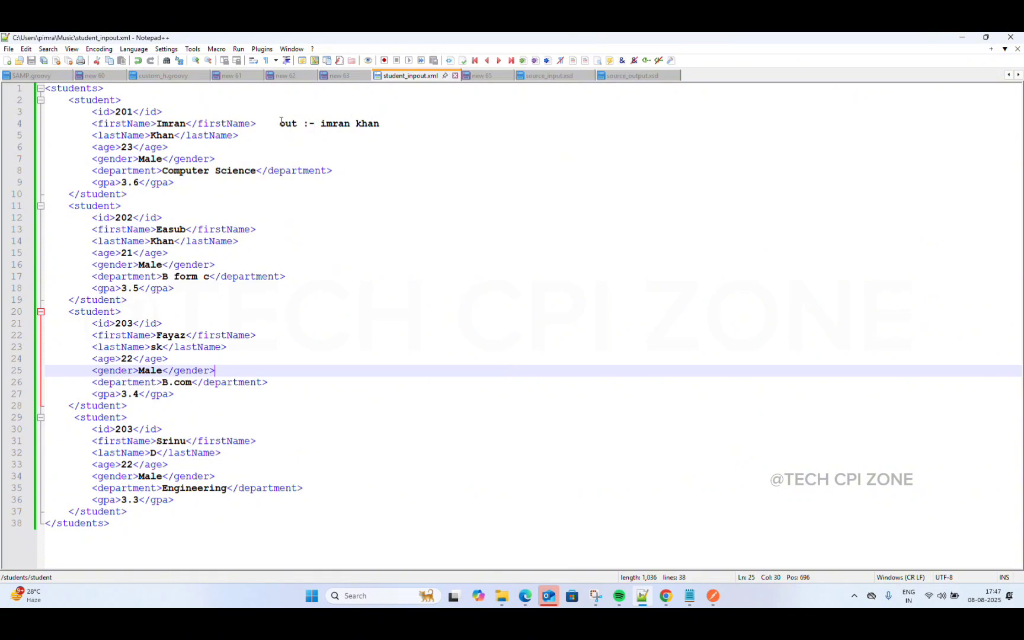
pyautogui.moveTo(280, 122); pyautogui.dragTo(395, 127)
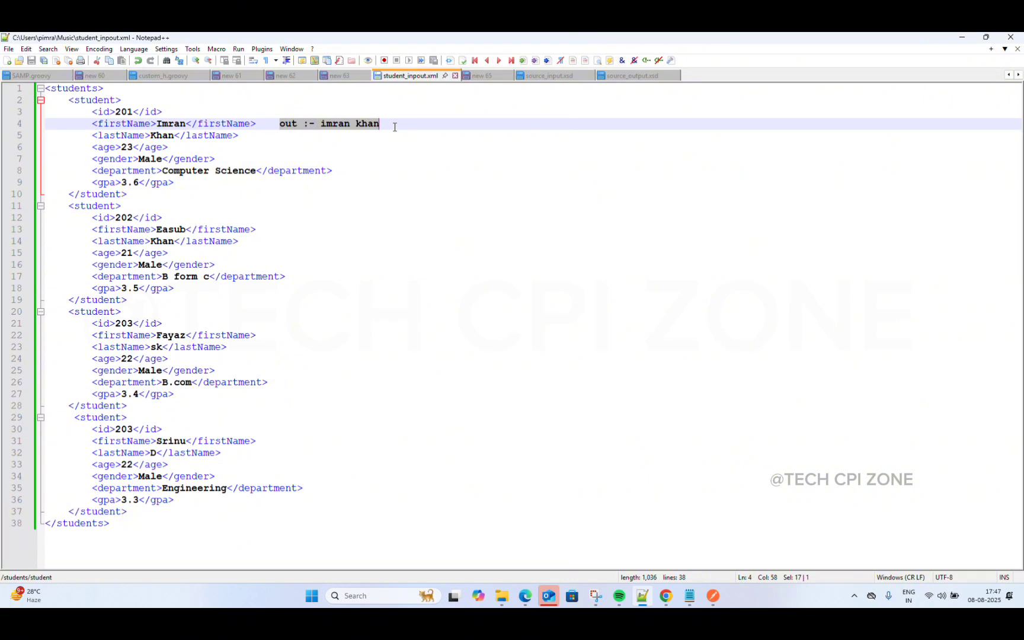
# Step: Delete the line 4 note and validate student_inpout.xml using itself as schema, getting 'Invalid schema or missing namespace.'
pyautogui.press('BackSpace')
pyautogui.press('BackSpace')
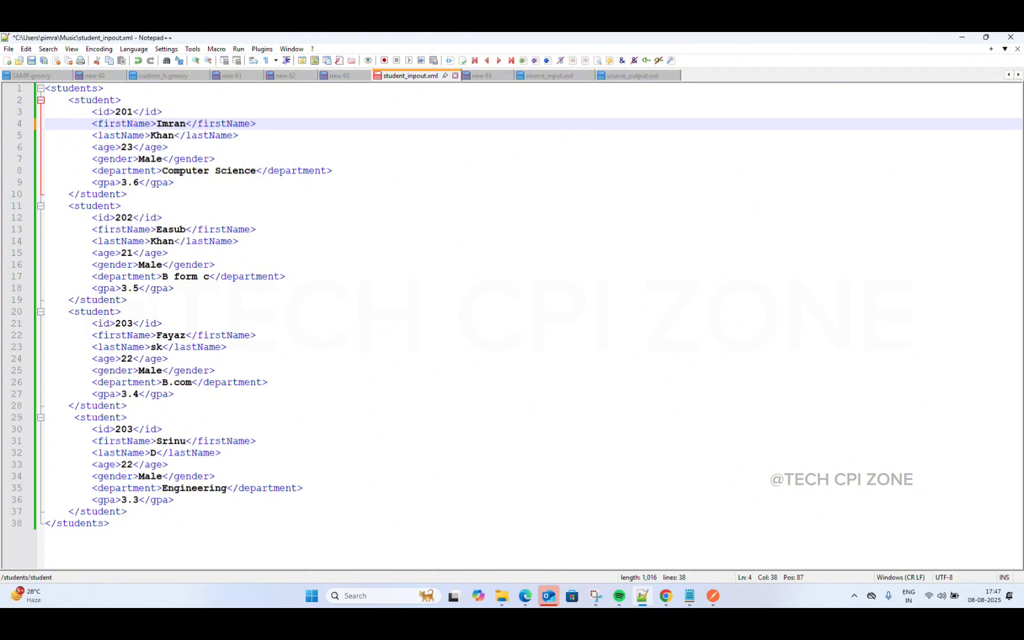
pyautogui.hotkey('ctrl', 'alt', 'shift', 'm')
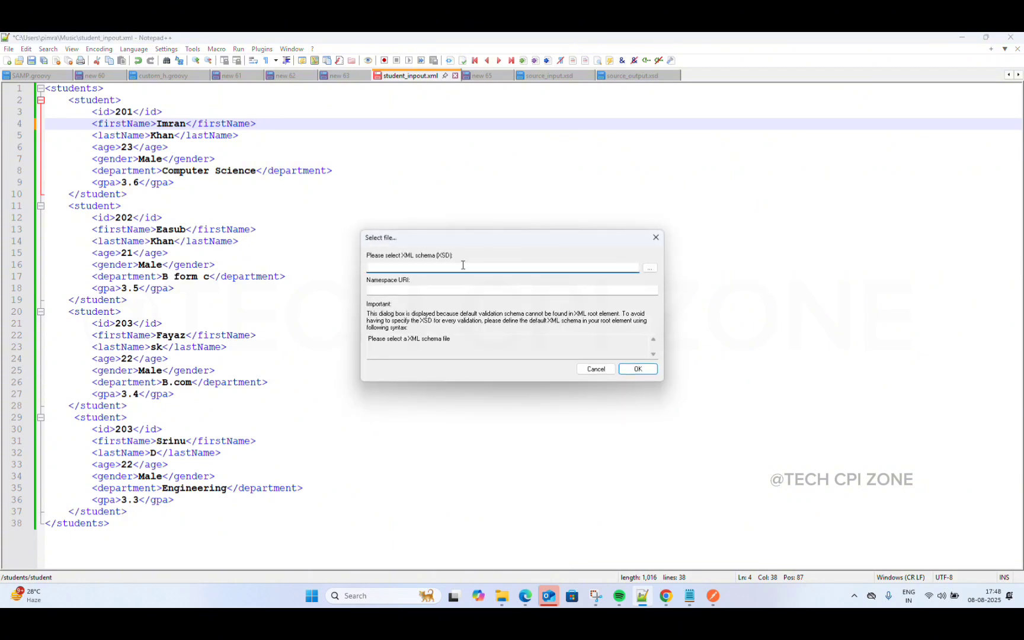
pyautogui.click(651, 270)
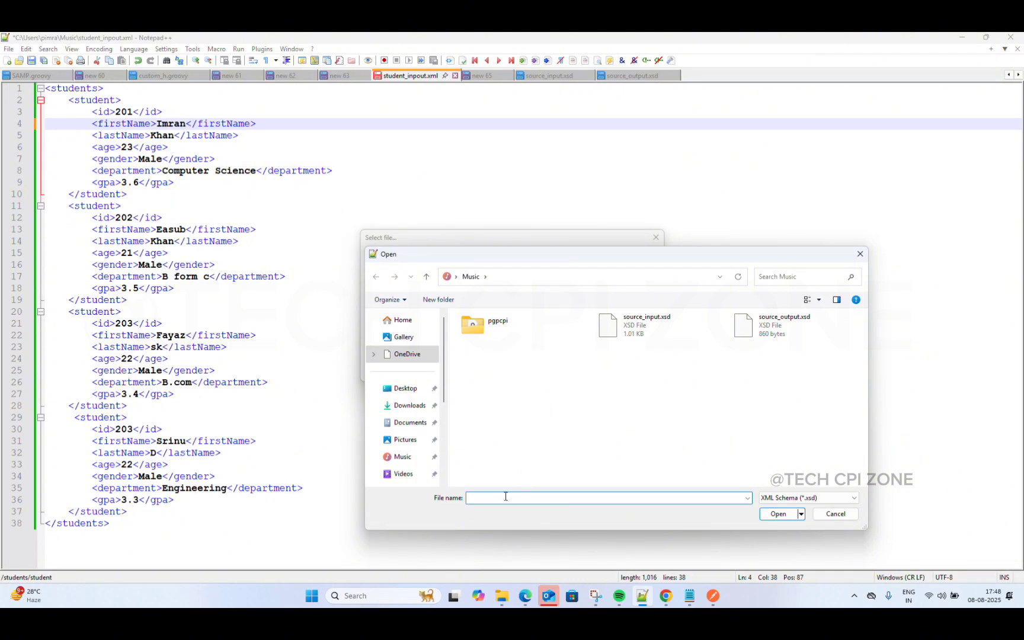
pyautogui.write('st')
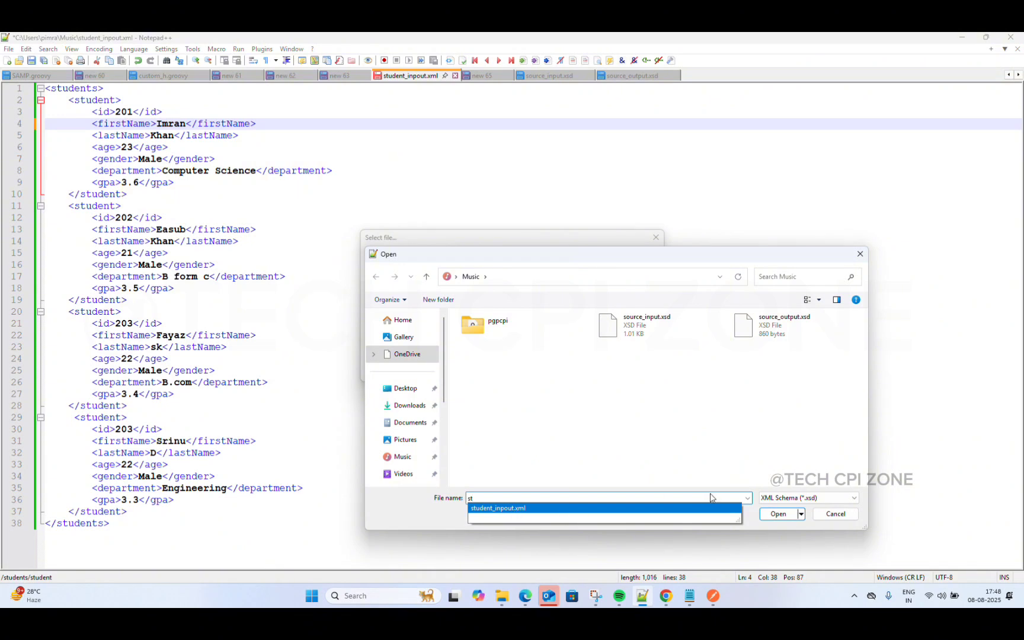
pyautogui.click(648, 511)
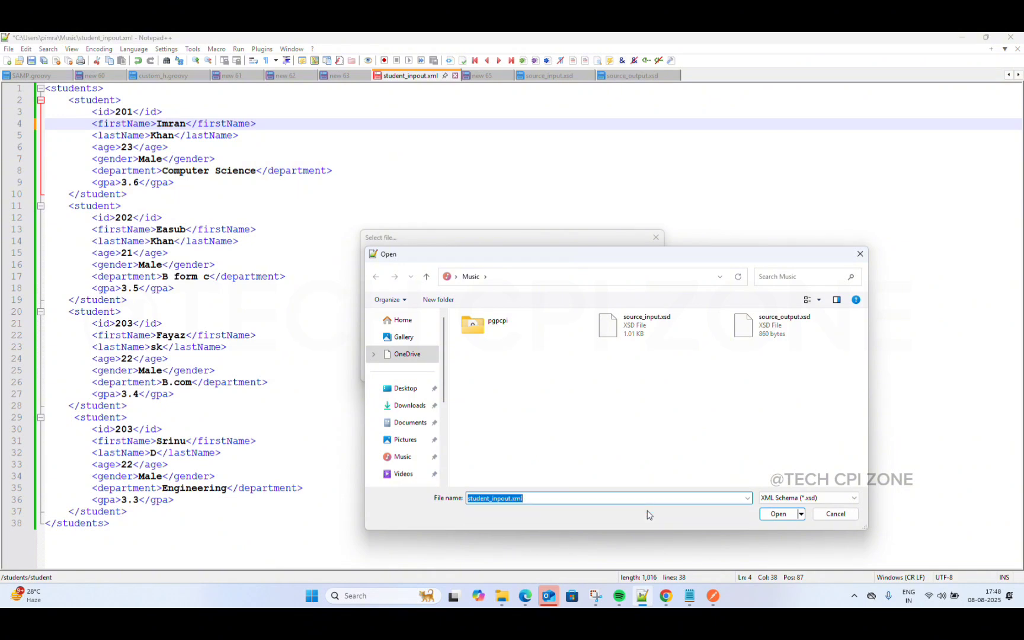
pyautogui.click(778, 514)
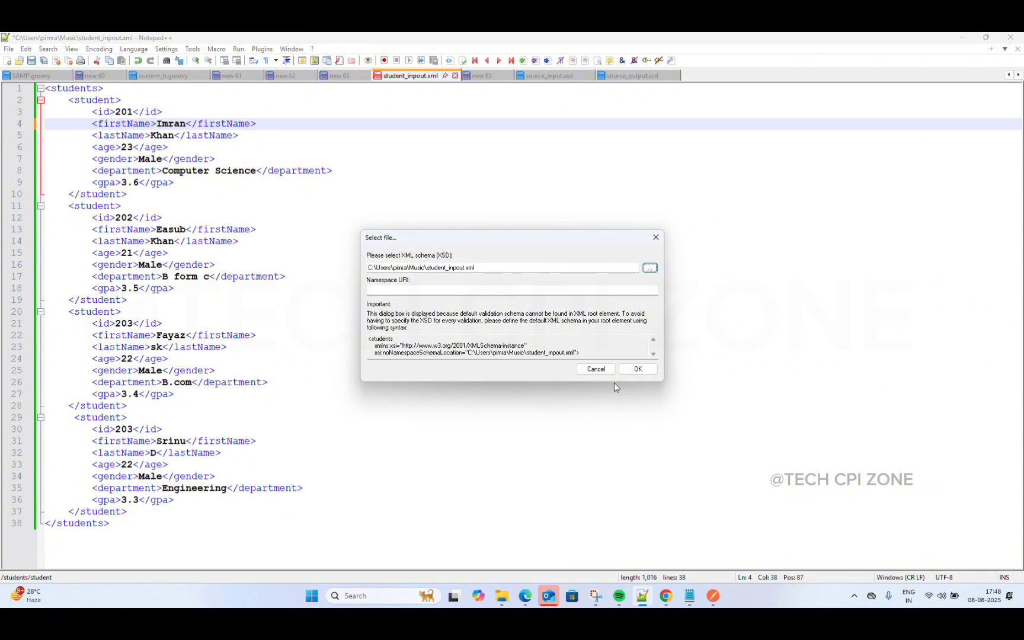
pyautogui.click(638, 369)
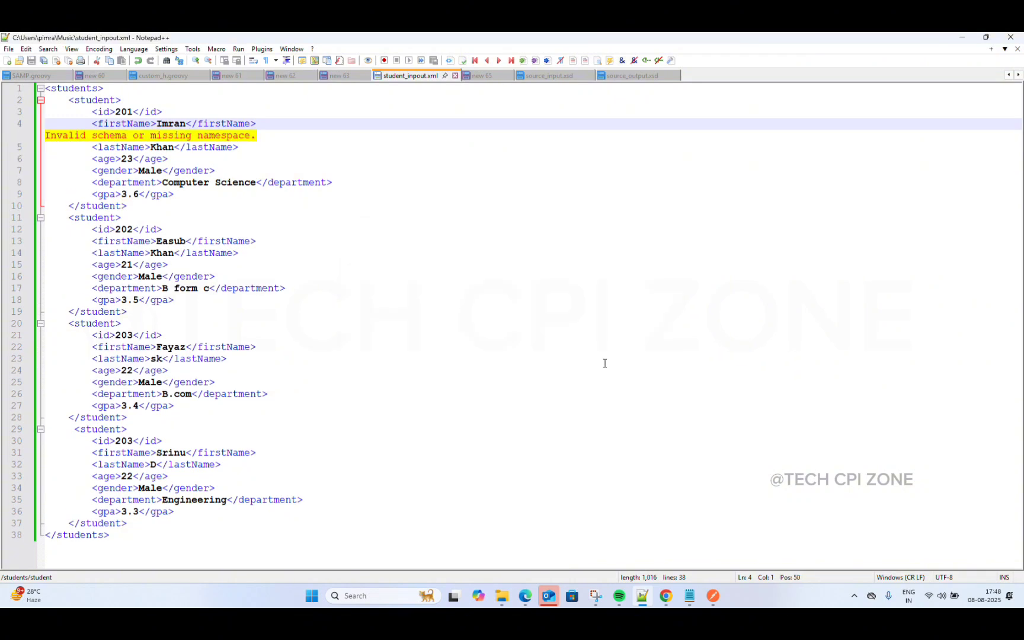
# Step: Undo the edits to restore the line 4 note and heading, then start blank document new 64
pyautogui.click(278, 143)
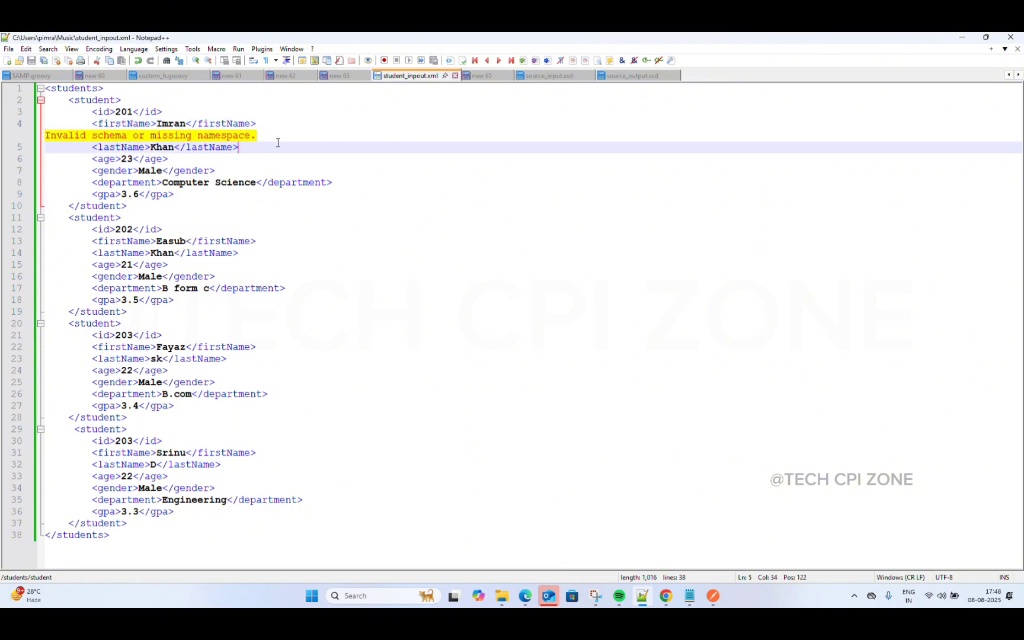
pyautogui.click(268, 135)
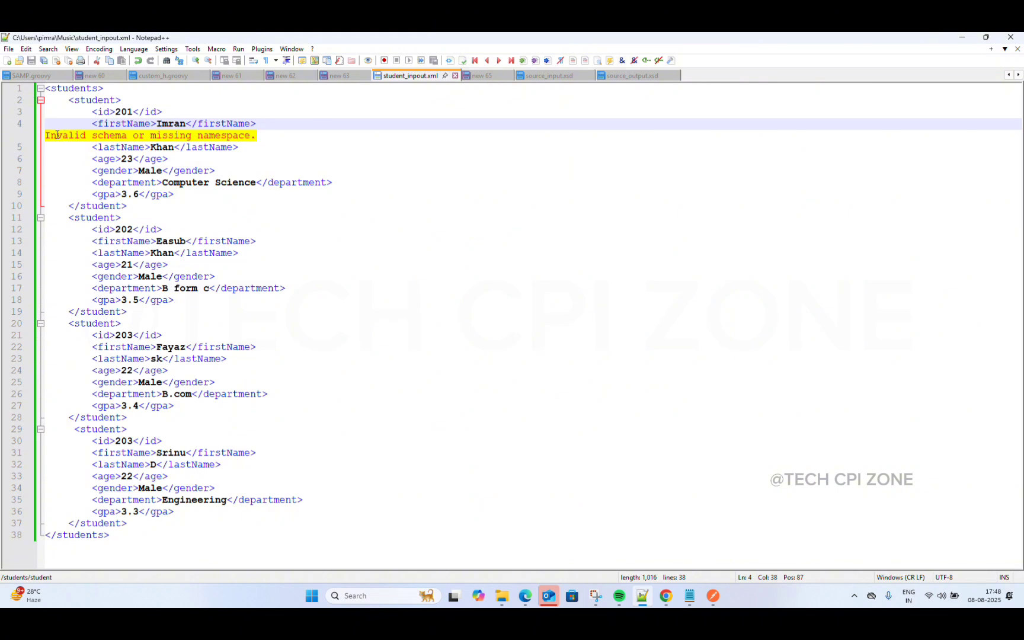
pyautogui.doubleClick(283, 135)
pyautogui.press('Down')
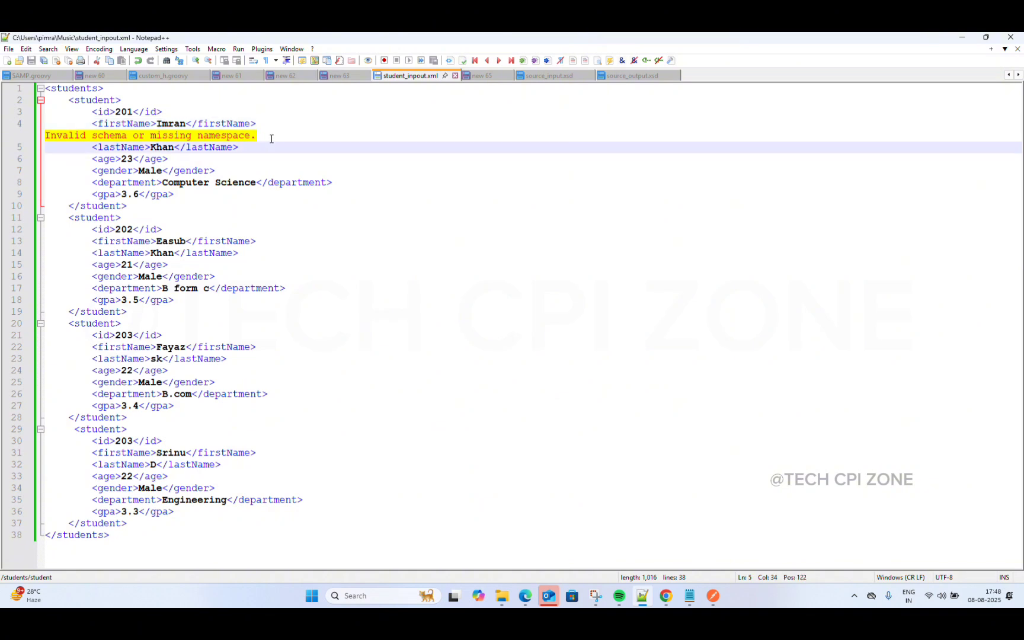
pyautogui.press('Home')
pyautogui.press('Home')
pyautogui.click(304, 149)
pyautogui.hotkey('ctrl', 'z')
pyautogui.hotkey('ctrl', 'z')
pyautogui.hotkey('ctrl', 'z')
pyautogui.hotkey('ctrl', 'z')
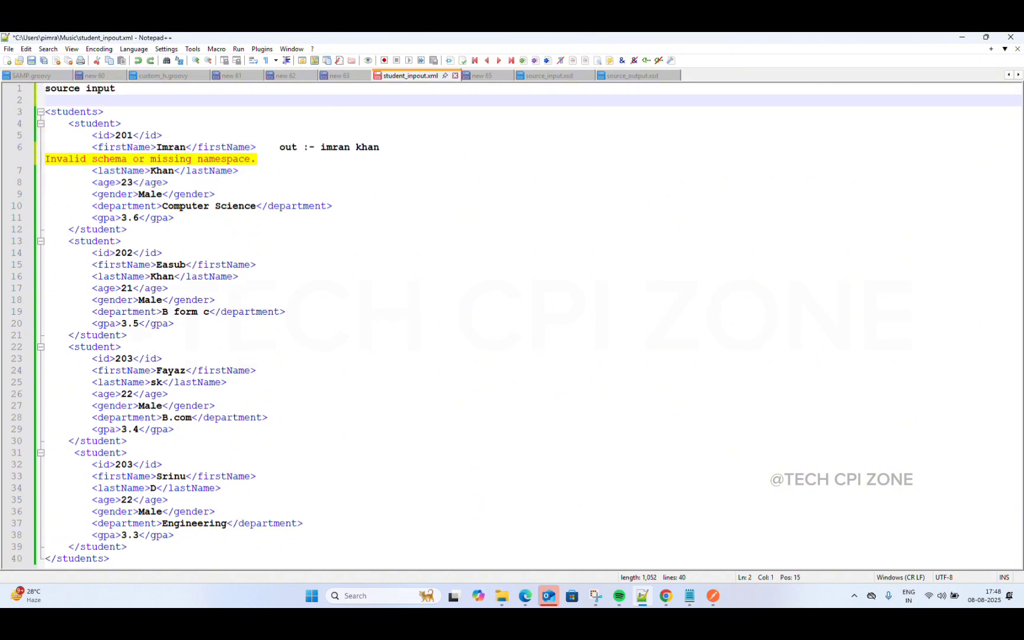
pyautogui.click(412, 217)
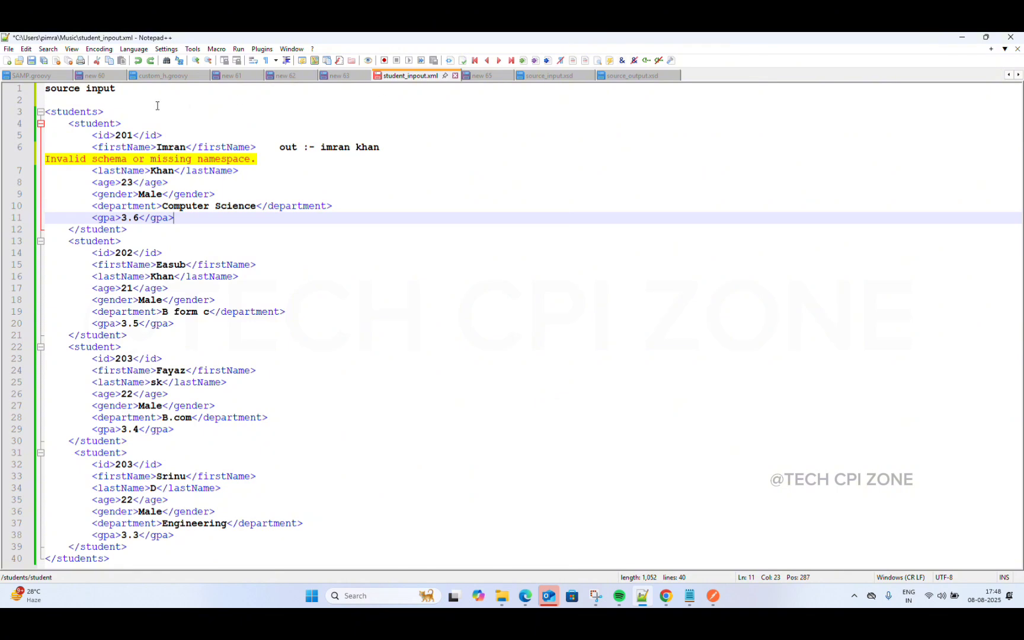
pyautogui.click(7, 60)
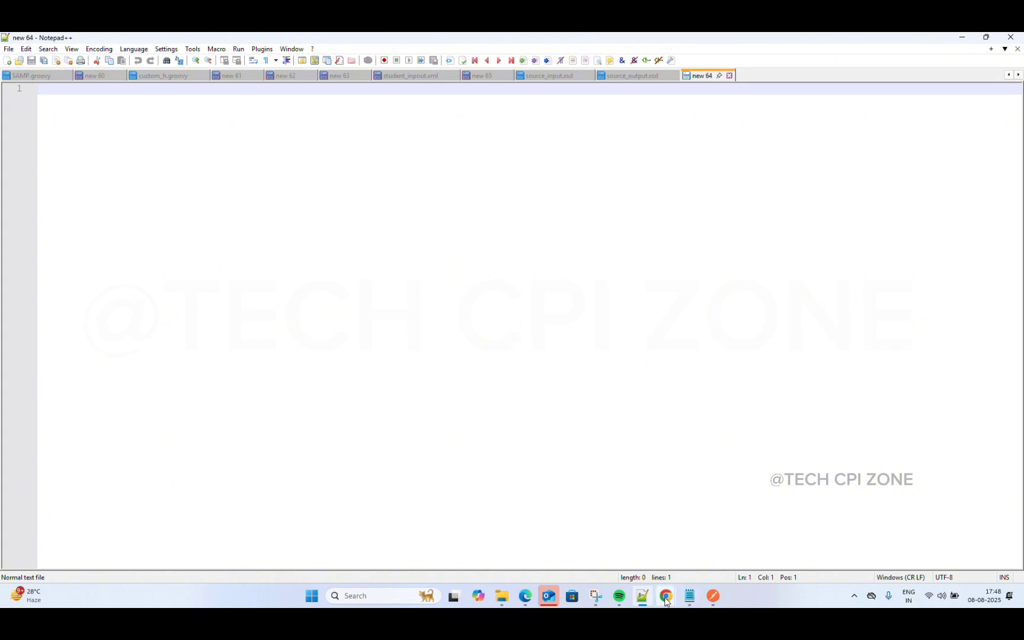
# Step: On the TECH CPI ZONE Responsive XML Code page, search 'mm' and copy the Message Mapping source input
pyautogui.moveTo(666, 600)
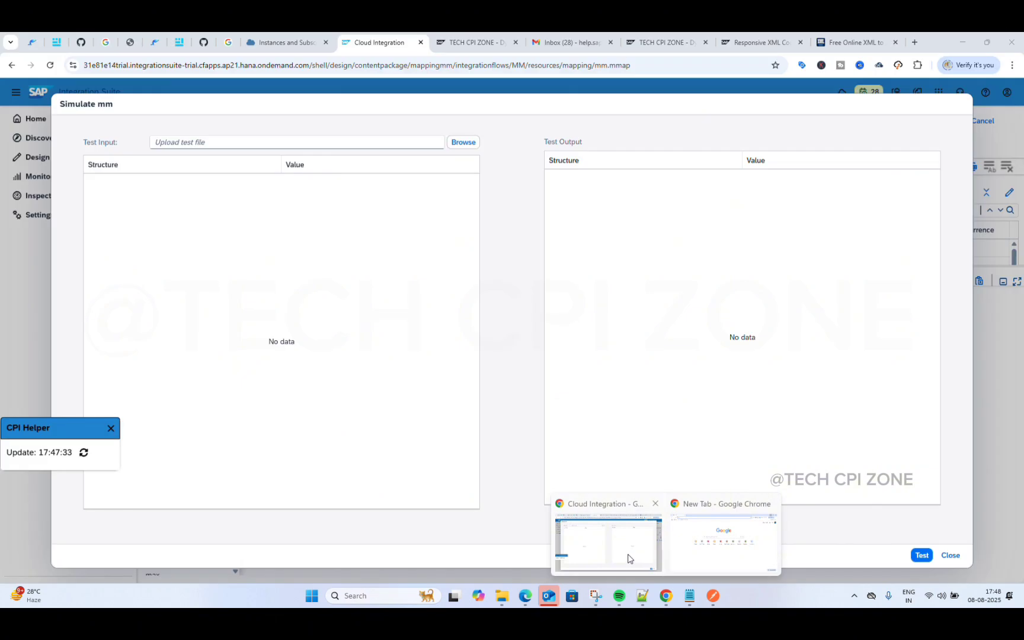
pyautogui.click(628, 559)
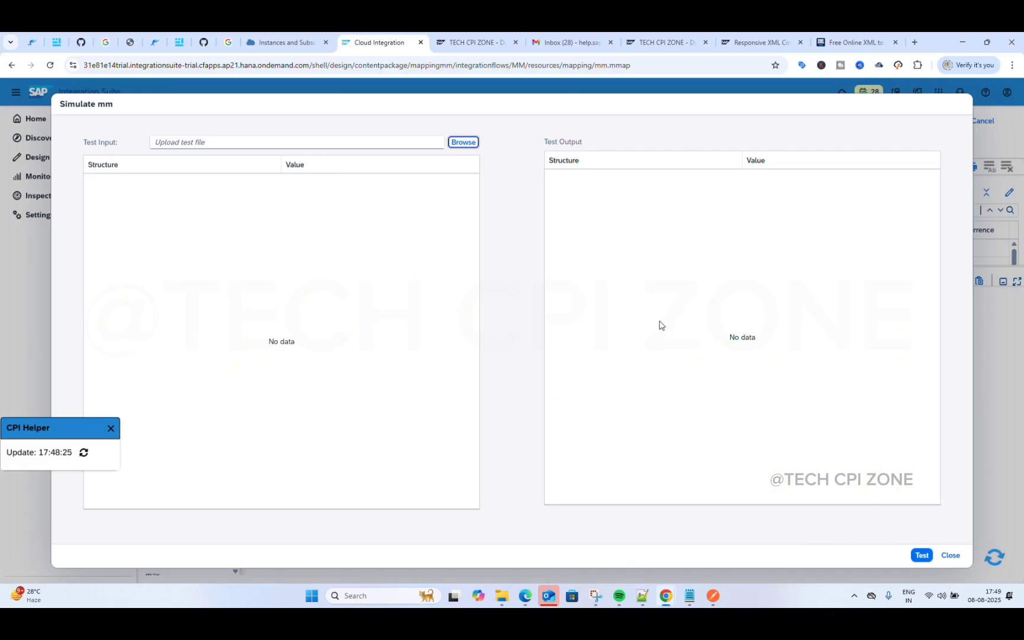
pyautogui.click(757, 43)
pyautogui.click(500, 147)
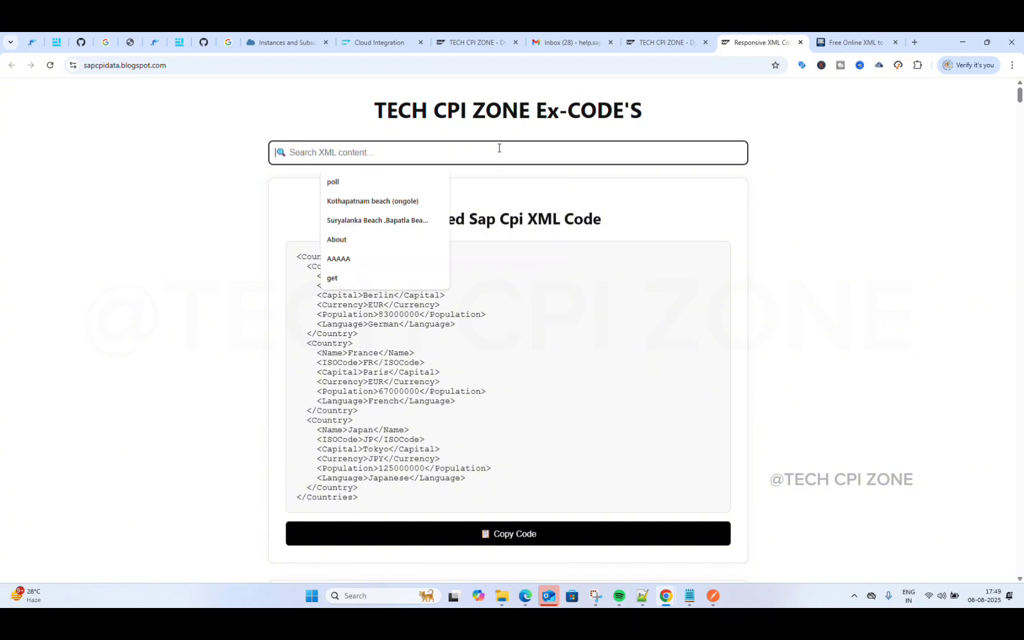
pyautogui.write('mm')
pyautogui.scroll(-3, 515, 299)
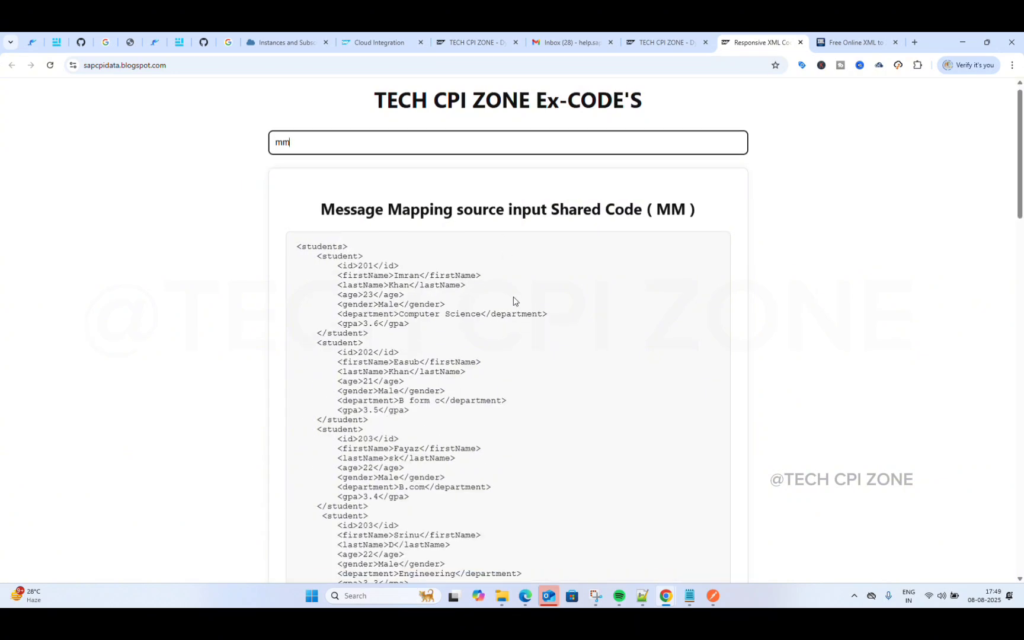
pyautogui.click(493, 485)
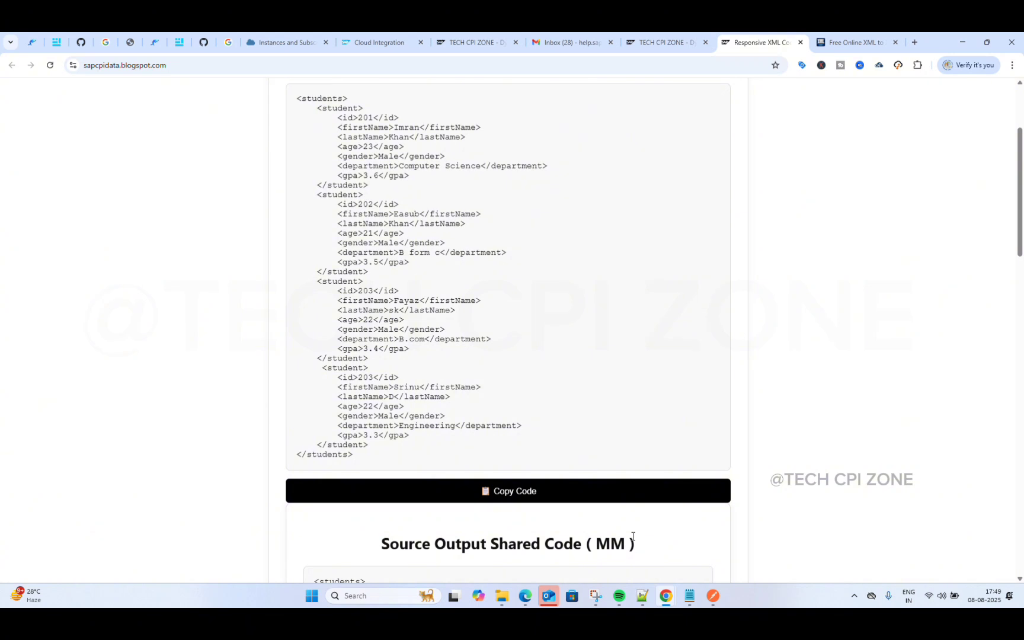
pyautogui.click(508, 487)
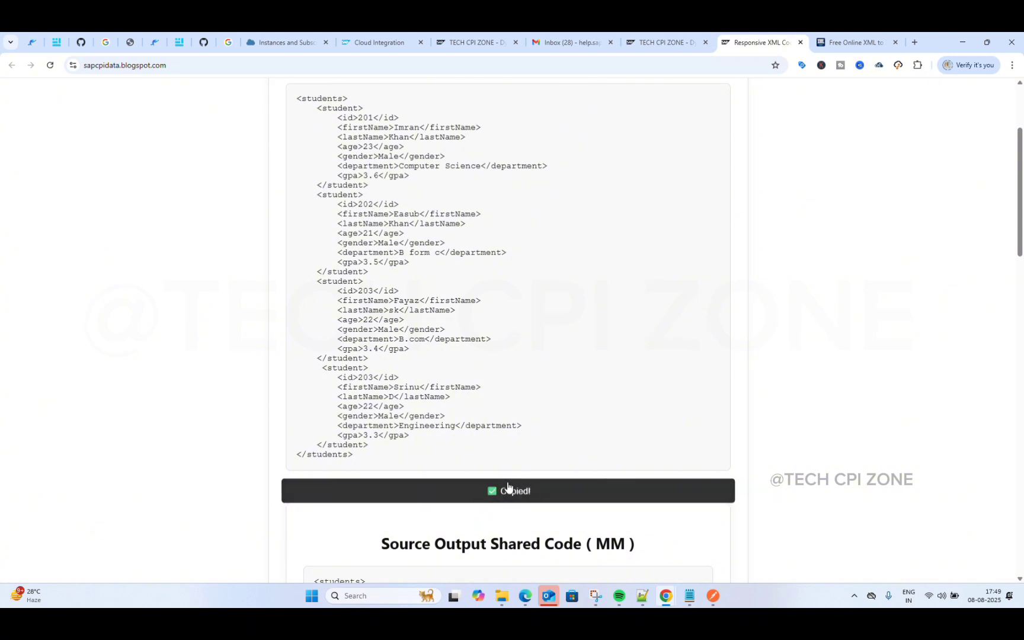
pyautogui.click(645, 597)
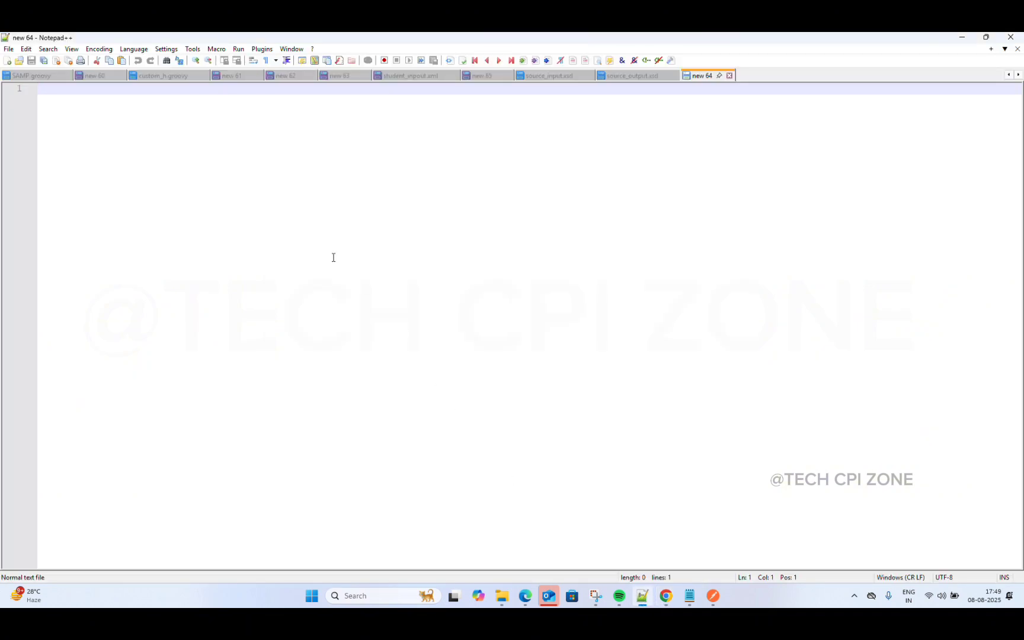
pyautogui.hotkey('ctrl', 'v')
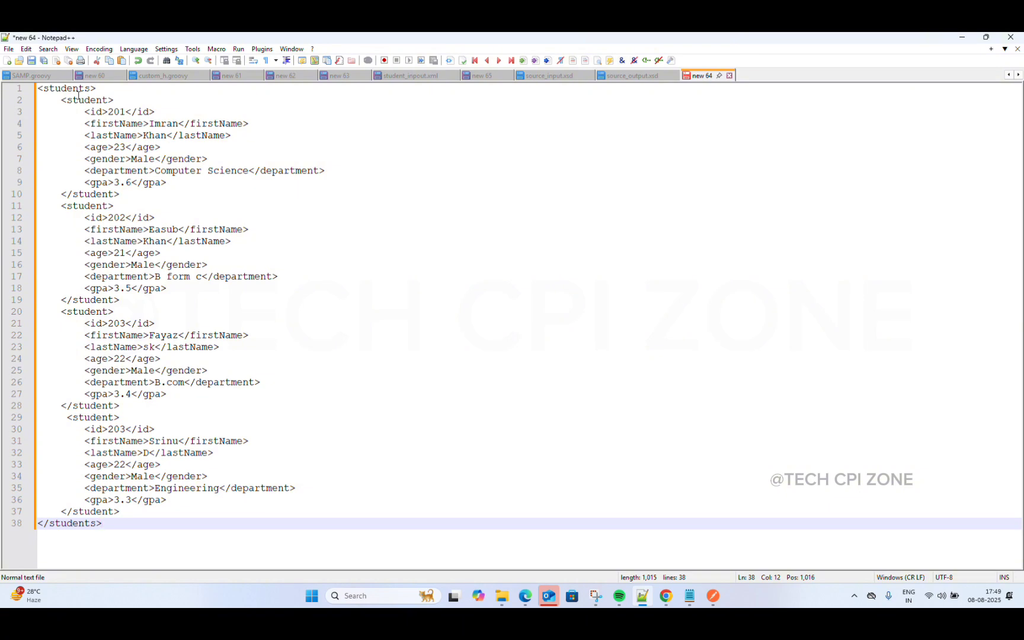
pyautogui.click(8, 49)
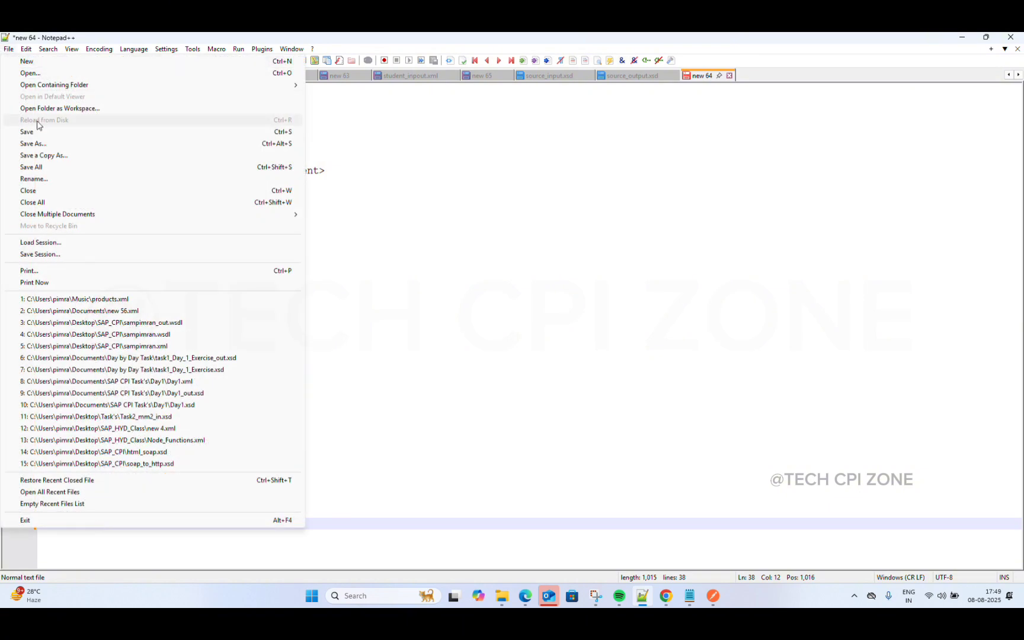
pyautogui.click(53, 146)
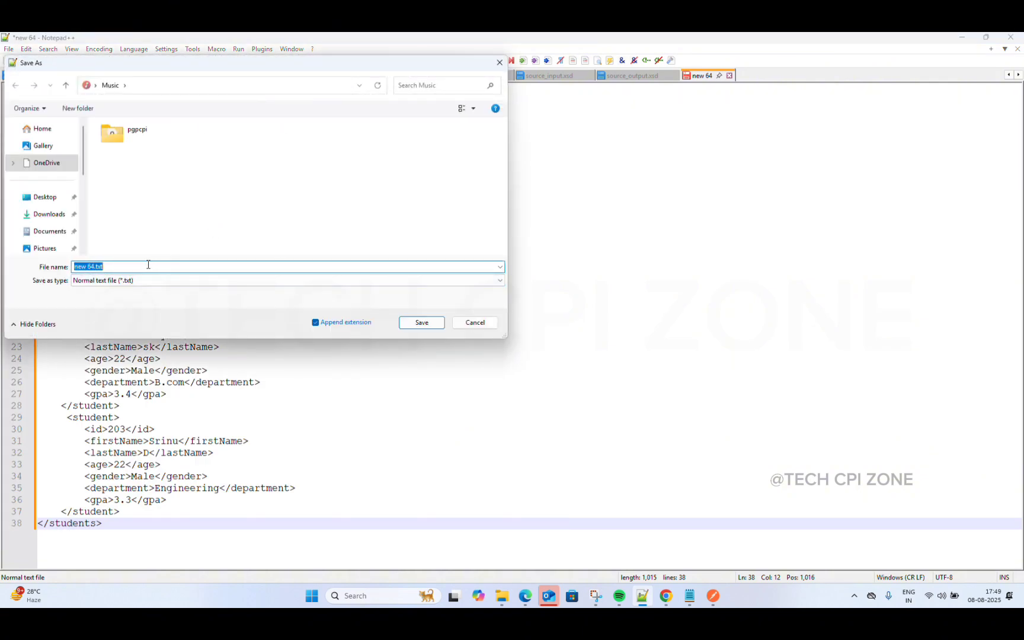
pyautogui.scroll(-3, 59, 178)
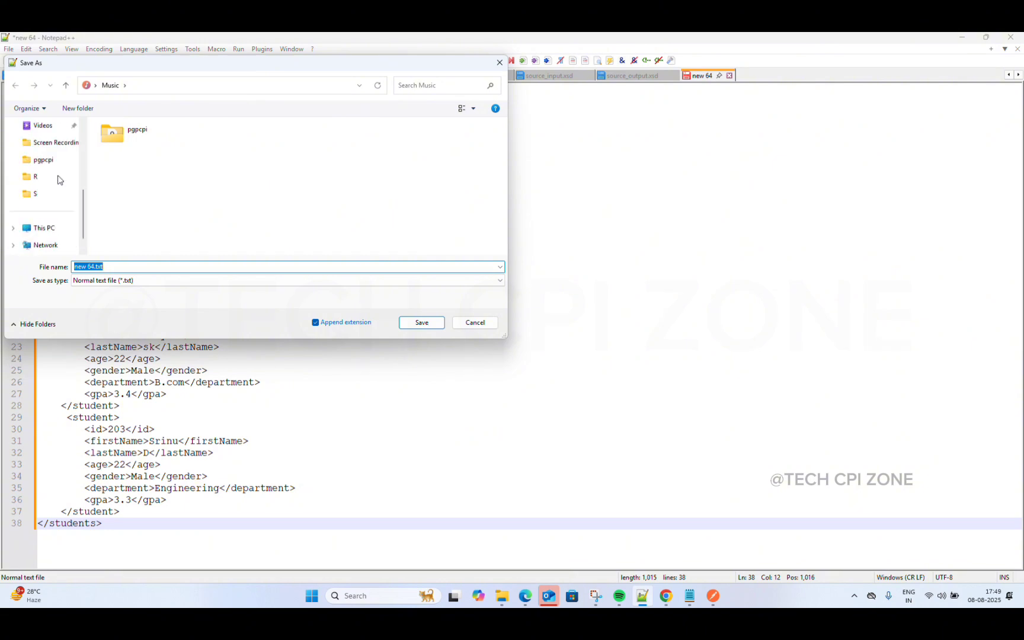
pyautogui.scroll(1, 45, 167)
pyautogui.click(45, 166)
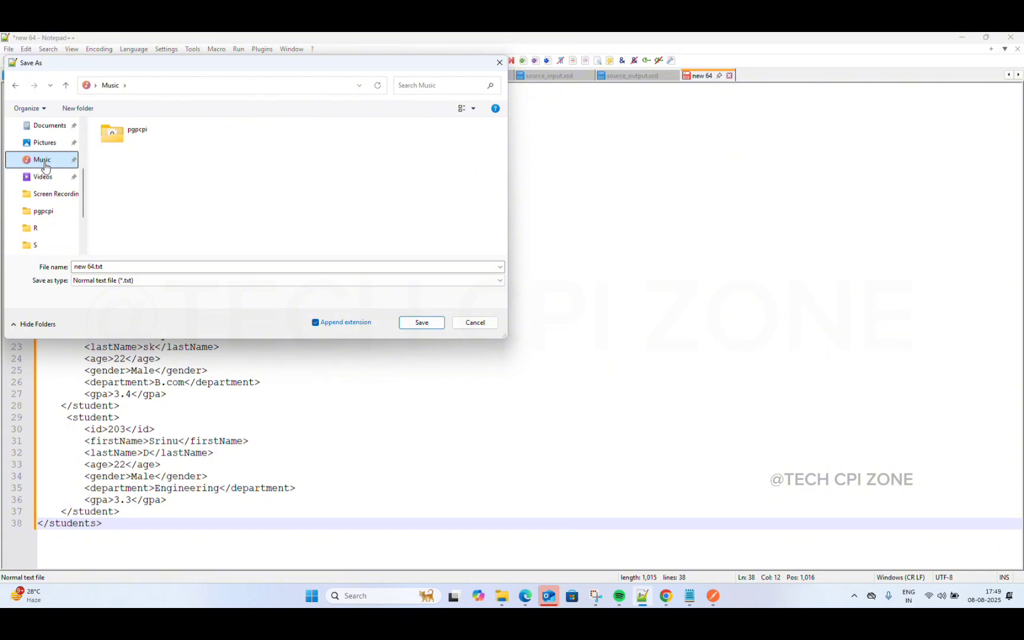
pyautogui.click(163, 280)
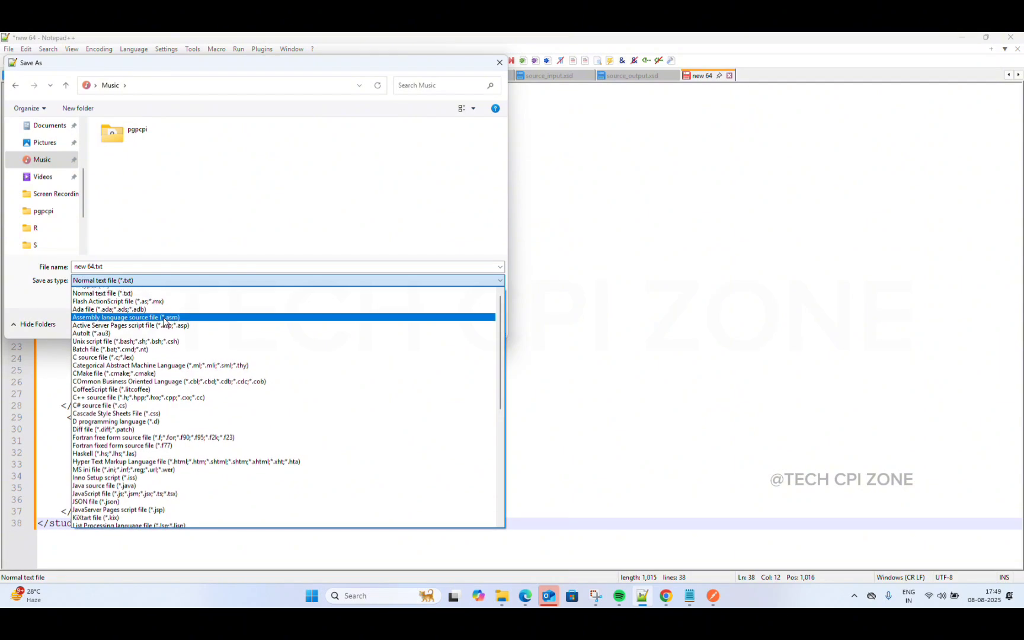
pyautogui.scroll(2, 163, 320)
pyautogui.click(94, 296)
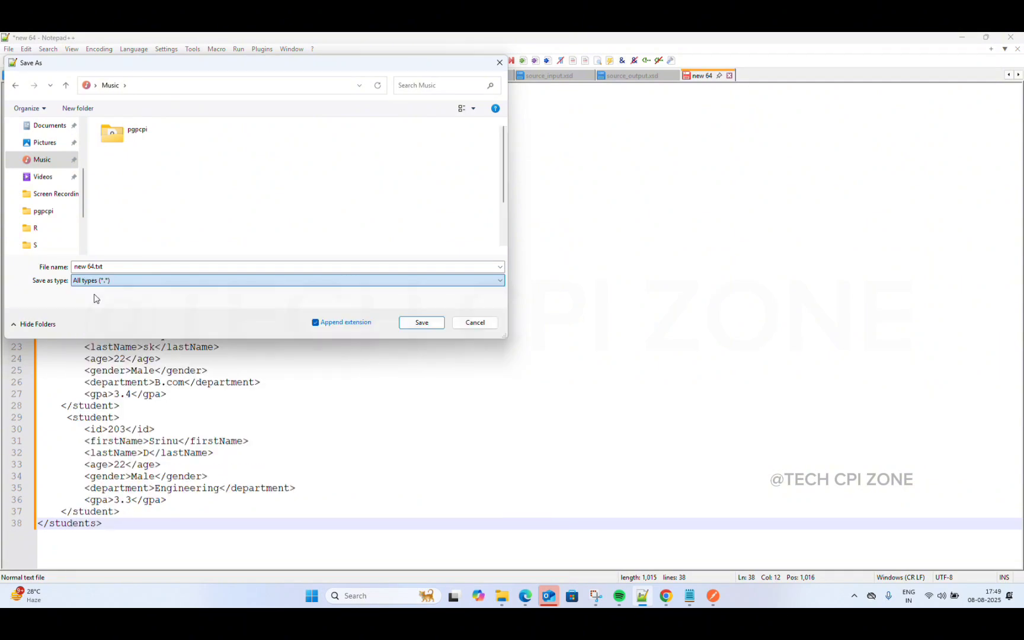
pyautogui.scroll(-3, 314, 163)
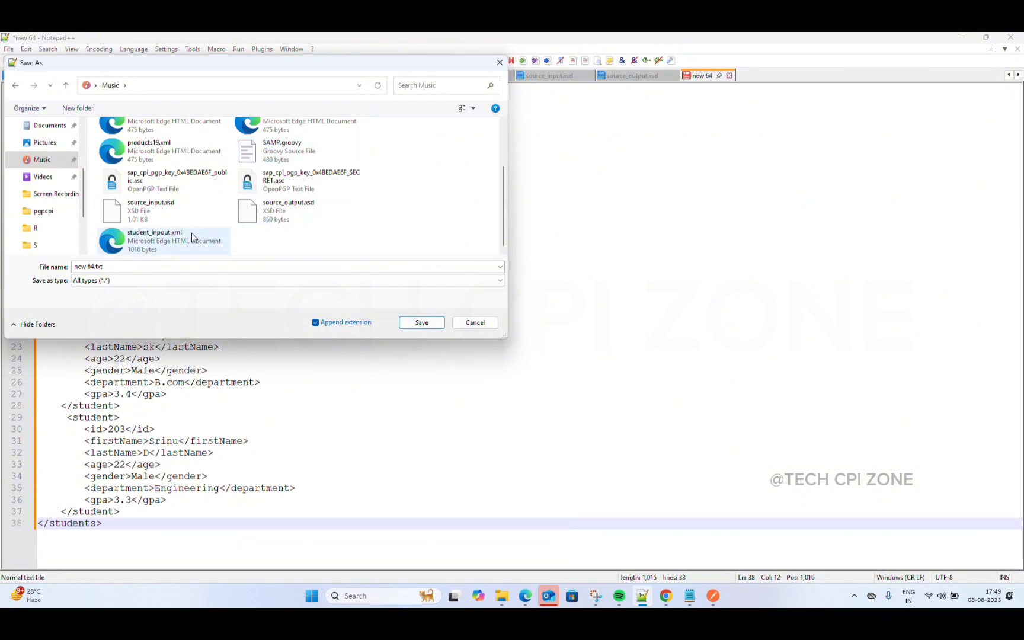
pyautogui.click(474, 325)
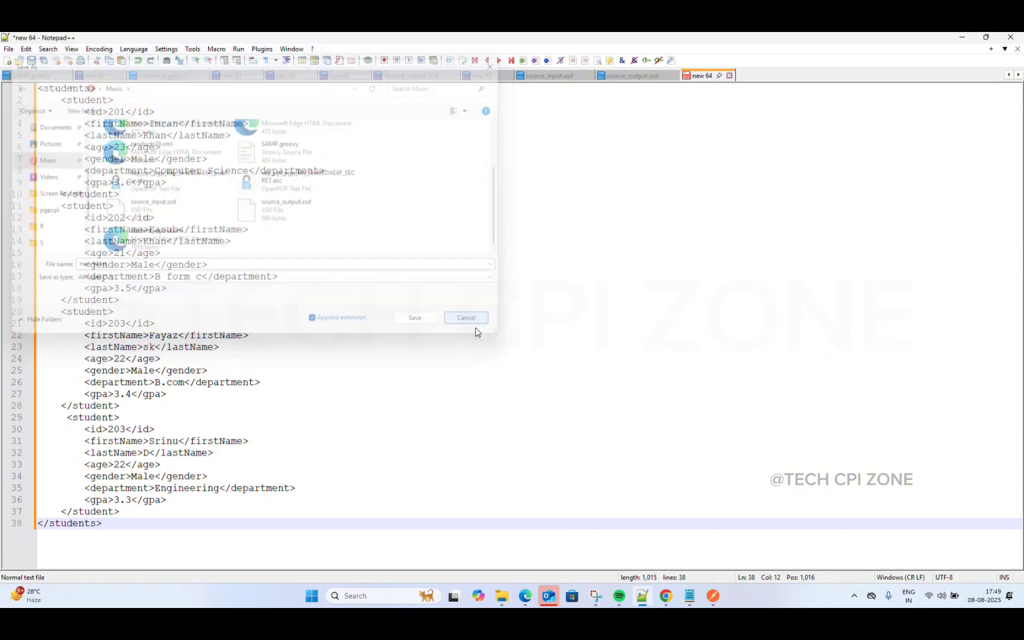
# Step: Preview student_inpout.xml from the Music folder, showing four student records, then close it and minimize Explorer
pyautogui.click(963, 38)
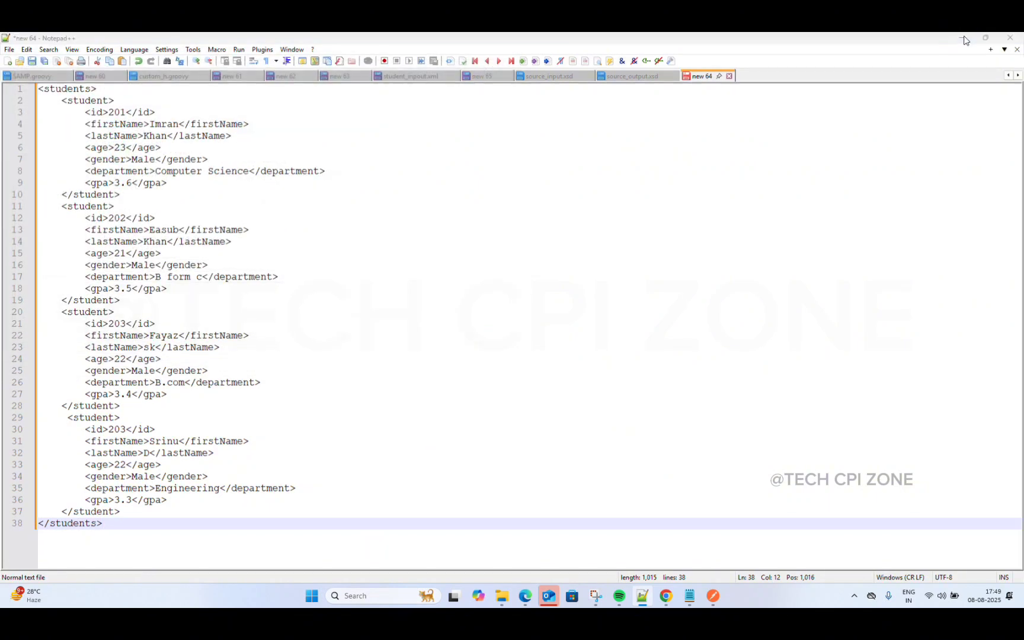
pyautogui.click(506, 594)
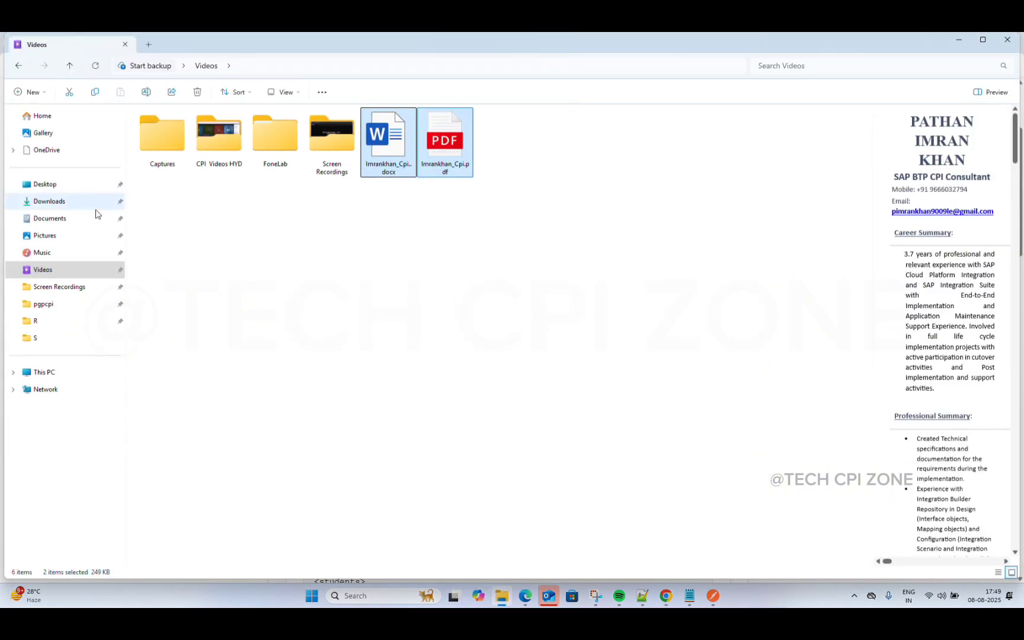
pyautogui.click(71, 253)
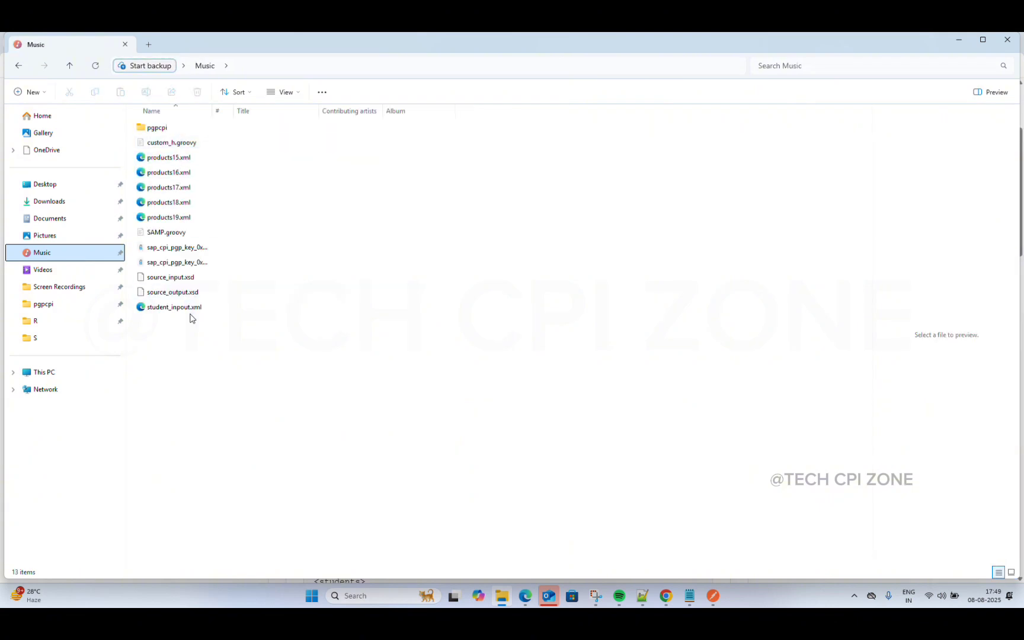
pyautogui.doubleClick(199, 309)
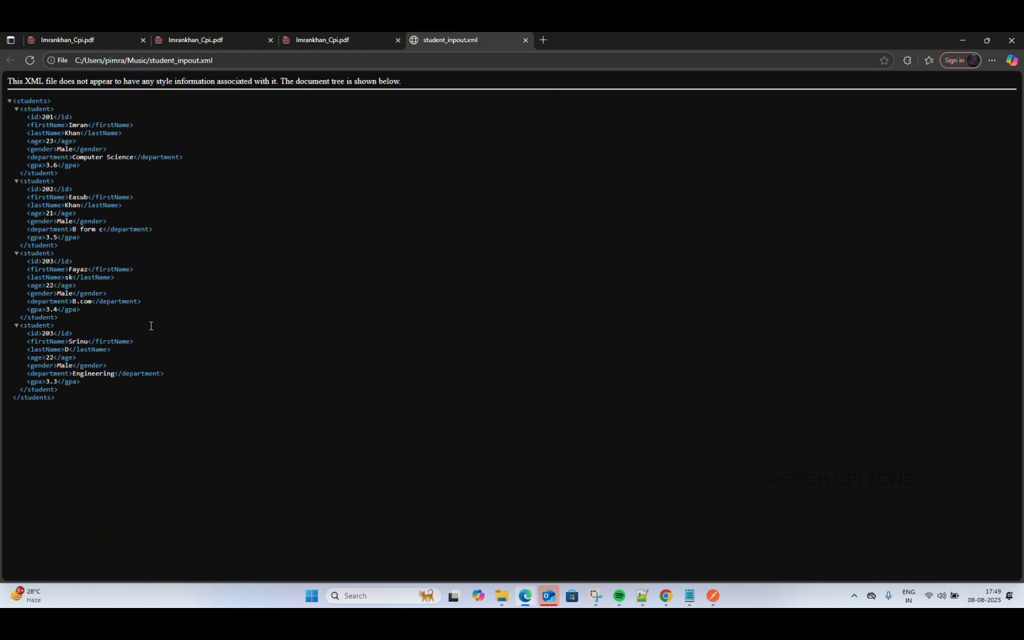
pyautogui.click(1011, 40)
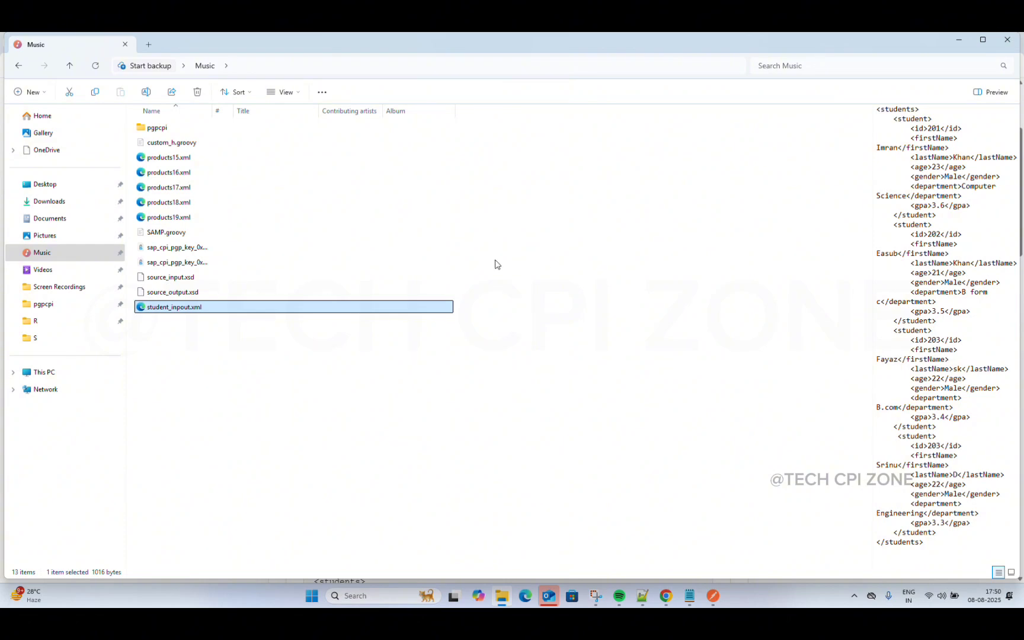
pyautogui.click(960, 42)
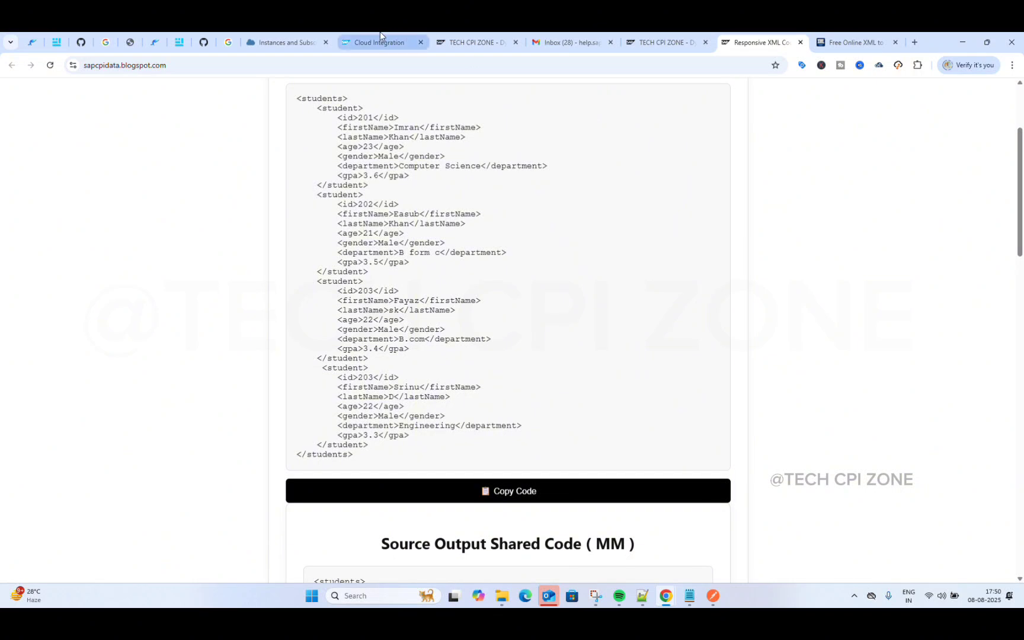
# Step: Upload student_inpout.xml from the Music folder as the Simulate mm test input
pyautogui.click(357, 33)
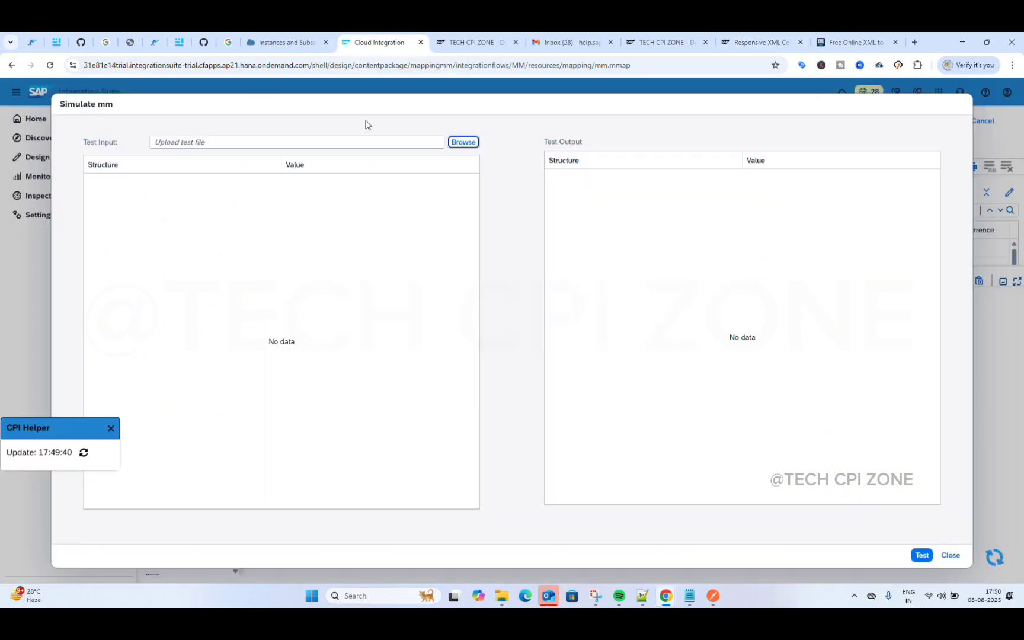
pyautogui.click(472, 142)
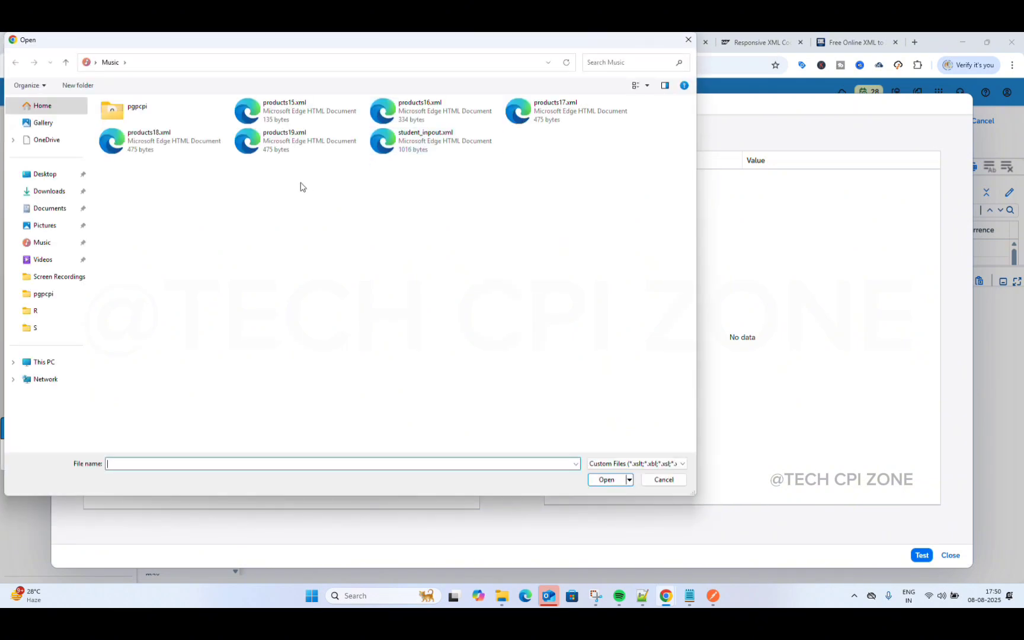
pyautogui.click(422, 145)
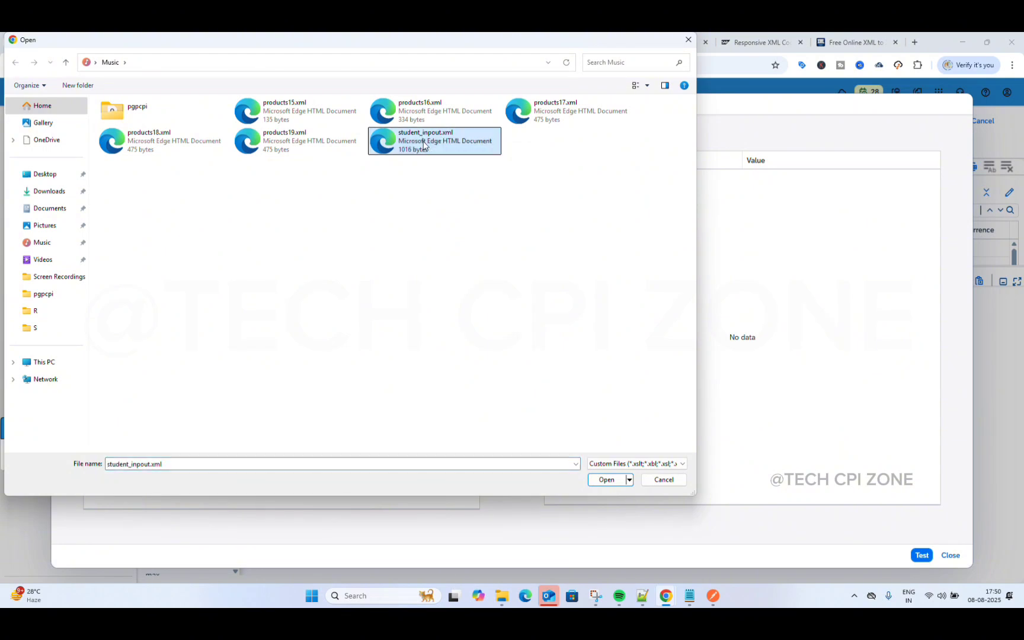
pyautogui.click(606, 480)
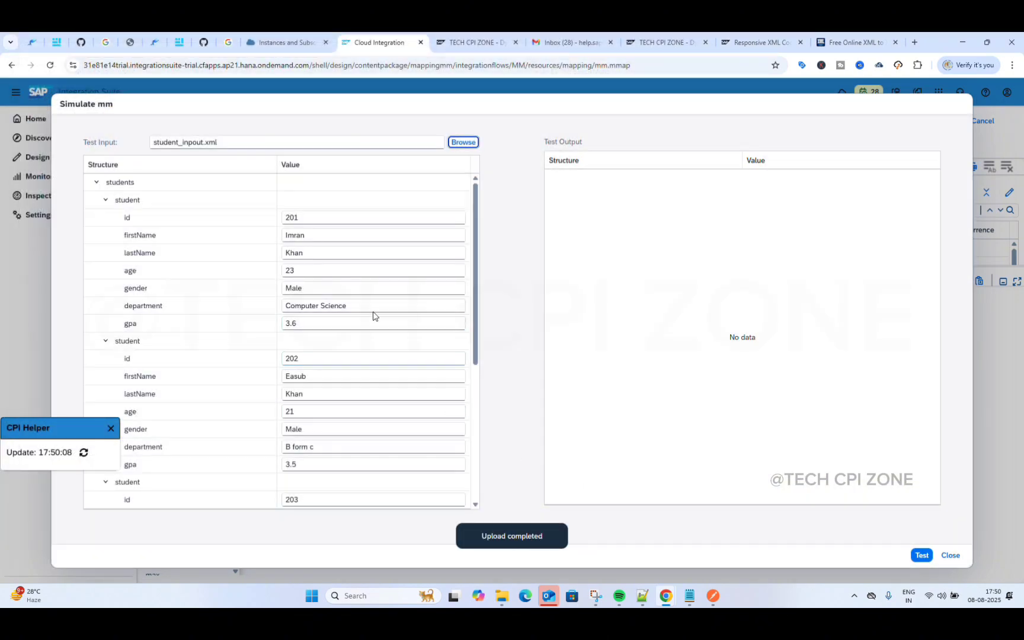
# Step: Collapse and re-expand the students list and the first student record in the Test Input tree
pyautogui.scroll(-5, 373, 314)
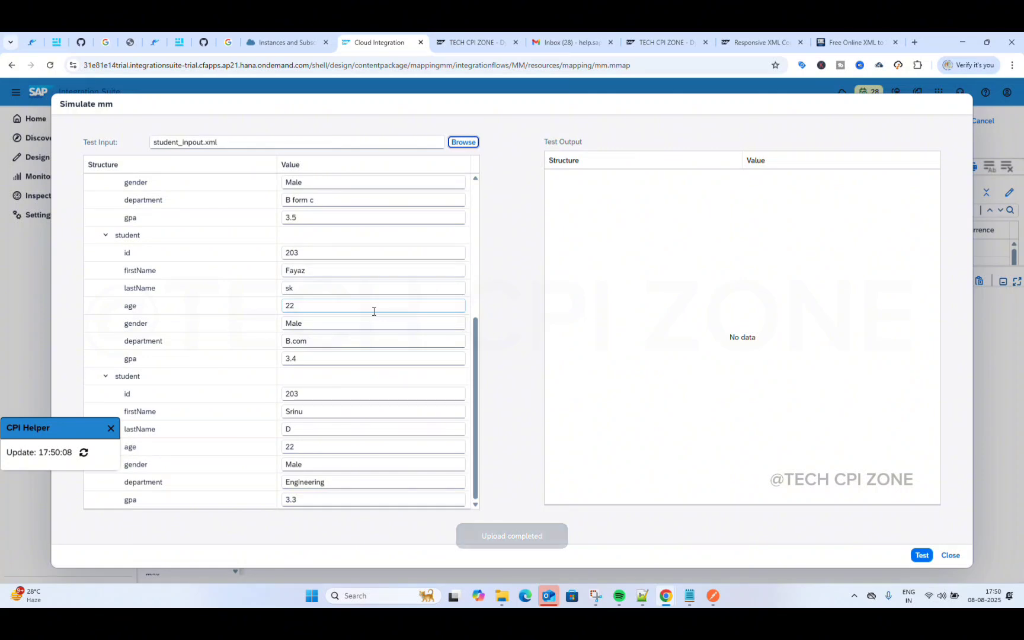
pyautogui.scroll(5, 374, 311)
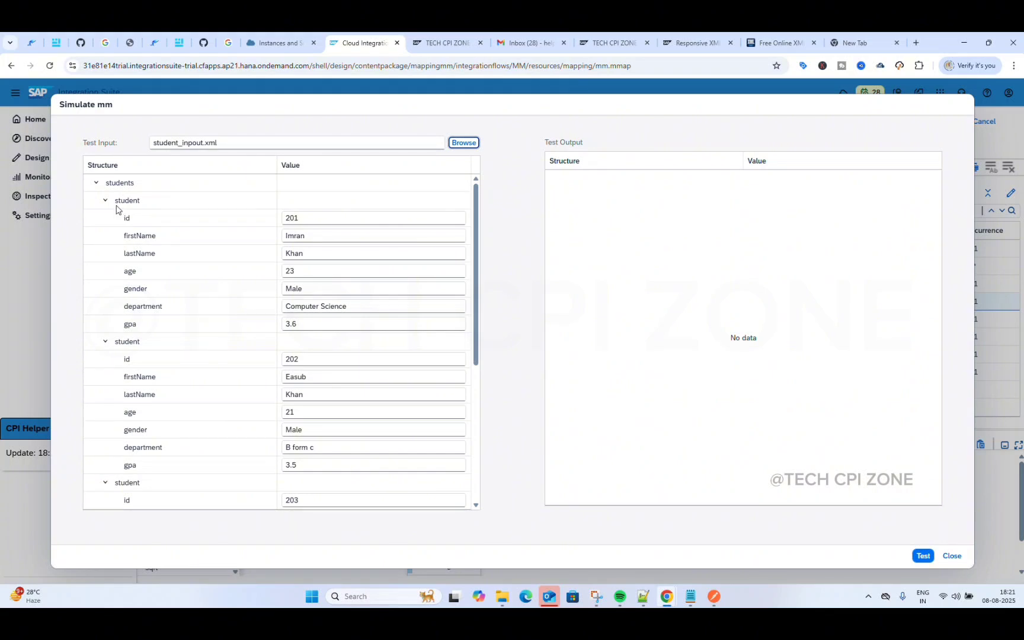
pyautogui.click(105, 200)
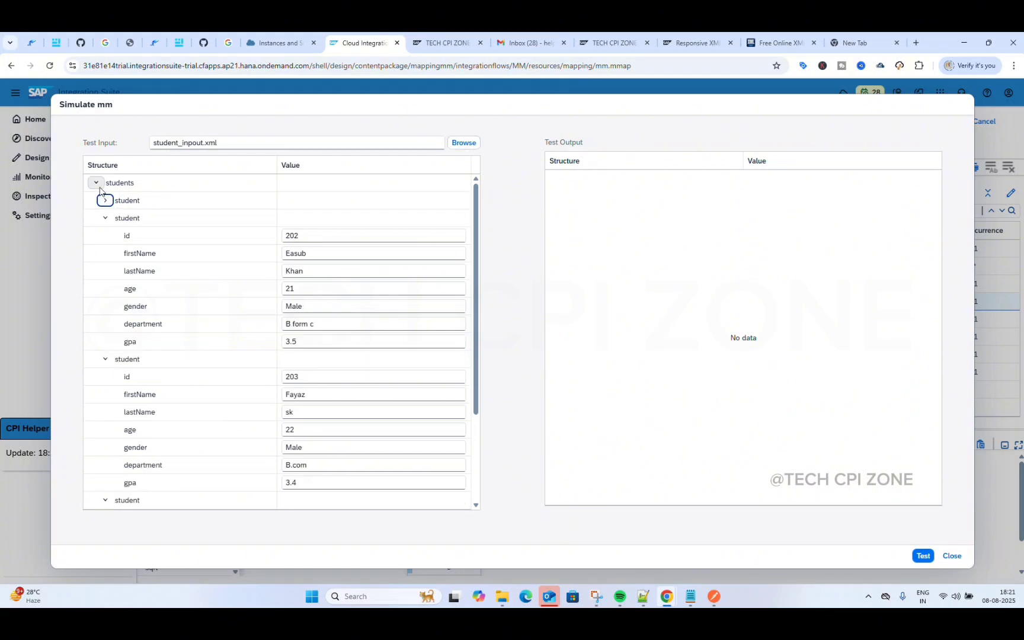
pyautogui.click(96, 183)
pyautogui.click(96, 183)
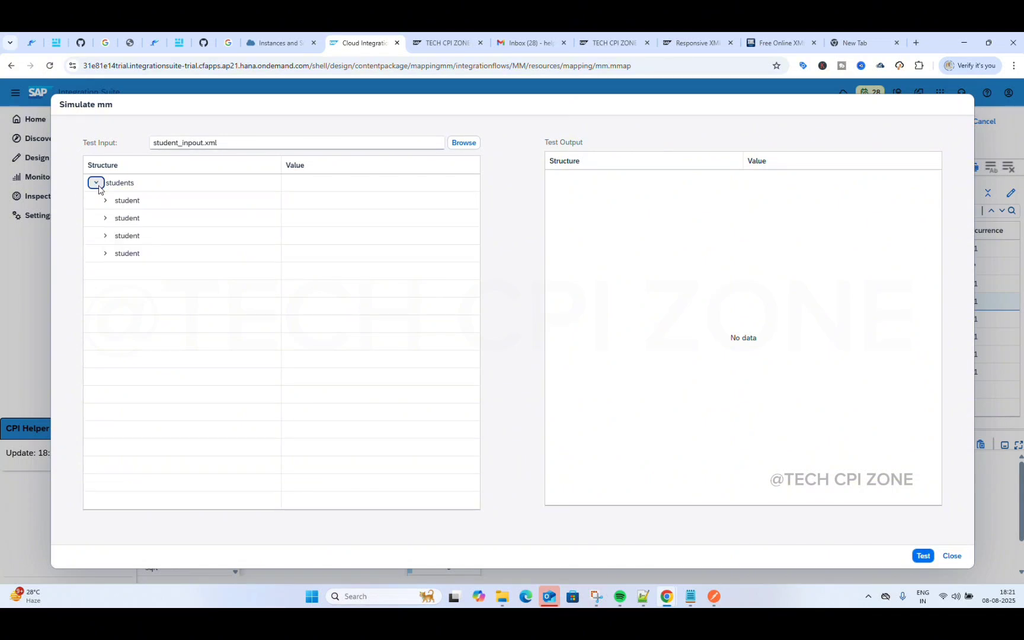
pyautogui.click(105, 200)
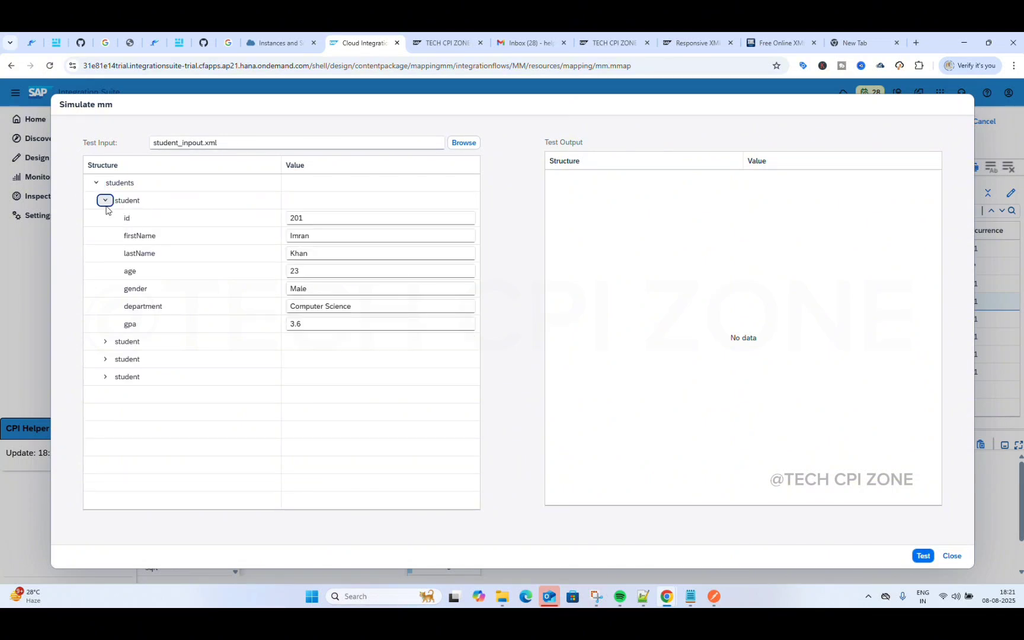
# Step: Expand the second, third and fourth student records to review their field values
pyautogui.click(105, 341)
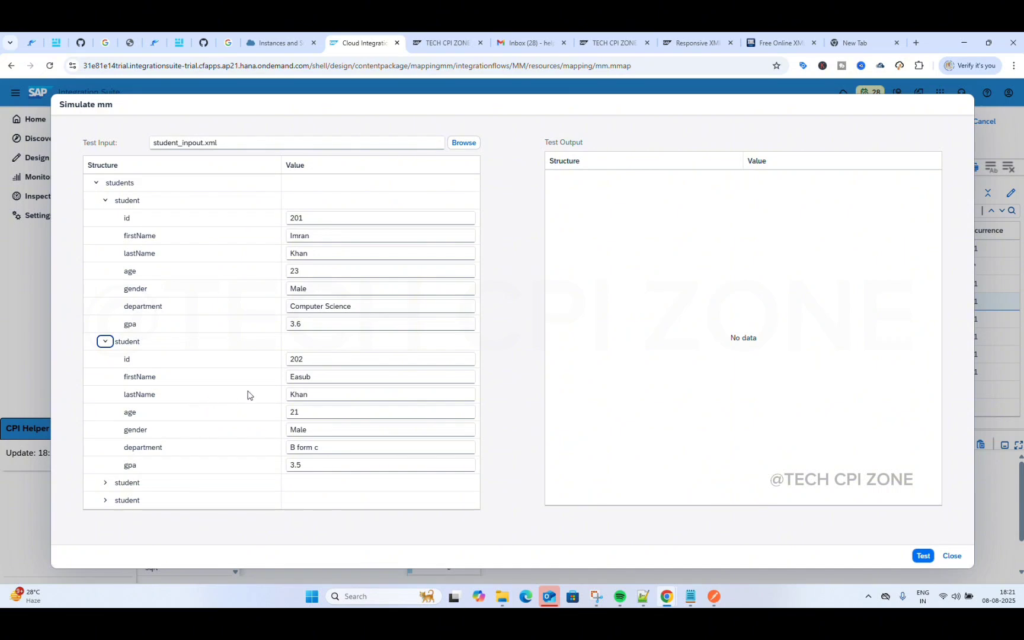
pyautogui.click(106, 481)
pyautogui.scroll(-2, 243, 422)
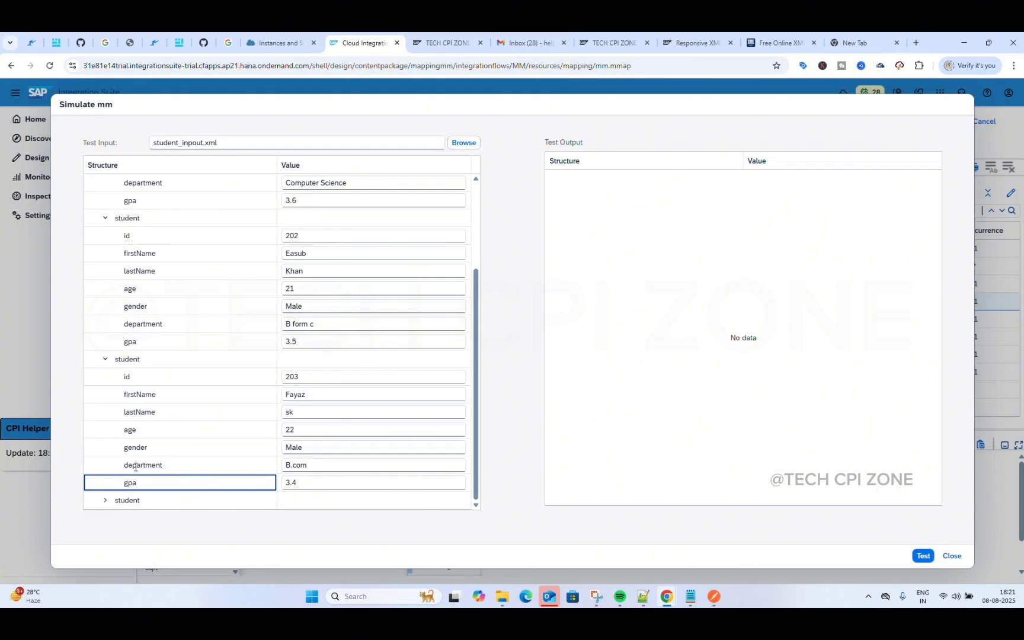
pyautogui.click(105, 500)
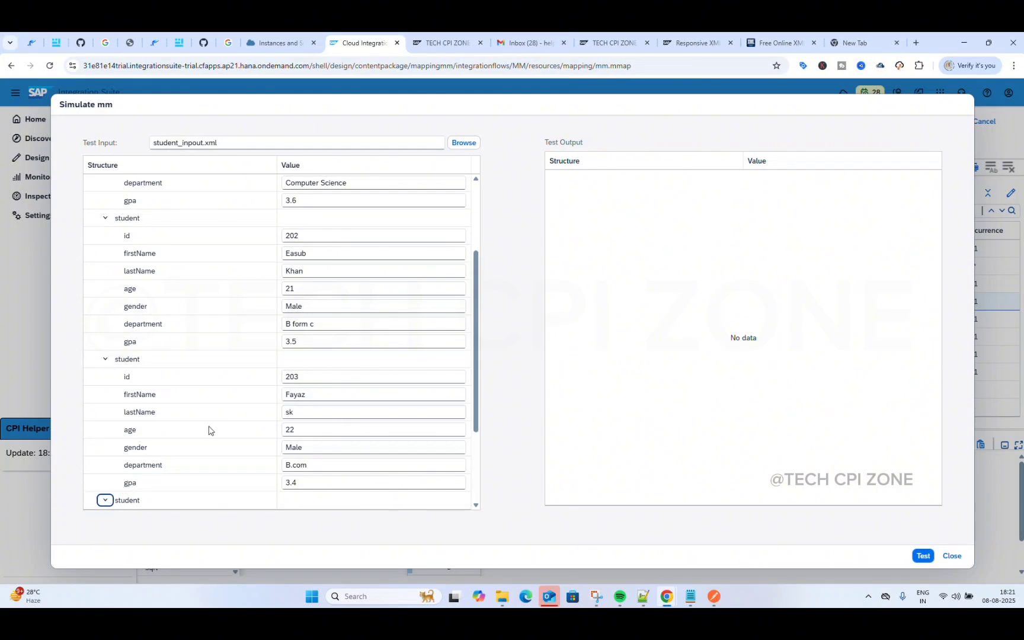
pyautogui.scroll(-1, 210, 427)
pyautogui.scroll(-2, 222, 425)
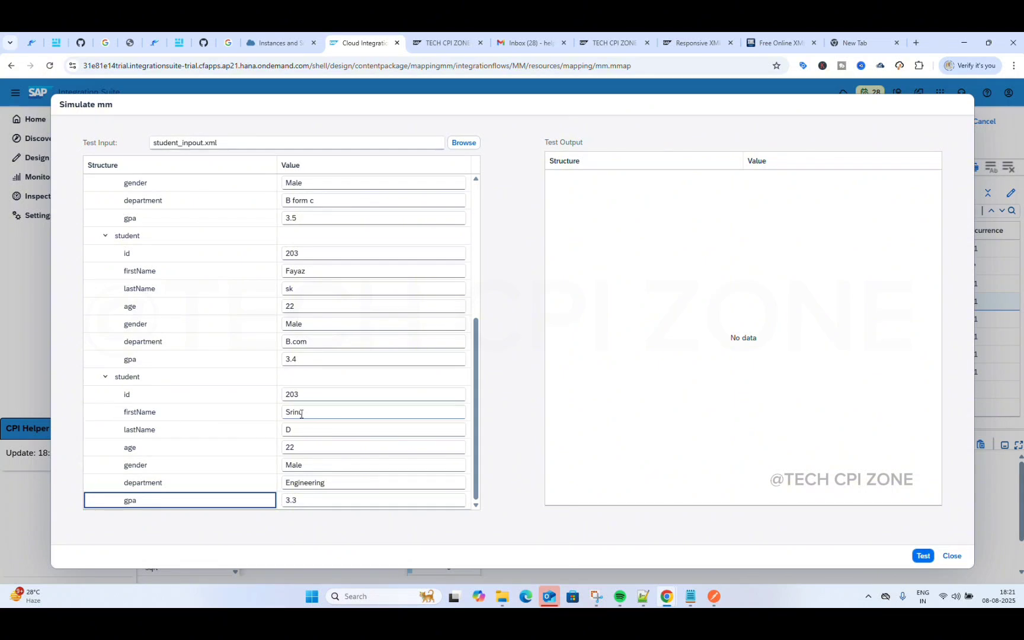
pyautogui.scroll(1, 301, 429)
pyautogui.scroll(5, 301, 430)
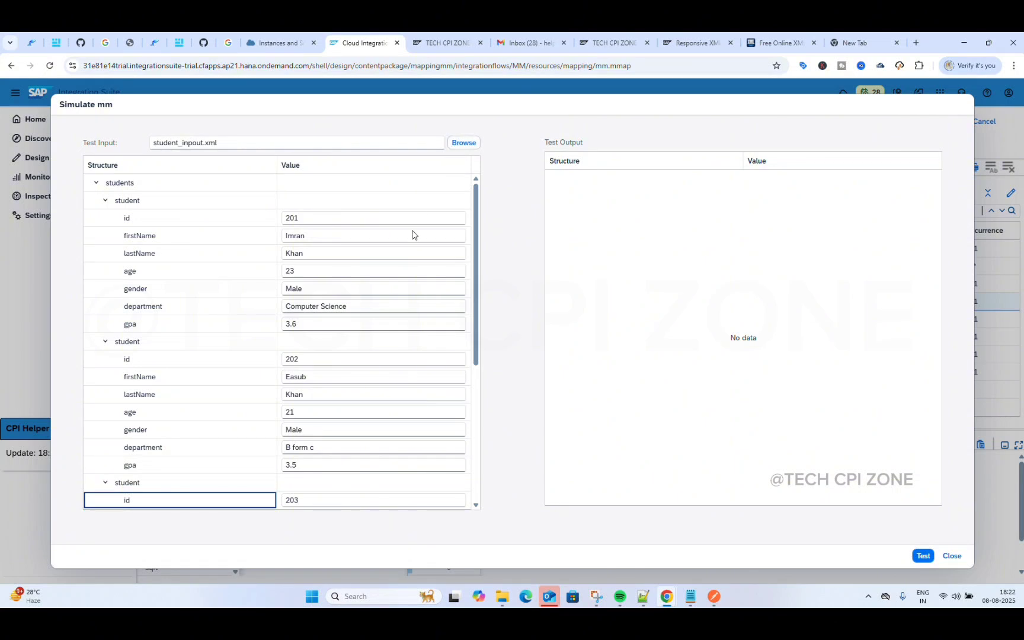
# Step: Run the mm test and review the four output records, each Name joining firstName and lastName
pyautogui.click(923, 557)
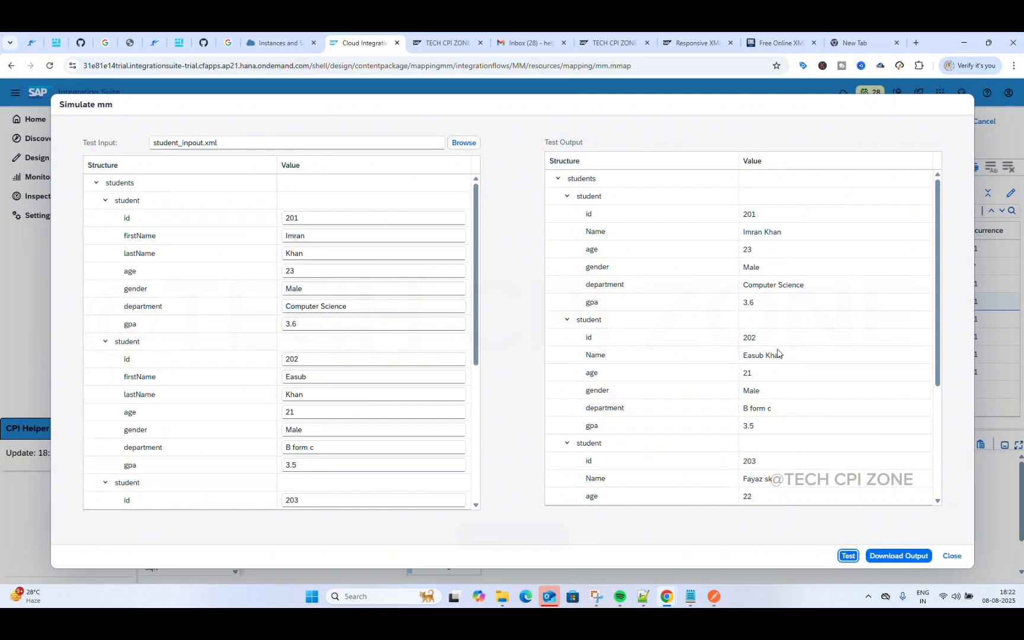
pyautogui.scroll(-3, 777, 379)
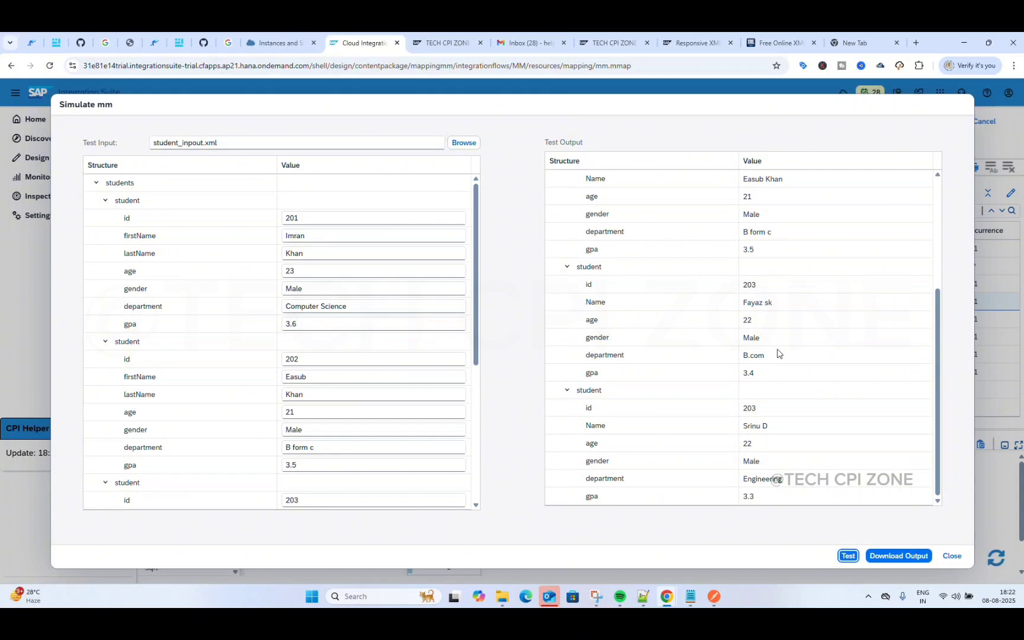
pyautogui.scroll(3, 777, 354)
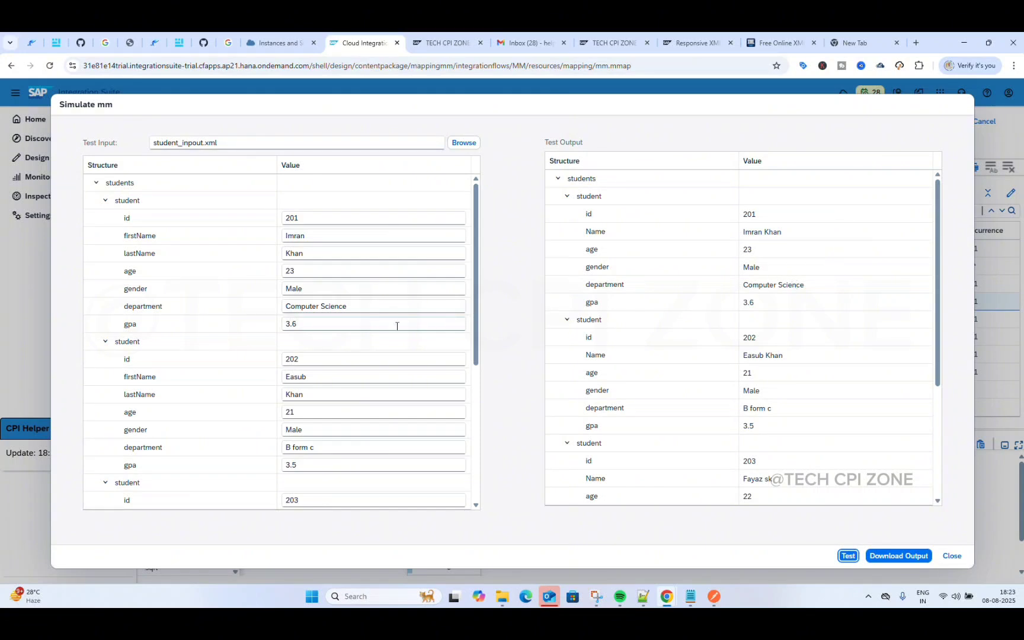
pyautogui.scroll(-3, 775, 304)
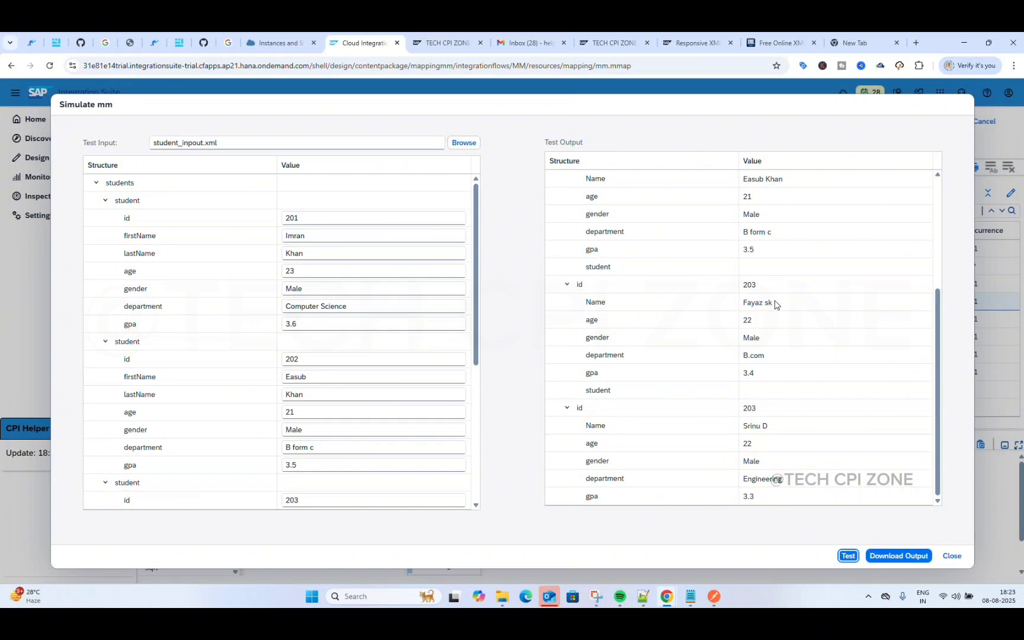
pyautogui.scroll(3, 774, 304)
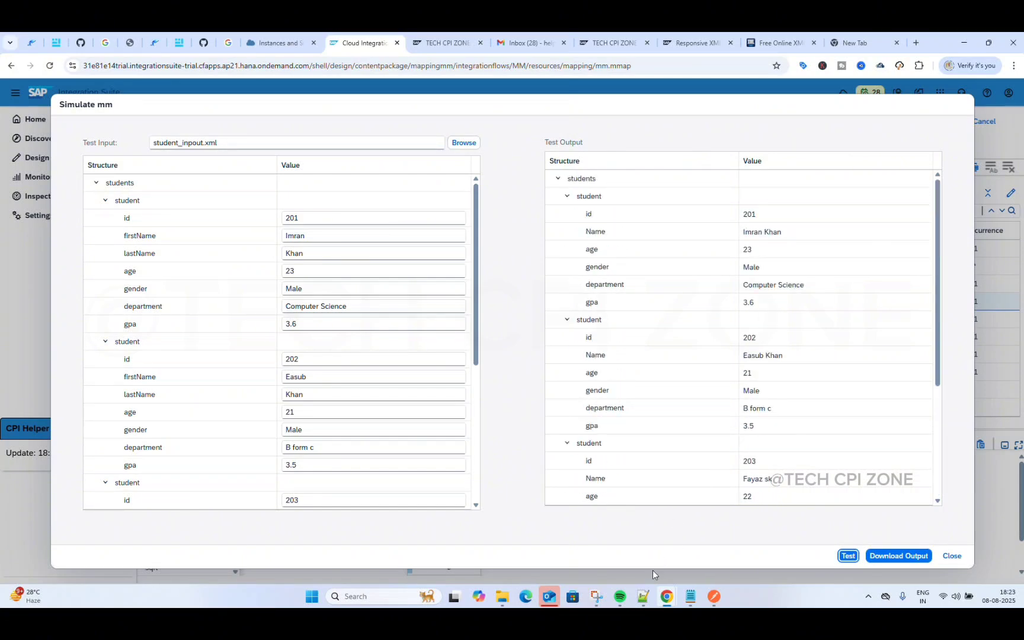
pyautogui.click(642, 594)
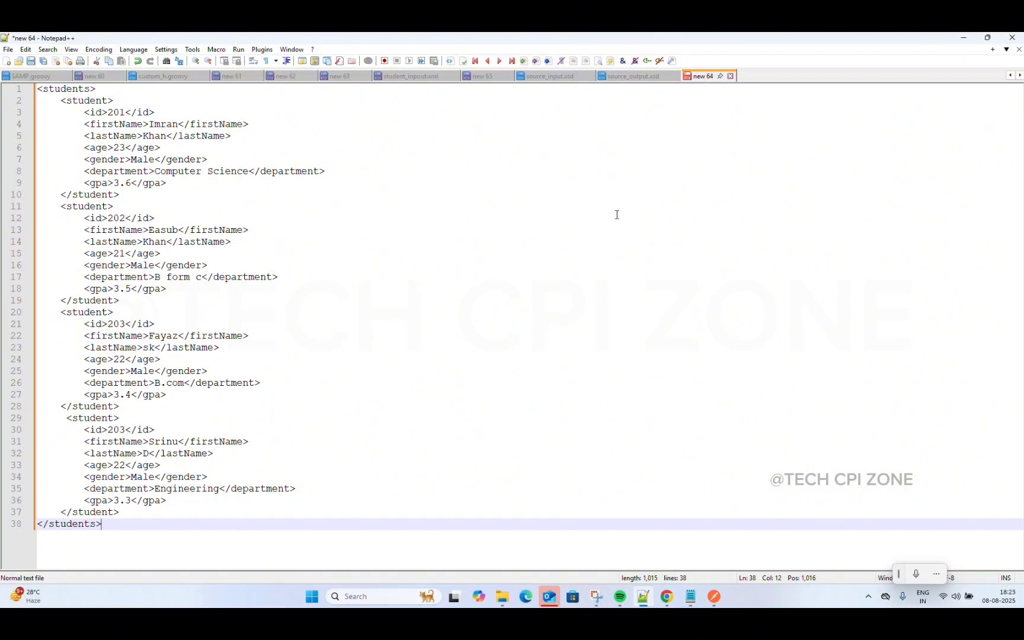
pyautogui.click(646, 76)
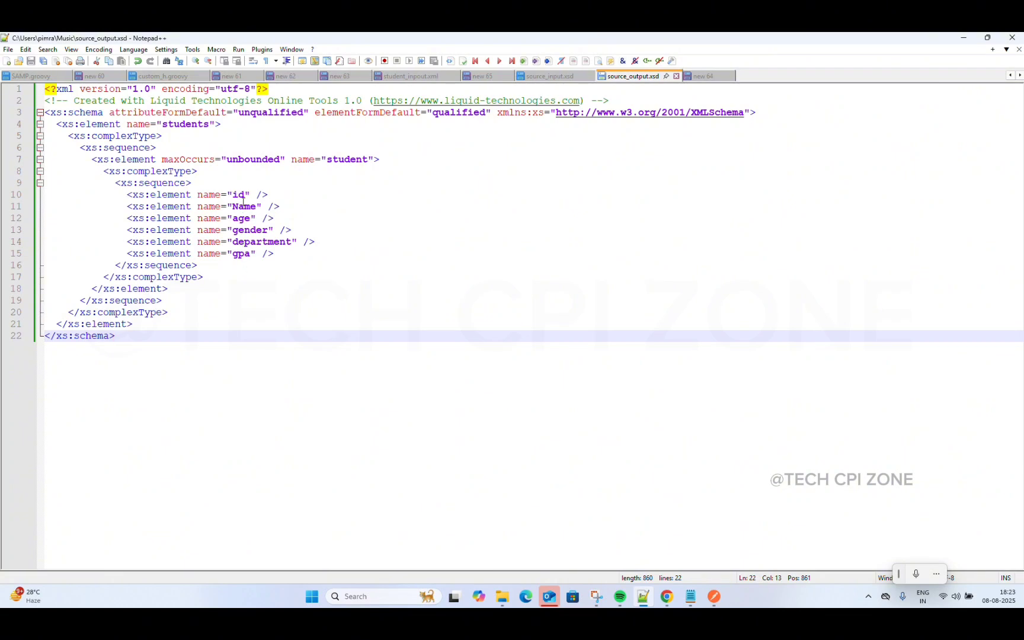
pyautogui.click(963, 40)
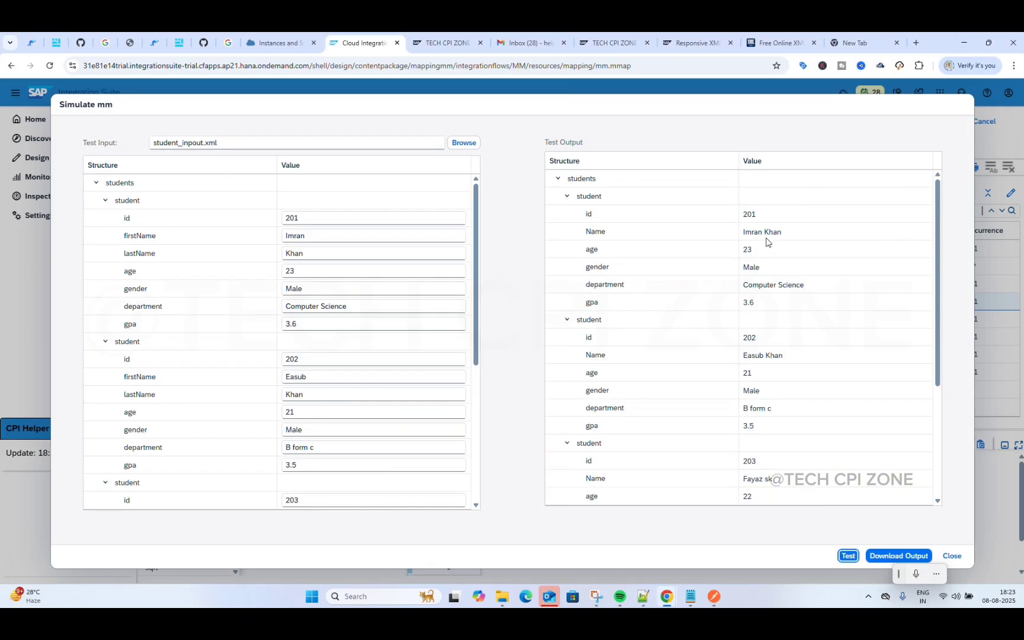
# Step: Download the simulation's test output and confirm it in Chrome's recent downloads list
pyautogui.scroll(-4, 767, 240)
pyautogui.scroll(3, 767, 241)
pyautogui.click(894, 556)
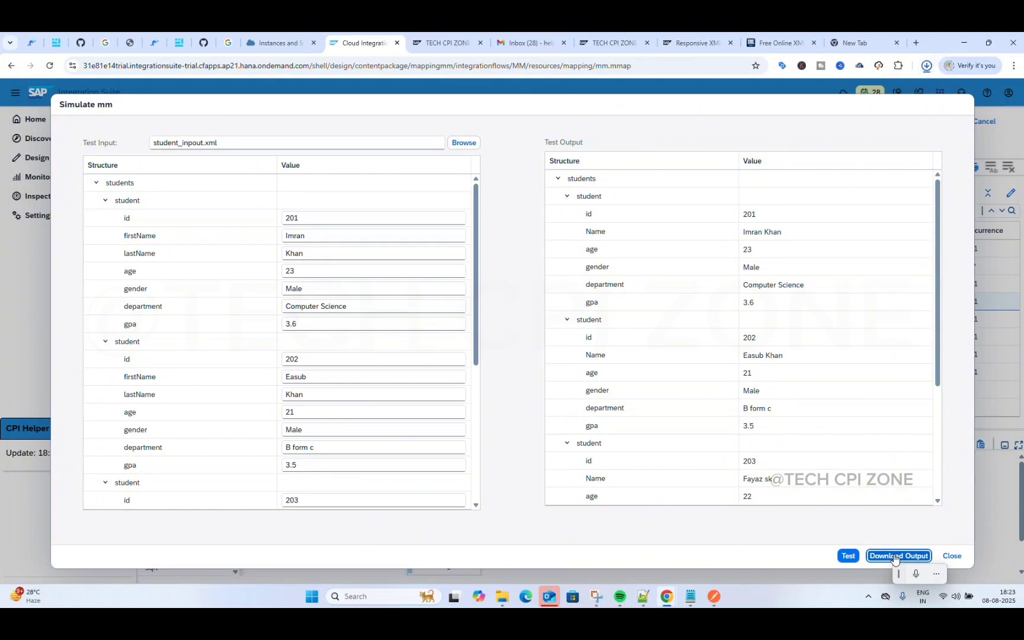
pyautogui.click(926, 66)
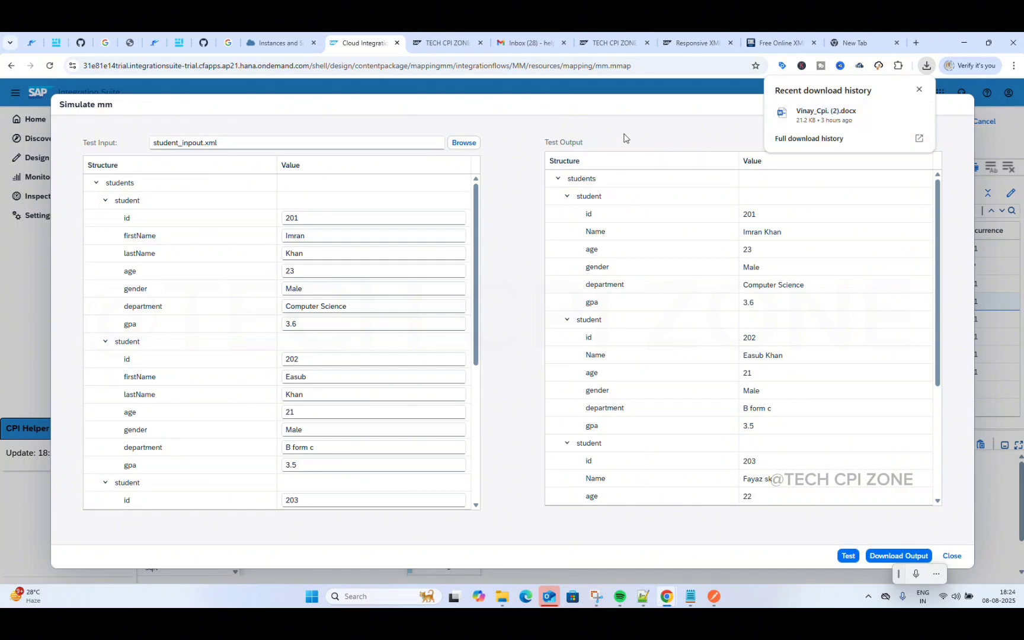
pyautogui.click(601, 131)
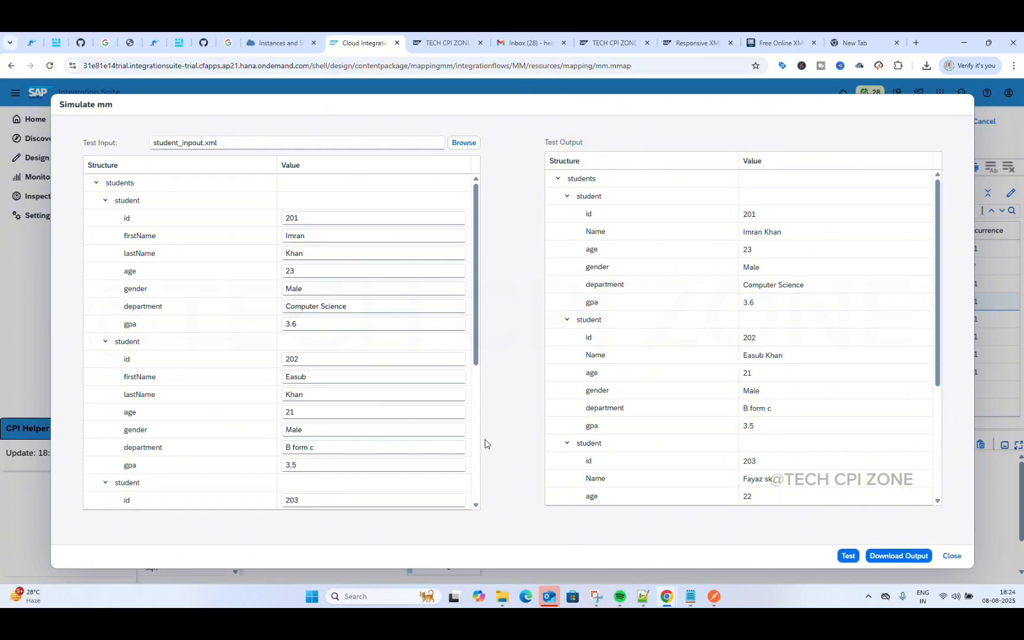
# Step: Open mm_test_output.xml from Downloads to verify the combined Names, then minimize Edge and Explorer
pyautogui.click(502, 596)
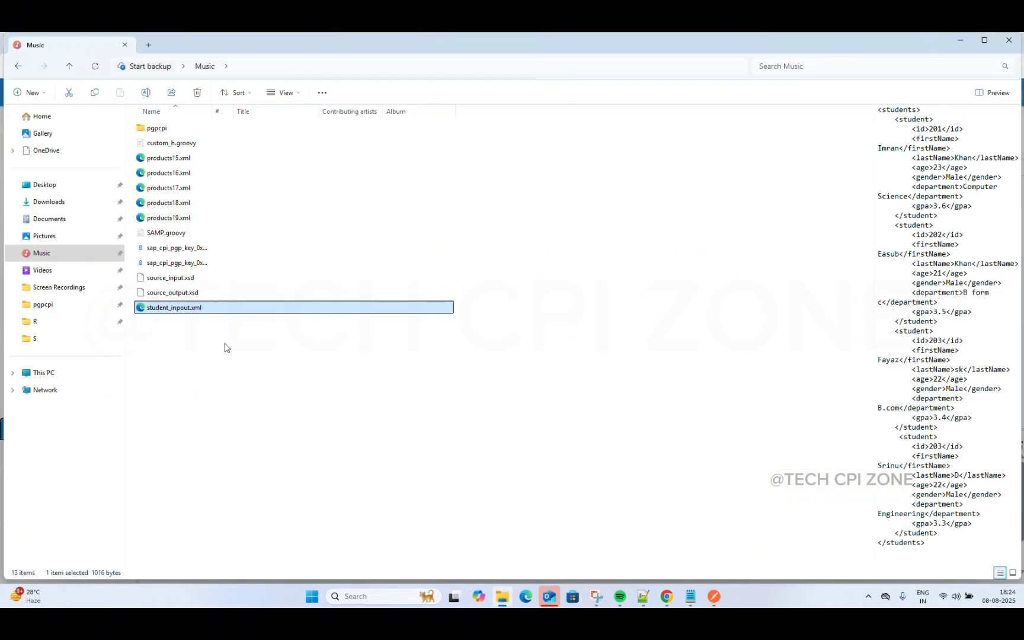
pyautogui.click(64, 202)
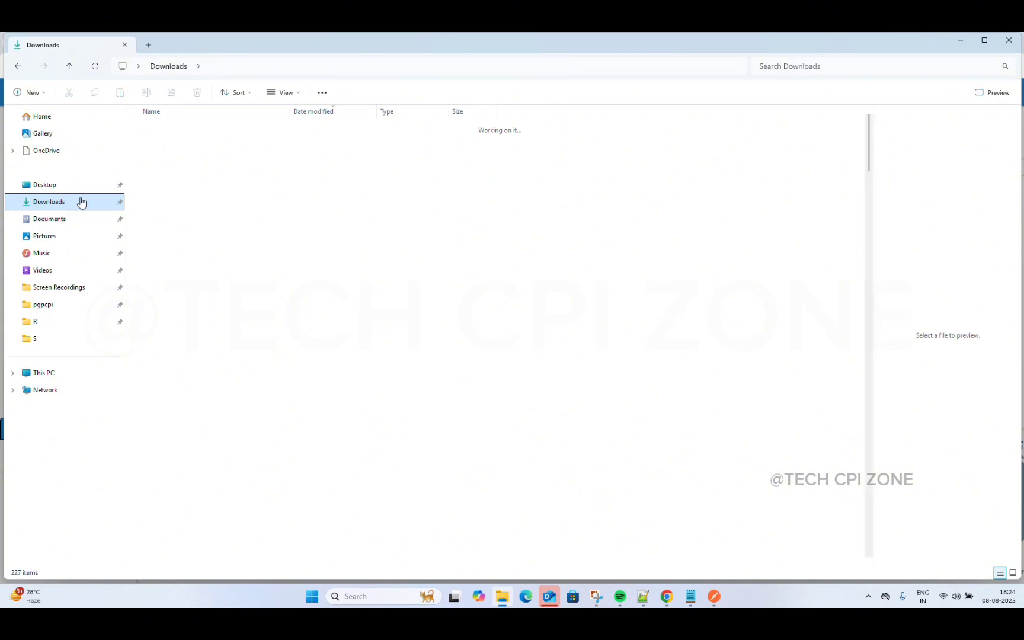
pyautogui.doubleClick(178, 144)
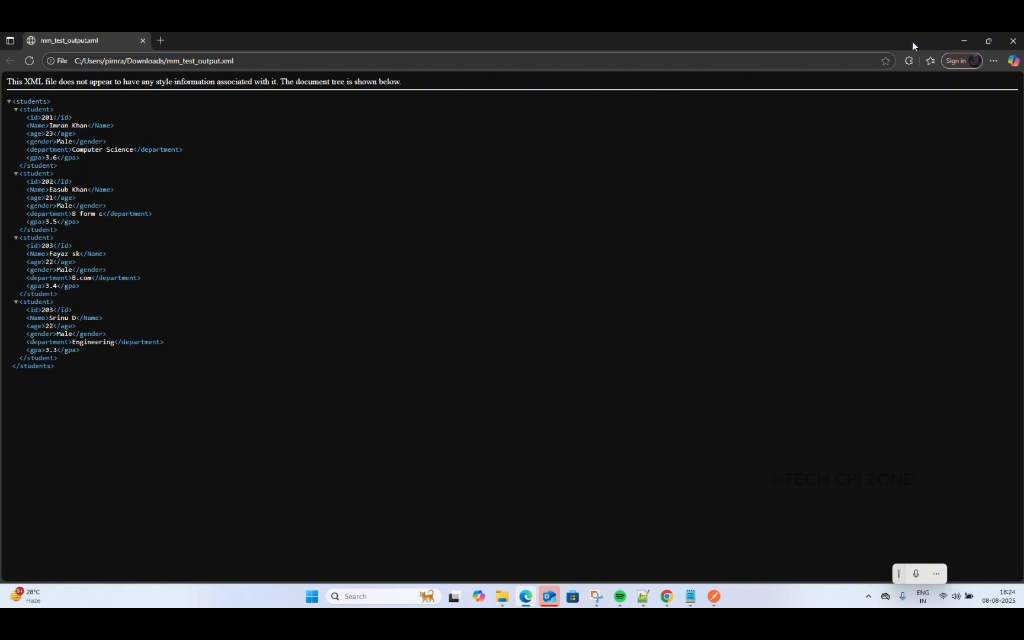
pyautogui.click(964, 42)
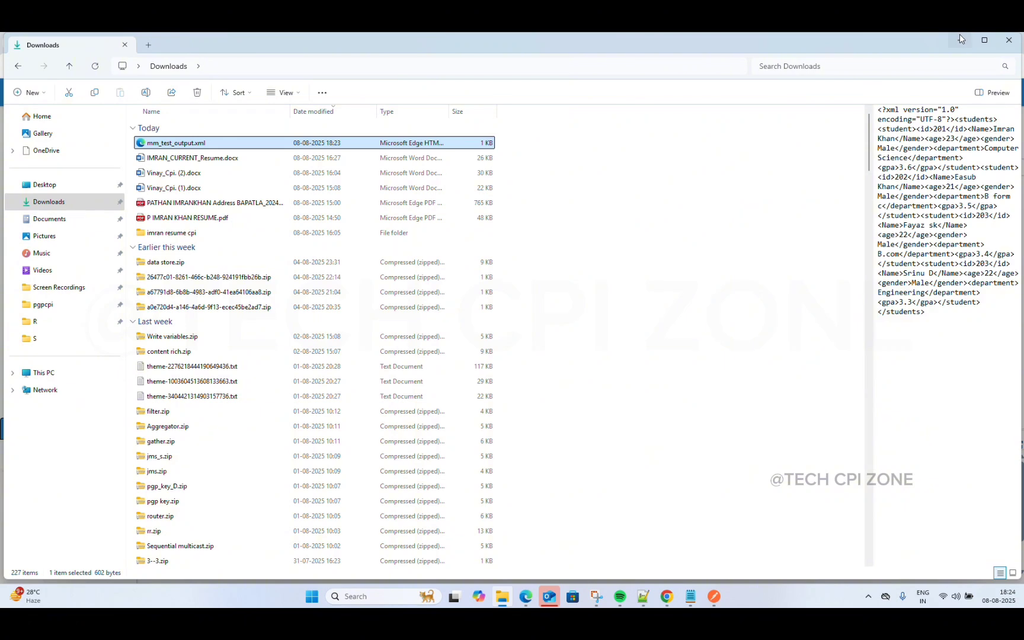
pyautogui.click(960, 37)
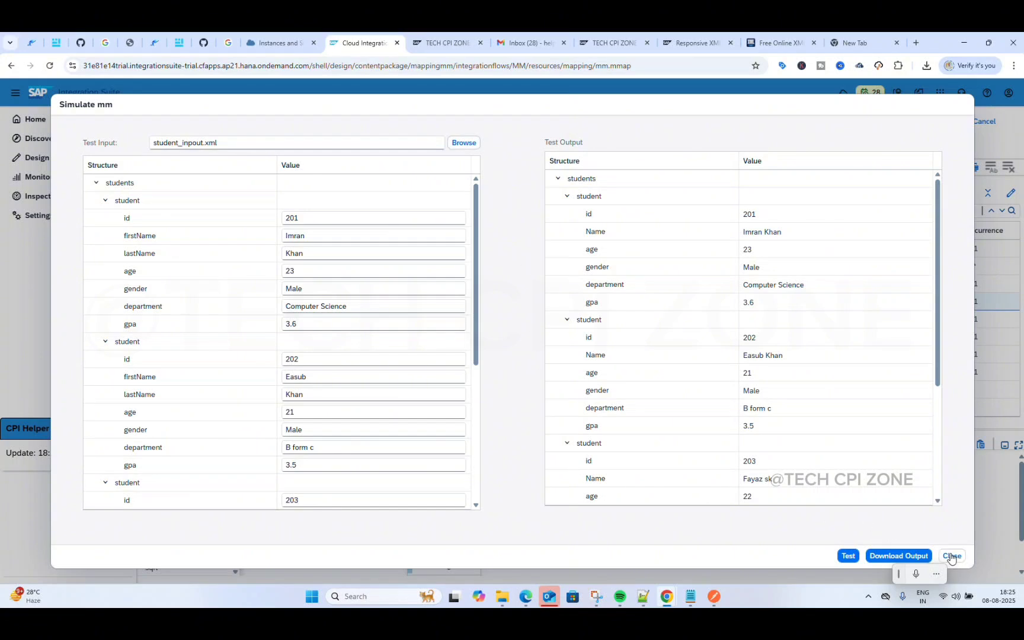
# Step: Close the simulation and enlarge the mapping expression area
pyautogui.click(950, 554)
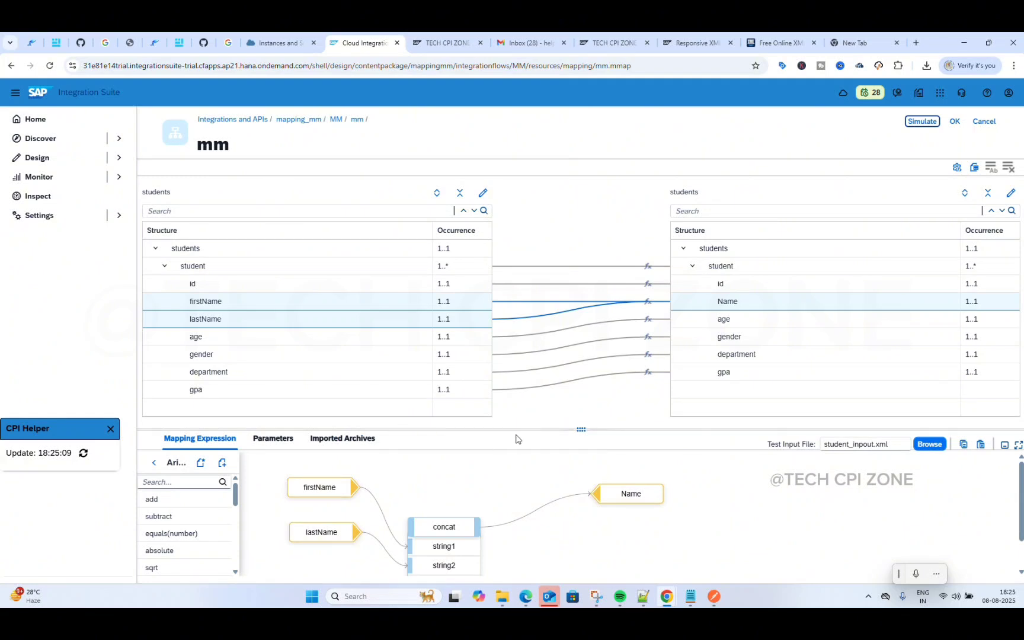
pyautogui.moveTo(578, 430); pyautogui.dragTo(584, 274)
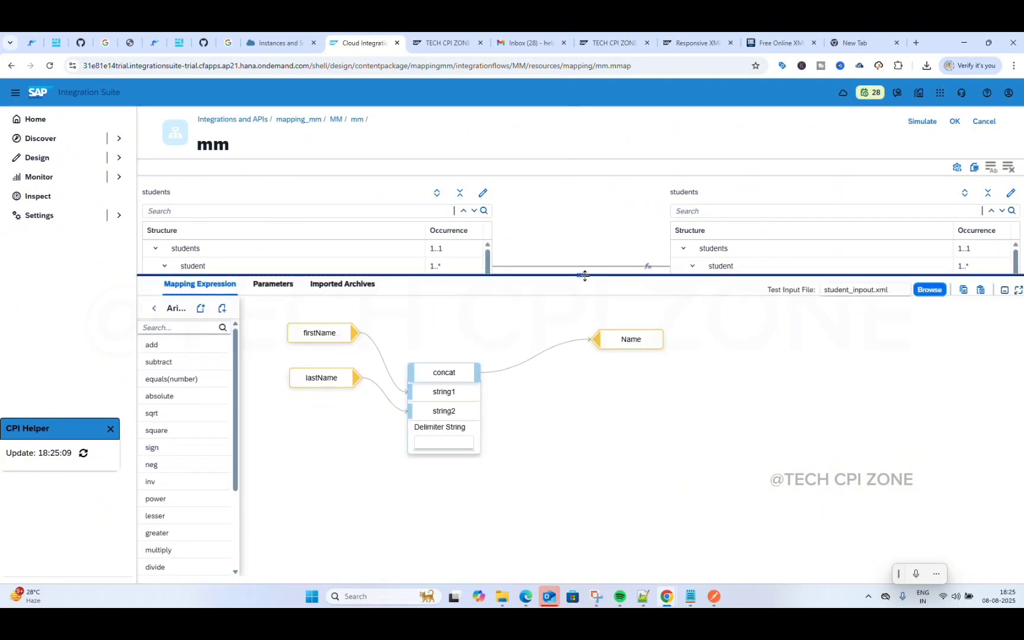
pyautogui.scroll(-3, 185, 433)
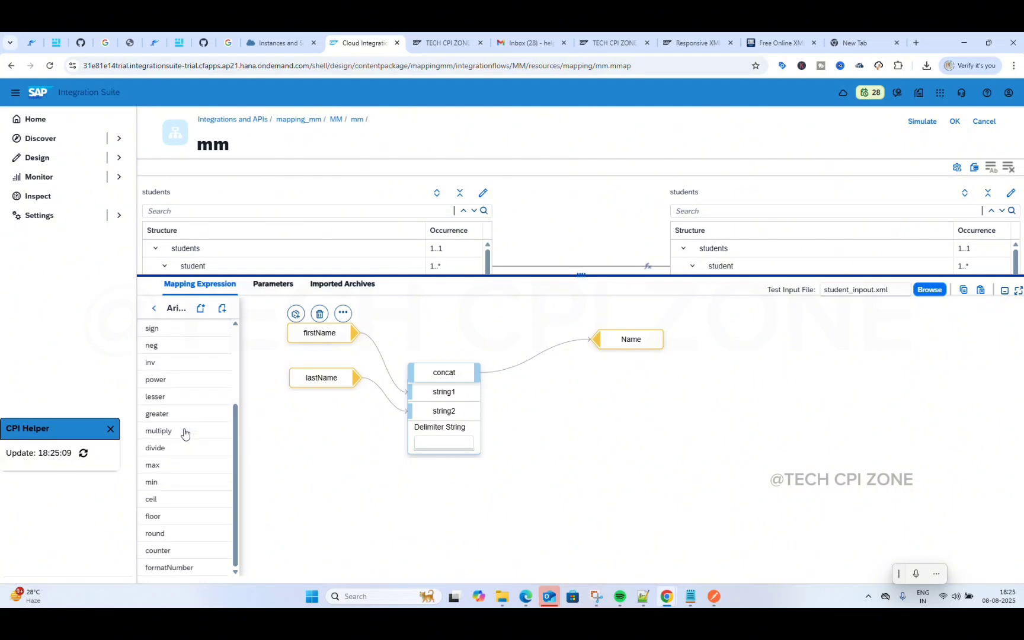
pyautogui.scroll(3, 184, 429)
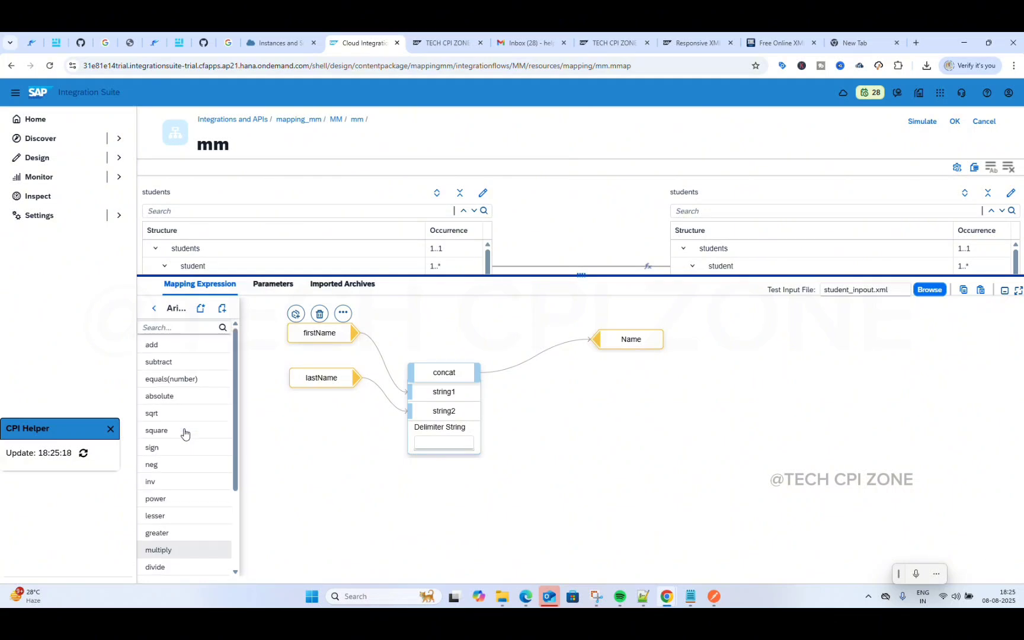
# Step: Browse the functions in the Arithmetic category
pyautogui.click(151, 310)
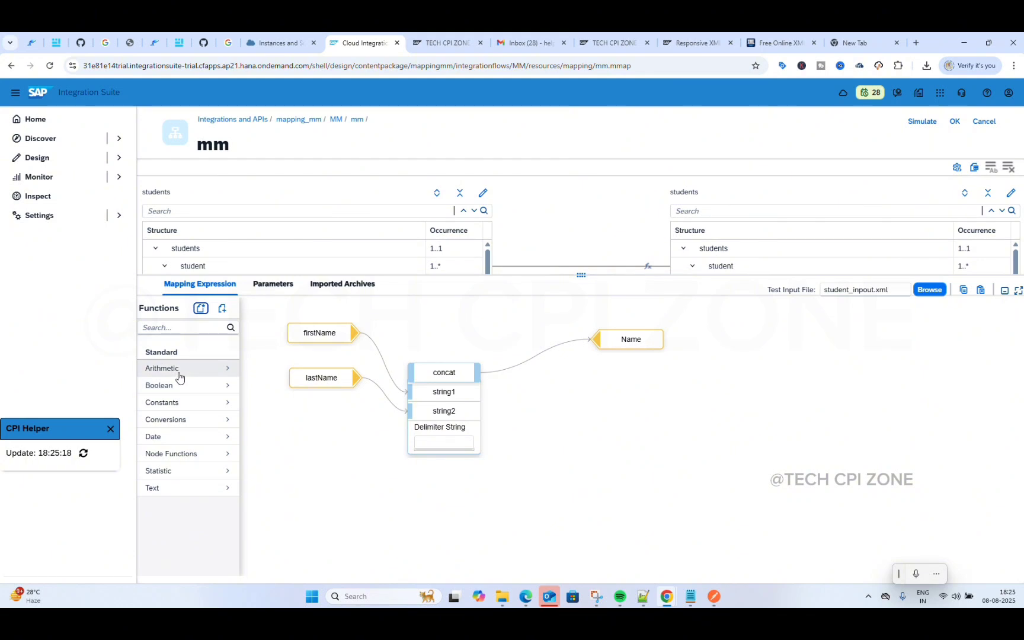
pyautogui.click(180, 377)
pyautogui.scroll(-1, 180, 450)
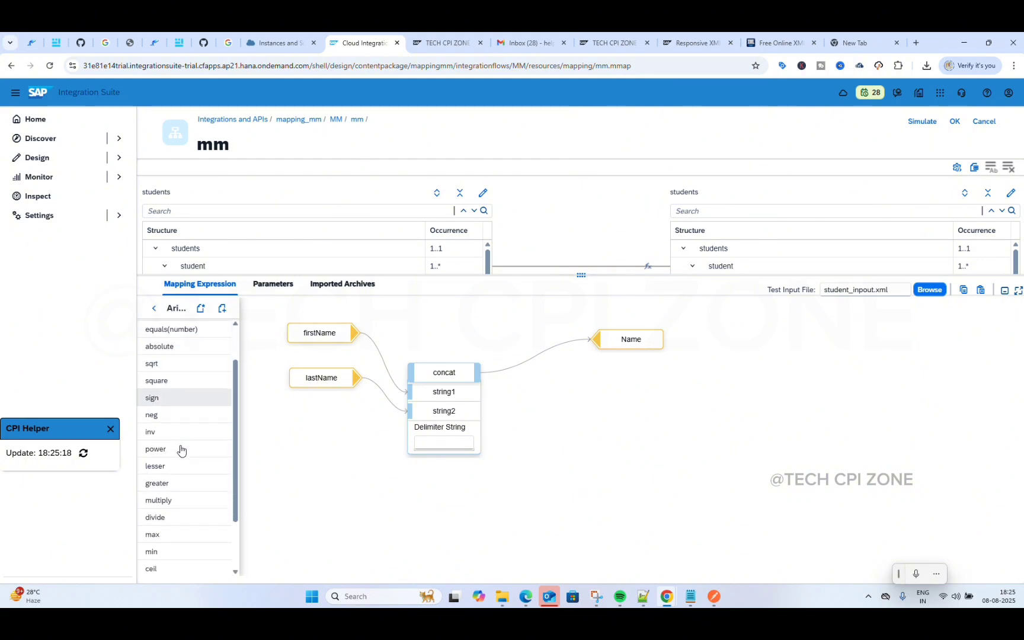
pyautogui.scroll(-1, 180, 451)
pyautogui.scroll(3, 180, 450)
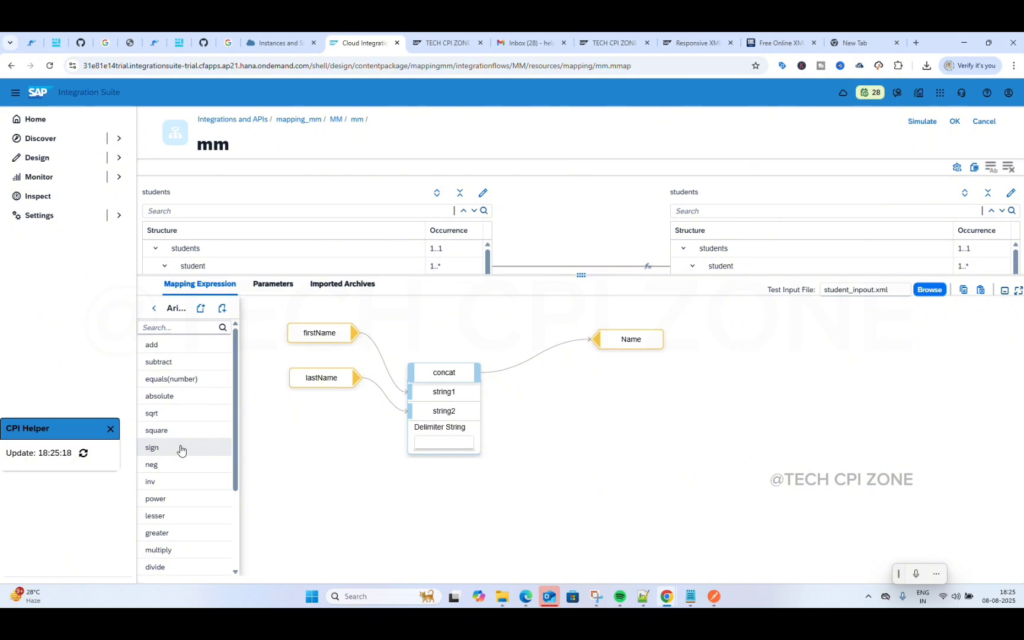
pyautogui.moveTo(180, 450)
pyautogui.scroll(-3, 180, 450)
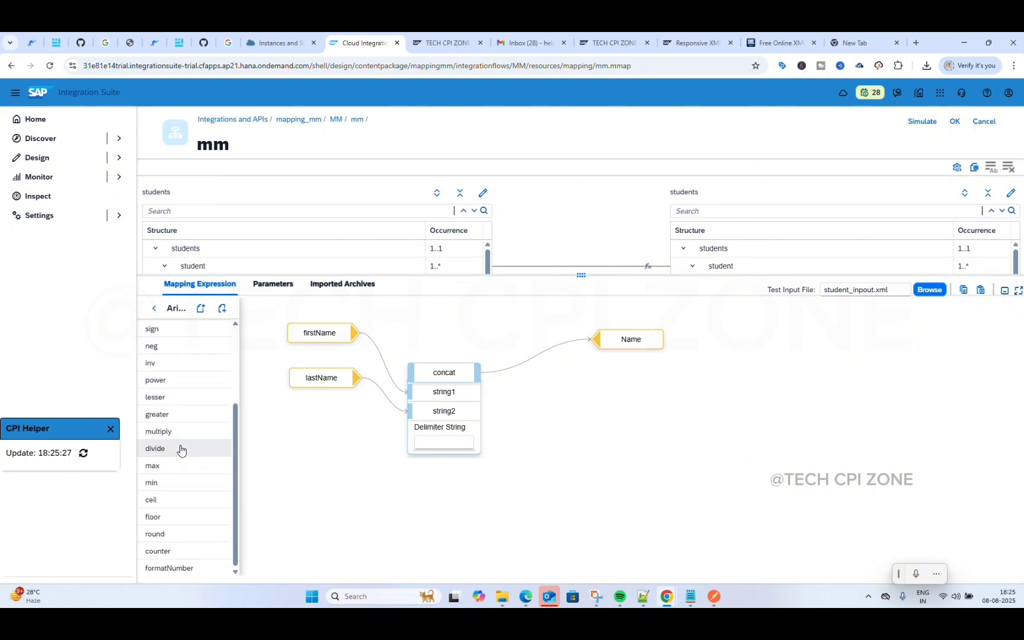
pyautogui.scroll(3, 180, 438)
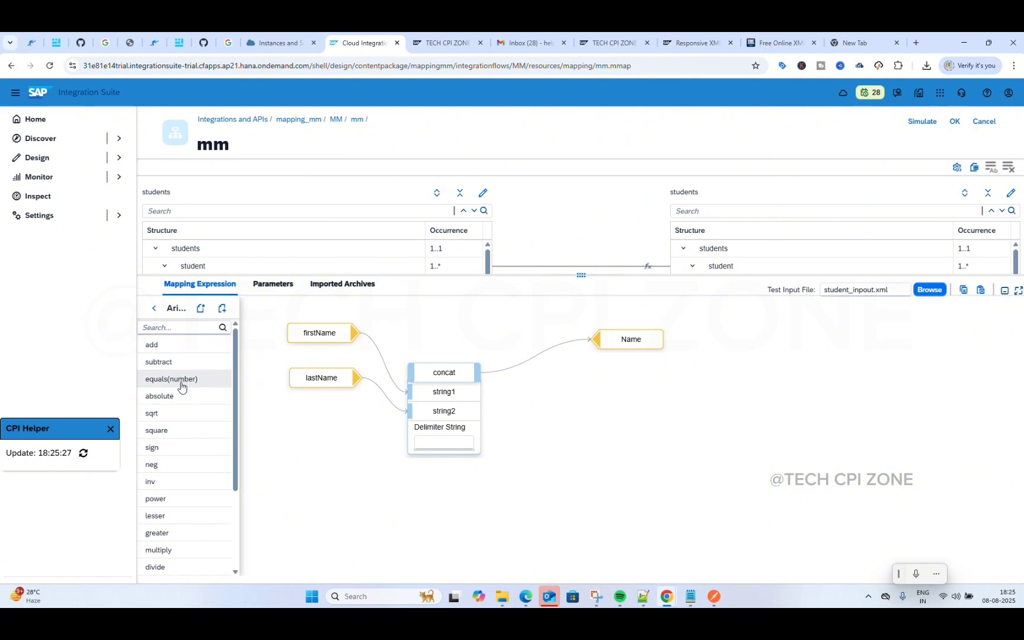
pyautogui.moveTo(183, 405)
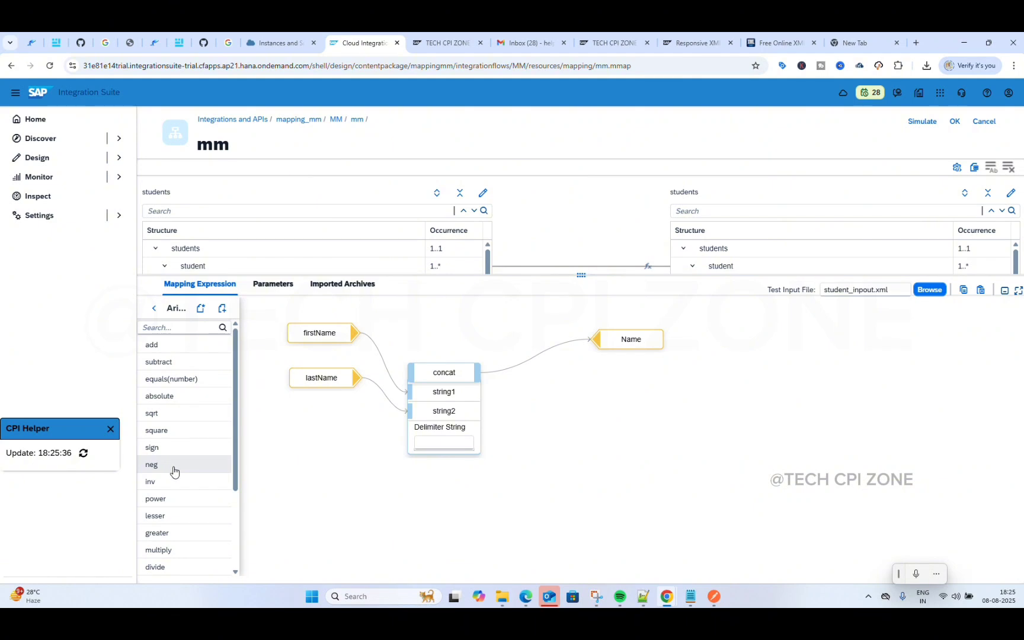
pyautogui.moveTo(173, 471)
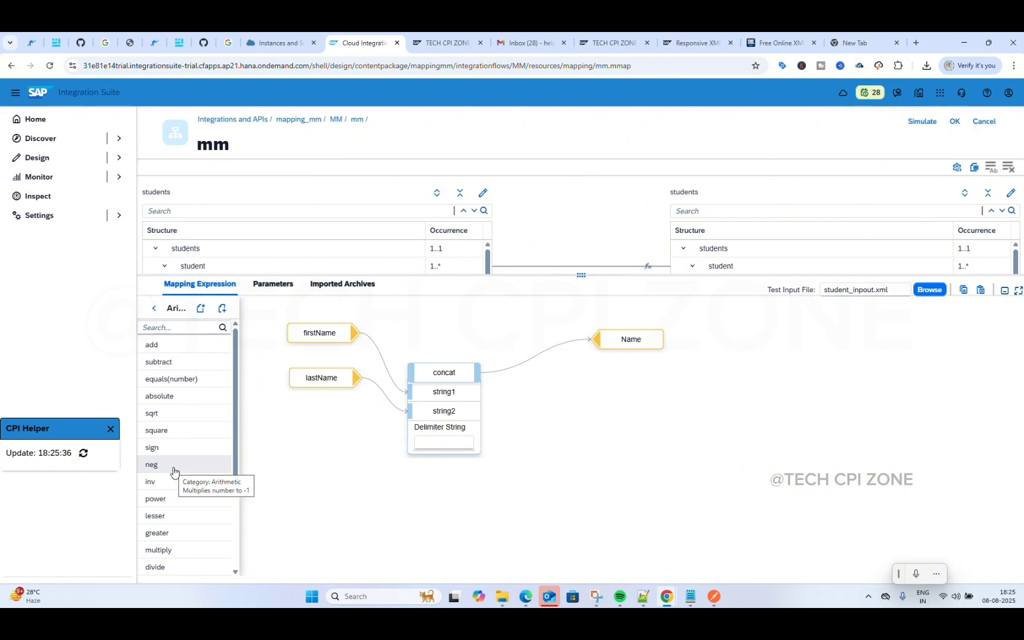
pyautogui.scroll(-2, 172, 471)
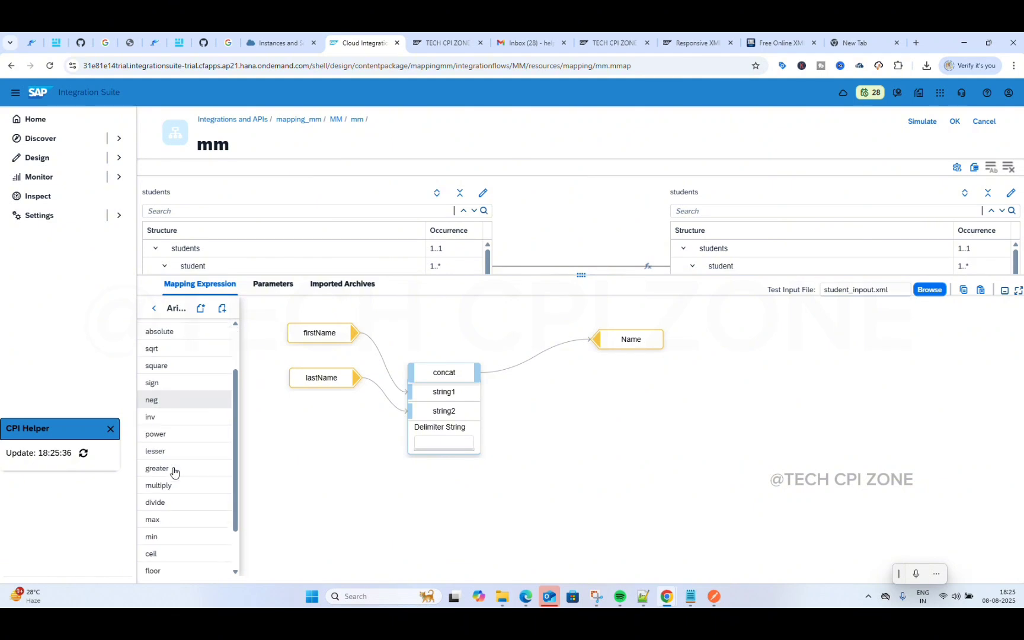
# Step: Drop a Boolean 'if' function onto the canvas, then delete it
pyautogui.click(153, 309)
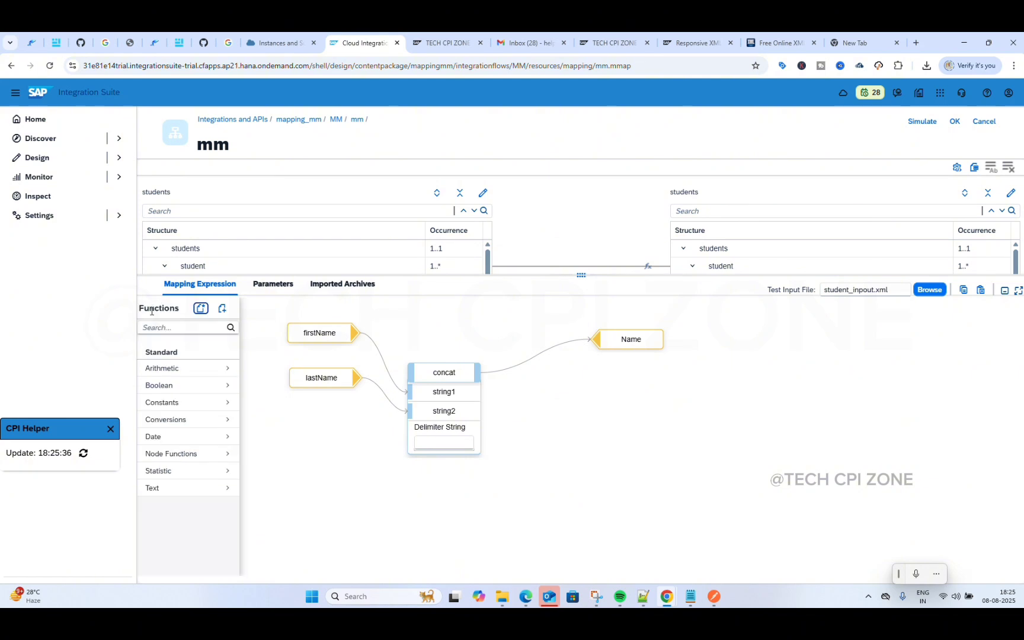
pyautogui.click(185, 385)
pyautogui.moveTo(186, 407)
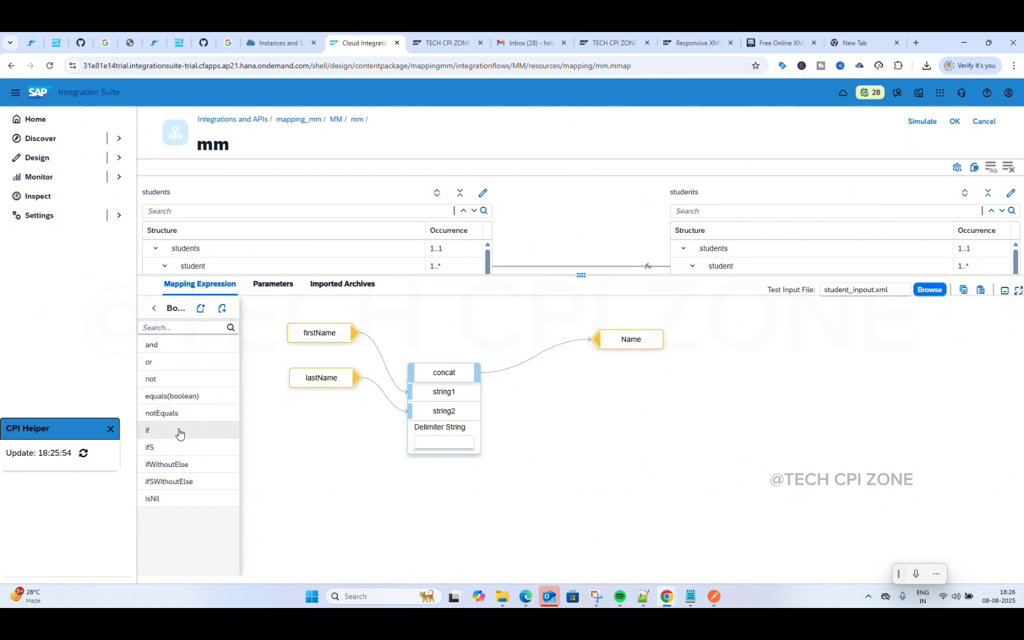
pyautogui.moveTo(179, 430); pyautogui.dragTo(538, 422)
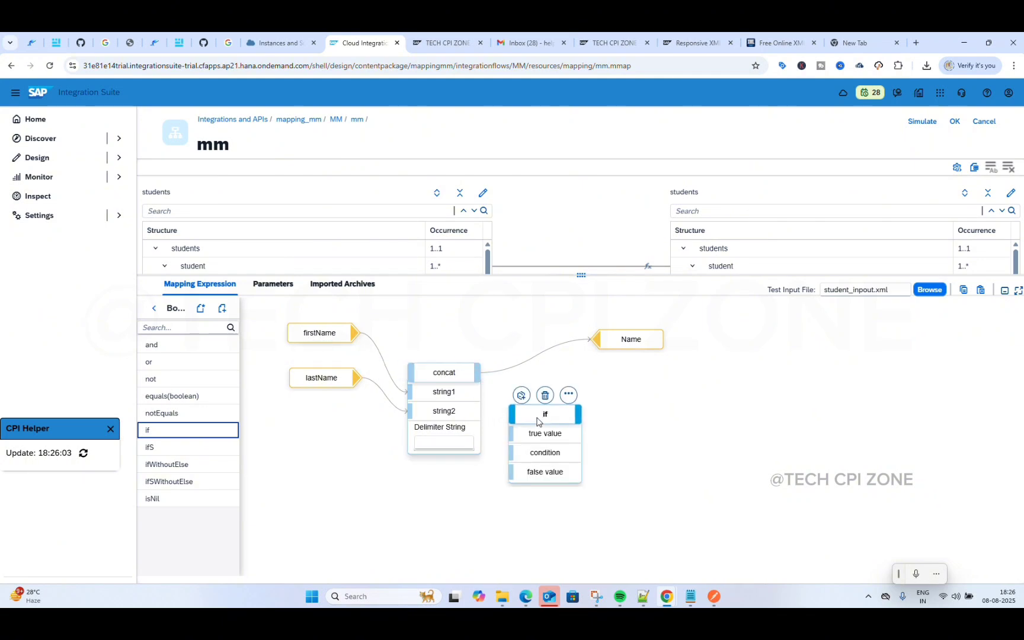
pyautogui.click(544, 401)
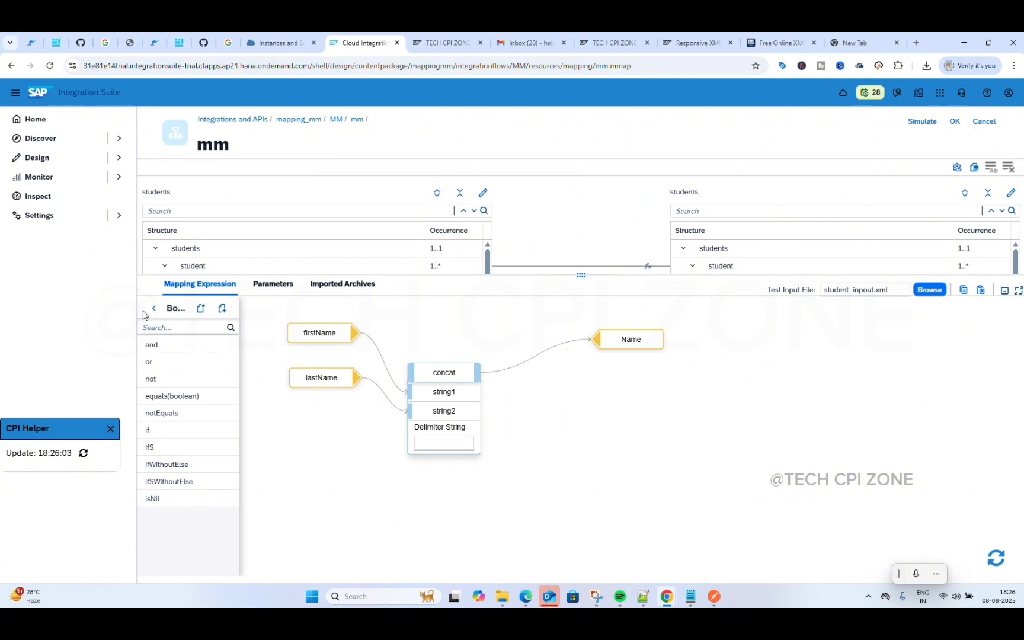
pyautogui.click(154, 308)
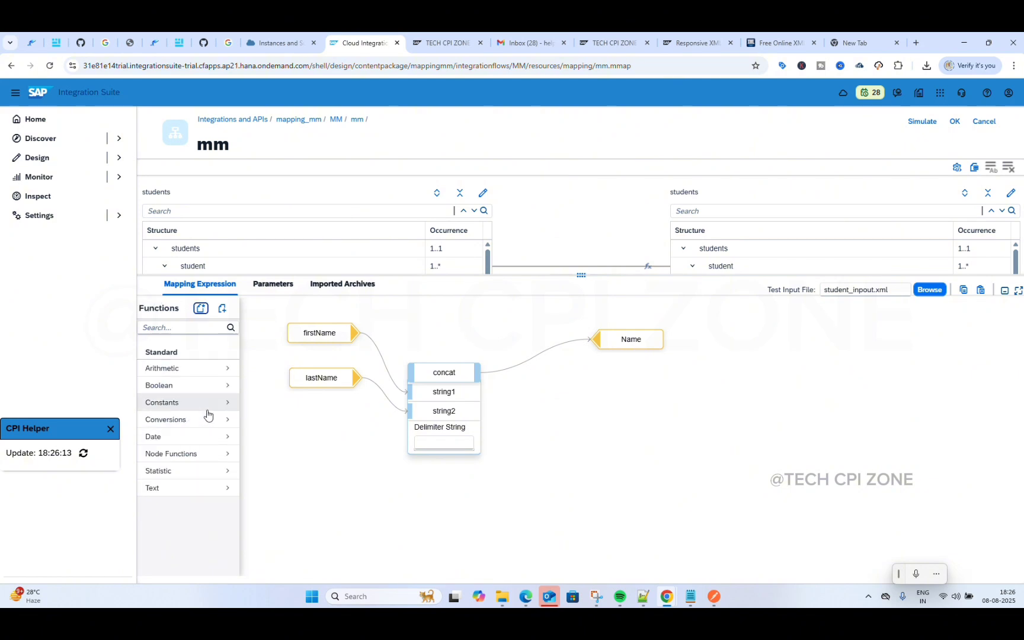
# Step: Add a sample constant node from Constants, then delete it
pyautogui.click(190, 405)
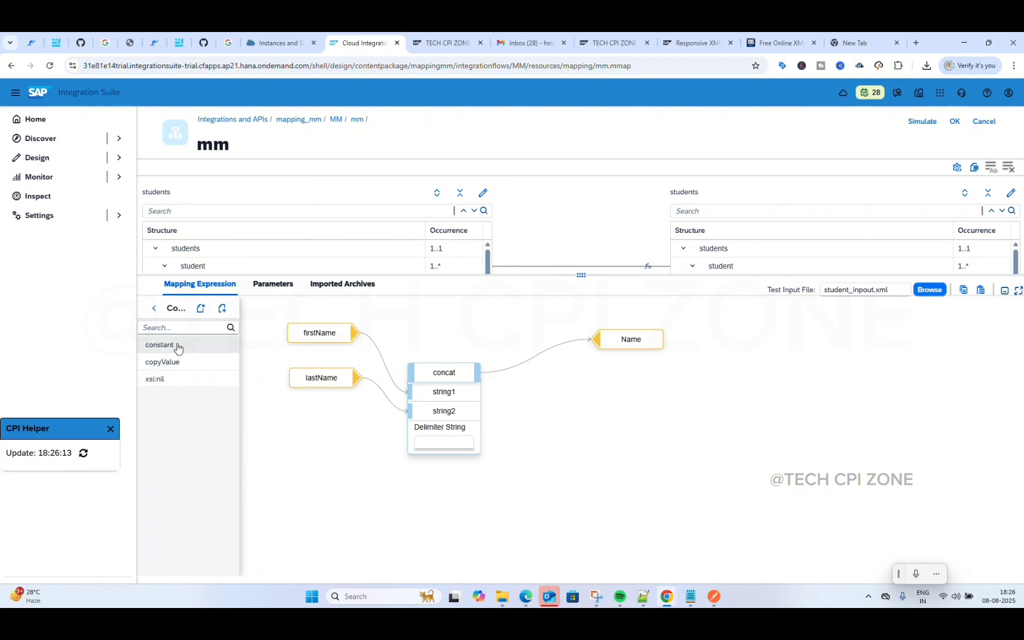
pyautogui.click(192, 349)
pyautogui.moveTo(275, 348)
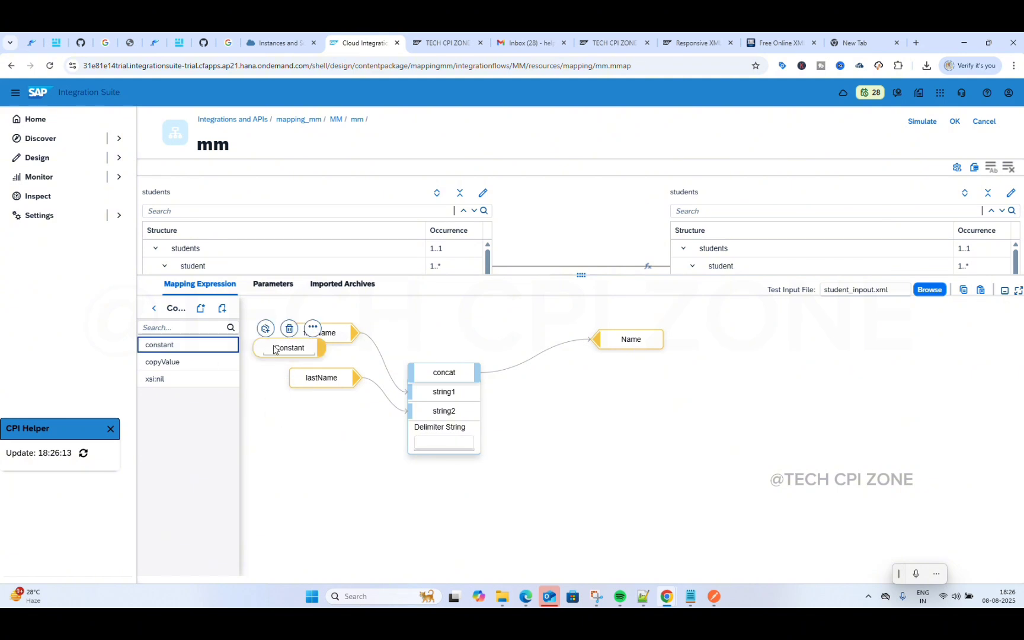
pyautogui.click(288, 328)
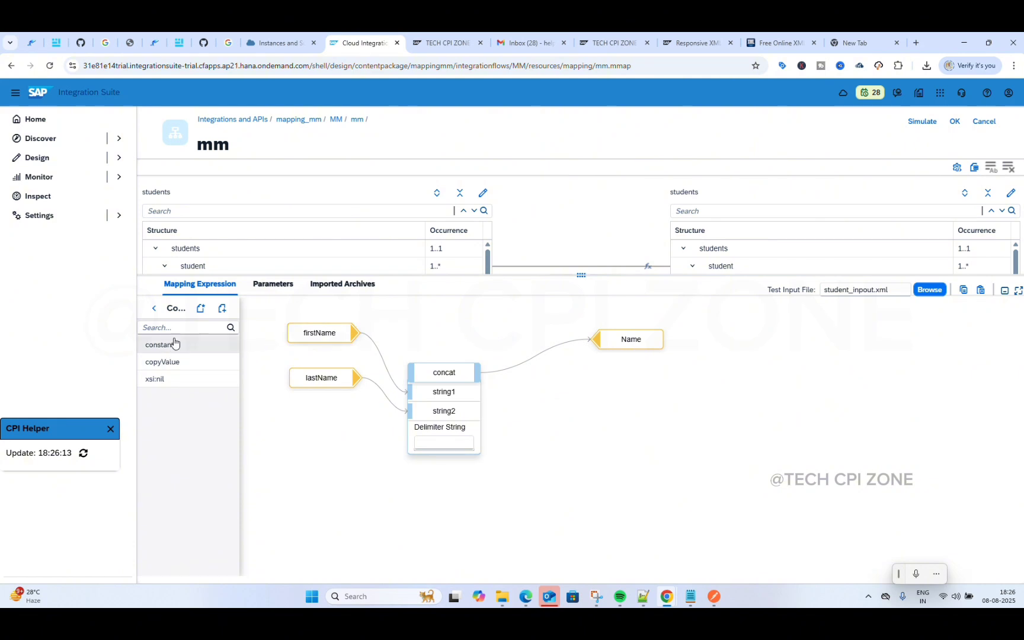
# Step: Add and delete the fixValues and valueMapping functions from the Conversions category
pyautogui.click(154, 309)
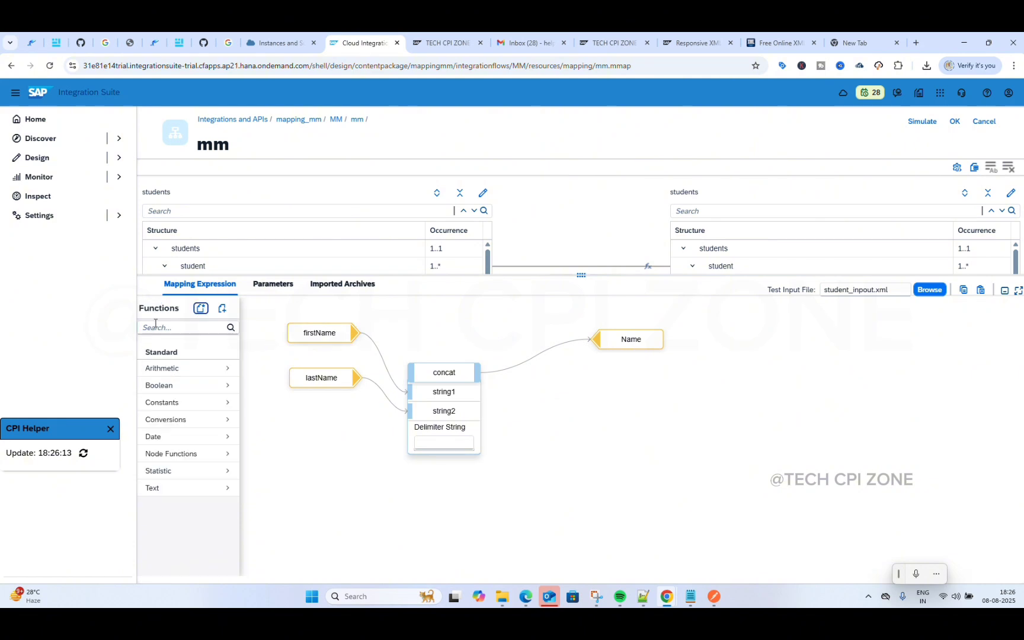
pyautogui.click(202, 422)
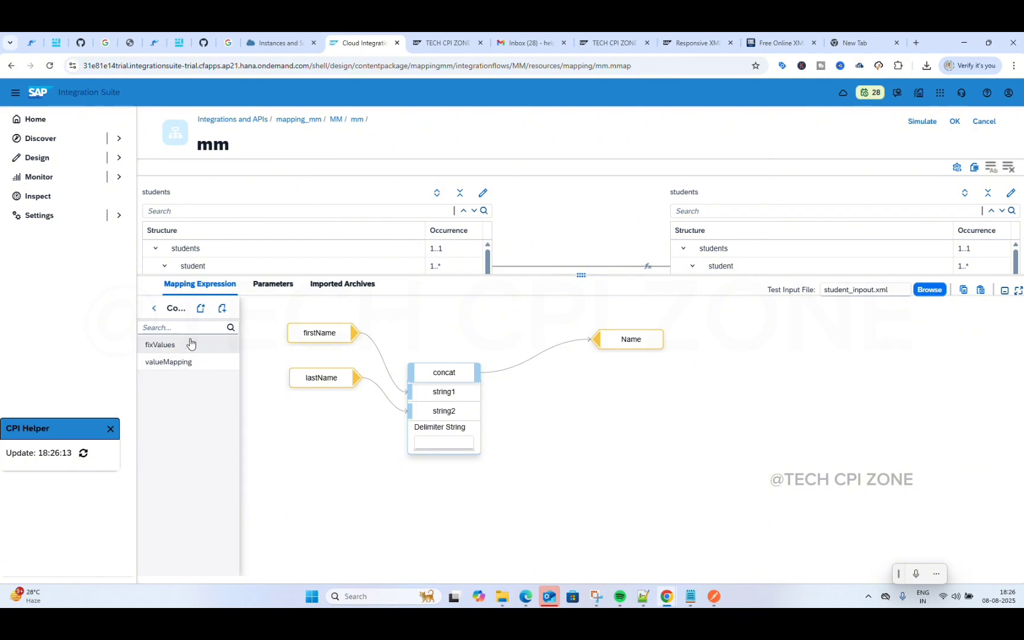
pyautogui.click(173, 347)
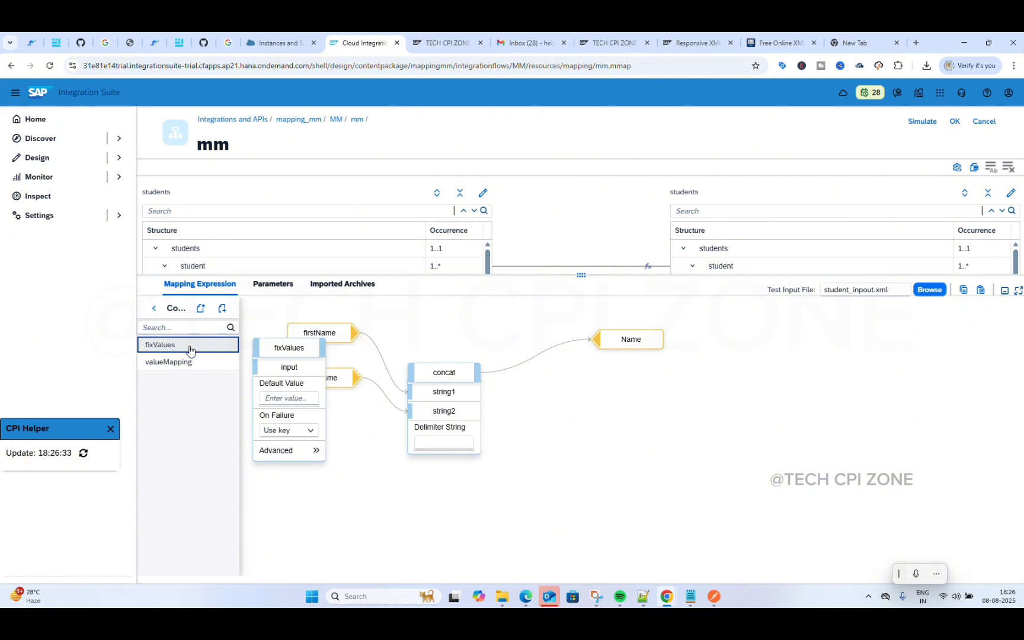
pyautogui.click(274, 348)
pyautogui.click(289, 330)
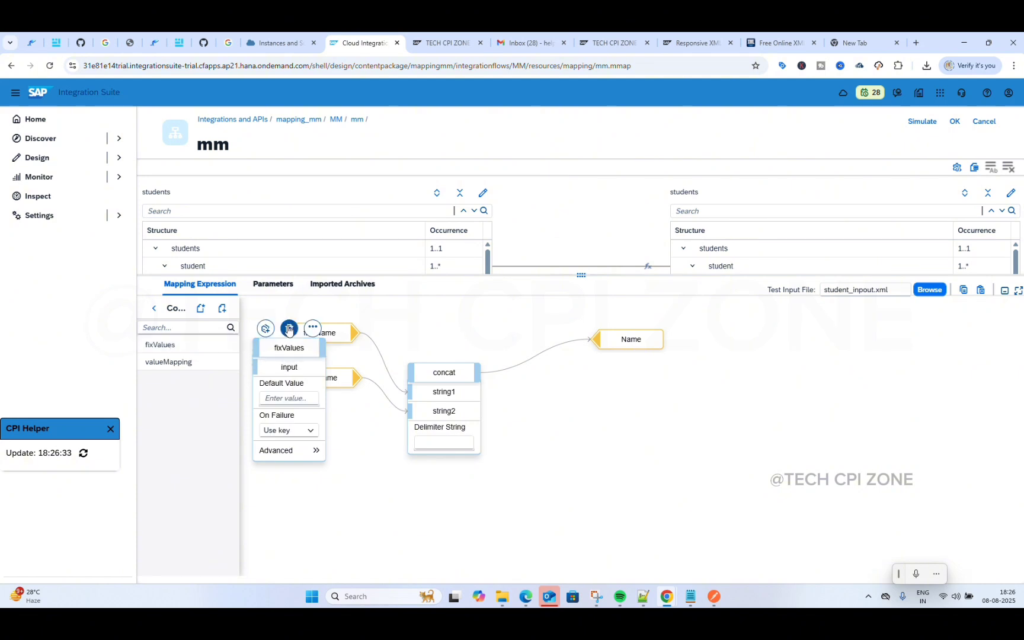
pyautogui.click(173, 362)
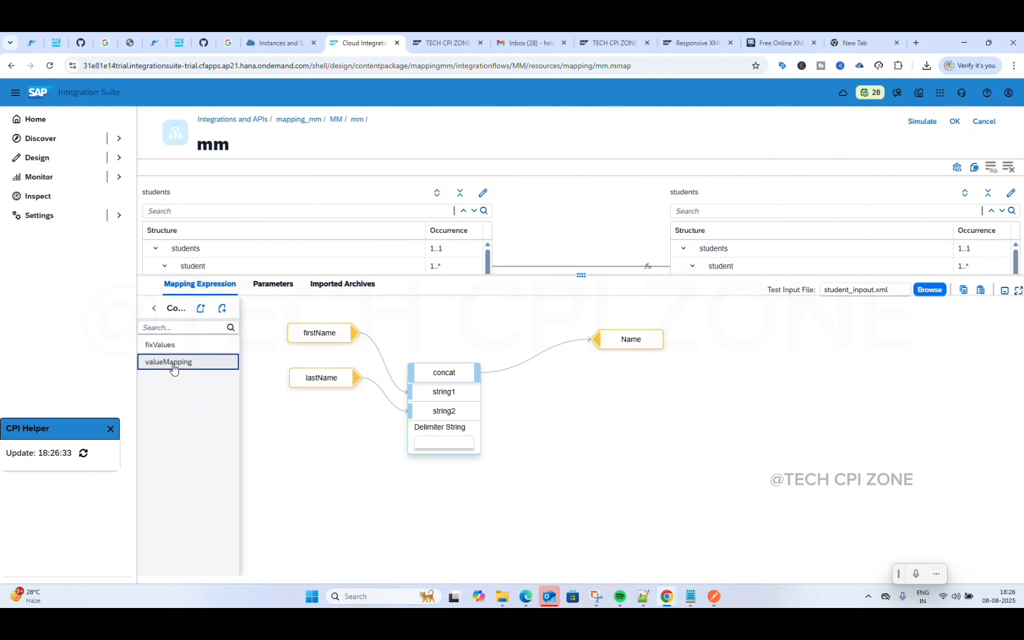
pyautogui.click(289, 348)
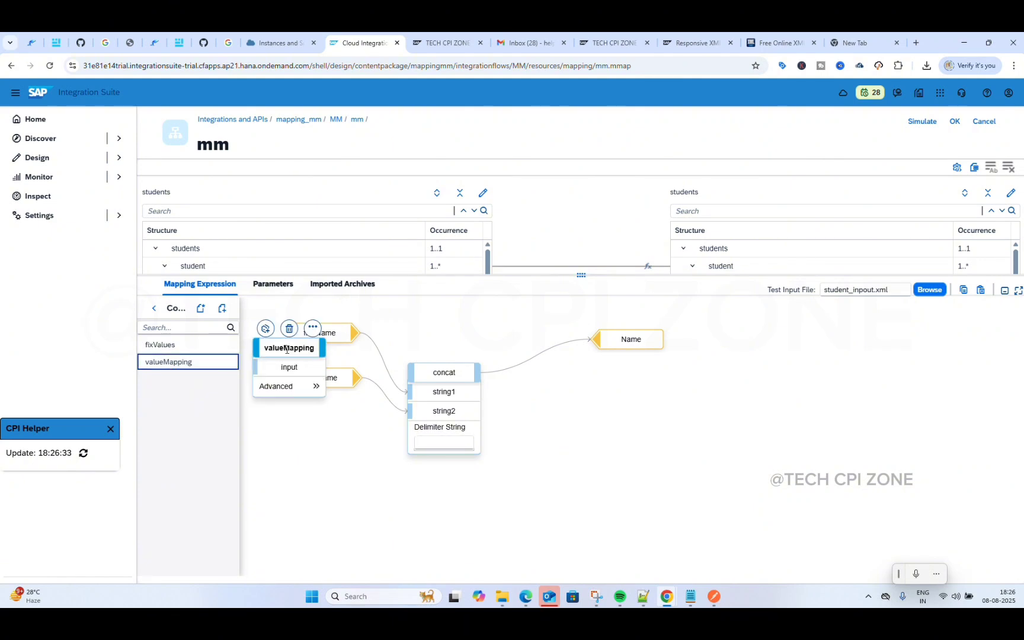
pyautogui.click(288, 330)
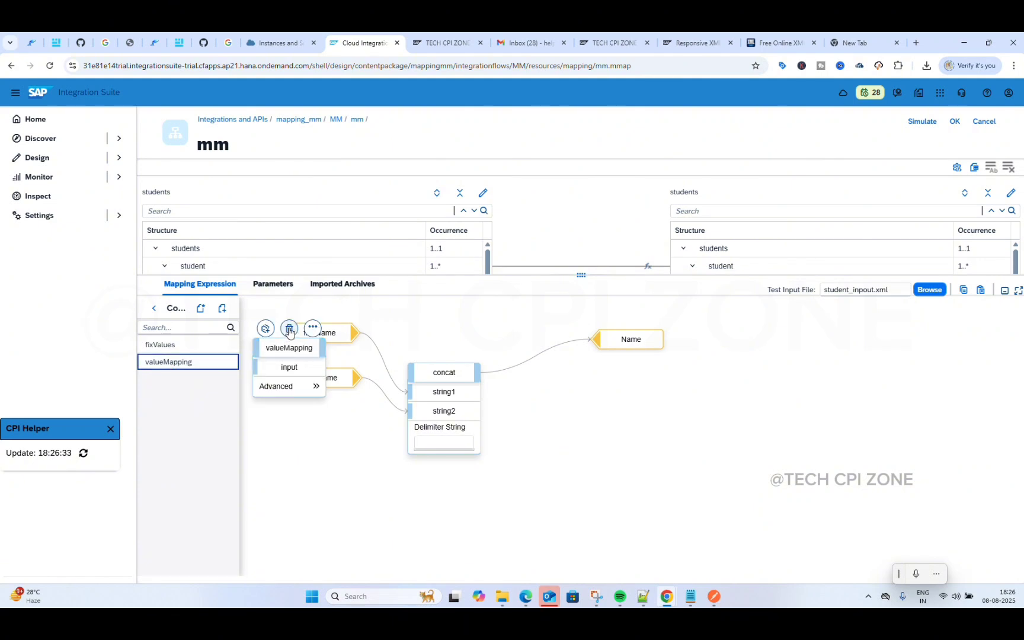
pyautogui.click(153, 310)
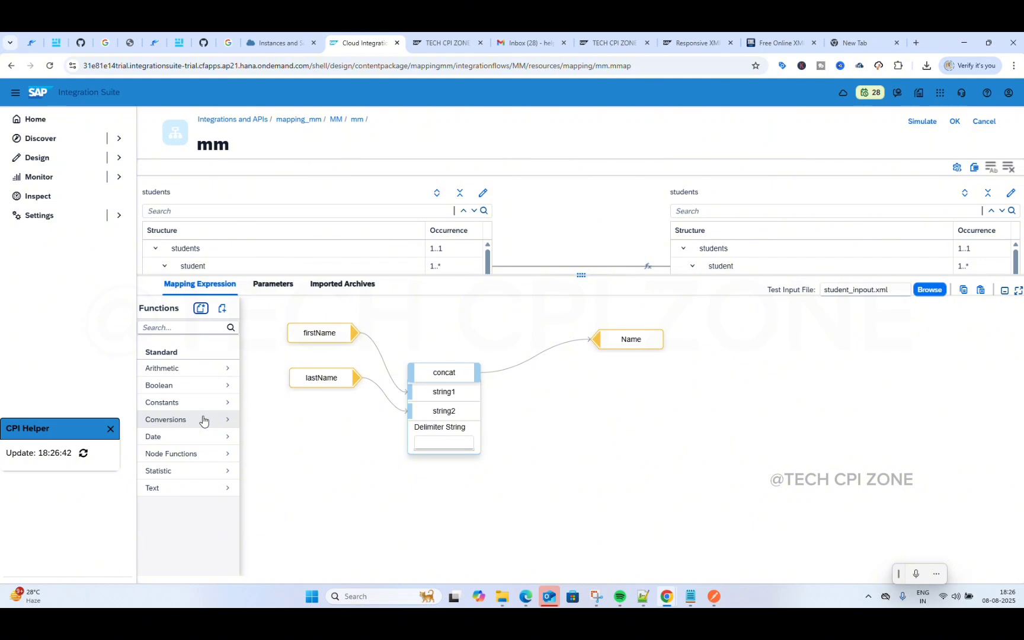
pyautogui.click(186, 436)
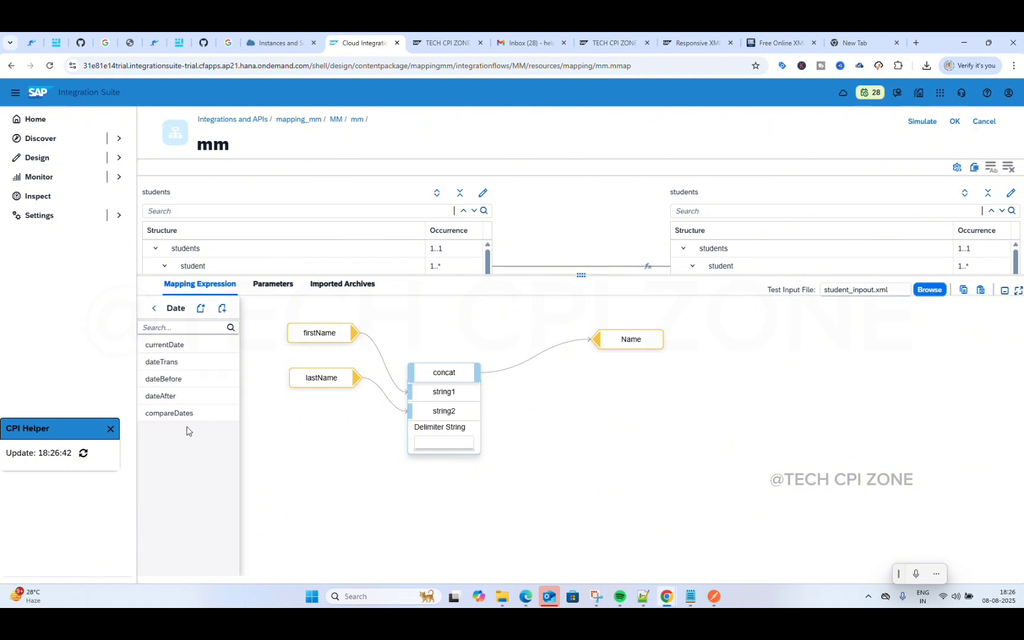
pyautogui.click(185, 363)
pyautogui.click(273, 358)
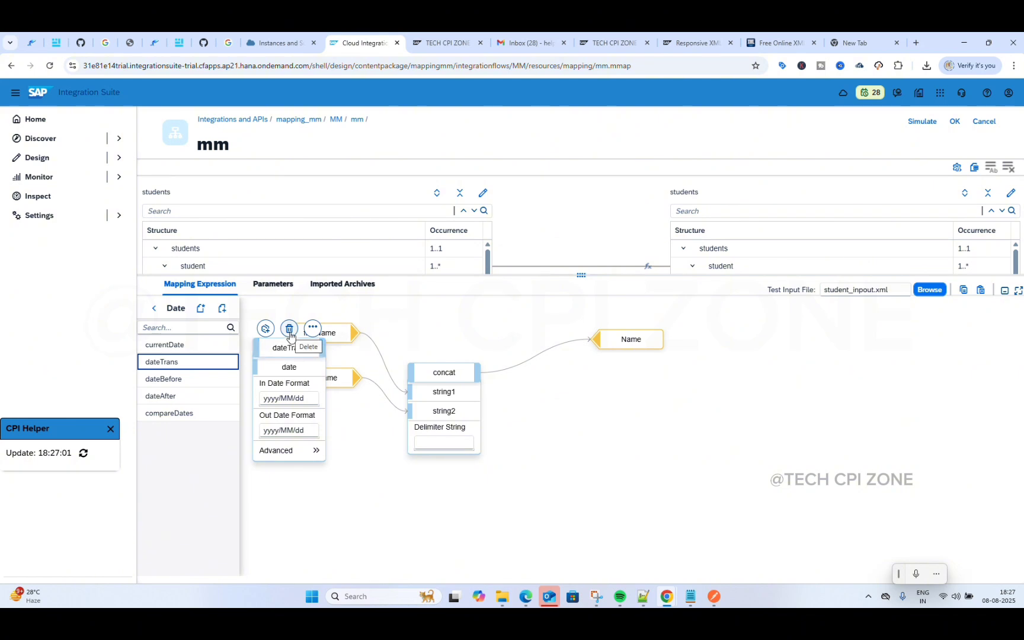
pyautogui.click(316, 451)
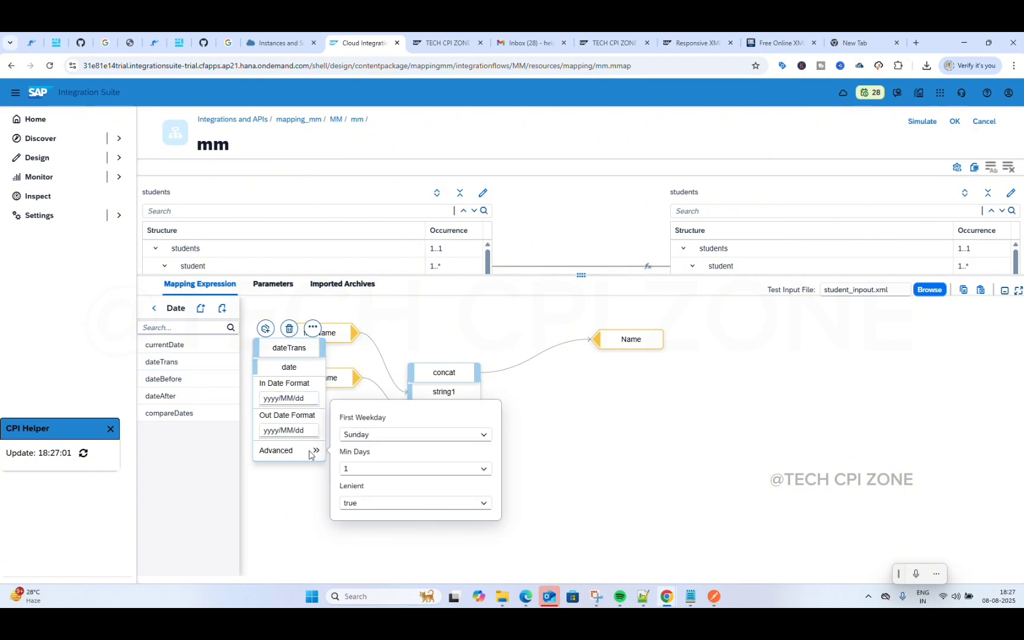
pyautogui.click(289, 328)
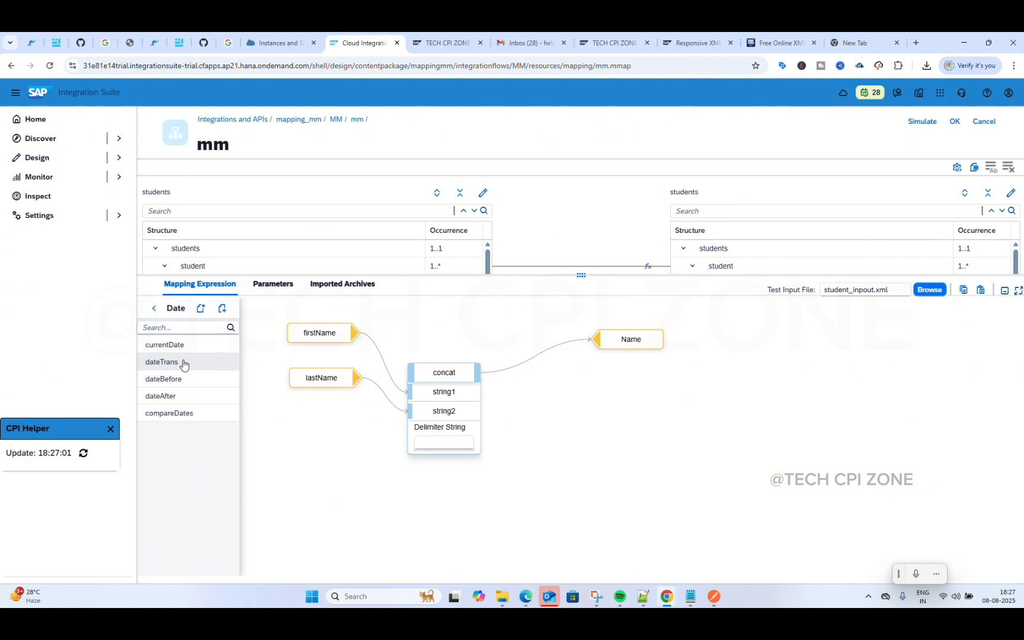
pyautogui.click(190, 379)
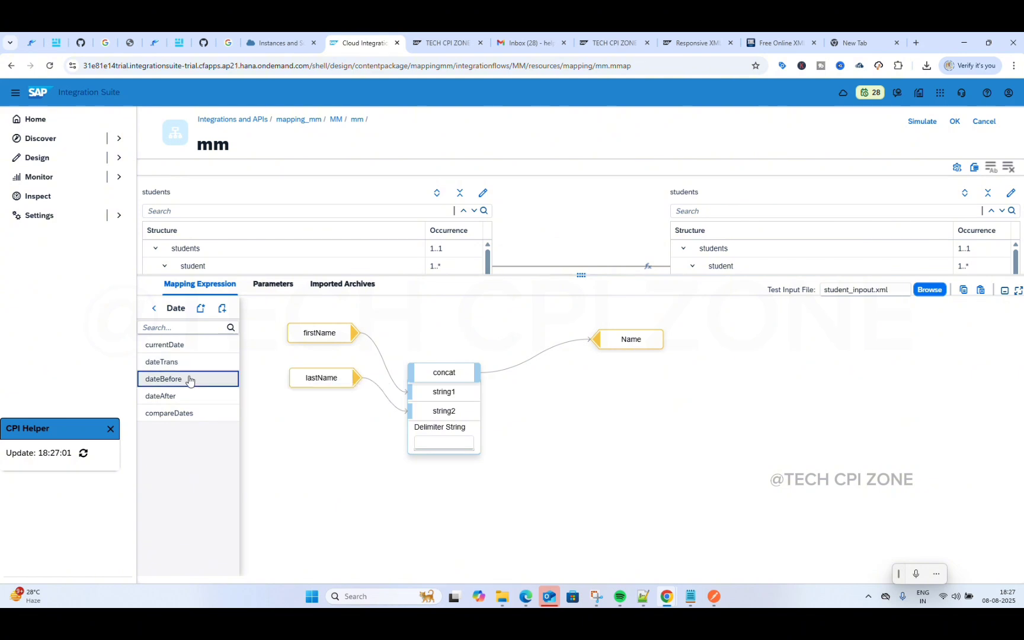
pyautogui.click(189, 379)
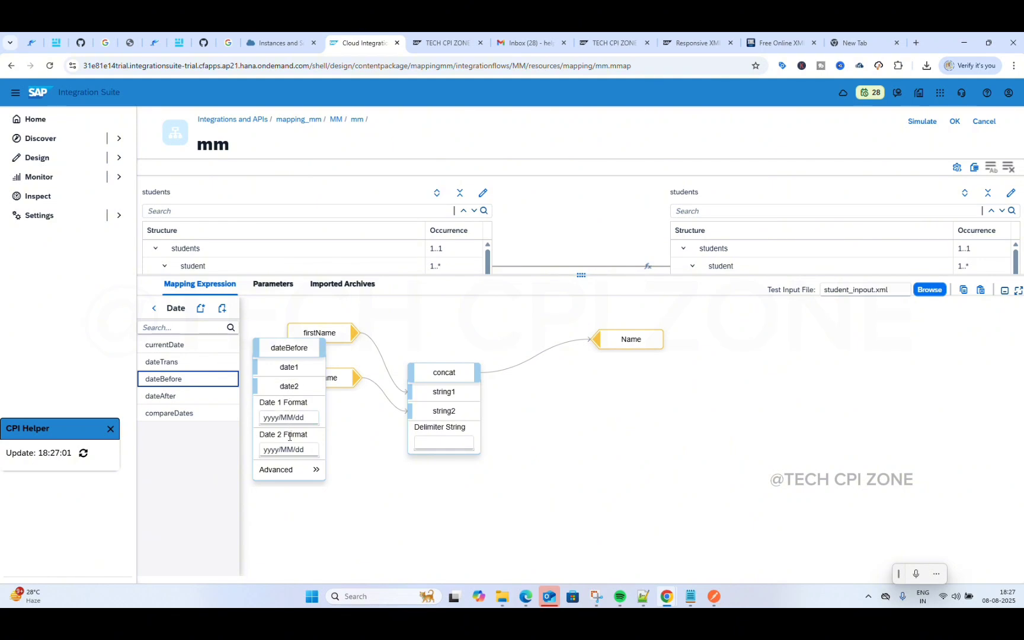
pyautogui.click(289, 347)
pyautogui.click(288, 330)
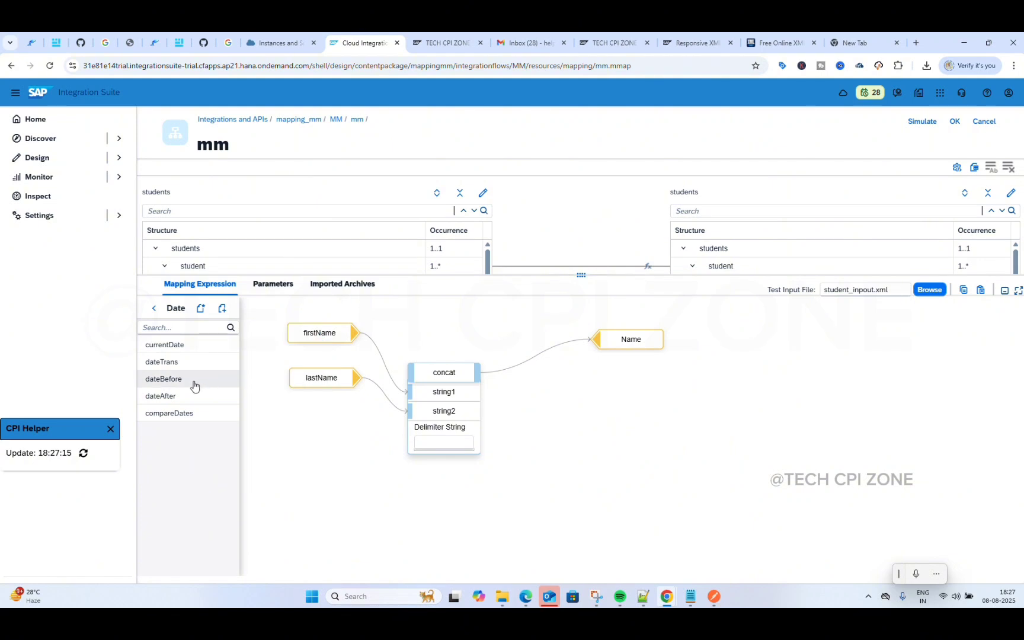
pyautogui.click(184, 396)
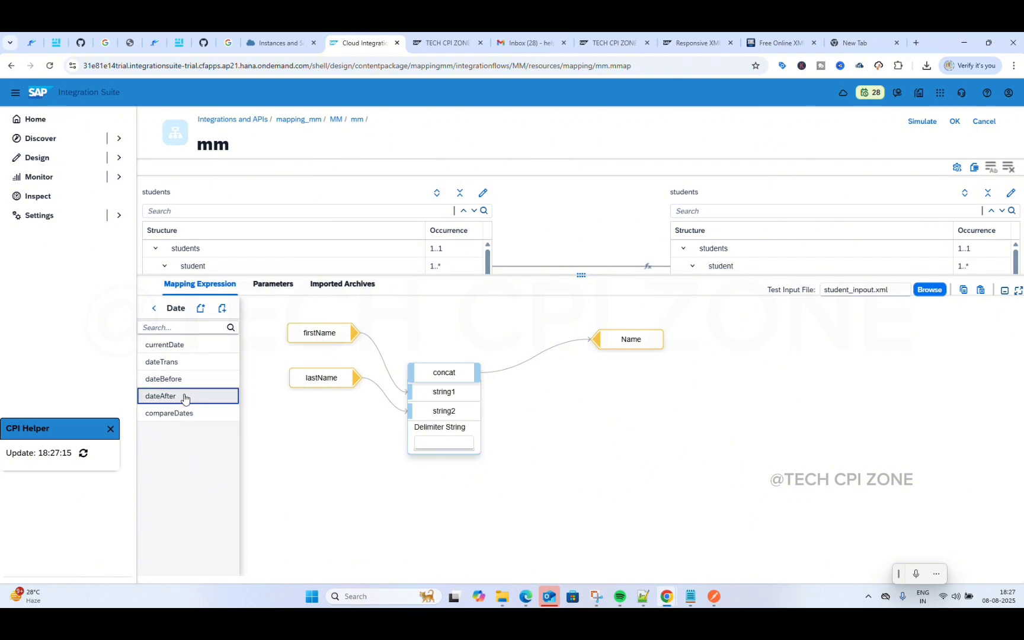
pyautogui.click(286, 348)
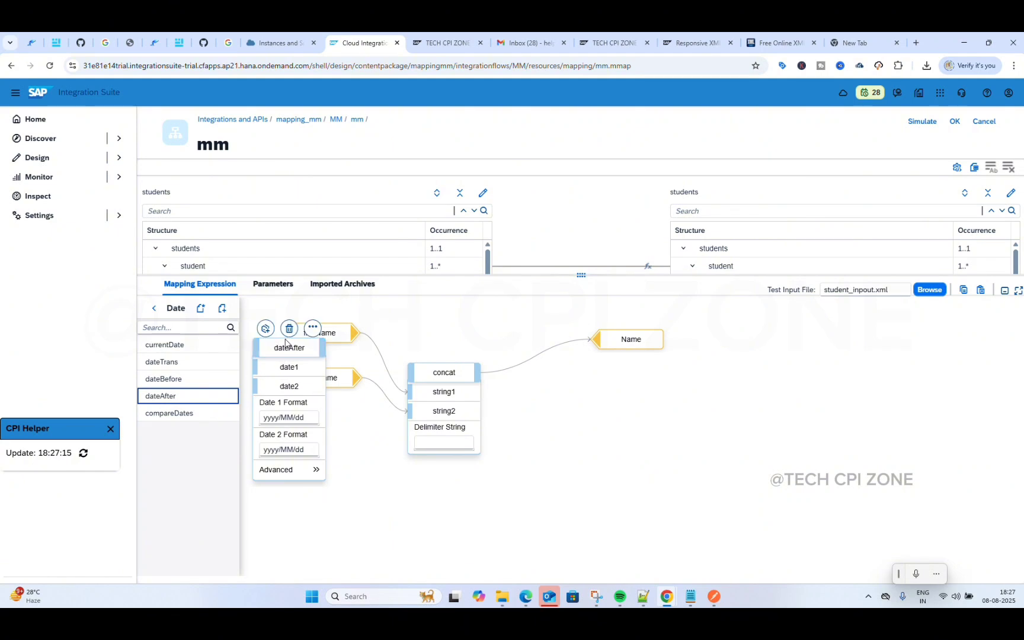
pyautogui.click(287, 329)
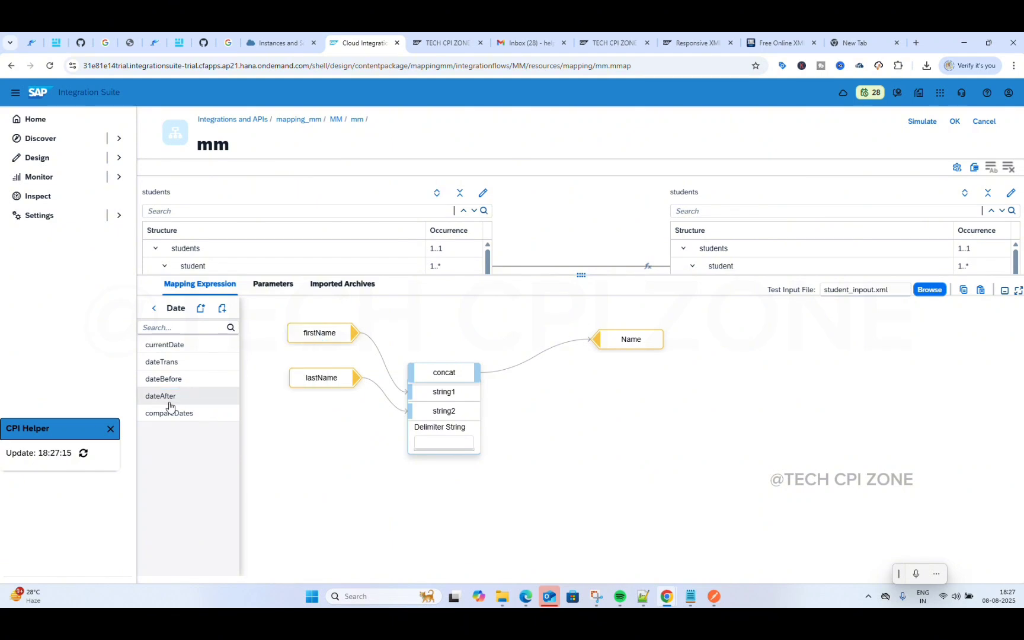
pyautogui.click(154, 312)
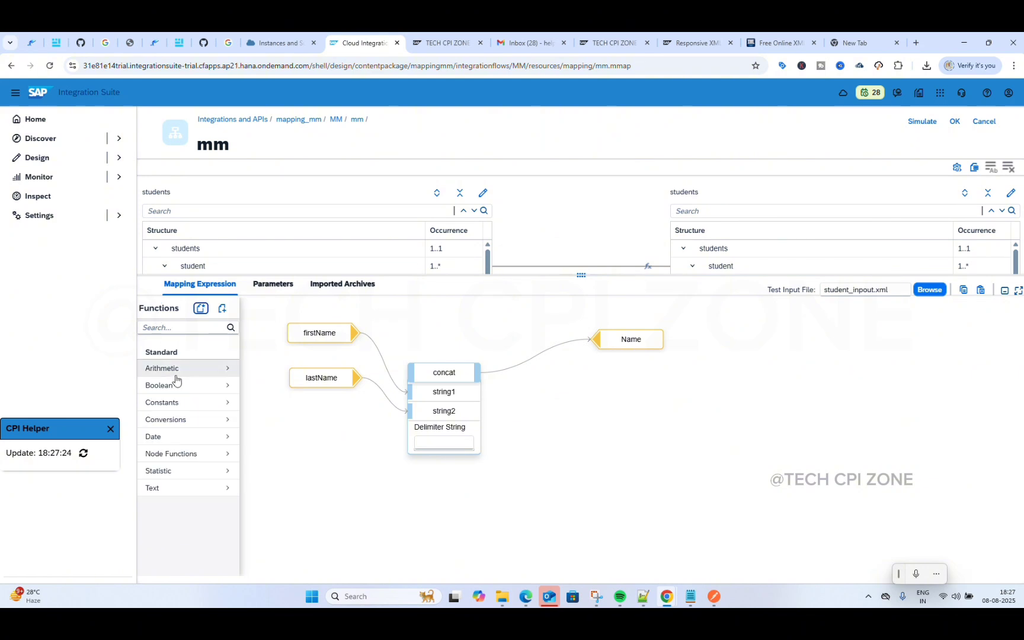
pyautogui.click(205, 454)
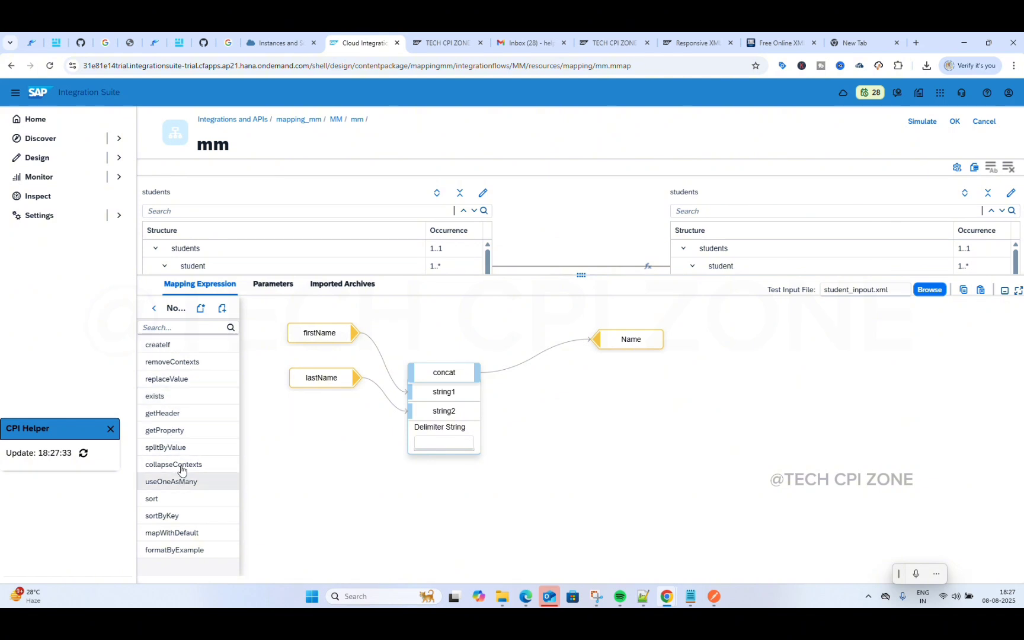
pyautogui.click(154, 309)
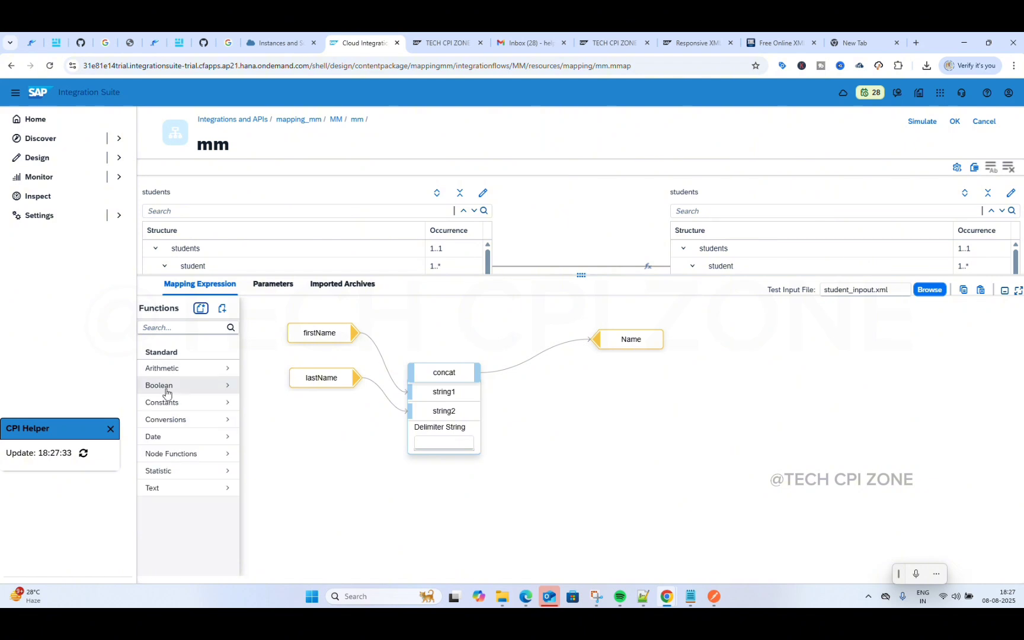
pyautogui.click(190, 471)
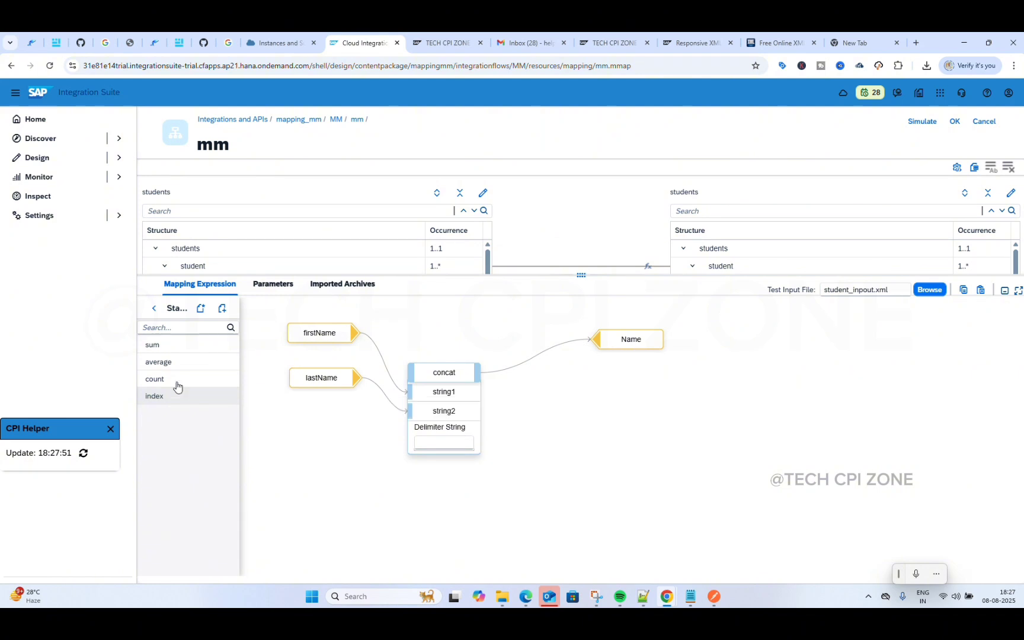
pyautogui.click(153, 308)
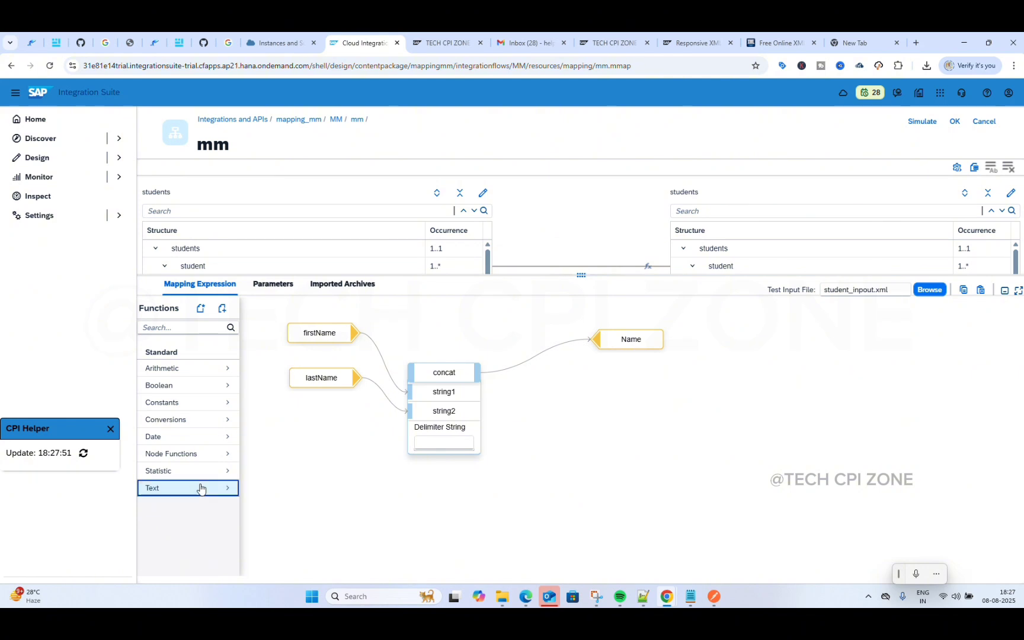
pyautogui.click(201, 489)
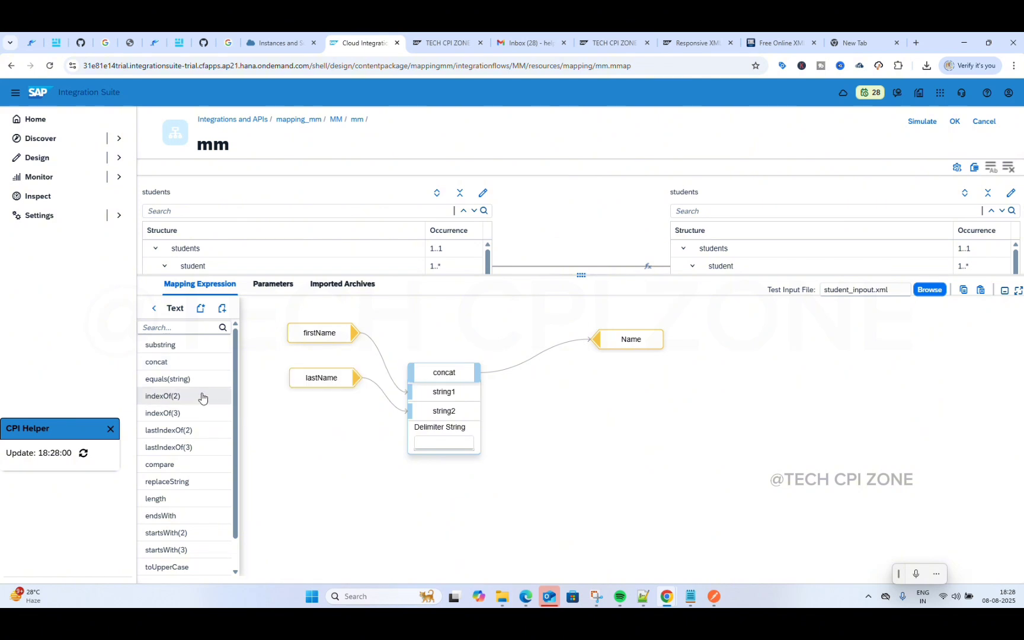
pyautogui.click(185, 363)
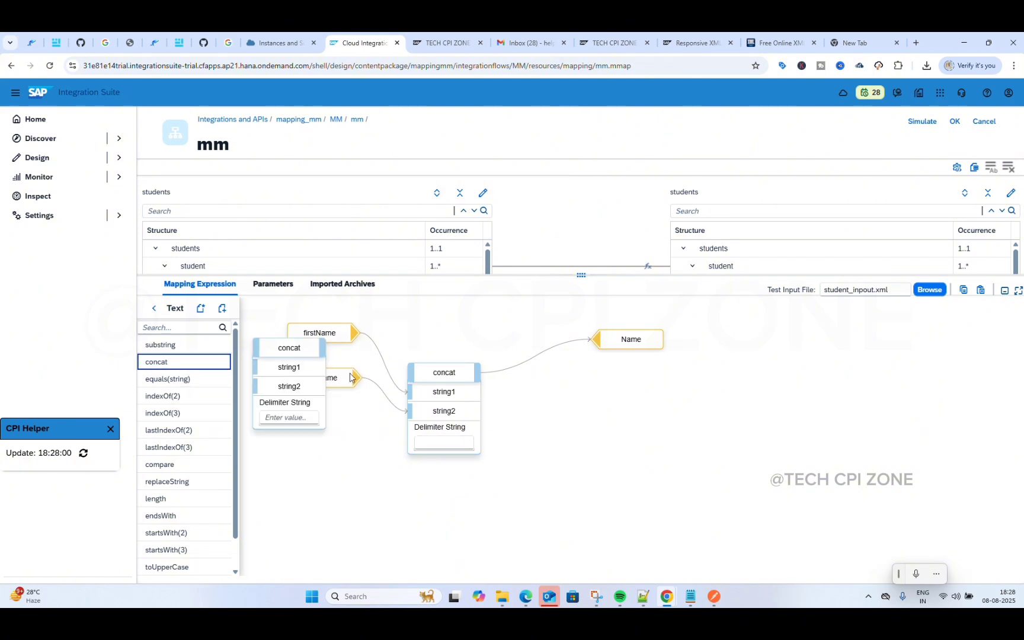
pyautogui.click(289, 348)
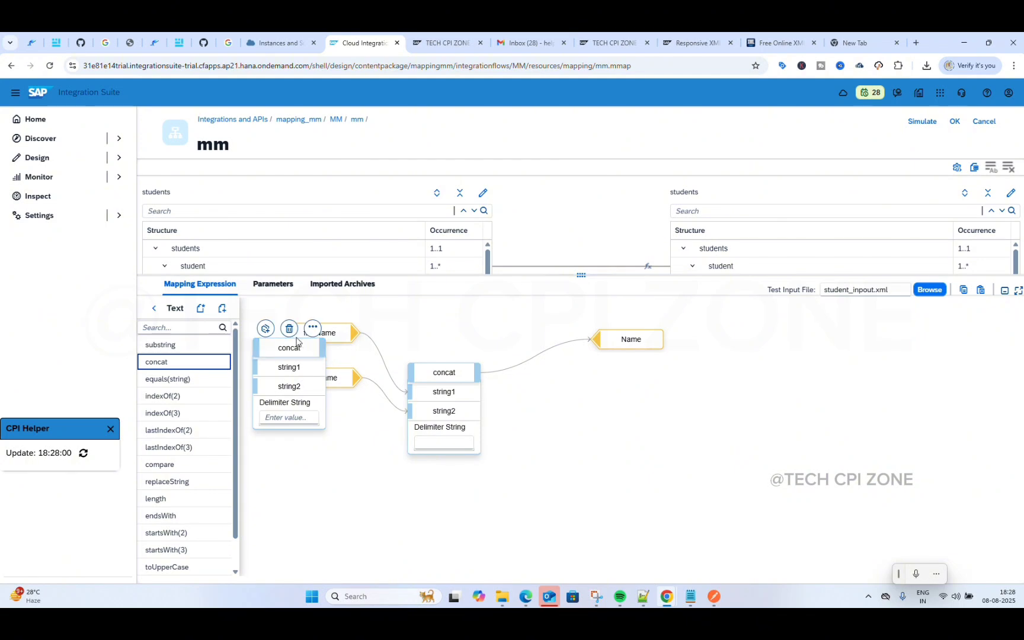
pyautogui.click(289, 329)
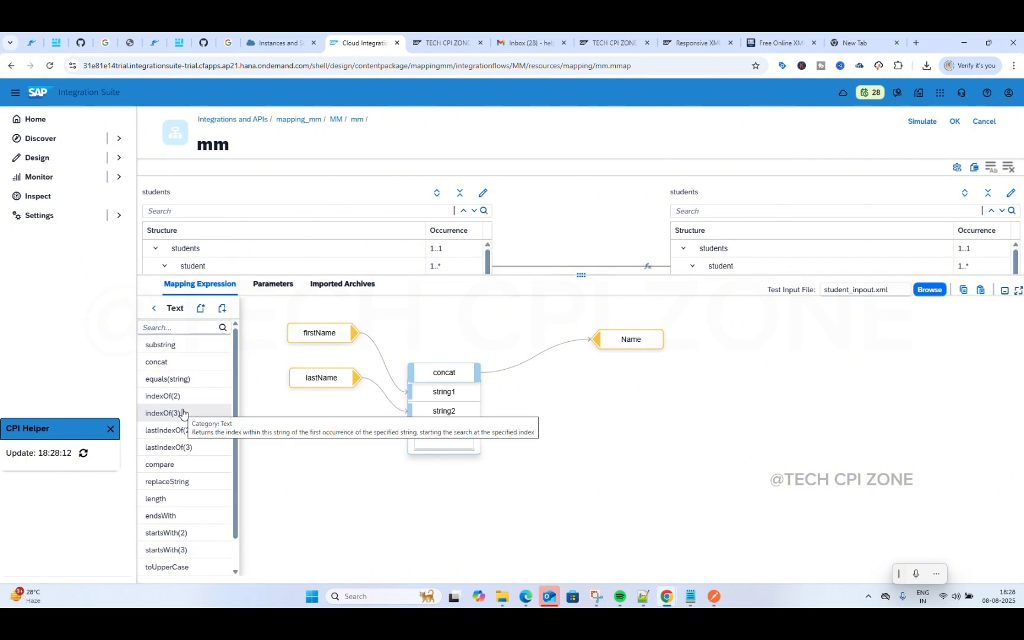
pyautogui.scroll(-1, 183, 413)
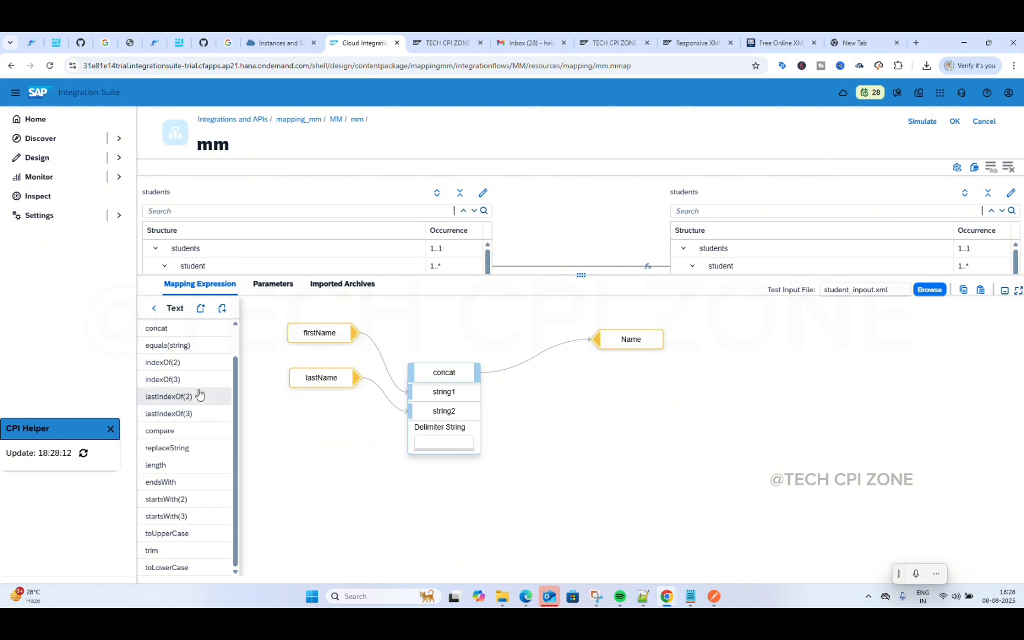
pyautogui.click(154, 308)
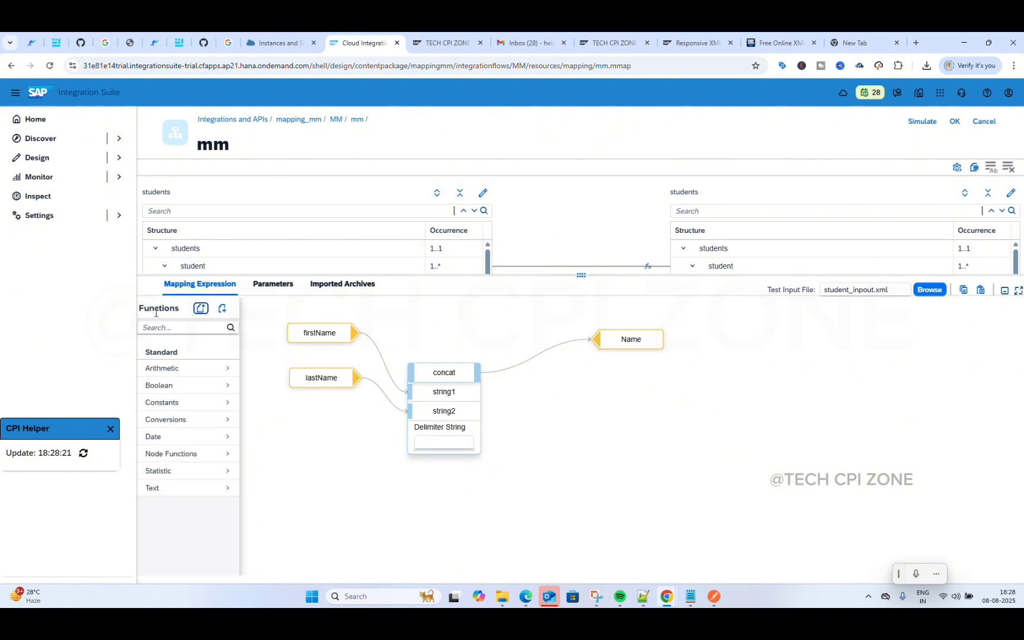